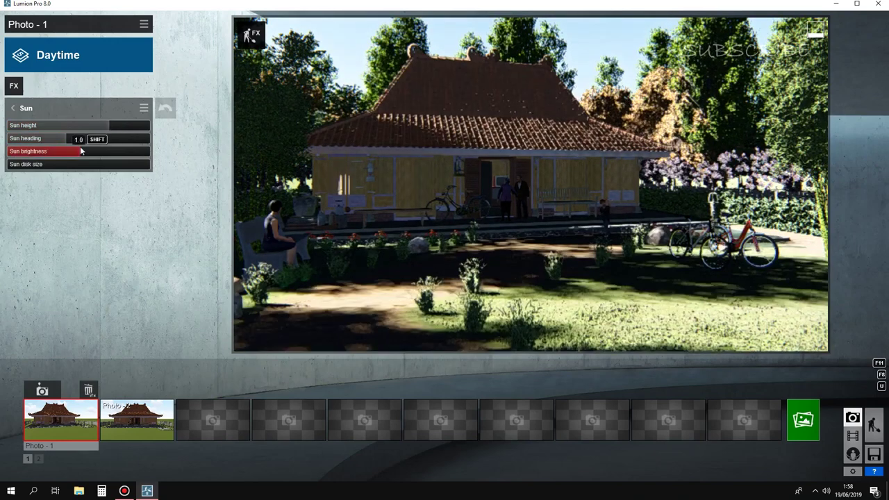
Step: Add the Shadow effect from the Sun group to Photo 1
{"action": "left_click", "coordinate": [14, 89]}
{"action": "left_click", "coordinate": [236, 82]}
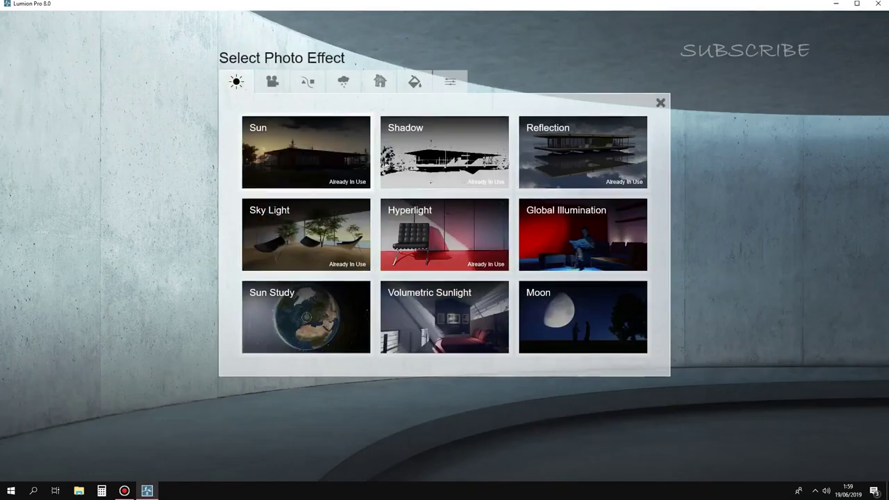
{"action": "left_click", "coordinate": [437, 150]}
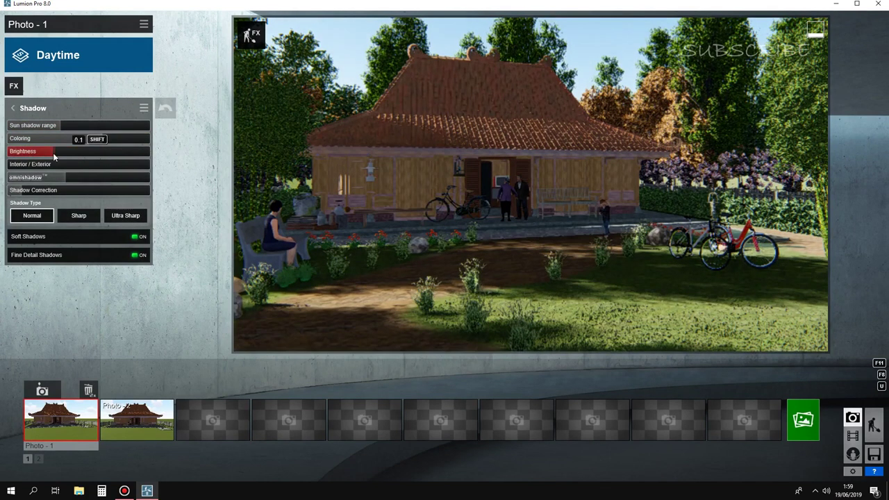
Step: Add the Exposure effect from the camera effects group to Photo 1
{"action": "left_click", "coordinate": [14, 86]}
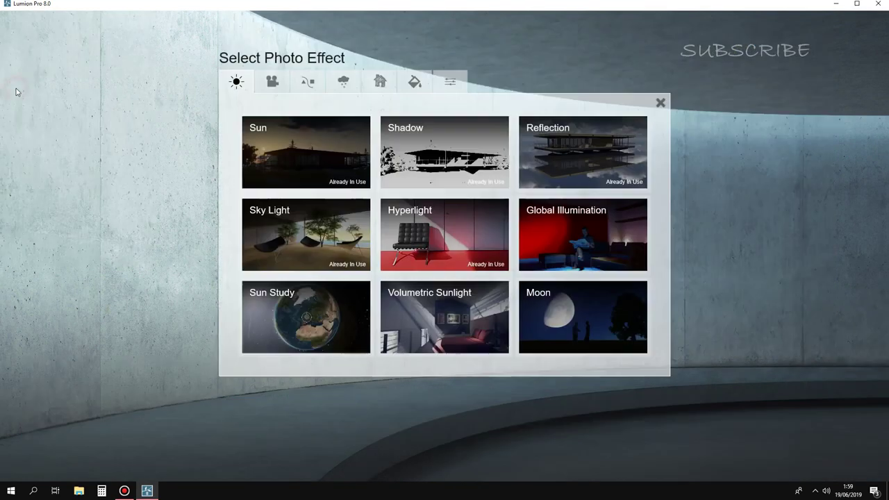
{"action": "left_click", "coordinate": [272, 81]}
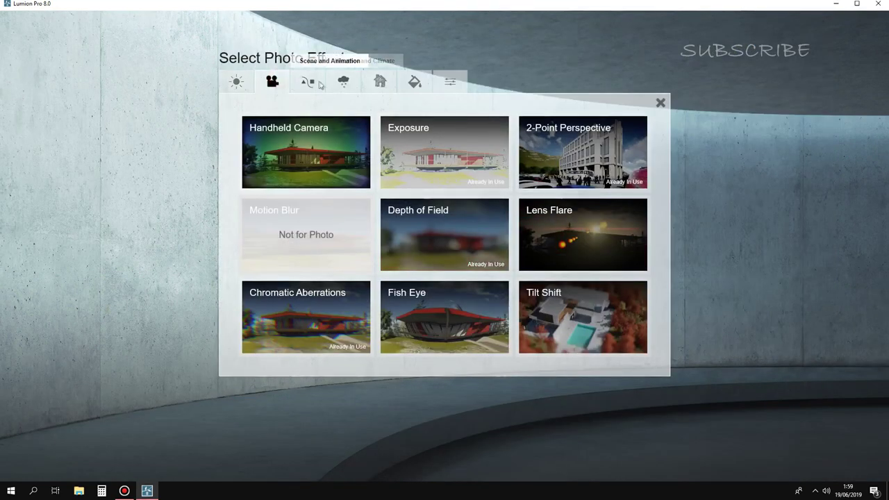
{"action": "left_click", "coordinate": [434, 159]}
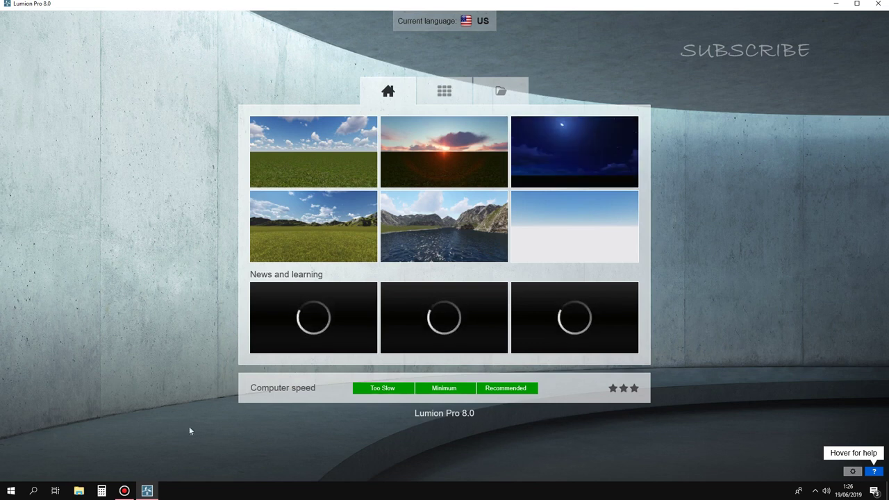
Step: Re-run the computer speed benchmark, then close the results to enter the grass landscape
{"action": "left_click", "coordinate": [294, 391]}
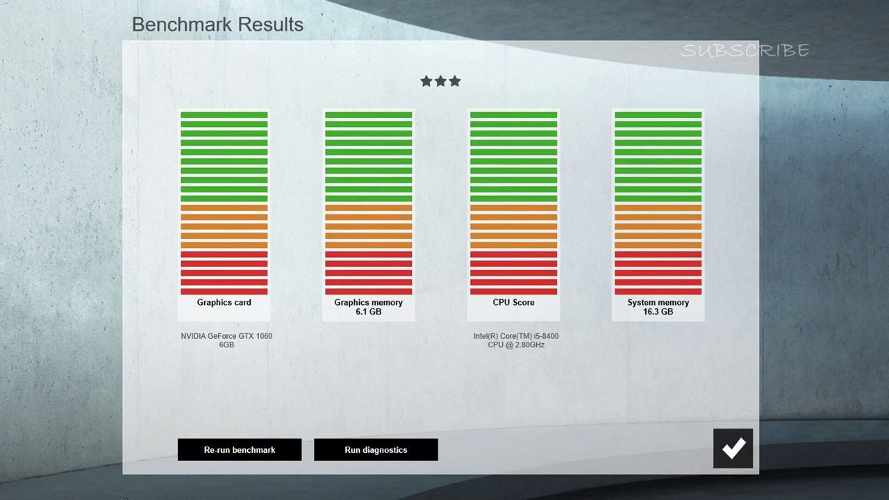
{"action": "left_click", "coordinate": [254, 450]}
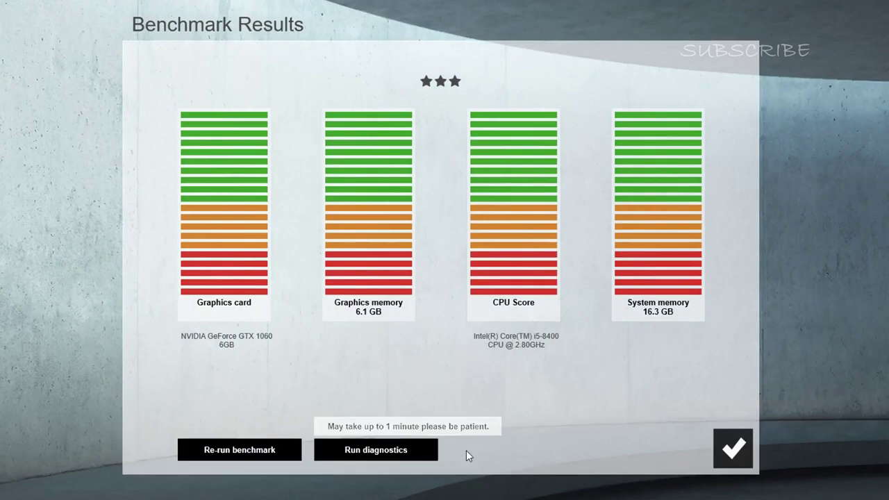
{"action": "left_click", "coordinate": [741, 453]}
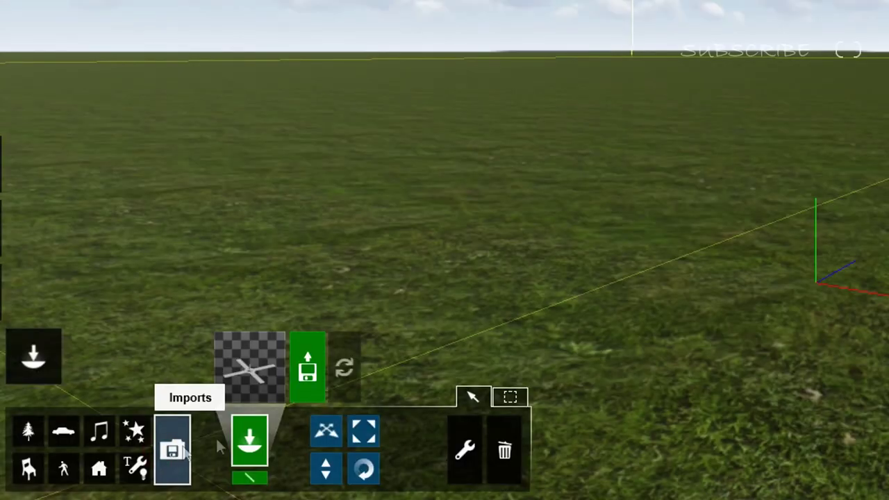
Step: Import a new model by opening FOR LUMION from LUMION > RENDERING JOGLO > MATERIAL JOGLO
{"action": "left_click", "coordinate": [316, 356]}
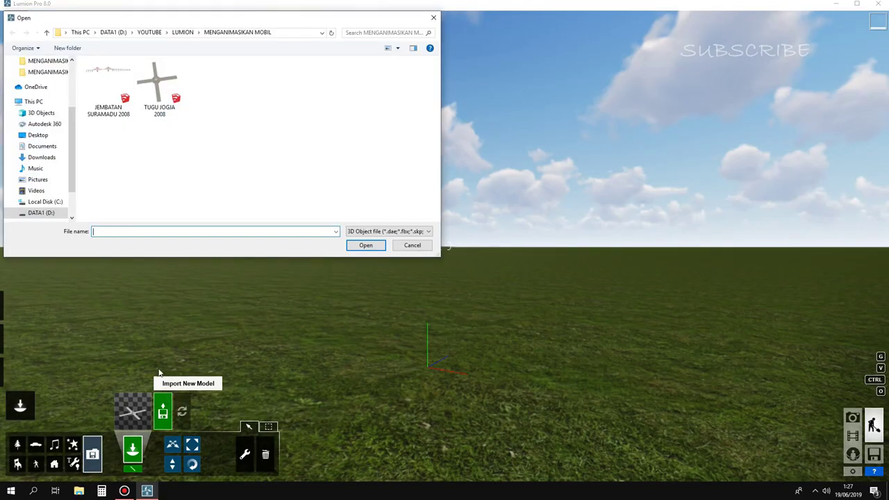
{"action": "left_click", "coordinate": [183, 32]}
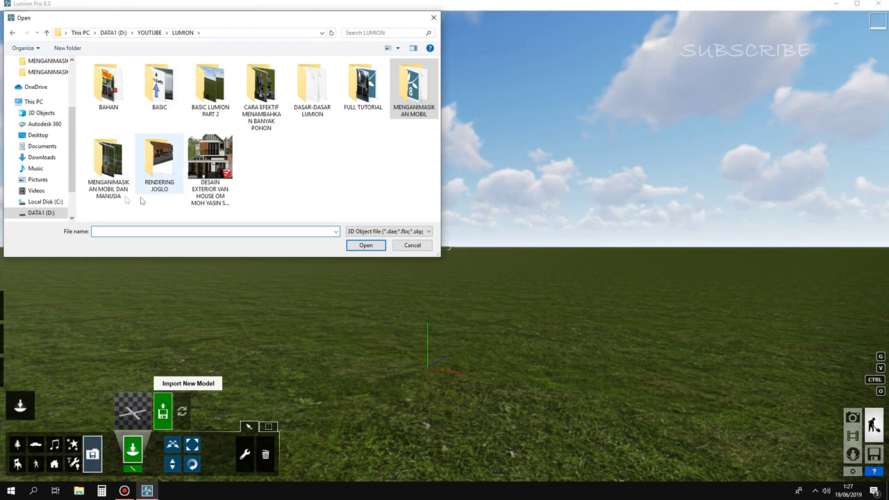
{"action": "double_click", "coordinate": [160, 170]}
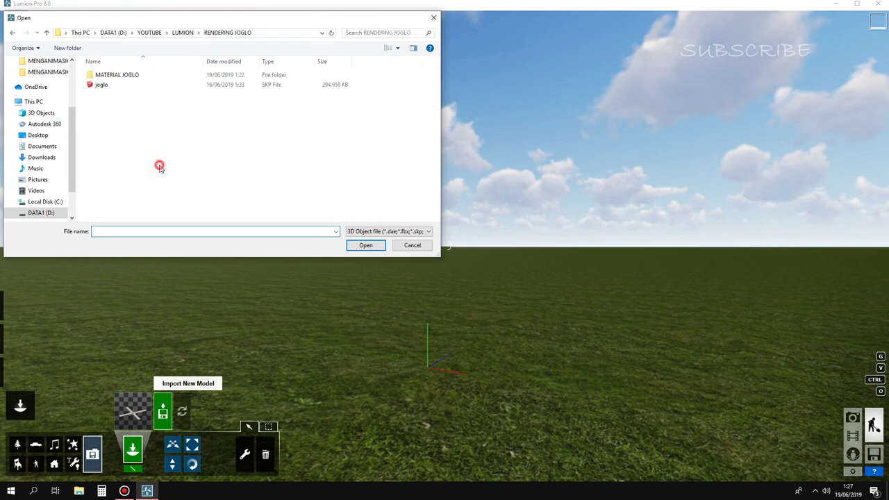
{"action": "left_click", "coordinate": [117, 86]}
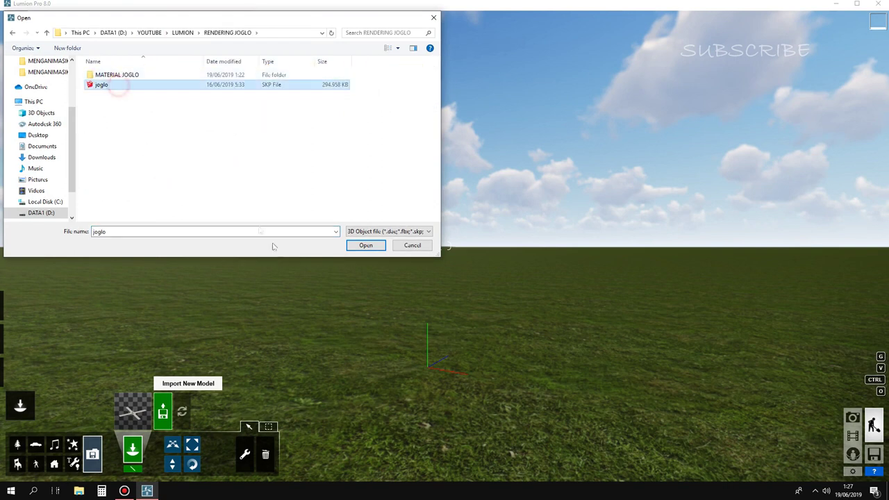
{"action": "double_click", "coordinate": [173, 75]}
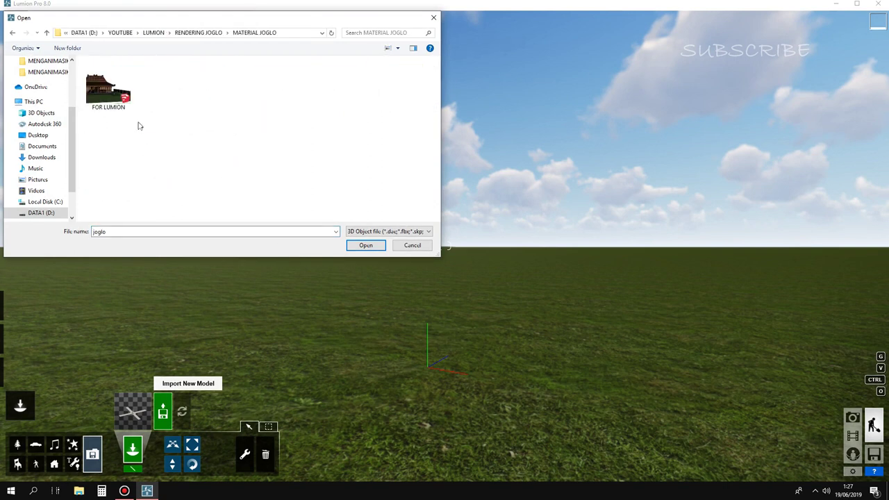
{"action": "left_click", "coordinate": [366, 245]}
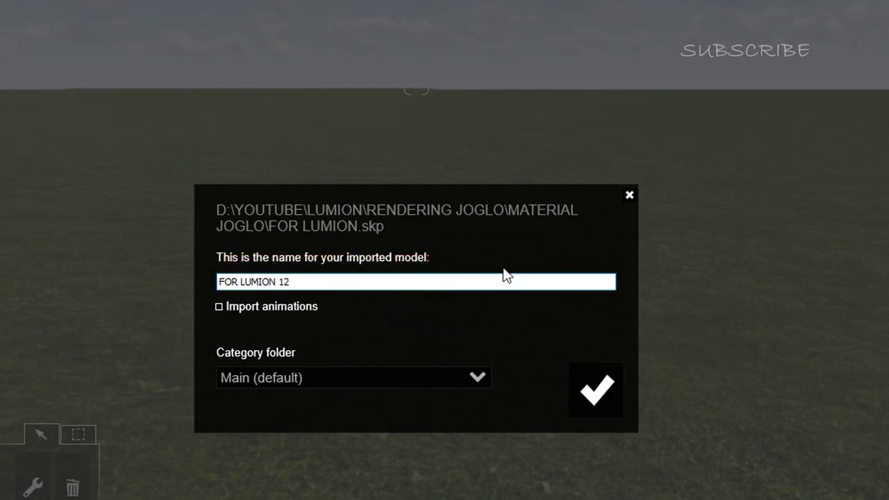
Step: Import the model as FOR LUMION 12, place it on the grass, and select it
{"action": "left_click", "coordinate": [608, 388]}
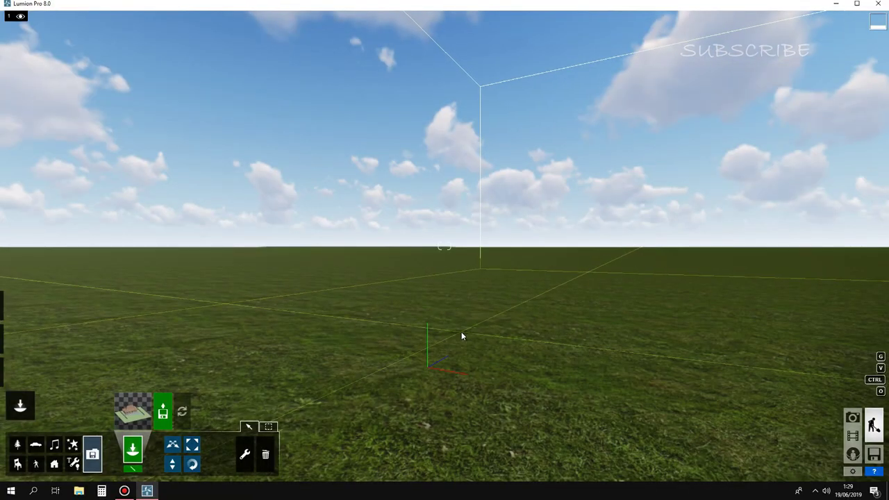
{"action": "left_click", "coordinate": [462, 332]}
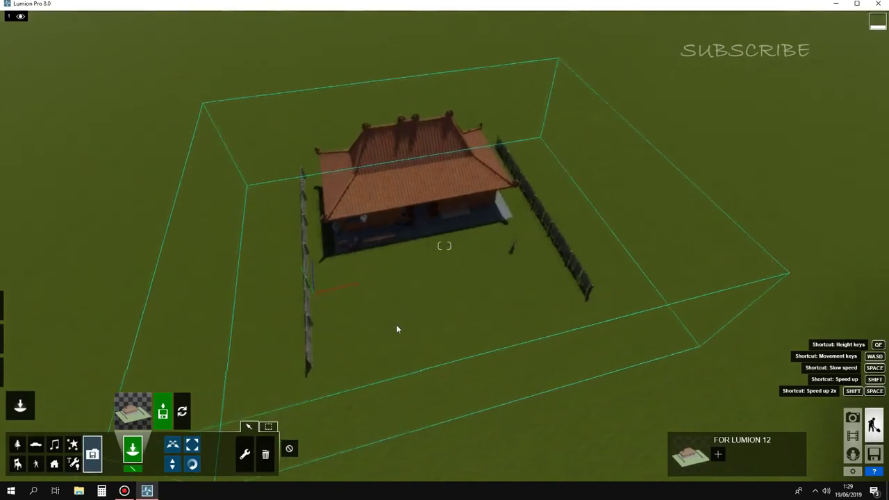
{"action": "left_click", "coordinate": [171, 443]}
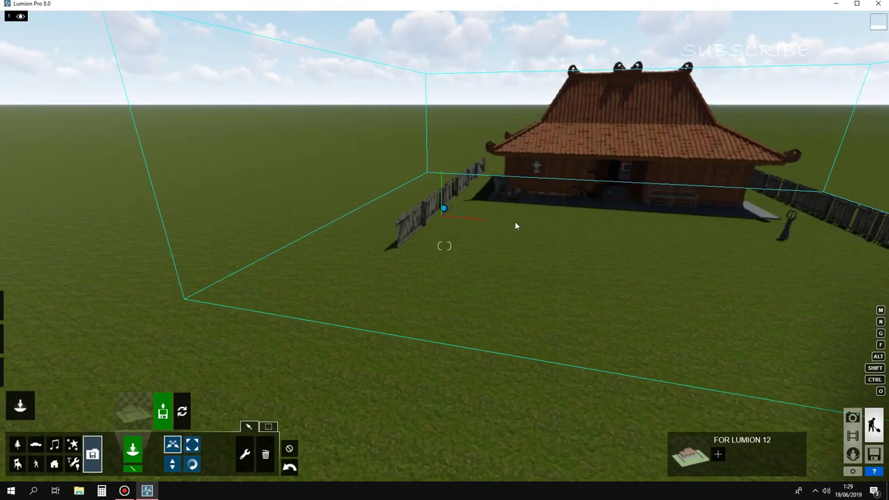
{"action": "right_click_drag", "start_coordinate": [515, 221], "coordinate": [480, 246]}
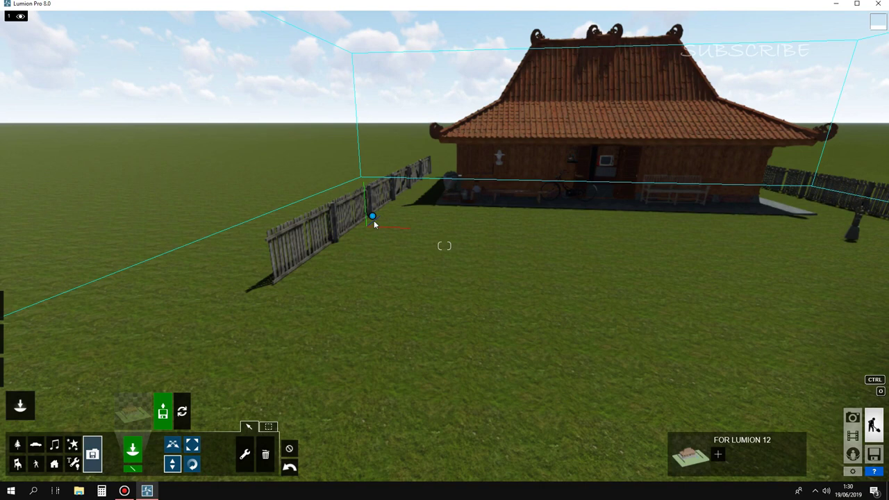
{"action": "mouse_move", "coordinate": [444, 208]}
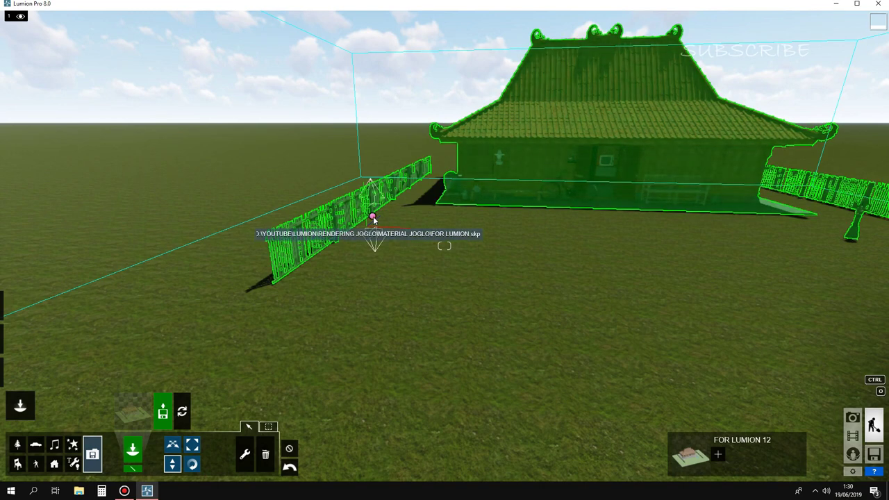
{"action": "left_click", "coordinate": [373, 218]}
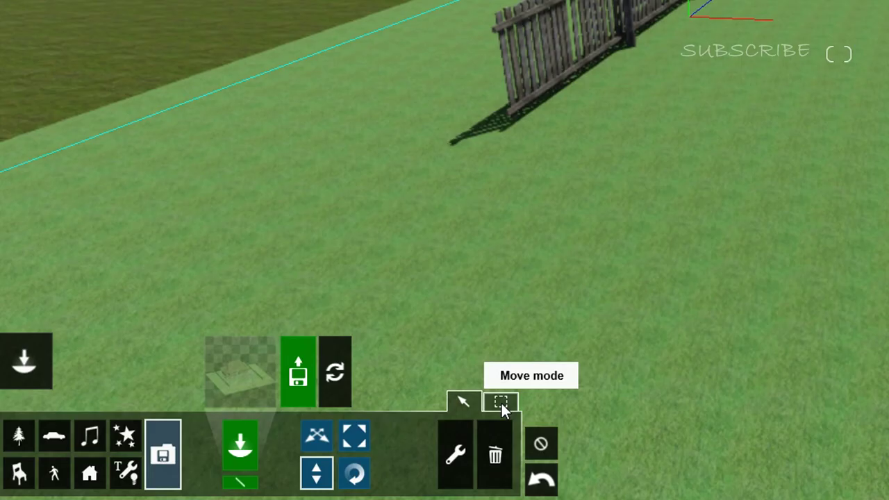
Step: Turn on Transformation > Lock position for the FOR LUMION 12 house model
{"action": "left_click", "coordinate": [501, 403]}
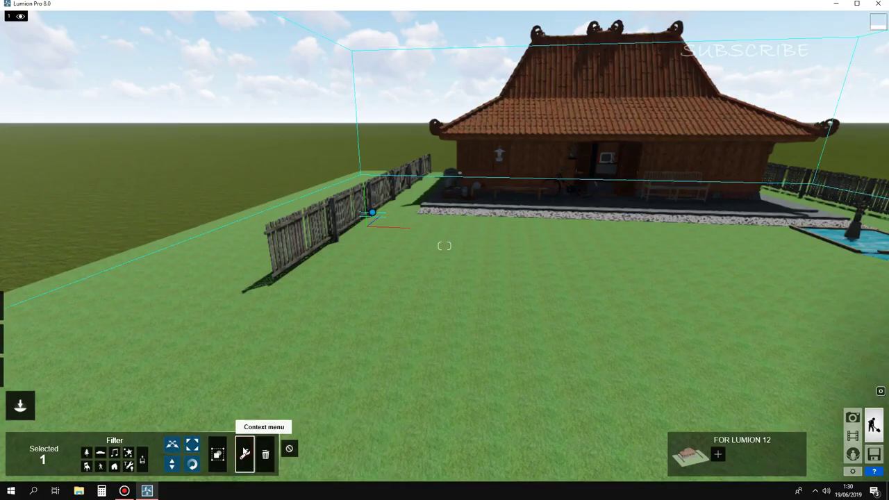
{"action": "left_click", "coordinate": [245, 453]}
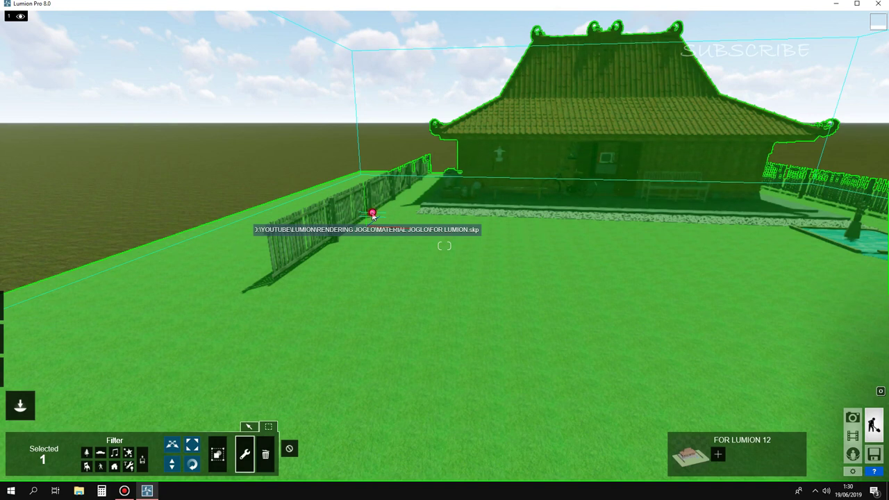
{"action": "left_click", "coordinate": [372, 214]}
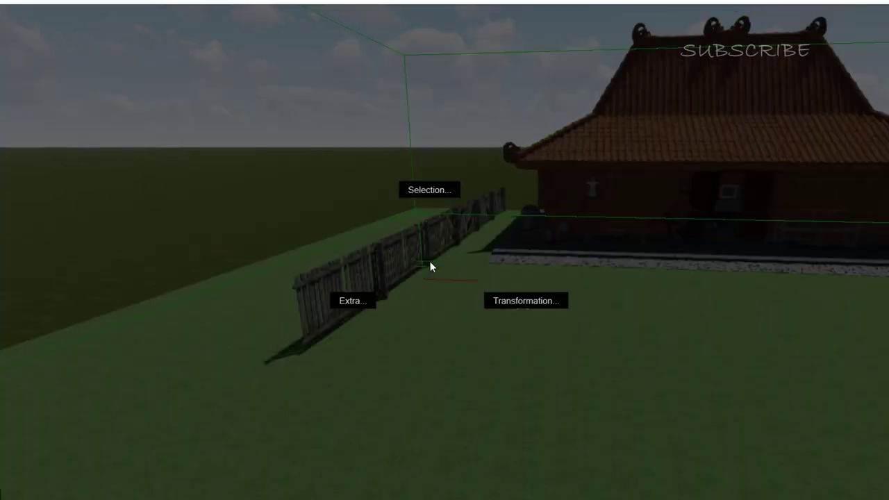
{"action": "left_click", "coordinate": [514, 304]}
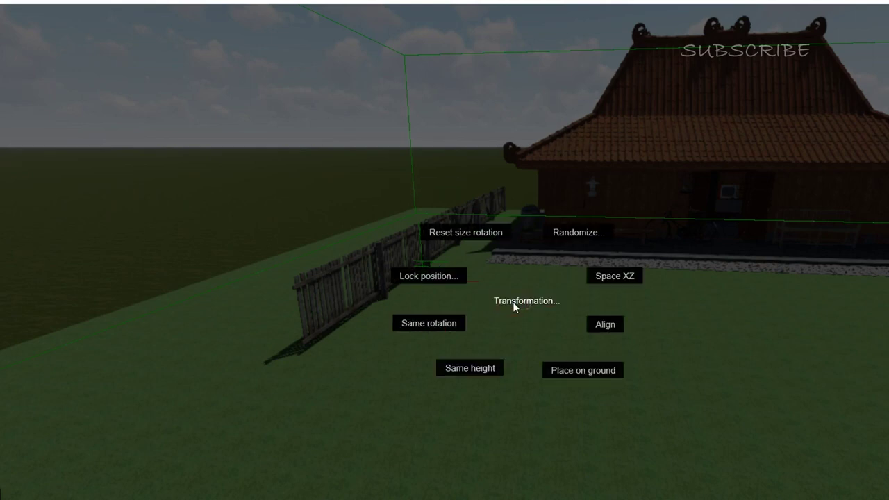
{"action": "left_click", "coordinate": [445, 279]}
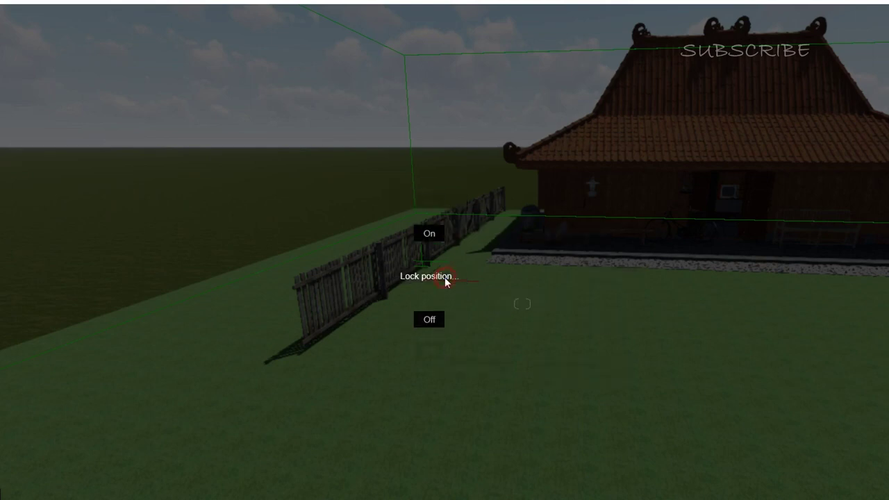
{"action": "left_click", "coordinate": [432, 237]}
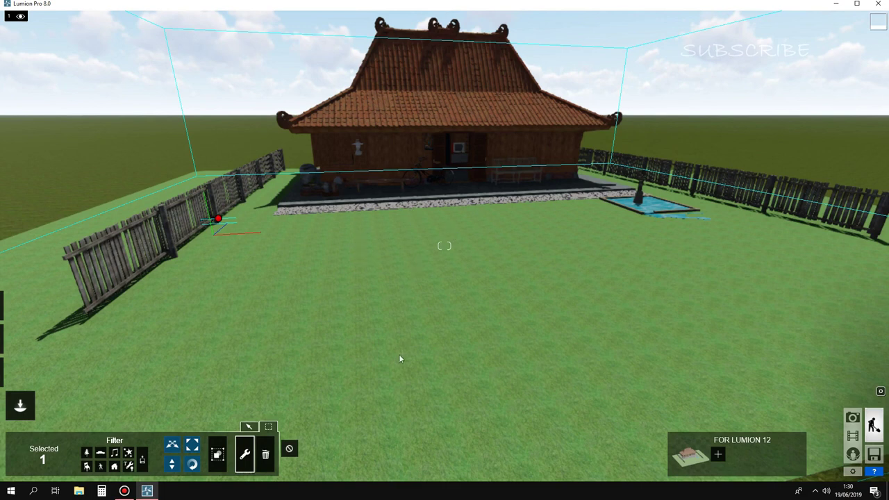
{"action": "left_click", "coordinate": [369, 292]}
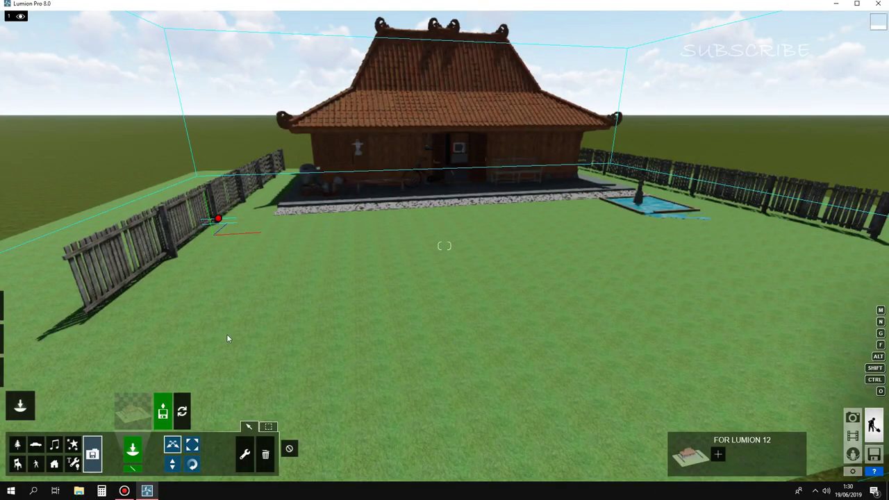
{"action": "right_click_drag", "start_coordinate": [317, 331], "coordinate": [213, 335]}
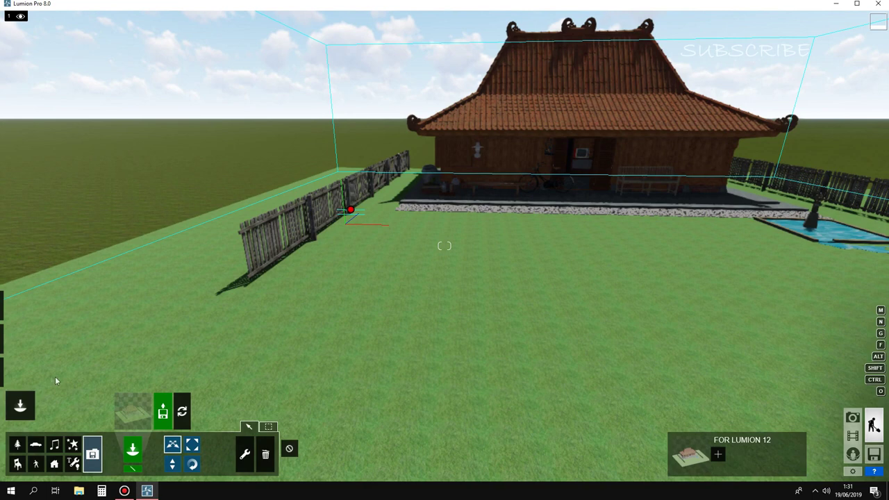
Step: Apply the Custom library's Landscape material to the grass ground around the house
{"action": "left_click", "coordinate": [20, 373]}
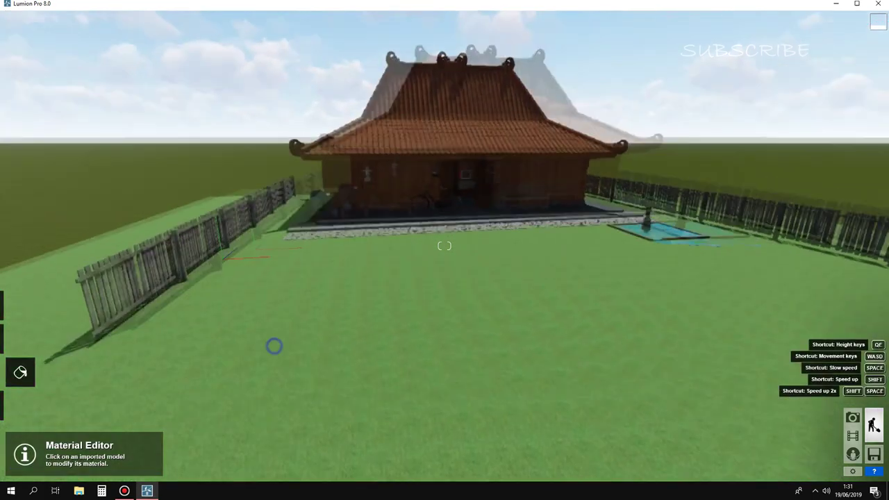
{"action": "right_click_drag", "start_coordinate": [214, 367], "coordinate": [269, 338]}
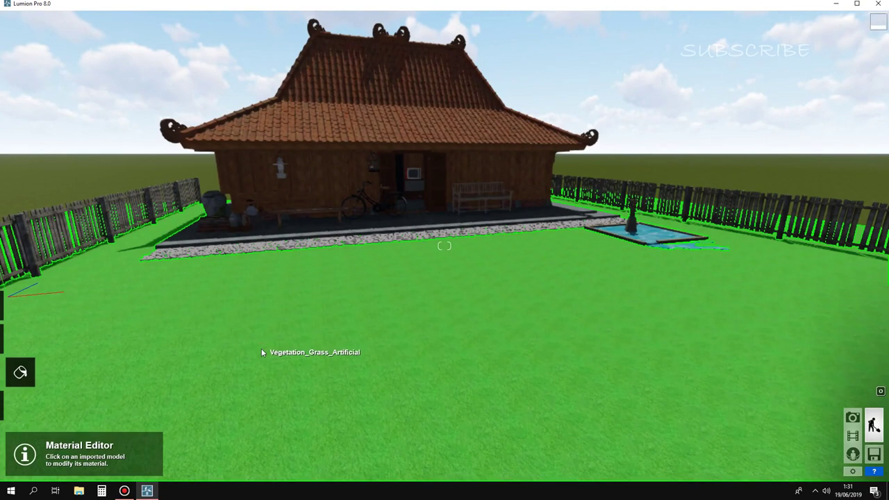
{"action": "left_click", "coordinate": [262, 351]}
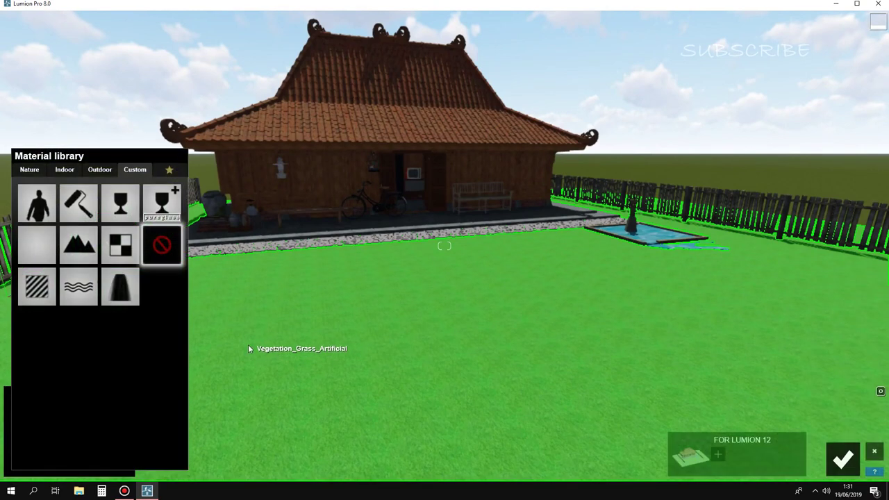
{"action": "left_click", "coordinate": [70, 247]}
{"action": "scroll", "coordinate": [233, 254], "scroll_direction": "up", "scroll_amount": 3}
{"action": "scroll", "coordinate": [234, 248], "scroll_direction": "up", "scroll_amount": 5}
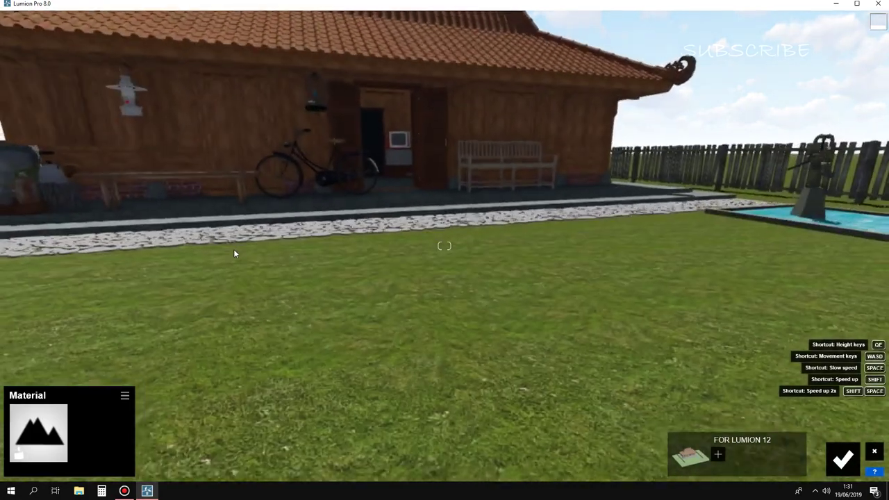
{"action": "scroll", "coordinate": [230, 253], "scroll_direction": "up", "scroll_amount": 2}
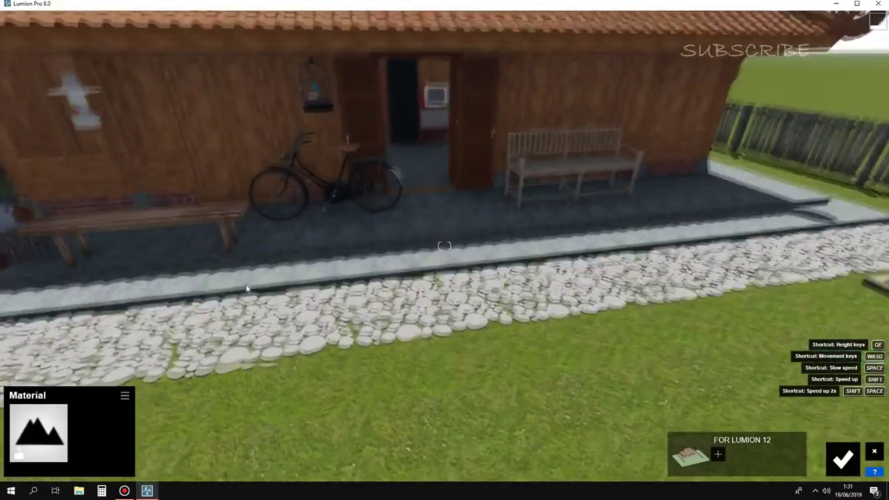
{"action": "scroll", "coordinate": [230, 252], "scroll_direction": "up", "scroll_amount": 2}
{"action": "scroll", "coordinate": [230, 252], "scroll_direction": "up", "scroll_amount": 2}
Step: Give the cobblestone path a custom material using BATU-BUMP as its normal map
{"action": "left_click", "coordinate": [681, 287]}
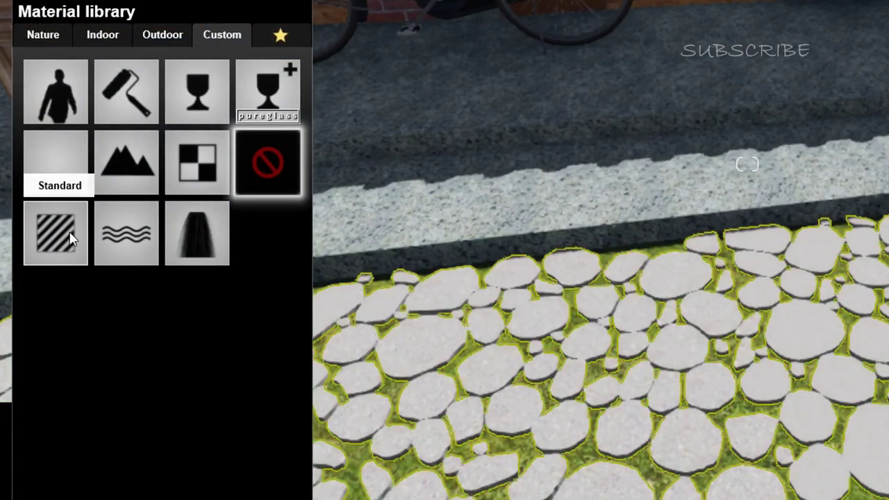
{"action": "left_click", "coordinate": [69, 236]}
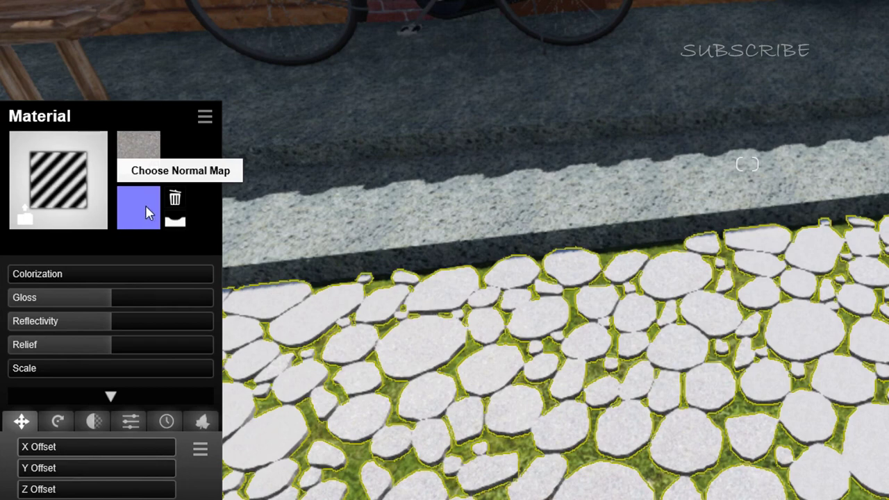
{"action": "scroll", "coordinate": [466, 367], "scroll_direction": "up", "scroll_amount": 5}
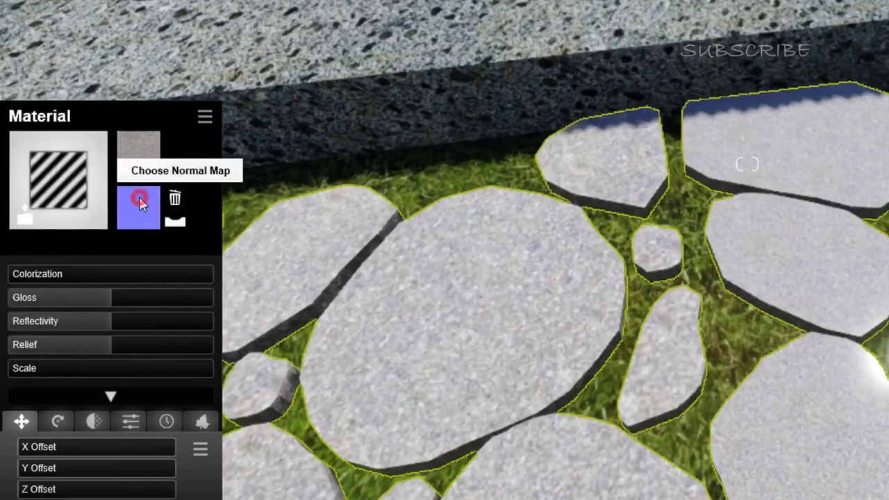
{"action": "left_click", "coordinate": [139, 197]}
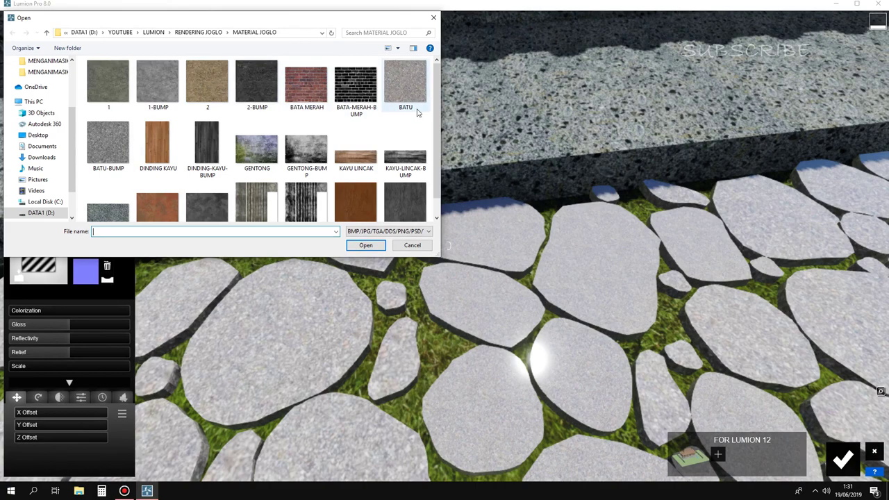
{"action": "left_click", "coordinate": [113, 144]}
{"action": "left_click", "coordinate": [366, 245]}
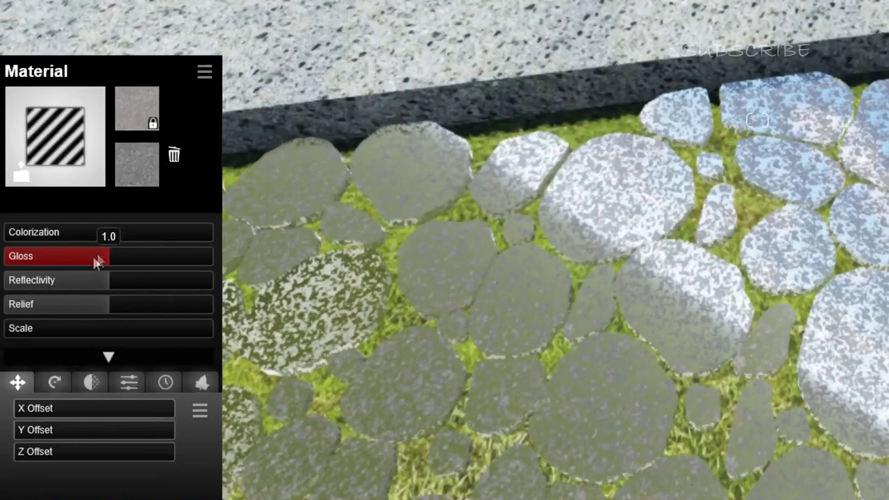
Step: Reduce the path's gloss and reflectivity to near zero and strengthen its relief
{"action": "left_click_drag", "start_coordinate": [63, 326], "coordinate": [26, 326]}
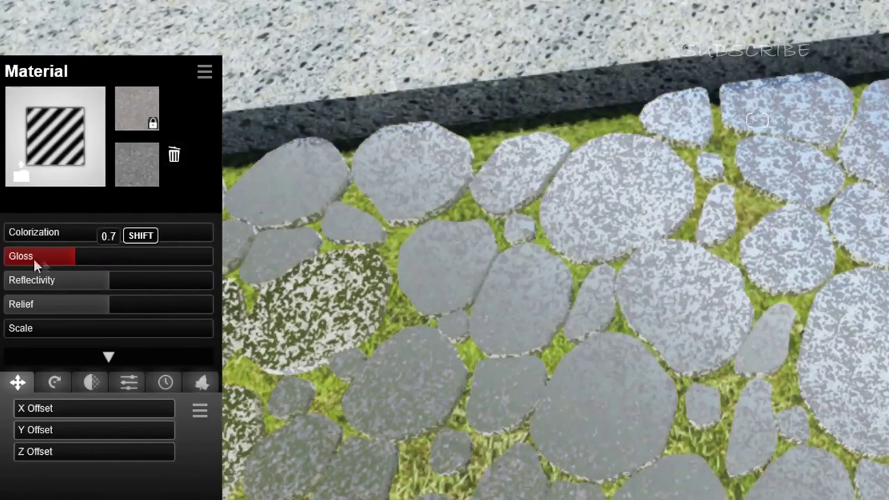
{"action": "left_click_drag", "start_coordinate": [33, 256], "coordinate": [17, 260]}
{"action": "left_click", "coordinate": [33, 281]}
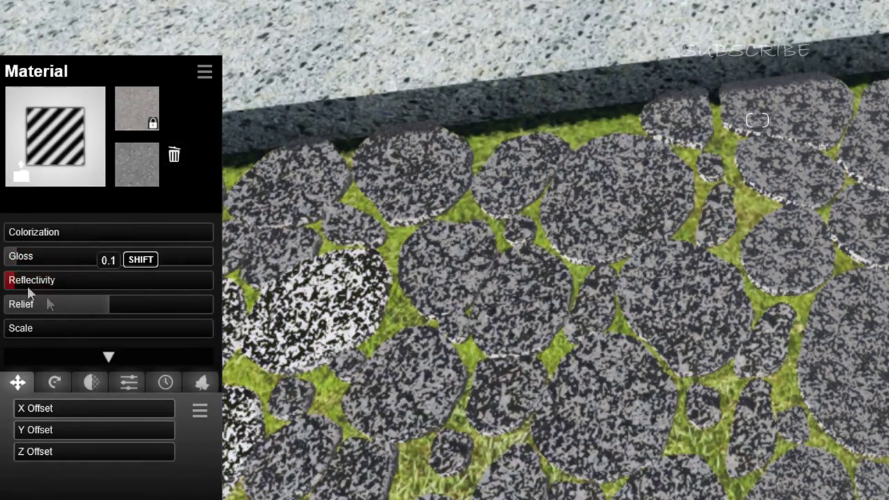
{"action": "left_click", "coordinate": [96, 307]}
{"action": "mouse_move", "coordinate": [157, 308]}
{"action": "left_mouse_down"}
{"action": "mouse_move", "coordinate": [188, 304]}
{"action": "mouse_move", "coordinate": [128, 311]}
{"action": "mouse_move", "coordinate": [149, 307]}
{"action": "left_mouse_up"}
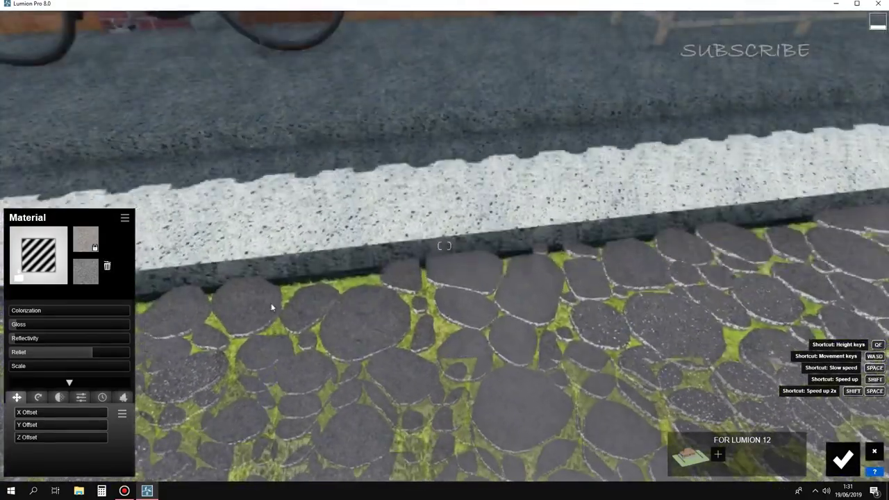
{"action": "right_click_drag", "start_coordinate": [270, 305], "coordinate": [302, 220]}
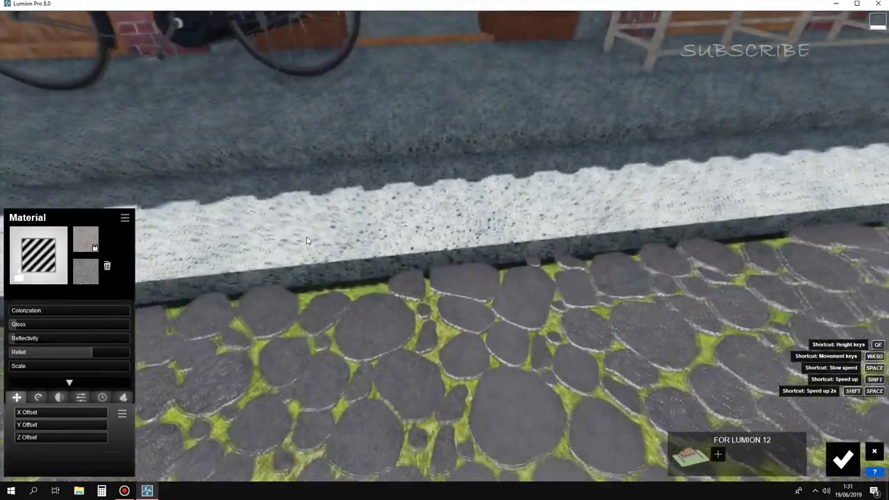
Step: Give the porch floor a custom material with the LANTAI normal map and gloss lowered to 0.1
{"action": "left_click", "coordinate": [302, 221]}
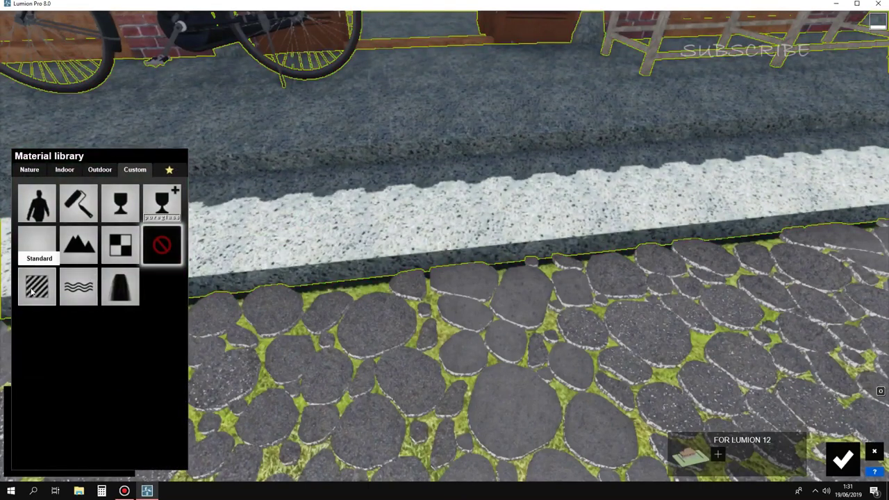
{"action": "left_click", "coordinate": [31, 292]}
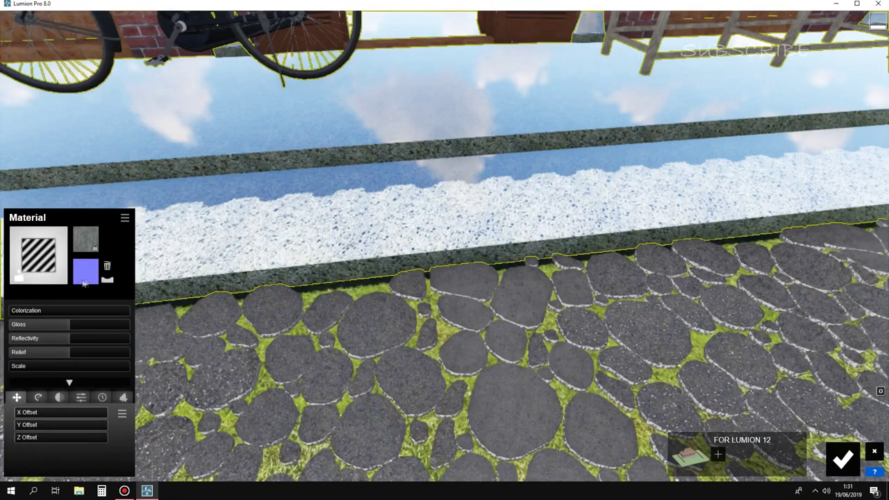
{"action": "left_click", "coordinate": [89, 275]}
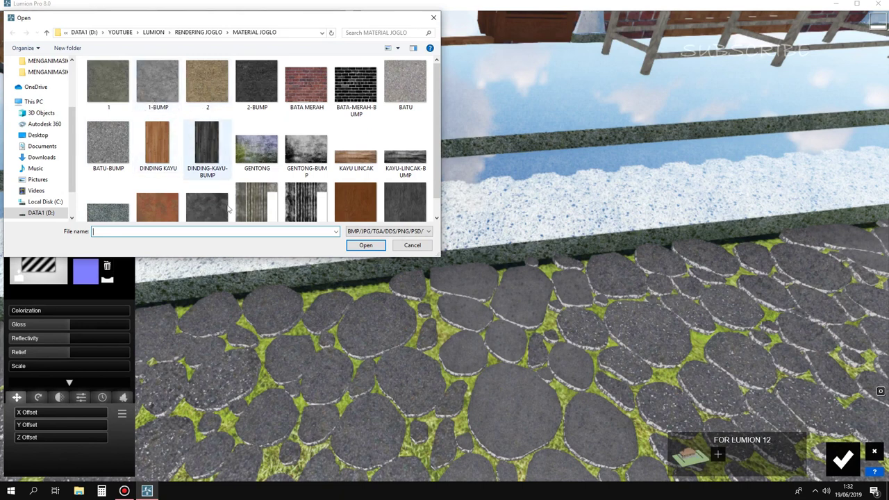
{"action": "scroll", "coordinate": [248, 164], "scroll_direction": "down", "scroll_amount": 1}
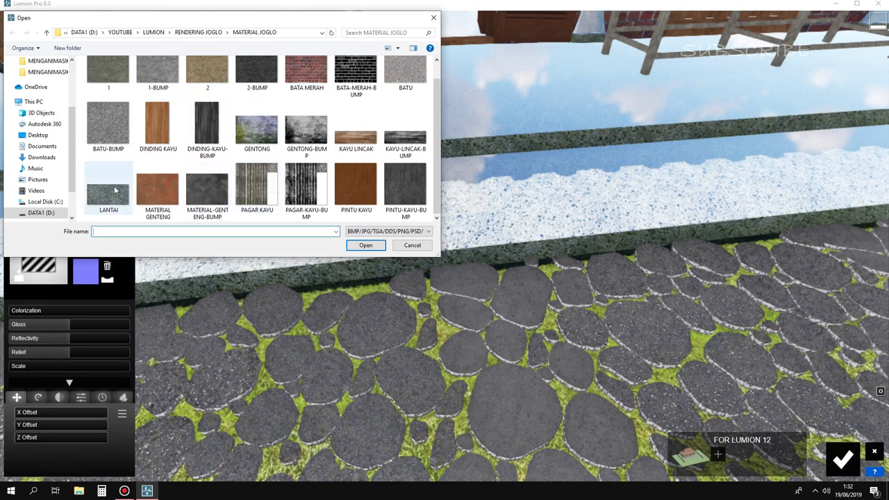
{"action": "left_click", "coordinate": [366, 246]}
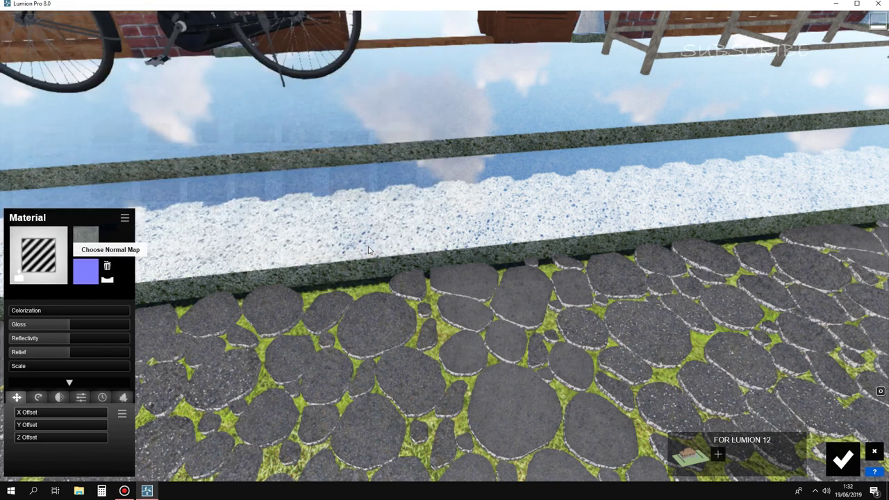
{"action": "mouse_move", "coordinate": [99, 321]}
{"action": "left_mouse_down"}
{"action": "mouse_move", "coordinate": [17, 324]}
{"action": "mouse_move", "coordinate": [132, 341]}
{"action": "left_mouse_up"}
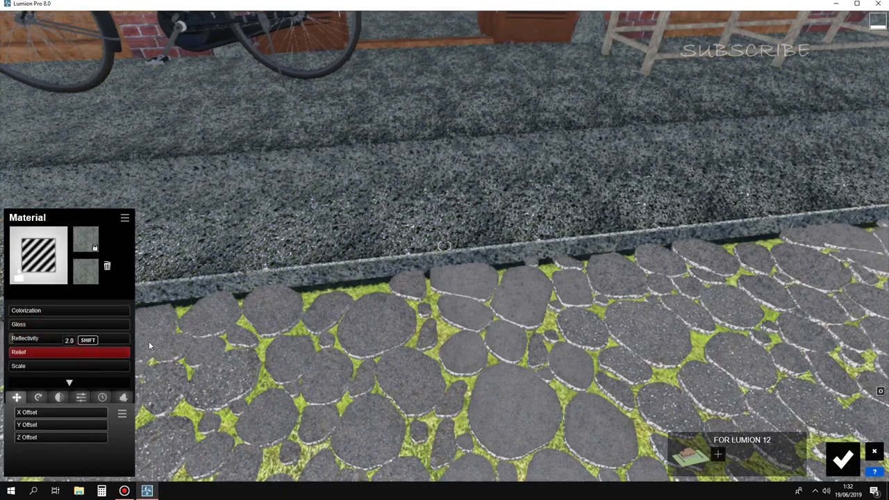
{"action": "right_click_drag", "start_coordinate": [305, 286], "coordinate": [396, 226]}
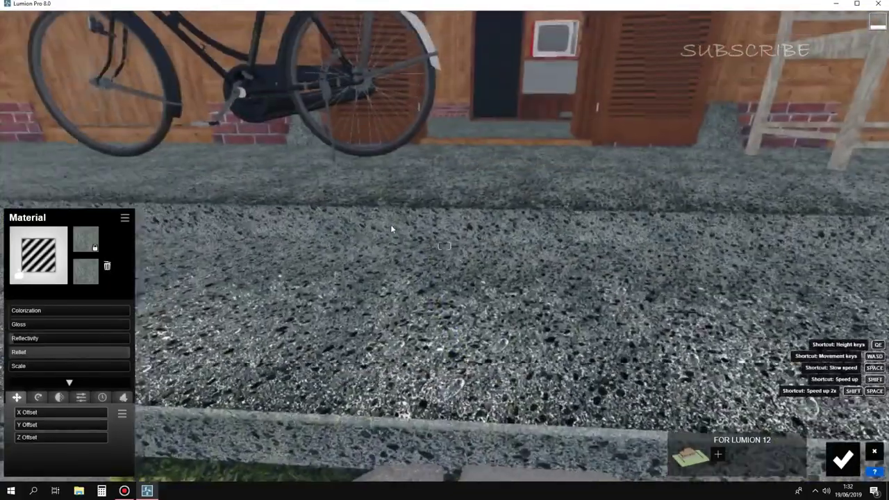
{"action": "key", "text": "s"}
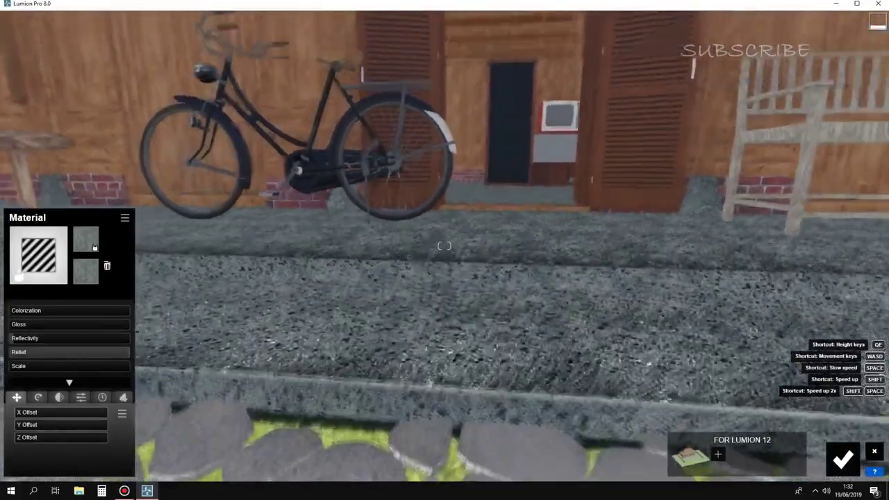
{"action": "right_click_drag", "start_coordinate": [390, 224], "coordinate": [312, 112]}
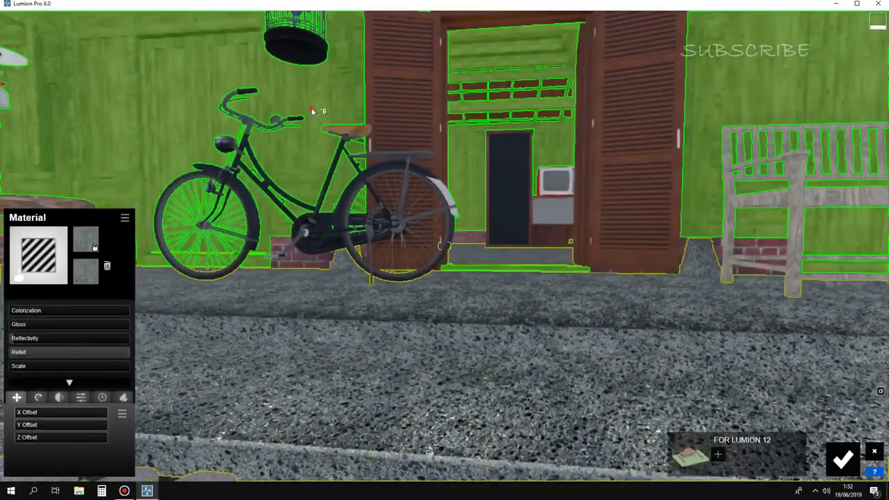
Step: Give the house walls a custom material with DINDING-KAYU-BUMP, lower gloss and raised relief
{"action": "left_click", "coordinate": [312, 111]}
{"action": "left_click", "coordinate": [47, 294]}
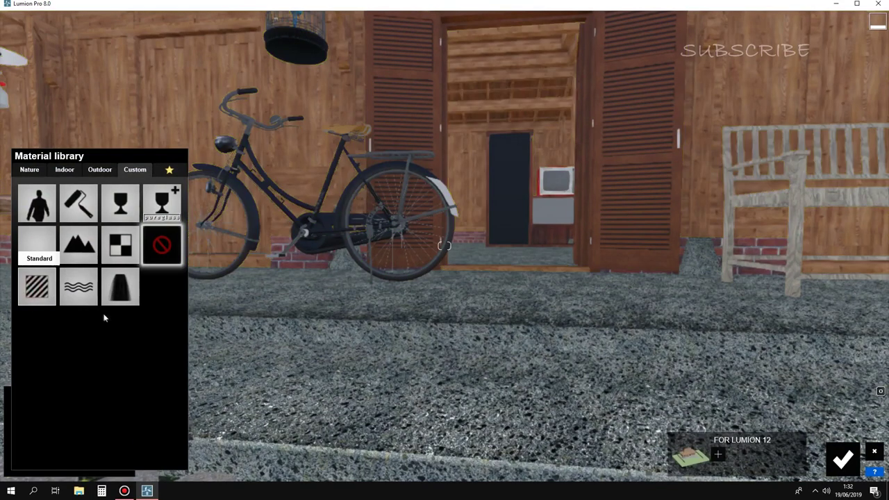
{"action": "left_click", "coordinate": [87, 275]}
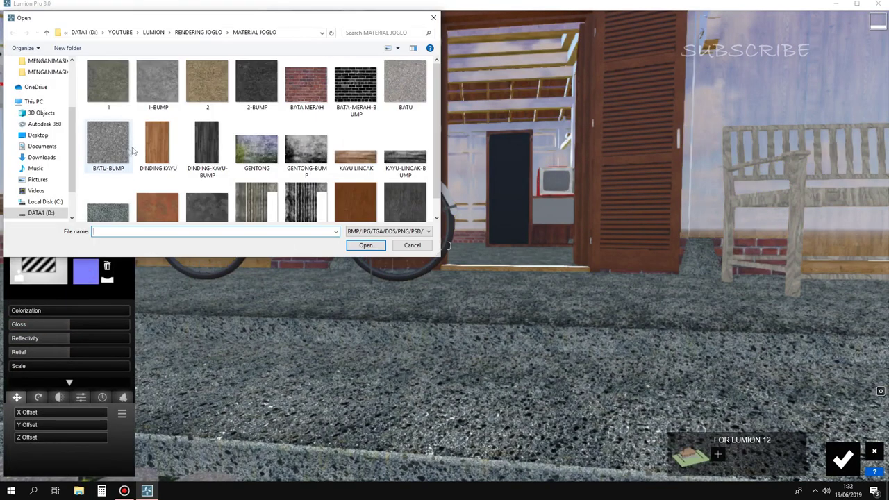
{"action": "left_click", "coordinate": [366, 247]}
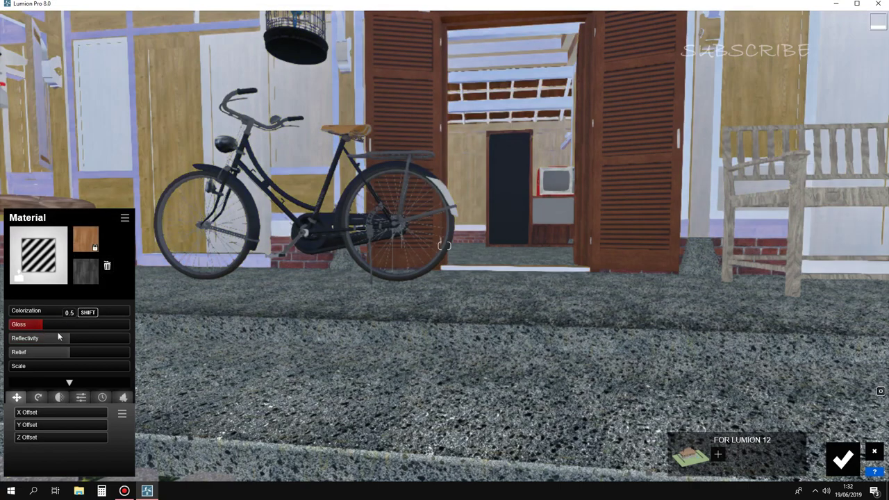
{"action": "left_click", "coordinate": [58, 337]}
{"action": "left_click_drag", "start_coordinate": [73, 352], "coordinate": [113, 352]}
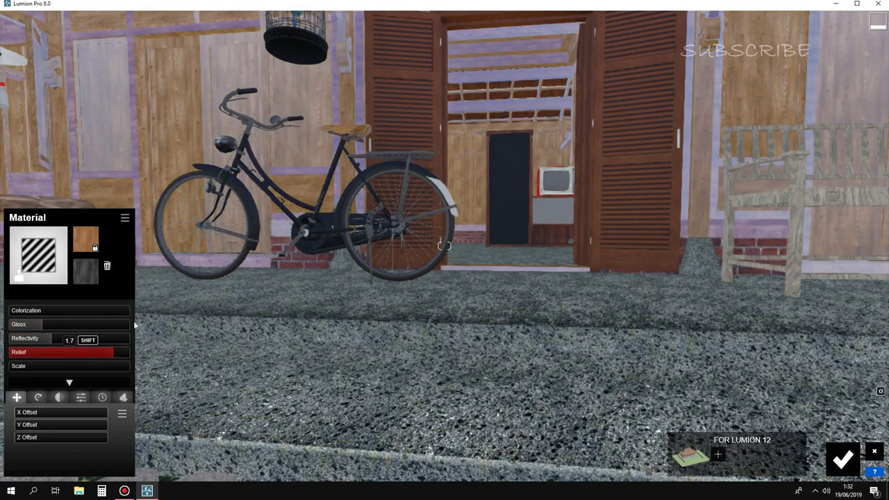
{"action": "key", "text": "w"}
{"action": "key", "text": "a"}
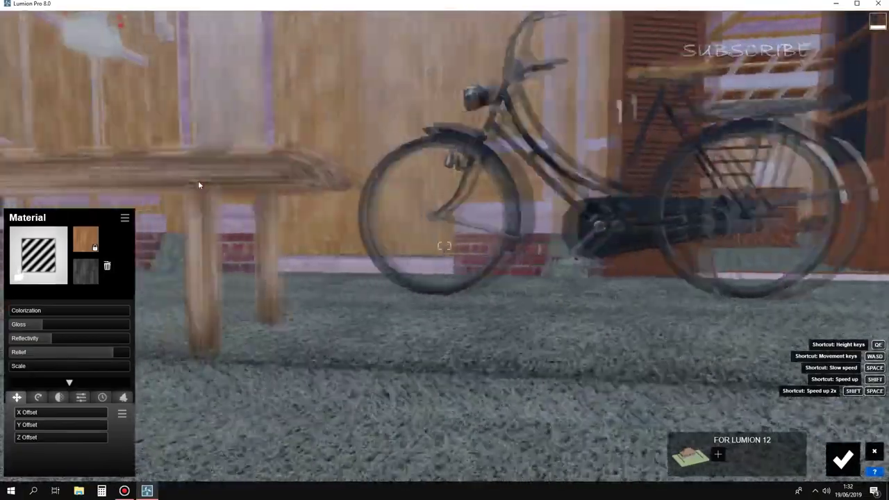
{"action": "key", "text": "q"}
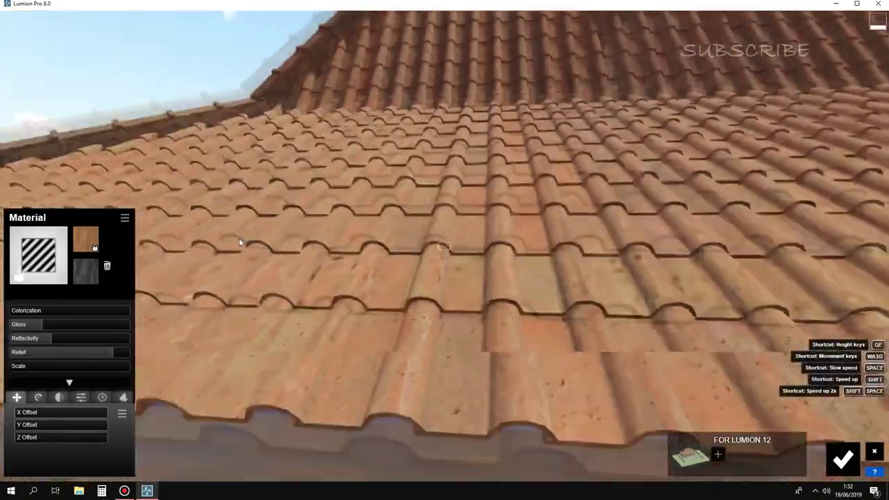
{"action": "key", "text": "e"}
{"action": "key", "text": "s"}
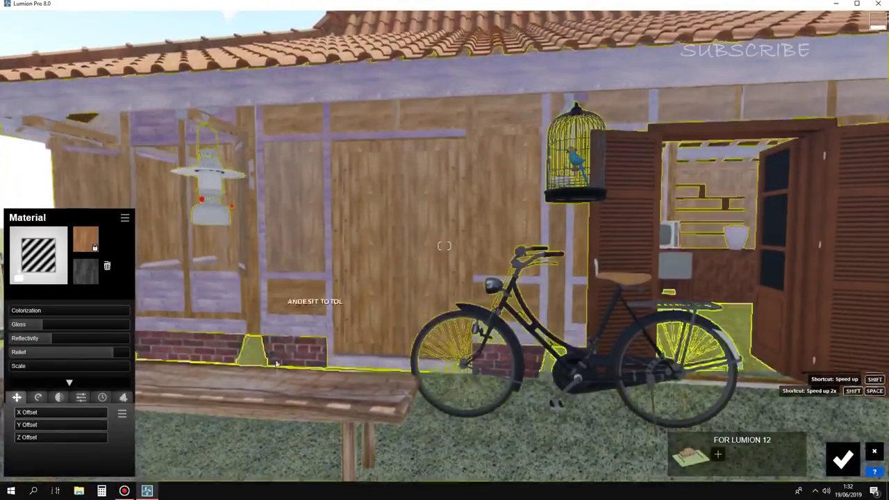
Step: Give the wooden bench a custom KAYU LINCAK bump-mapped material with gloss 0.2 and stronger relief
{"action": "left_click", "coordinate": [275, 393]}
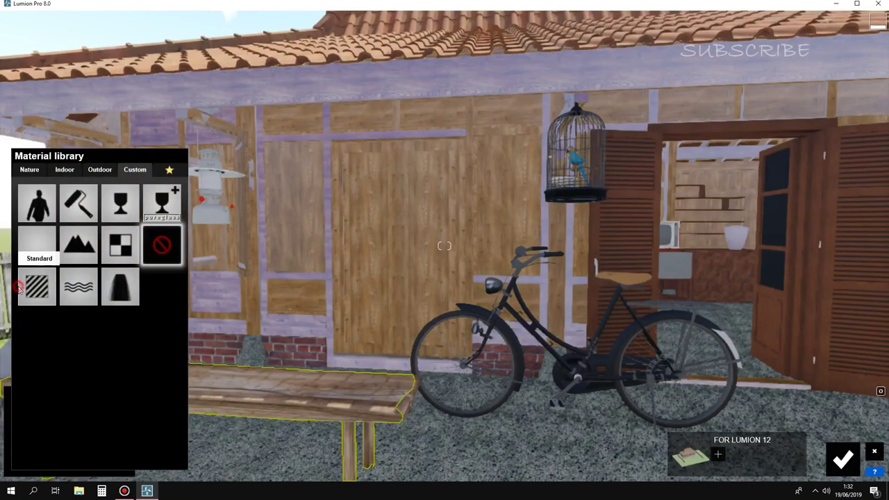
{"action": "left_click", "coordinate": [39, 251]}
{"action": "left_click", "coordinate": [86, 272]}
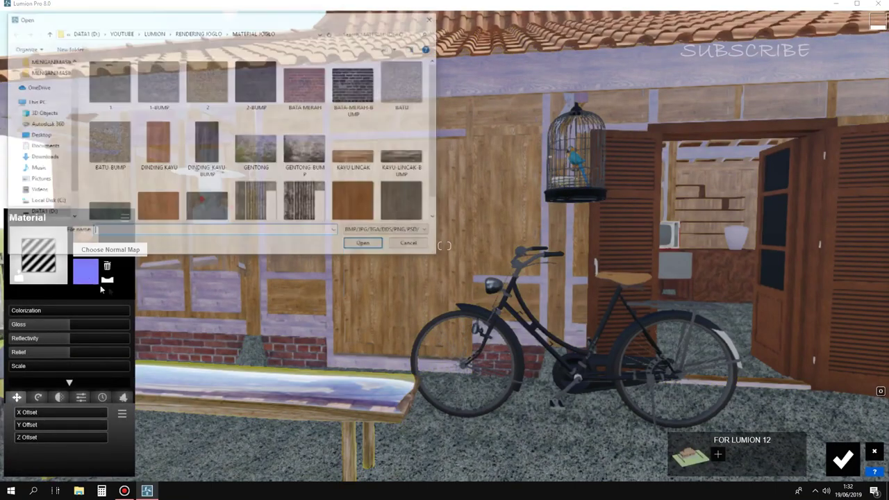
{"action": "scroll", "coordinate": [204, 146], "scroll_direction": "down", "scroll_amount": 1}
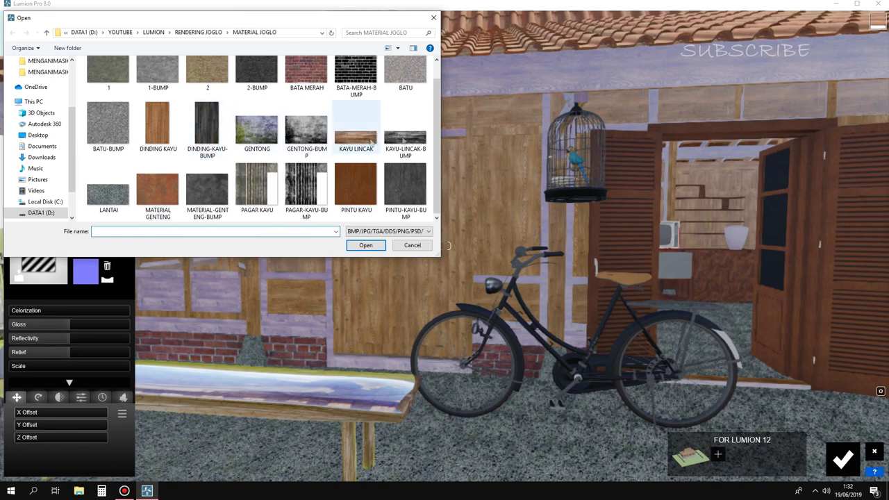
{"action": "left_click", "coordinate": [366, 245]}
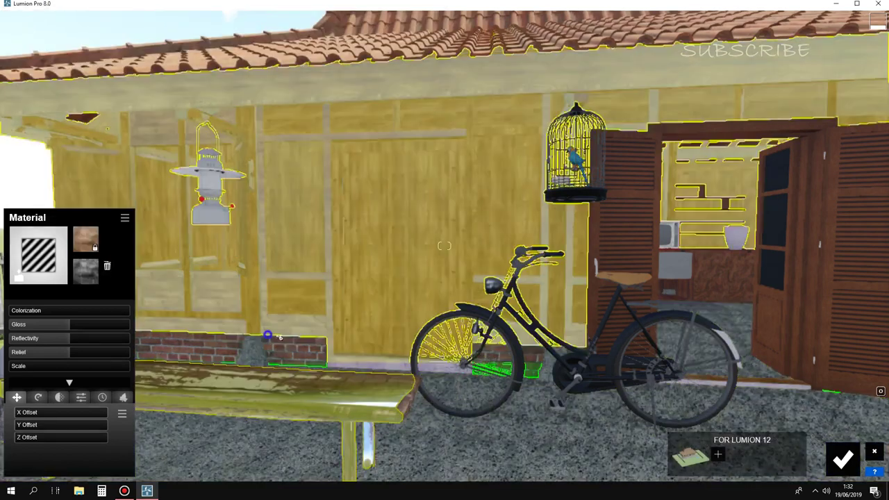
{"action": "left_click_drag", "start_coordinate": [23, 332], "coordinate": [12, 340]}
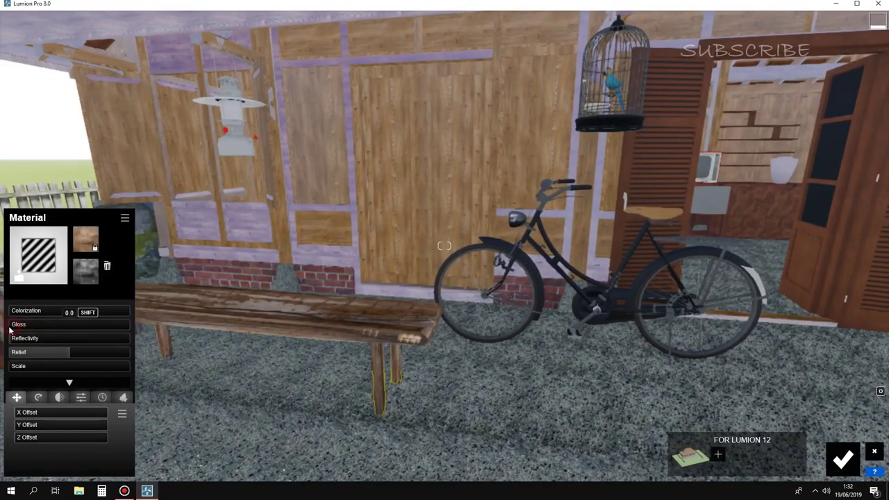
{"action": "left_click_drag", "start_coordinate": [66, 355], "coordinate": [96, 357]}
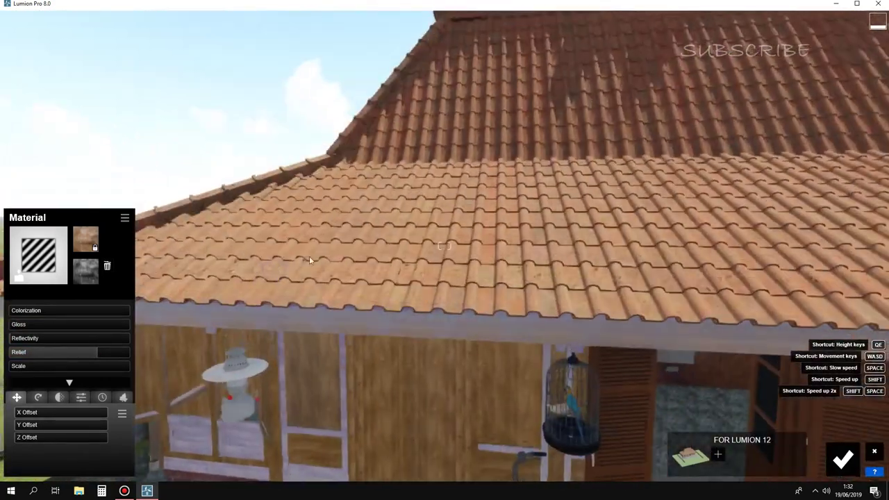
{"action": "middle_click_drag", "start_coordinate": [250, 305], "coordinate": [322, 274]}
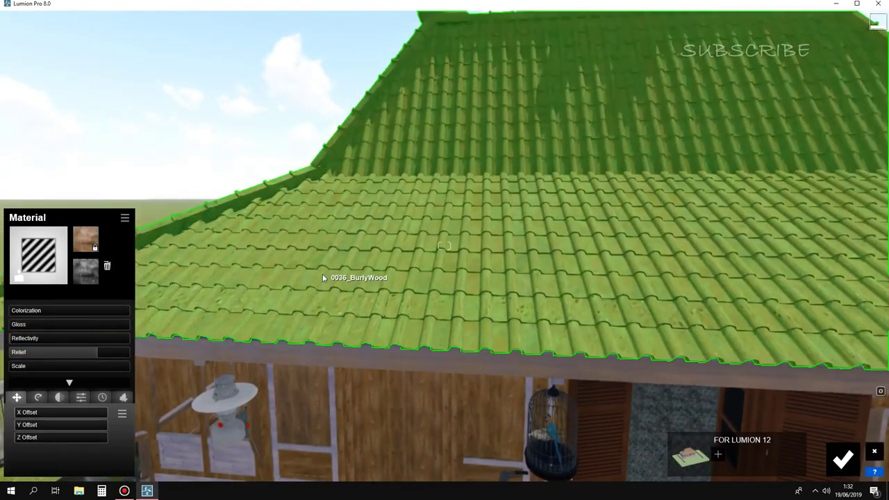
Step: Give the roof a Standard material with MATERIAL-GENTENG-BUMP normal map, gloss 0, low reflectivity, raised relief
{"action": "left_click", "coordinate": [323, 274]}
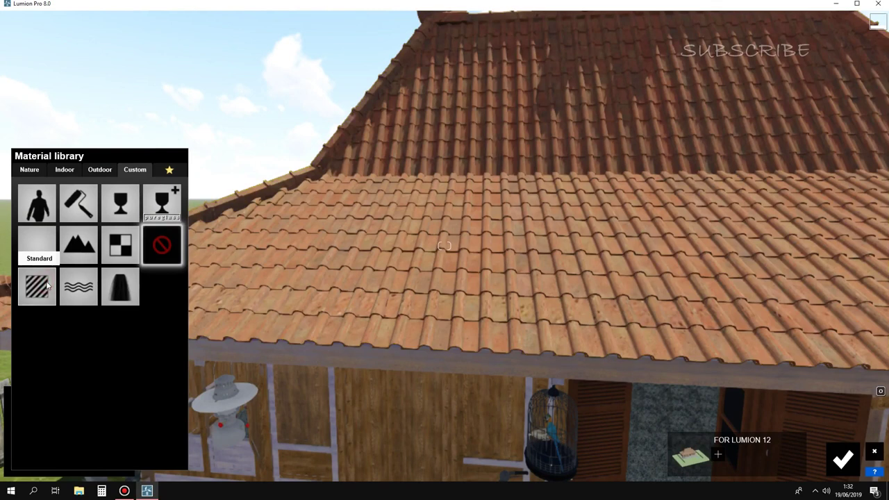
{"action": "left_click", "coordinate": [54, 294]}
{"action": "left_click", "coordinate": [84, 268]}
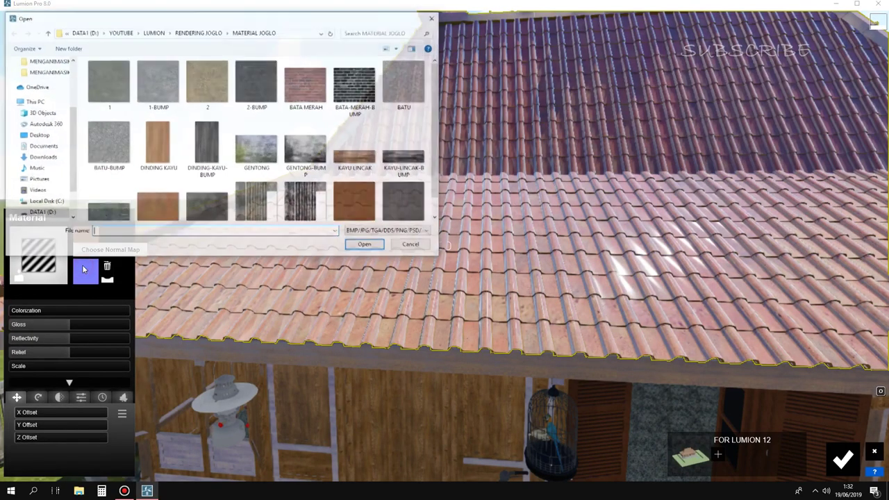
{"action": "scroll", "coordinate": [198, 195], "scroll_direction": "down", "scroll_amount": 1}
{"action": "left_click", "coordinate": [198, 198]}
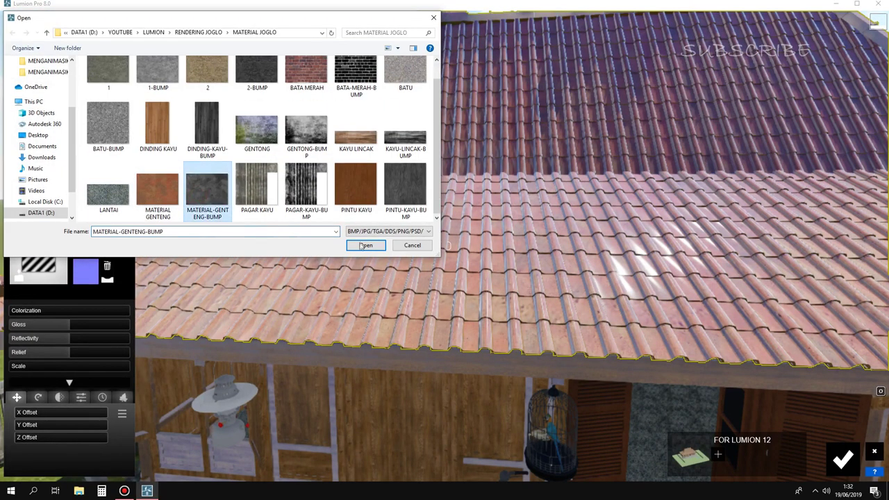
{"action": "left_click", "coordinate": [366, 245]}
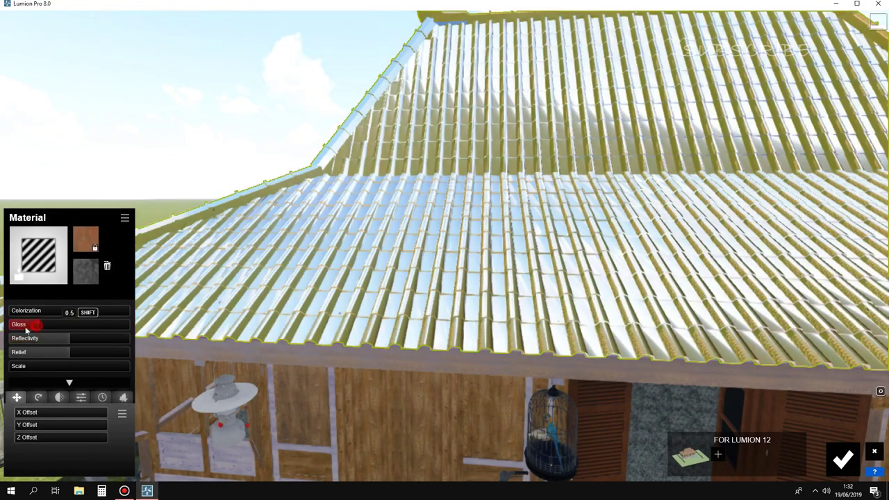
{"action": "left_click_drag", "start_coordinate": [26, 330], "coordinate": [12, 325]}
{"action": "left_click", "coordinate": [12, 337]}
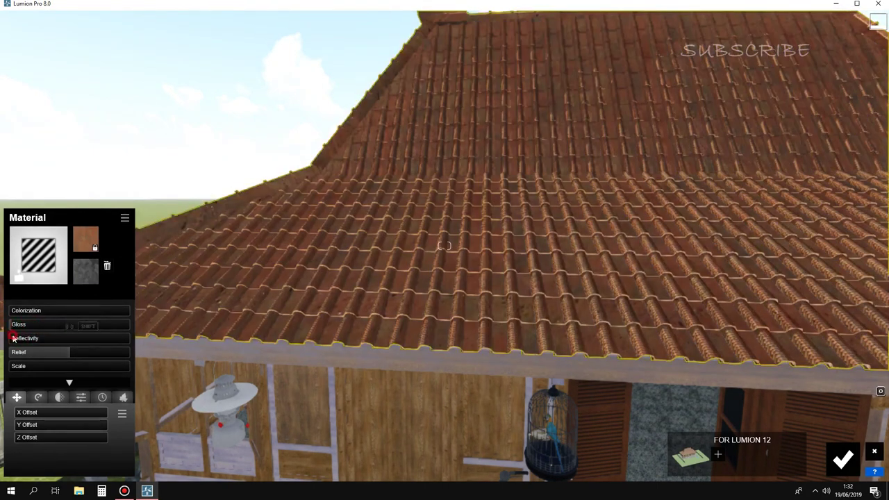
{"action": "left_click_drag", "start_coordinate": [68, 358], "coordinate": [114, 356]}
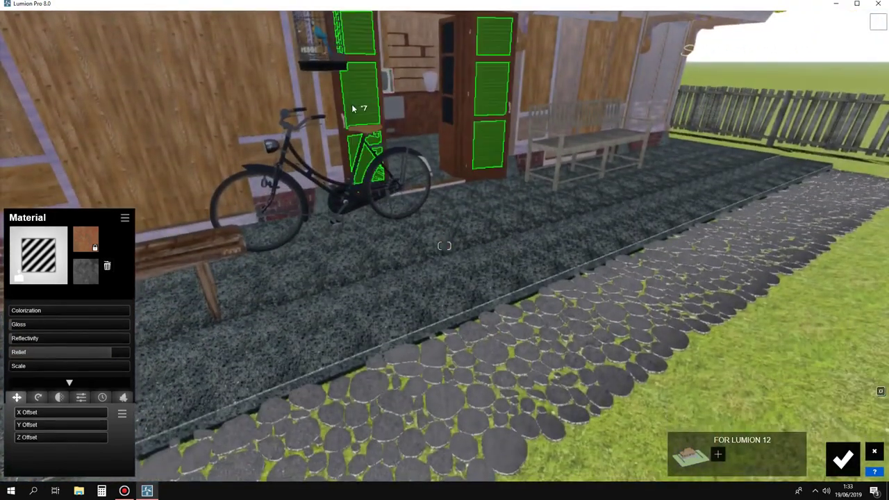
Step: Give the louvred door shutters a Standard material with the PINTU-KAYU-BUMP normal map
{"action": "left_click", "coordinate": [353, 108]}
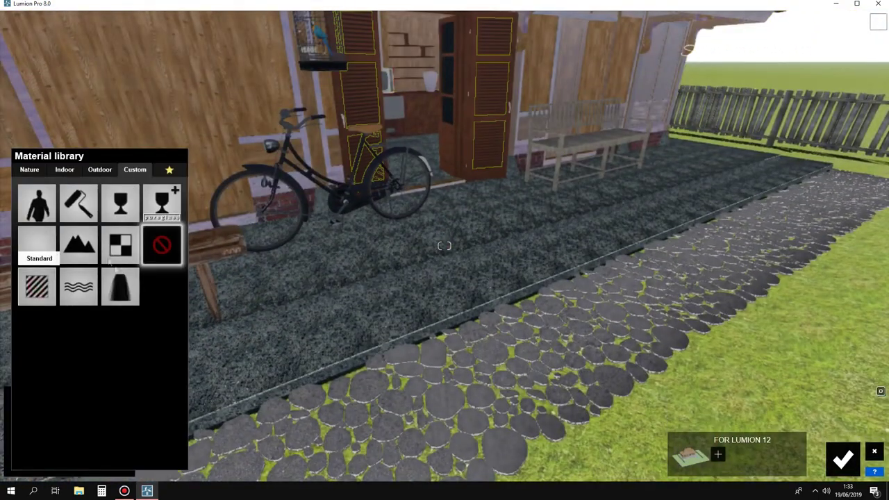
{"action": "left_click", "coordinate": [39, 241]}
{"action": "left_click", "coordinate": [87, 276]}
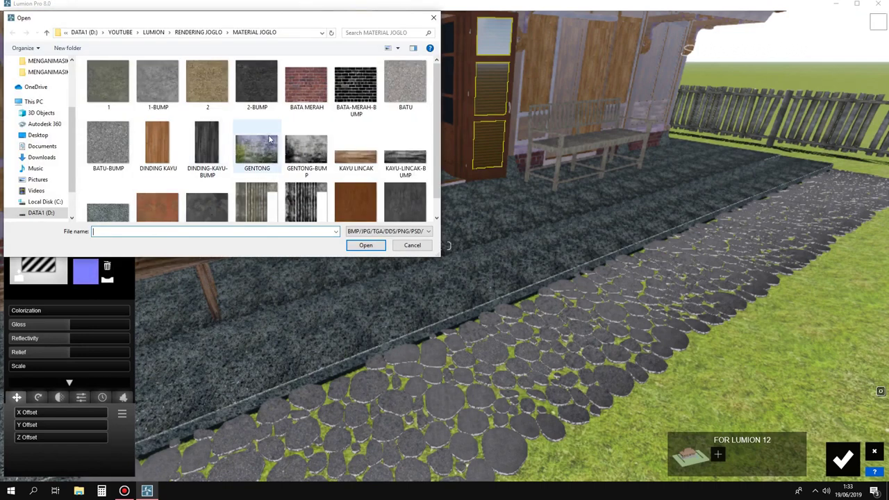
{"action": "scroll", "coordinate": [270, 140], "scroll_direction": "down", "scroll_amount": 1}
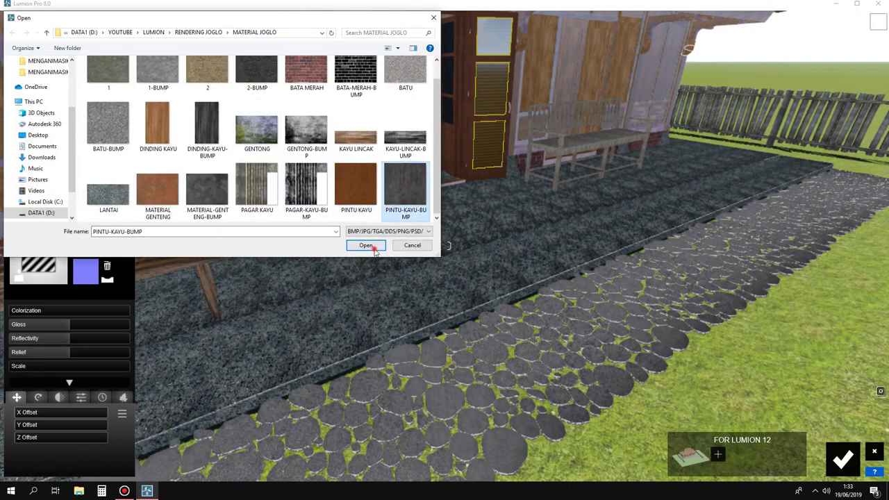
{"action": "left_click", "coordinate": [368, 248]}
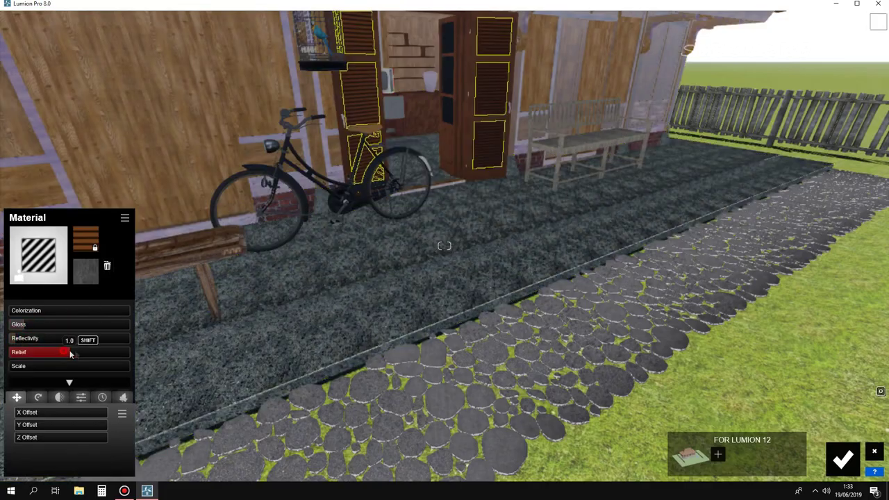
{"action": "scroll", "coordinate": [296, 113], "scroll_direction": "up", "scroll_amount": 5}
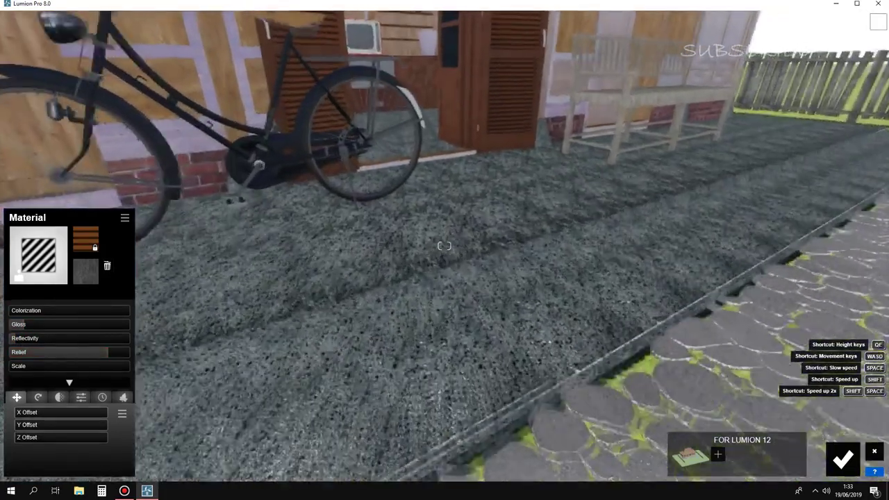
{"action": "scroll", "coordinate": [296, 113], "scroll_direction": "down", "scroll_amount": 5}
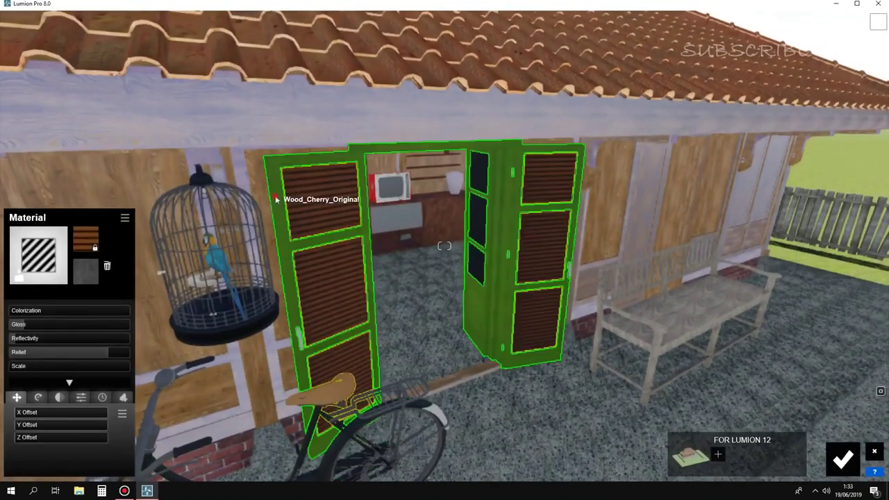
Step: Give the double doors the same bump-mapped Standard material, with gloss 0.1 and relief 1.5
{"action": "left_click", "coordinate": [276, 193]}
{"action": "left_click", "coordinate": [36, 245]}
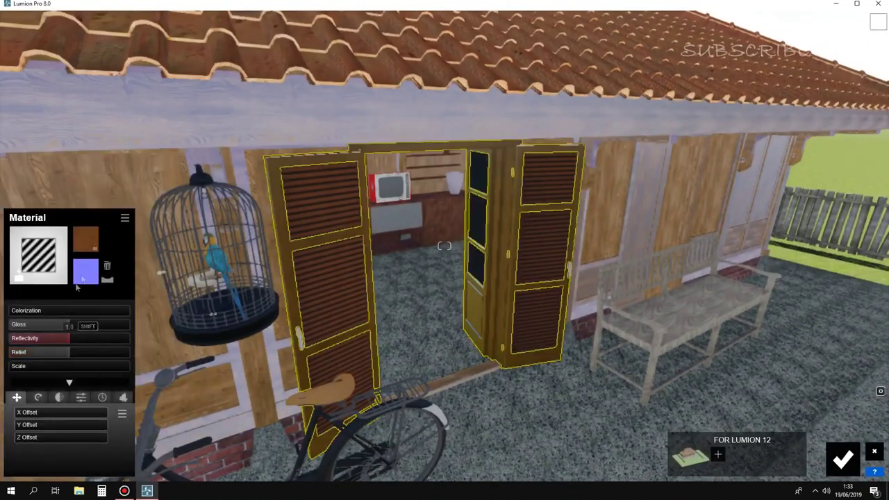
{"action": "scroll", "coordinate": [394, 177], "scroll_direction": "down", "scroll_amount": 1}
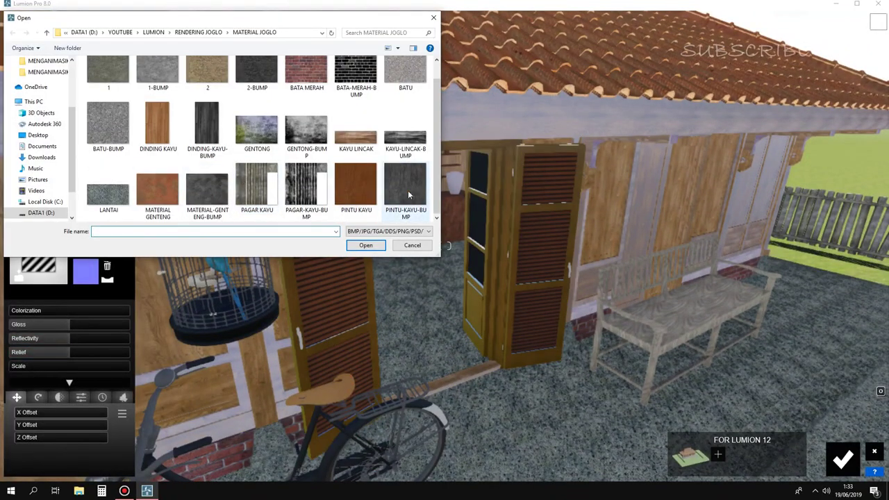
{"action": "left_click", "coordinate": [361, 247]}
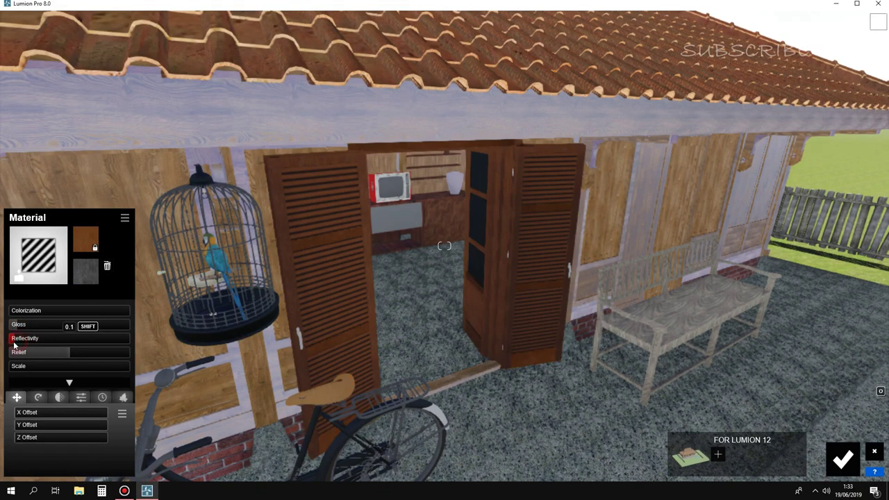
{"action": "left_click_drag", "start_coordinate": [39, 352], "coordinate": [92, 354]}
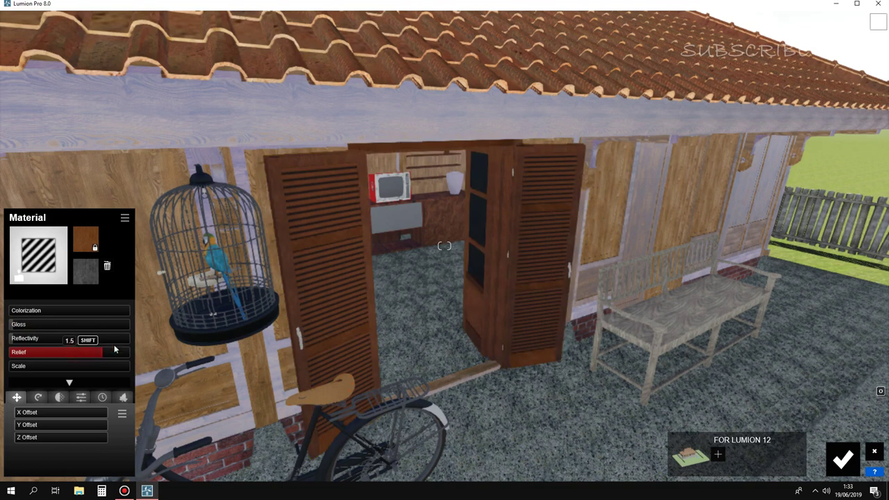
{"action": "left_click", "coordinate": [222, 306]}
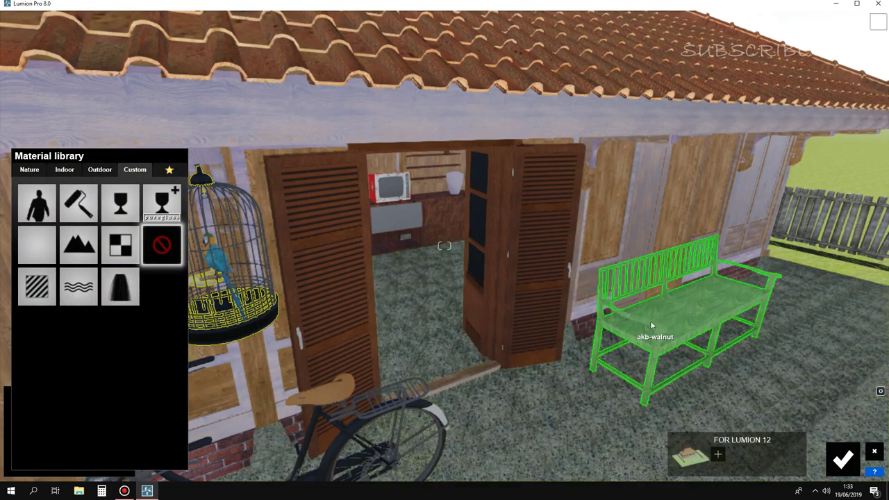
Step: Give the garden bench a Standard material with a normal map and low gloss
{"action": "left_click", "coordinate": [590, 316]}
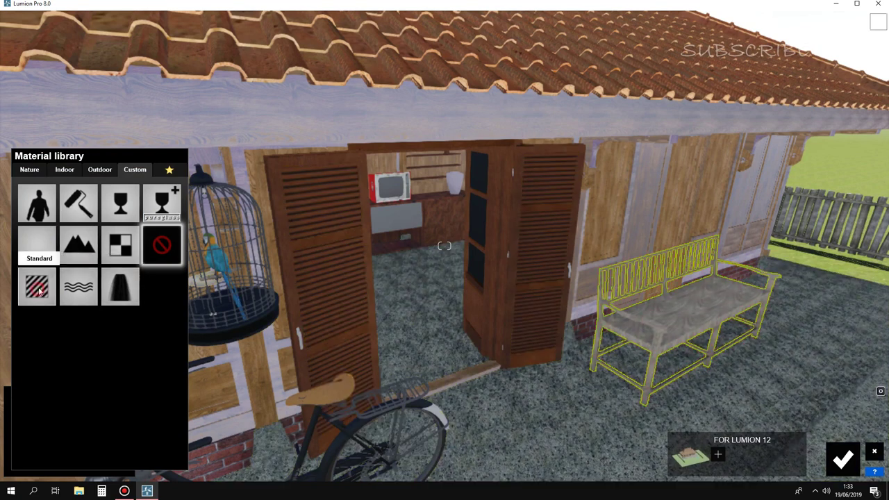
{"action": "left_click", "coordinate": [38, 292]}
{"action": "left_click", "coordinate": [78, 273]}
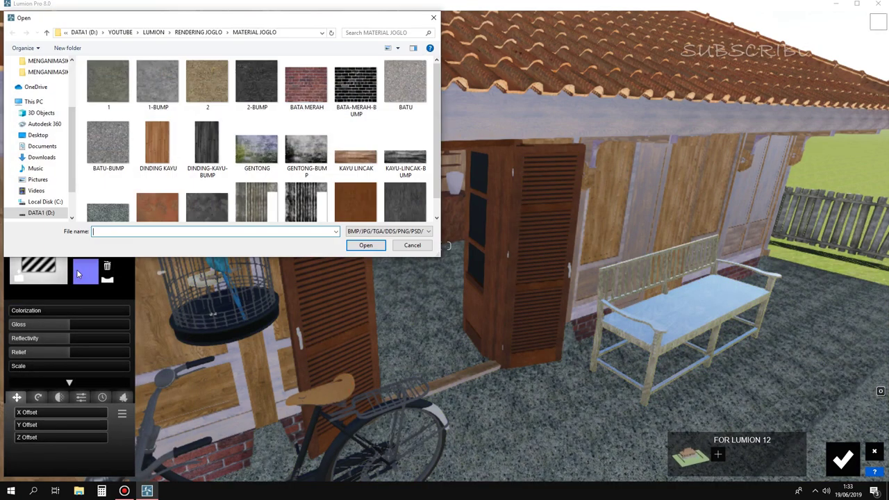
{"action": "scroll", "coordinate": [304, 203], "scroll_direction": "down", "scroll_amount": 1}
{"action": "scroll", "coordinate": [303, 203], "scroll_direction": "up", "scroll_amount": 1}
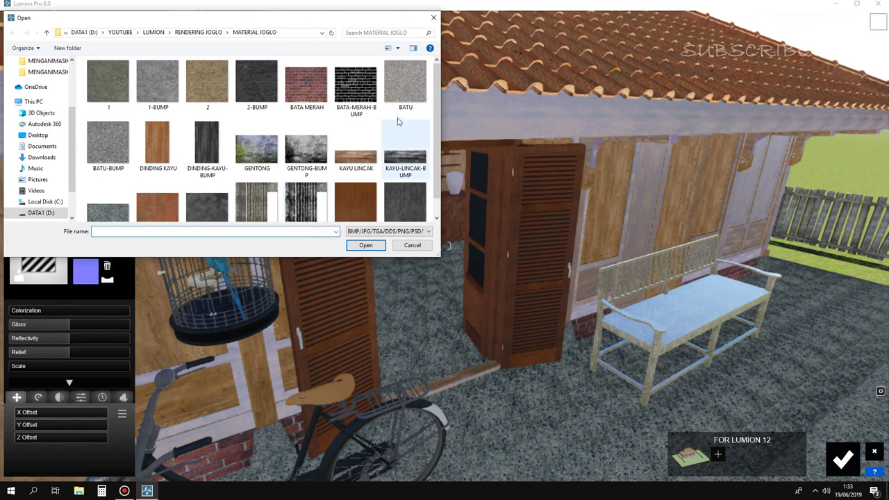
{"action": "left_click", "coordinate": [434, 16]}
{"action": "left_click", "coordinate": [16, 325]}
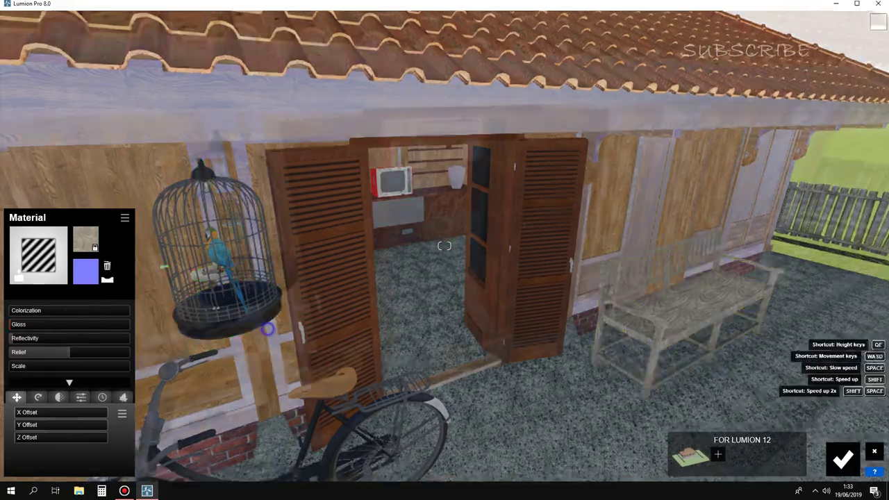
Step: Give the stone vase a Standard material with the GENTONG-BUMP normal map
{"action": "mouse_move", "coordinate": [270, 333]}
{"action": "right_mouse_down"}
{"action": "mouse_move", "coordinate": [208, 326]}
{"action": "mouse_move", "coordinate": [374, 277]}
{"action": "right_mouse_up"}
{"action": "left_click", "coordinate": [374, 277]}
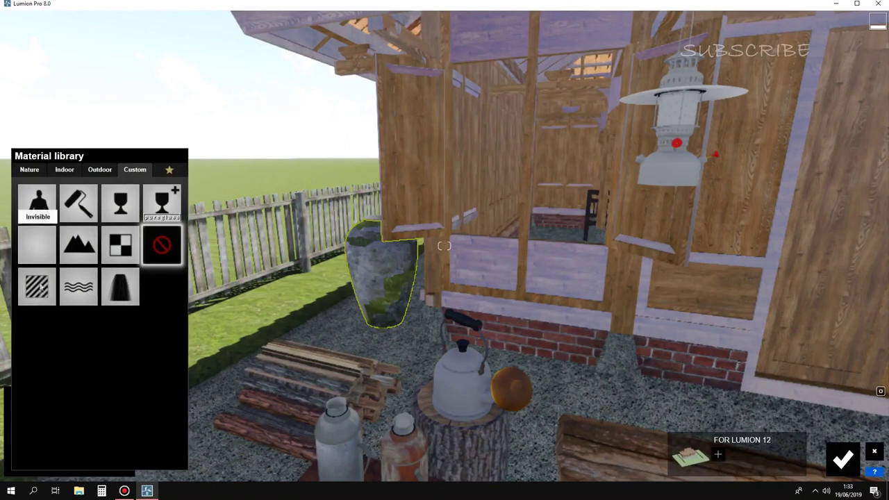
{"action": "left_click", "coordinate": [36, 286]}
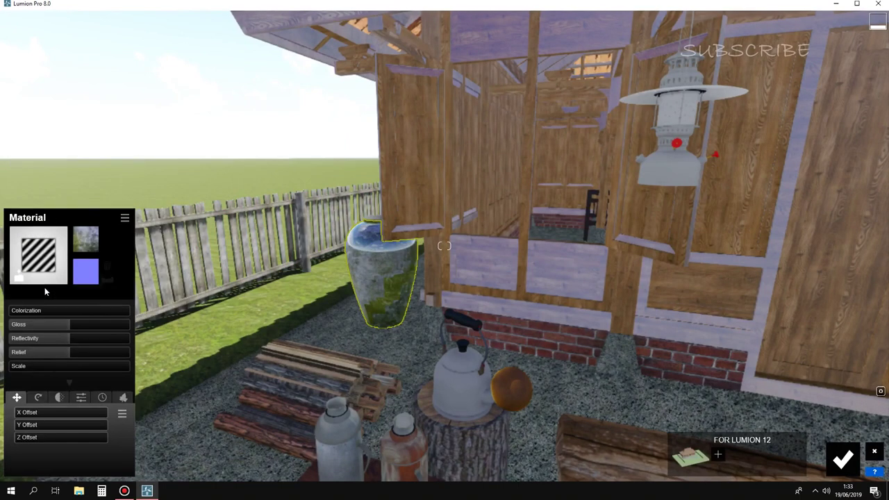
{"action": "left_click", "coordinate": [85, 277]}
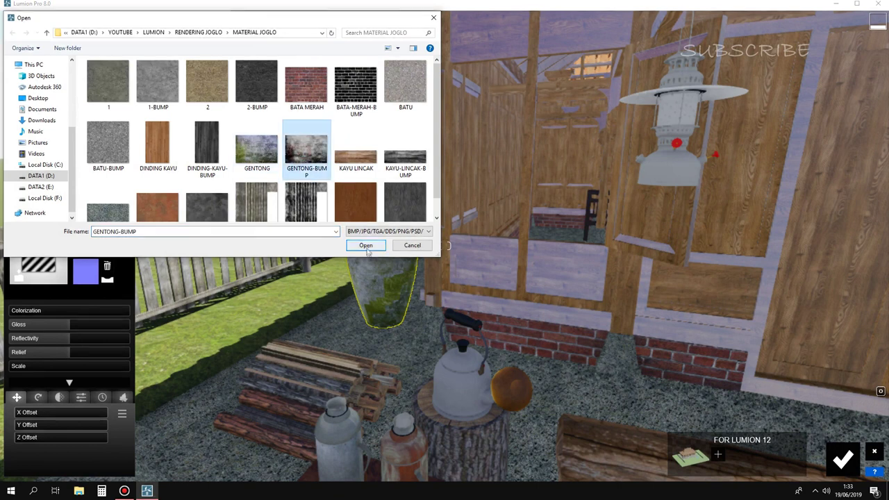
{"action": "left_click", "coordinate": [366, 246]}
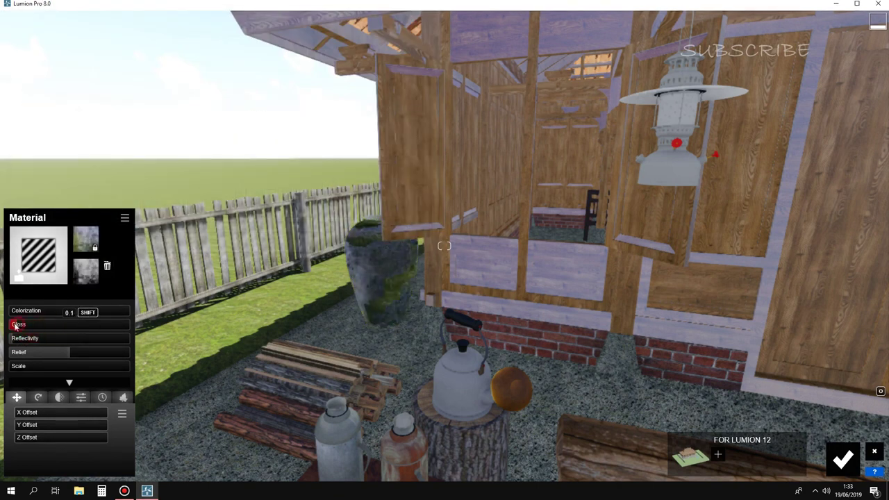
Step: Give the wooden fence a Standard material with the PAGAR-KAYU-BUMP normal map and stronger relief
{"action": "right_click_drag", "start_coordinate": [269, 306], "coordinate": [263, 262]}
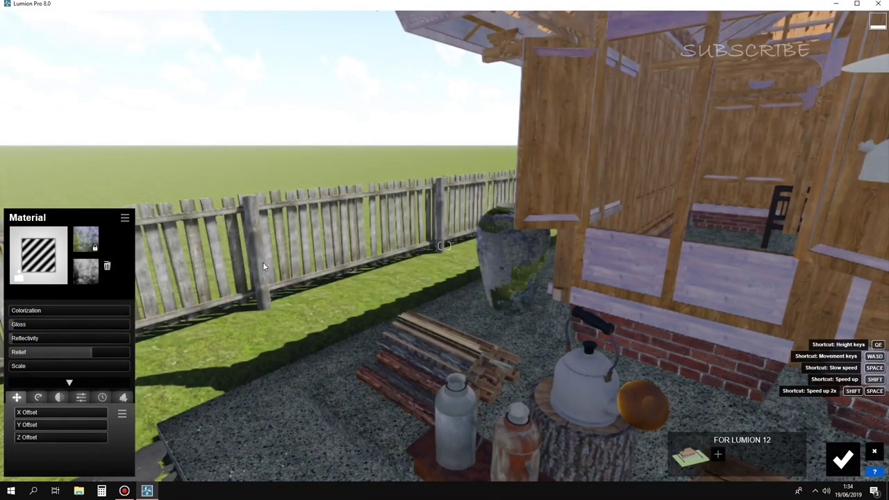
{"action": "left_click", "coordinate": [262, 262]}
{"action": "left_click", "coordinate": [38, 286]}
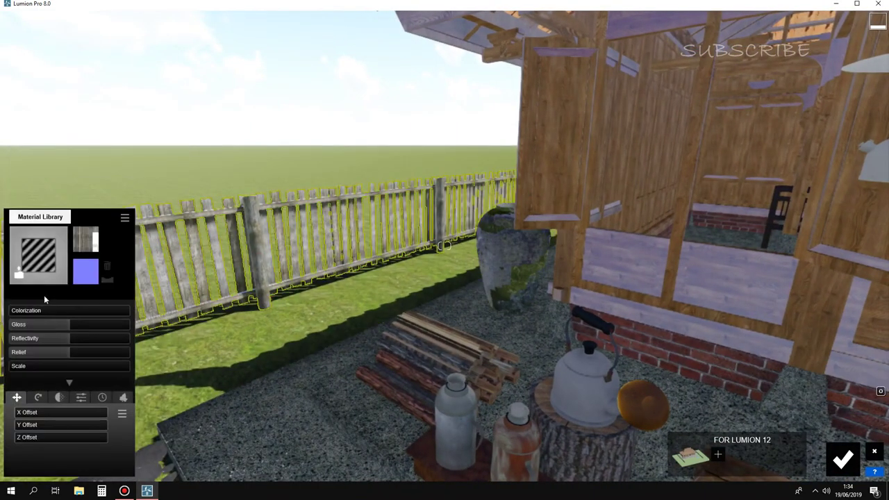
{"action": "left_click", "coordinate": [86, 269]}
{"action": "scroll", "coordinate": [257, 142], "scroll_direction": "down", "scroll_amount": 1}
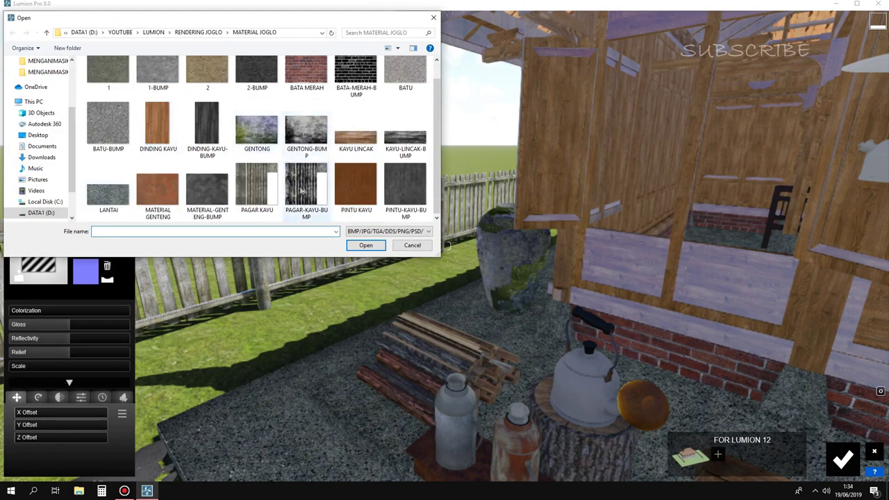
{"action": "double_click", "coordinate": [309, 190]}
{"action": "left_click_drag", "start_coordinate": [69, 324], "coordinate": [42, 324]}
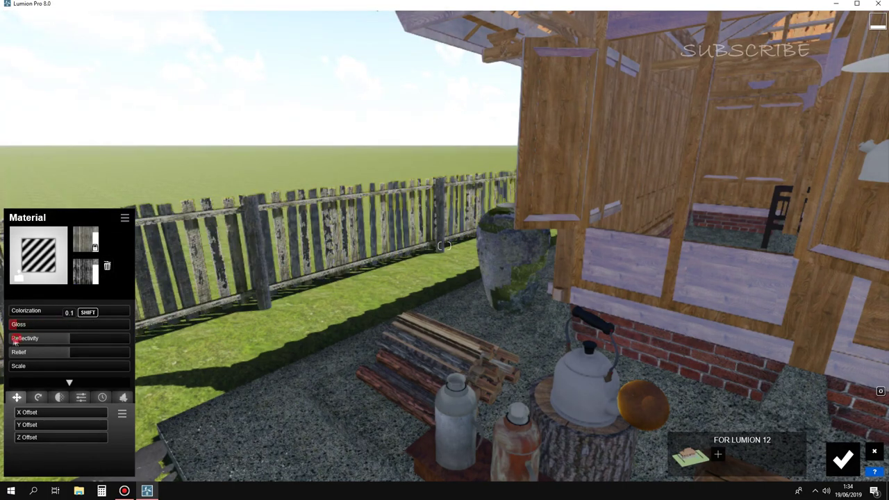
{"action": "left_click_drag", "start_coordinate": [69, 353], "coordinate": [98, 353]}
{"action": "mouse_move", "coordinate": [228, 323]}
{"action": "right_mouse_down"}
{"action": "mouse_move", "coordinate": [219, 258]}
{"action": "mouse_move", "coordinate": [275, 256]}
{"action": "mouse_move", "coordinate": [260, 360]}
{"action": "right_mouse_up"}
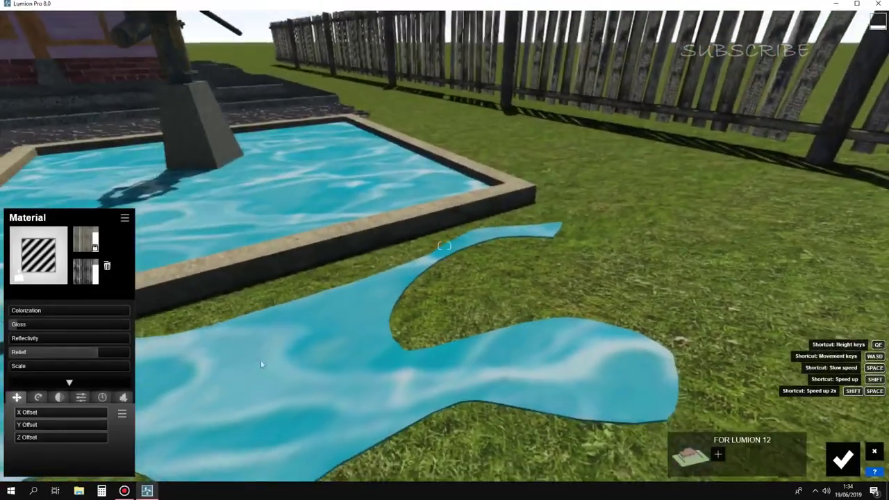
Step: Try several Nature water presets on the pond, settle on a bright clear water, and set glossiness to 0.6
{"action": "left_click", "coordinate": [266, 359]}
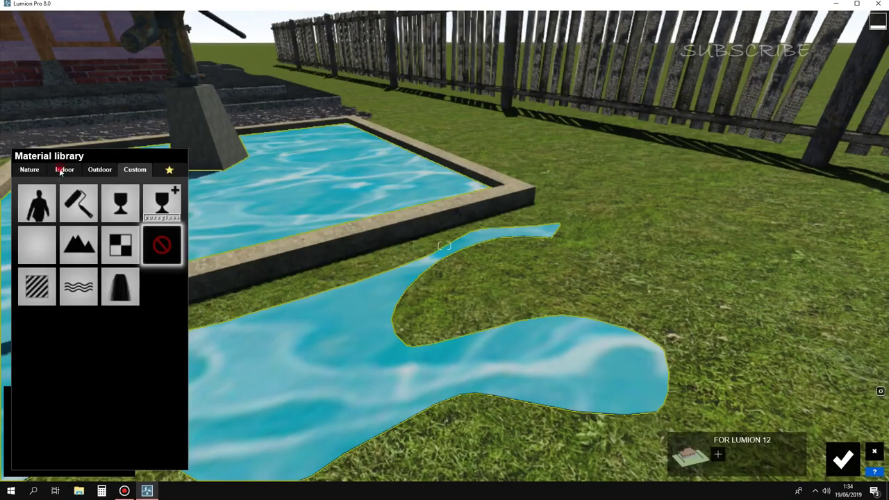
{"action": "left_click", "coordinate": [61, 172]}
{"action": "left_click", "coordinate": [28, 173]}
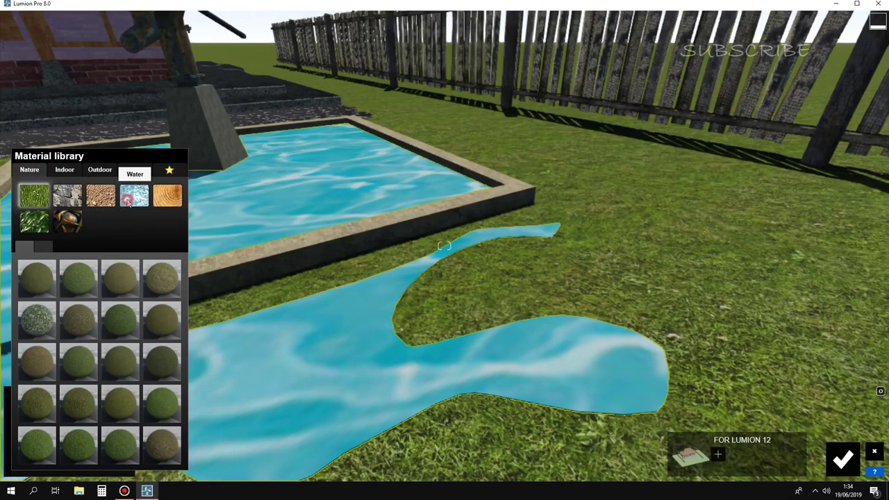
{"action": "left_click", "coordinate": [134, 195]}
{"action": "left_click", "coordinate": [79, 278]}
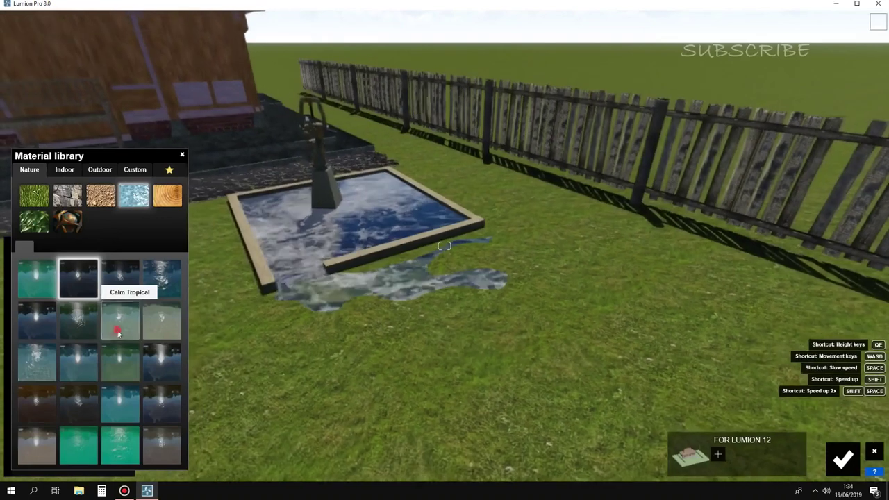
{"action": "left_click", "coordinate": [120, 320]}
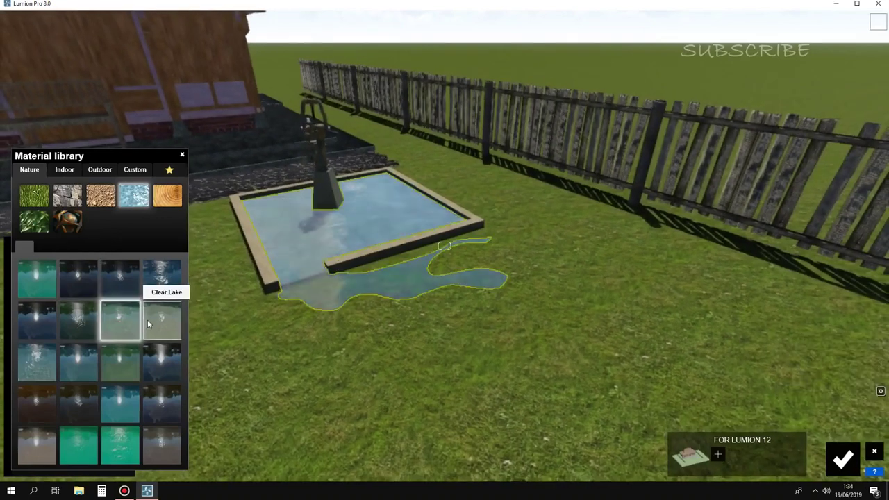
{"action": "left_click", "coordinate": [80, 325]}
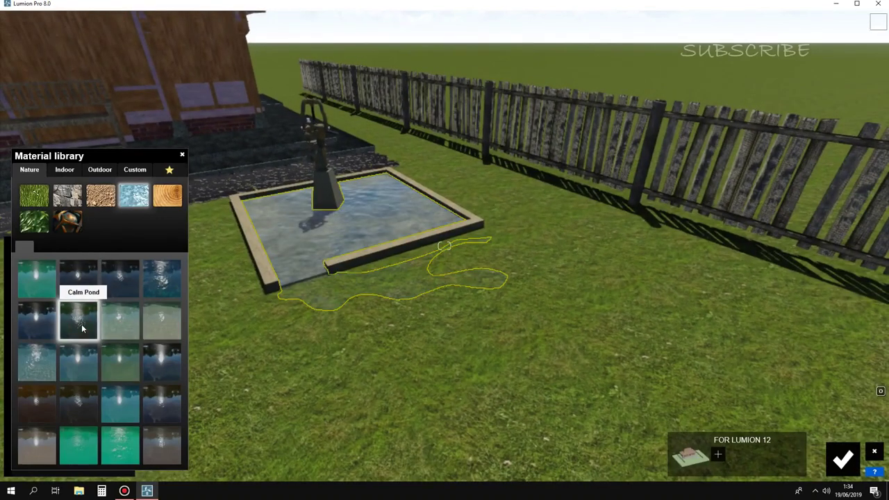
{"action": "left_click", "coordinate": [110, 327]}
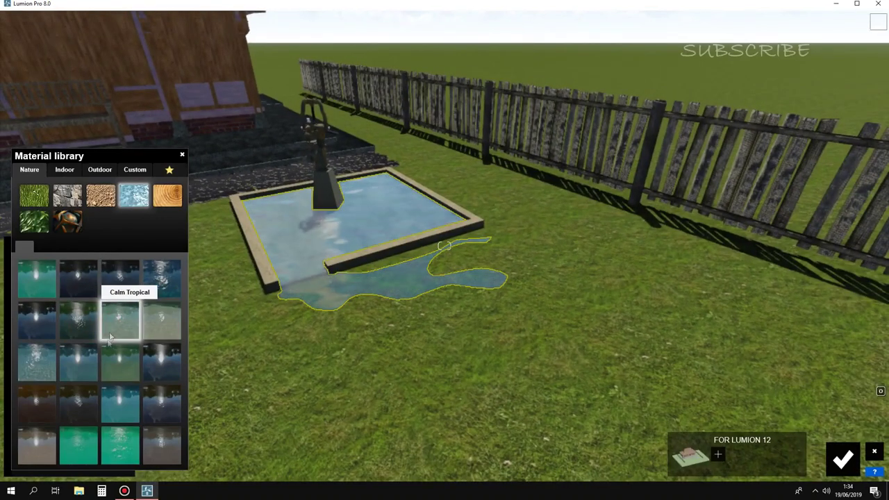
{"action": "left_click", "coordinate": [154, 368]}
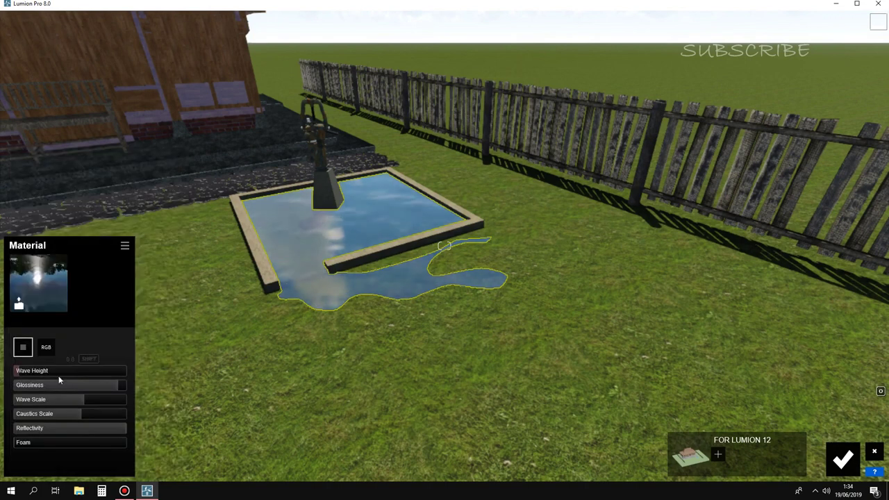
{"action": "left_click_drag", "start_coordinate": [85, 387], "coordinate": [35, 400]}
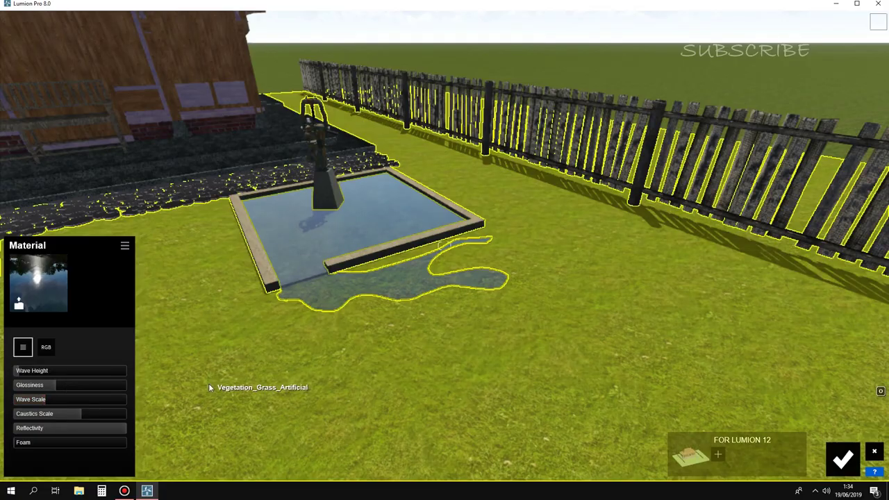
{"action": "mouse_move", "coordinate": [386, 343]}
{"action": "right_mouse_down"}
{"action": "mouse_move", "coordinate": [411, 262]}
{"action": "mouse_move", "coordinate": [439, 236]}
{"action": "right_mouse_up"}
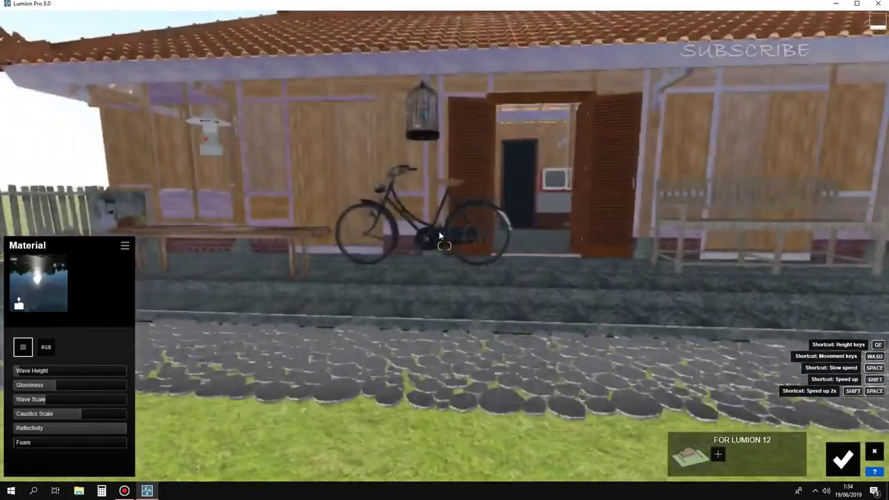
Step: Apply Indoor Aluminium metal to the bicycle body, tint it black, and raise reflectivity to 1.8
{"action": "scroll", "coordinate": [439, 236], "scroll_direction": "up", "scroll_amount": 5}
{"action": "scroll", "coordinate": [439, 238], "scroll_direction": "down", "scroll_amount": 2}
{"action": "left_click", "coordinate": [439, 239]}
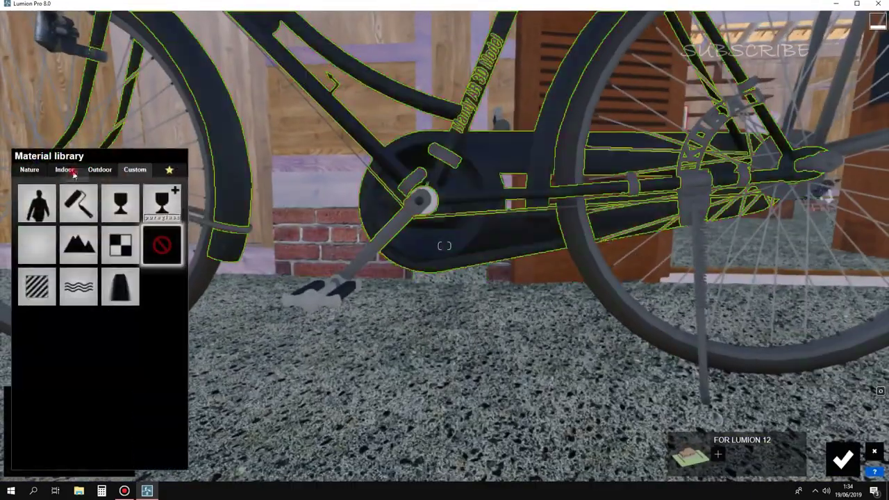
{"action": "left_click", "coordinate": [73, 172]}
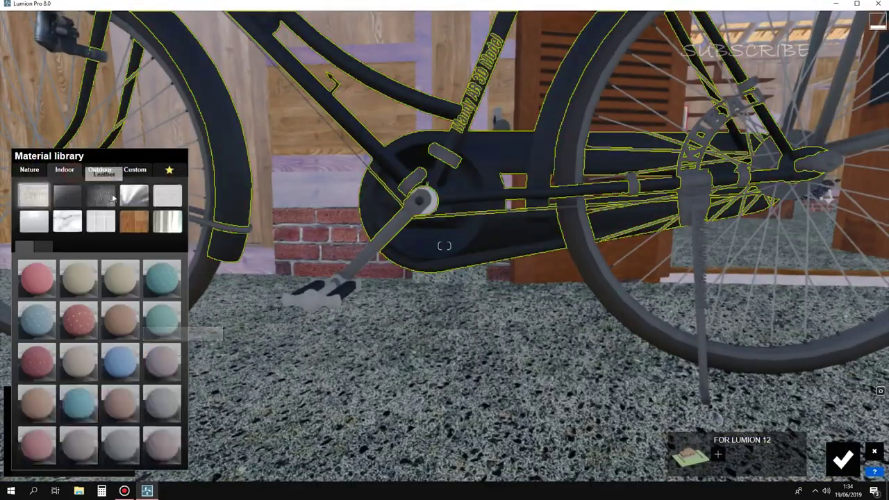
{"action": "left_click", "coordinate": [126, 197]}
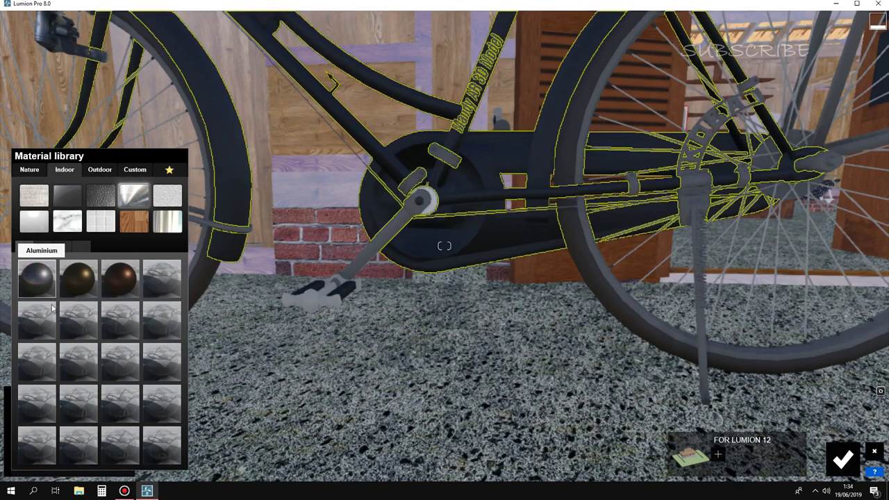
{"action": "left_click", "coordinate": [40, 280]}
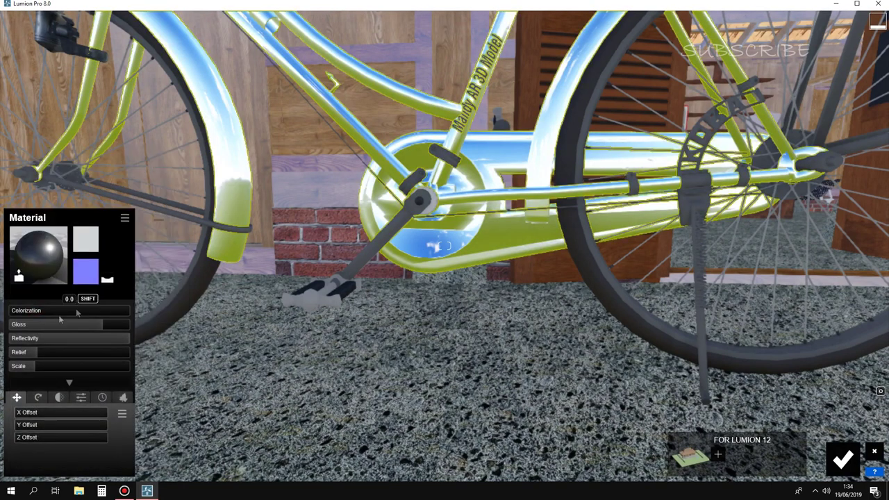
{"action": "left_click_drag", "start_coordinate": [51, 310], "coordinate": [139, 318]}
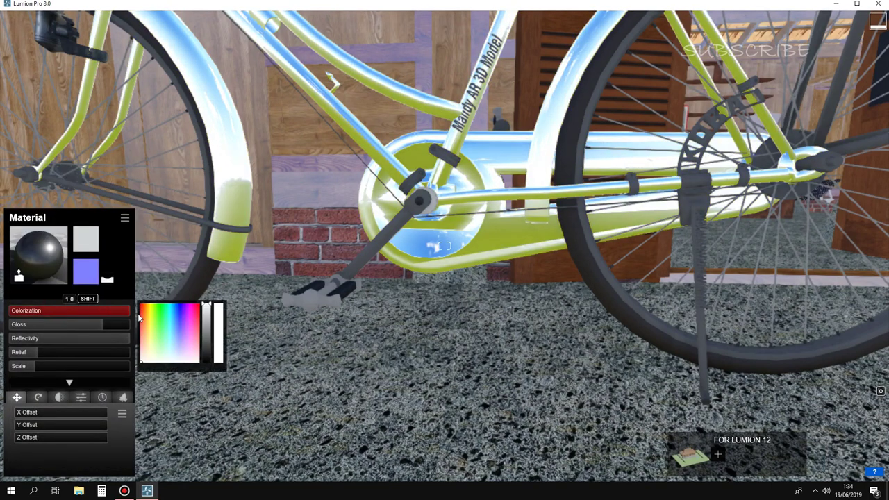
{"action": "left_click_drag", "start_coordinate": [206, 307], "coordinate": [206, 364]}
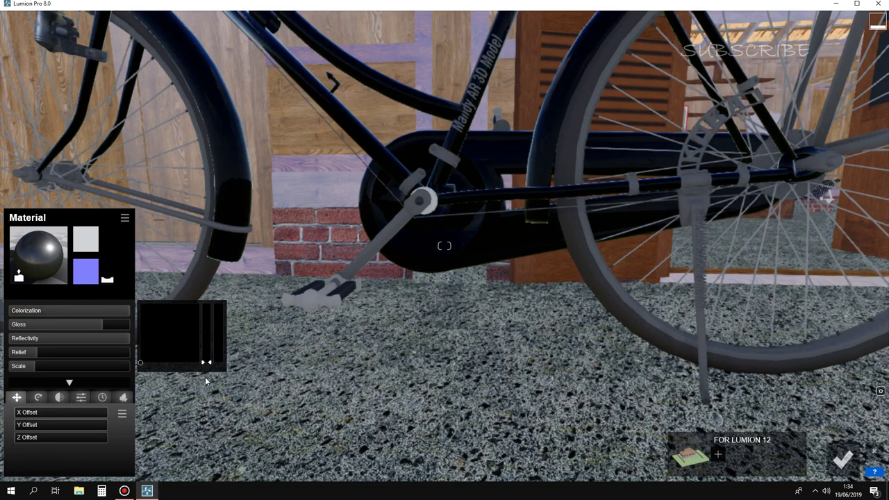
{"action": "left_click_drag", "start_coordinate": [96, 338], "coordinate": [121, 337]}
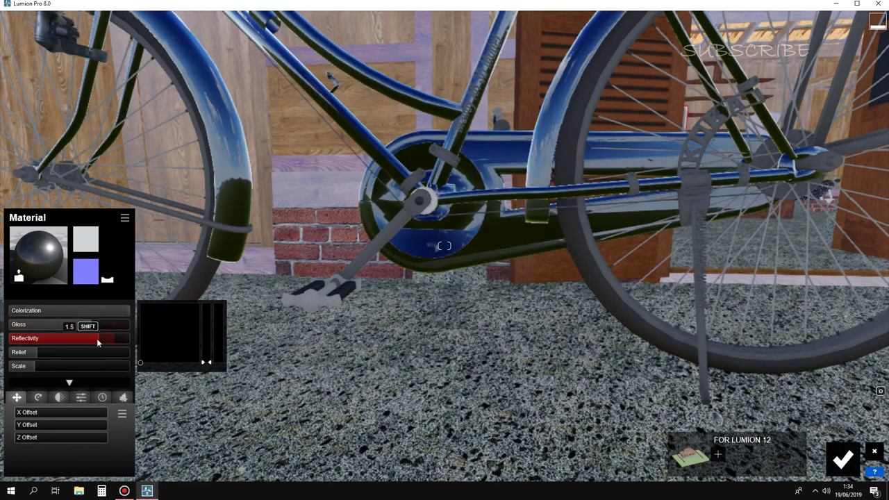
{"action": "scroll", "coordinate": [260, 281], "scroll_direction": "down", "scroll_amount": 5}
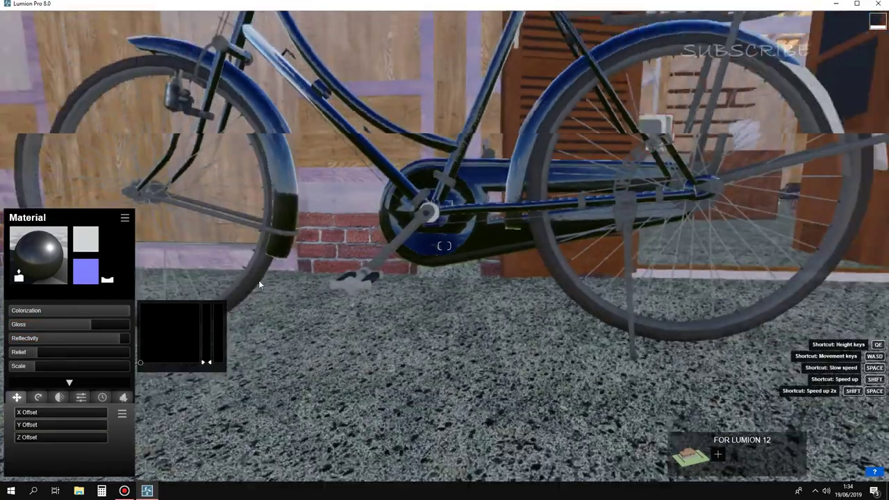
{"action": "key", "text": "a"}
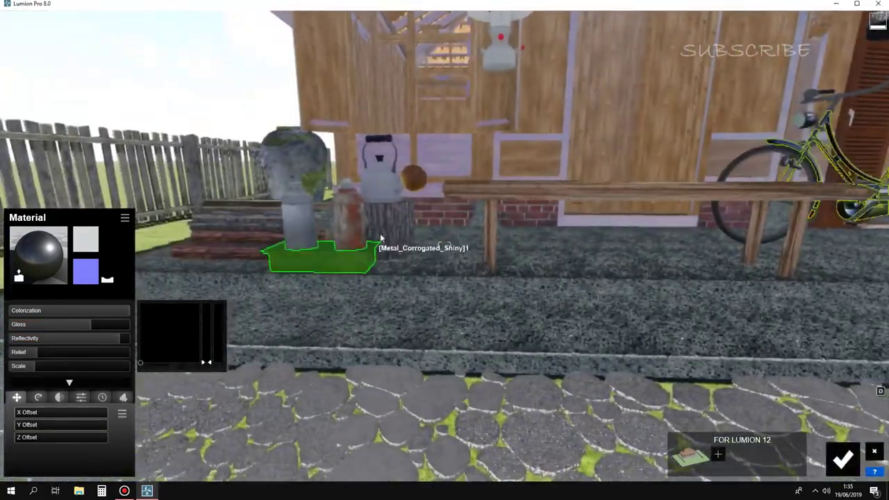
Step: Give the tree stump a Standard material and the birdcage a black-tinted Indoor metal
{"action": "left_click", "coordinate": [382, 237]}
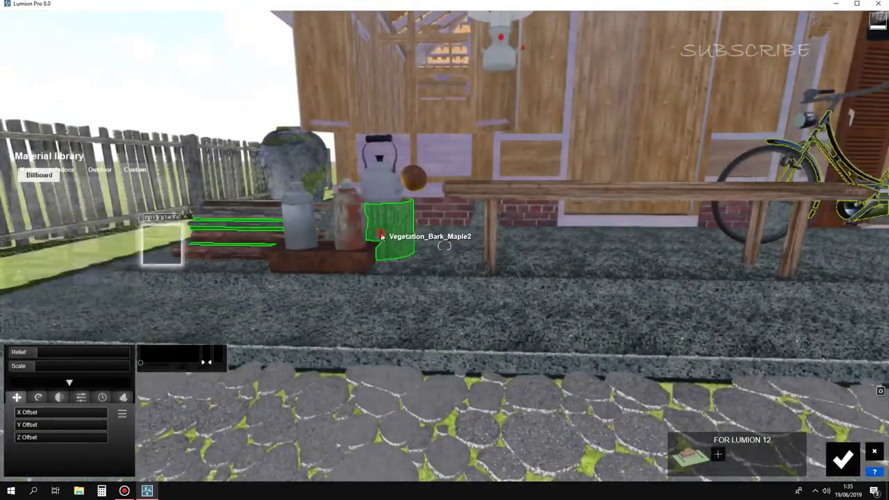
{"action": "left_click", "coordinate": [36, 286]}
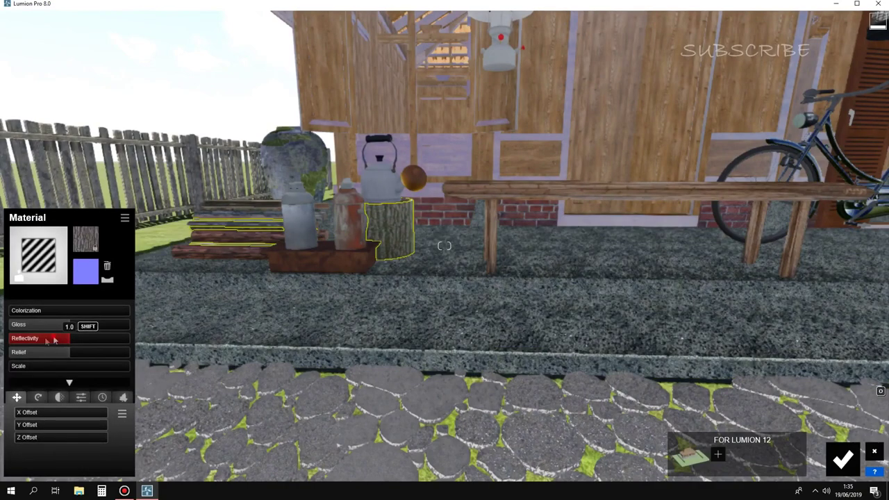
{"action": "mouse_move", "coordinate": [189, 334]}
{"action": "right_mouse_down"}
{"action": "mouse_move", "coordinate": [407, 224]}
{"action": "mouse_move", "coordinate": [549, 258]}
{"action": "mouse_move", "coordinate": [601, 259]}
{"action": "right_mouse_up"}
{"action": "left_click", "coordinate": [603, 260]}
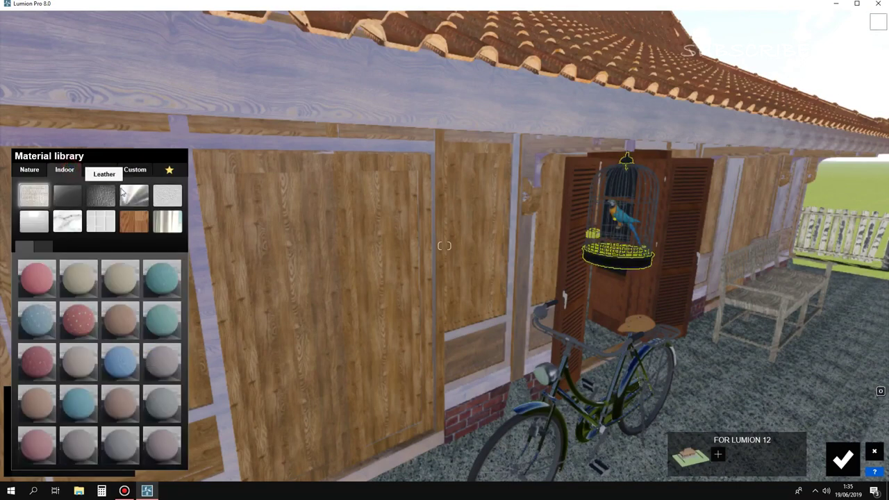
{"action": "left_click", "coordinate": [134, 196]}
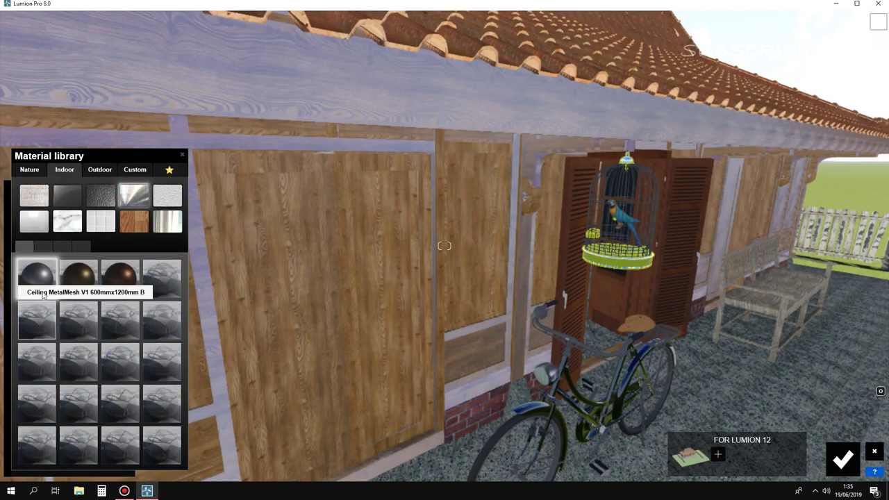
{"action": "left_click", "coordinate": [38, 279]}
{"action": "left_click_drag", "start_coordinate": [64, 310], "coordinate": [135, 315]}
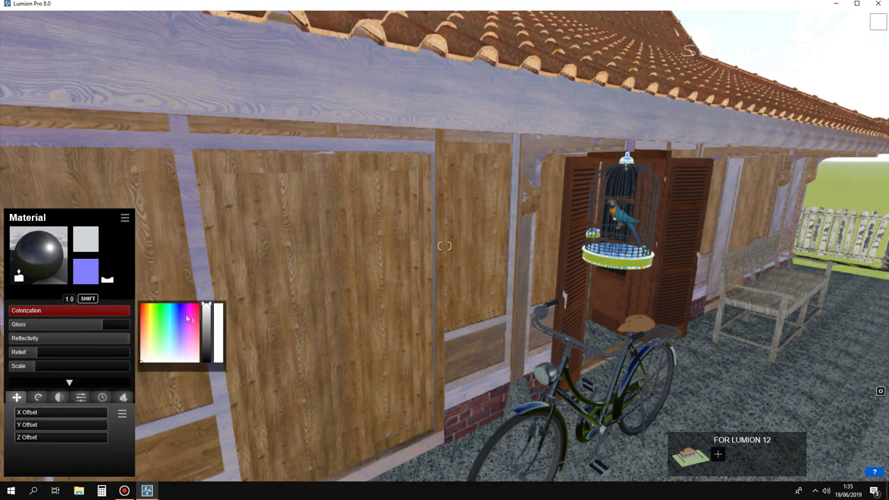
{"action": "left_click", "coordinate": [208, 362]}
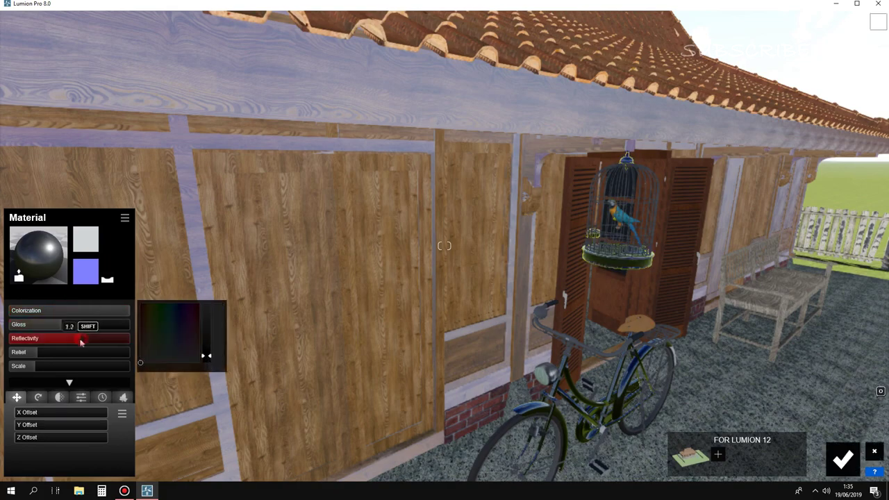
Step: Pull back to the whole house front and save the material edits
{"action": "key", "text": "s"}
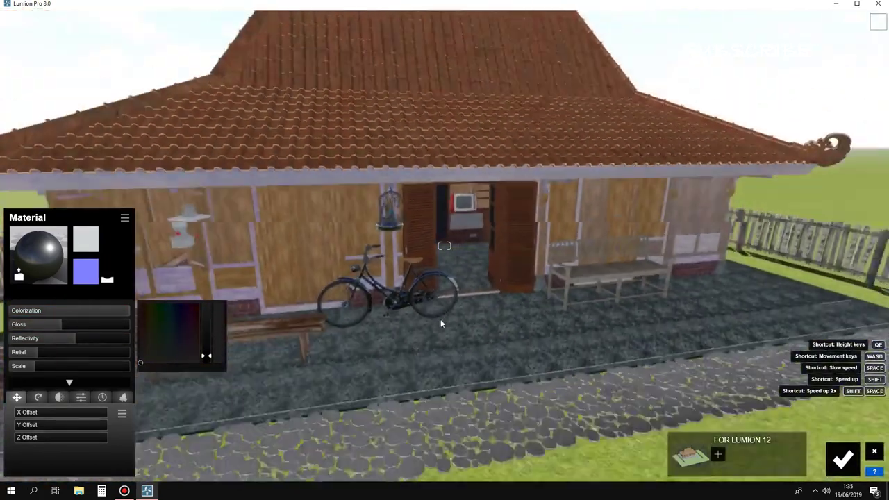
{"action": "right_click_drag", "start_coordinate": [440, 323], "coordinate": [442, 357]}
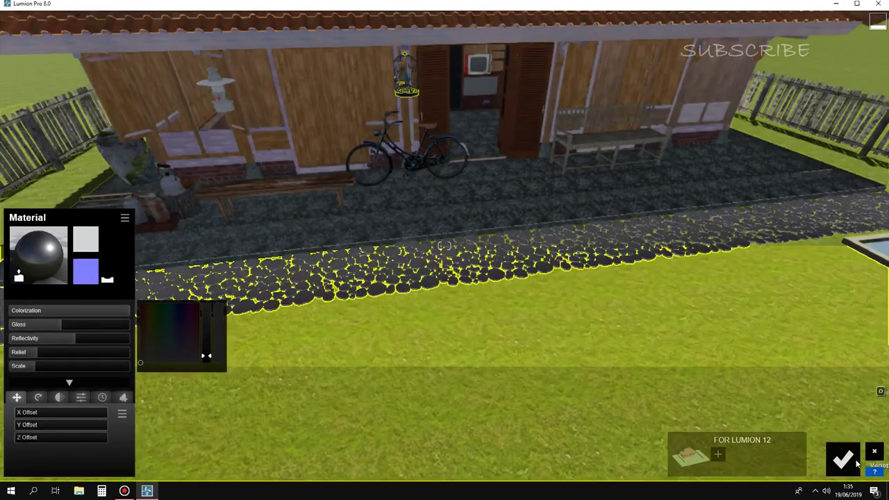
{"action": "left_click", "coordinate": [842, 458]}
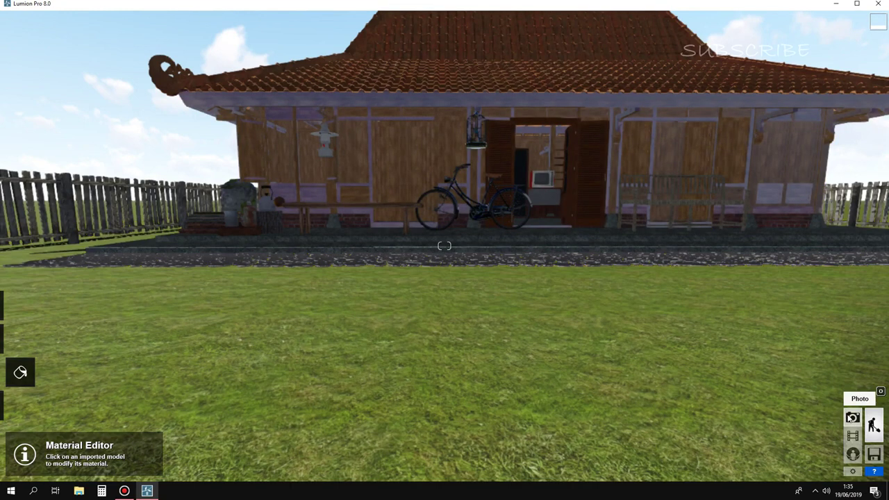
Step: In Photo mode, frame the whole Joglo house and pond with a focal length around 28mm
{"action": "left_click", "coordinate": [852, 416]}
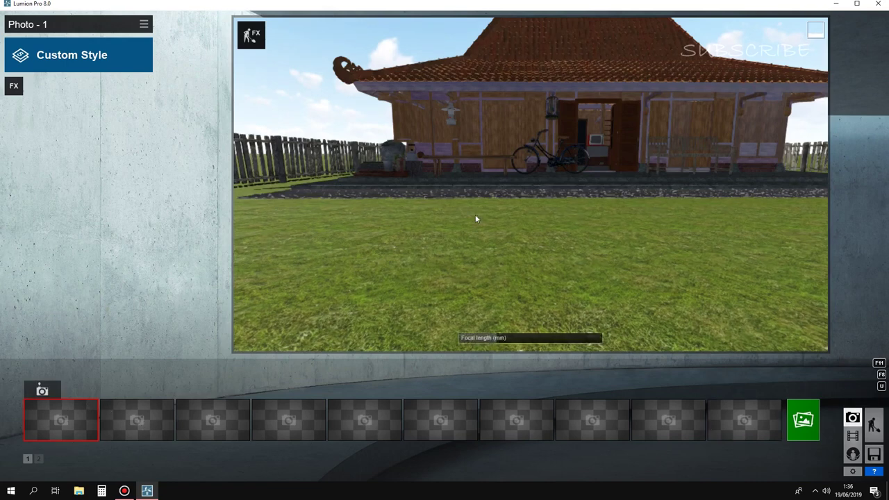
{"action": "key", "text": "s"}
{"action": "key", "text": "e"}
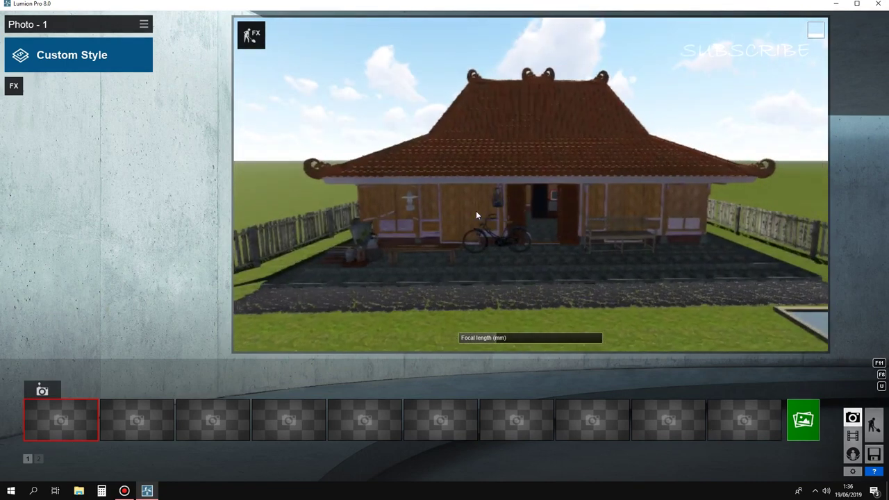
{"action": "mouse_move", "coordinate": [477, 213]}
{"action": "right_mouse_down"}
{"action": "mouse_move", "coordinate": [531, 185]}
{"action": "mouse_move", "coordinate": [459, 293]}
{"action": "right_mouse_up"}
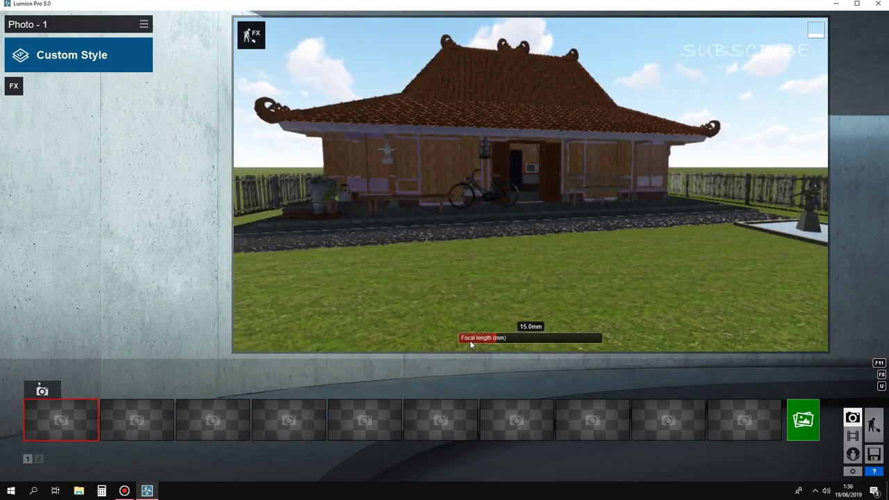
{"action": "left_click_drag", "start_coordinate": [494, 338], "coordinate": [515, 338]}
{"action": "key", "text": "s"}
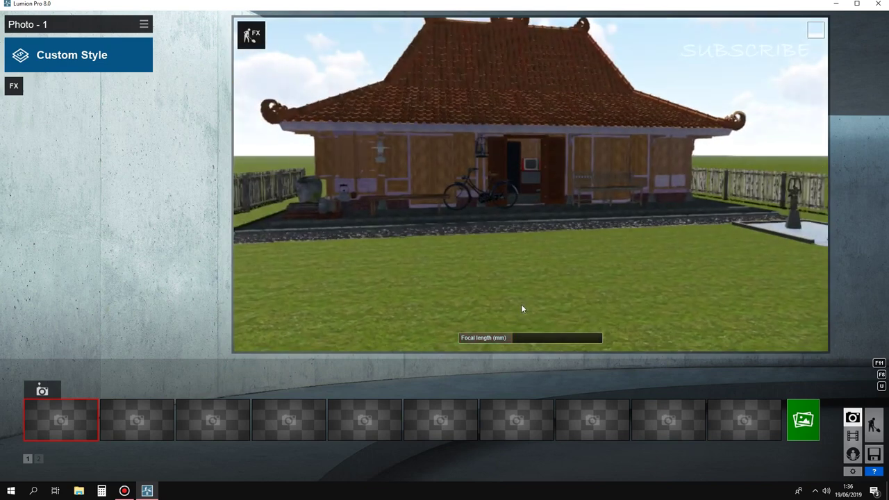
{"action": "key", "text": "s"}
{"action": "right_click_drag", "start_coordinate": [520, 300], "coordinate": [534, 301]}
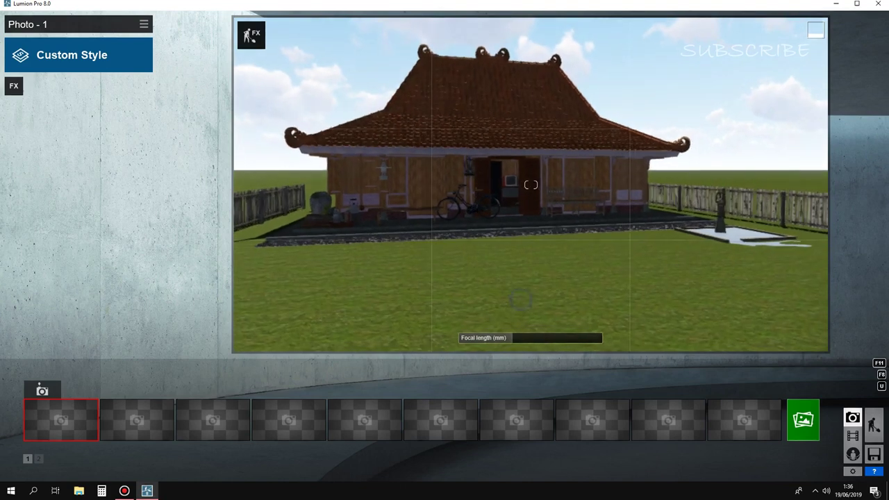
{"action": "scroll", "coordinate": [521, 303], "scroll_direction": "up", "scroll_amount": 1}
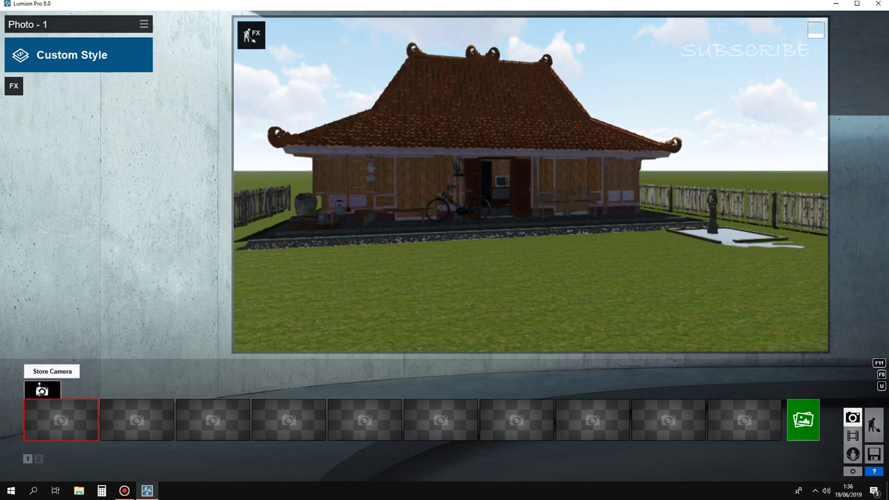
Step: Store the current view as Photo 1, then store a centred frontal house view as Photo 2
{"action": "left_click", "coordinate": [40, 396]}
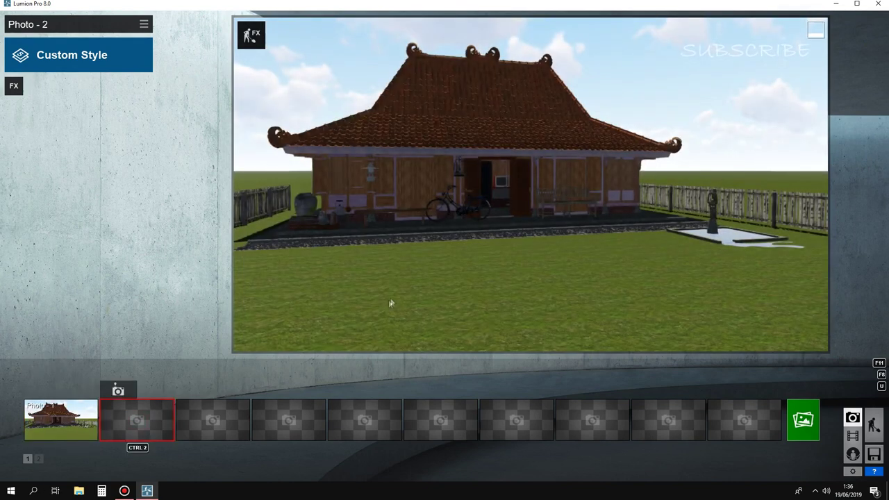
{"action": "right_click_drag", "start_coordinate": [419, 264], "coordinate": [414, 262]}
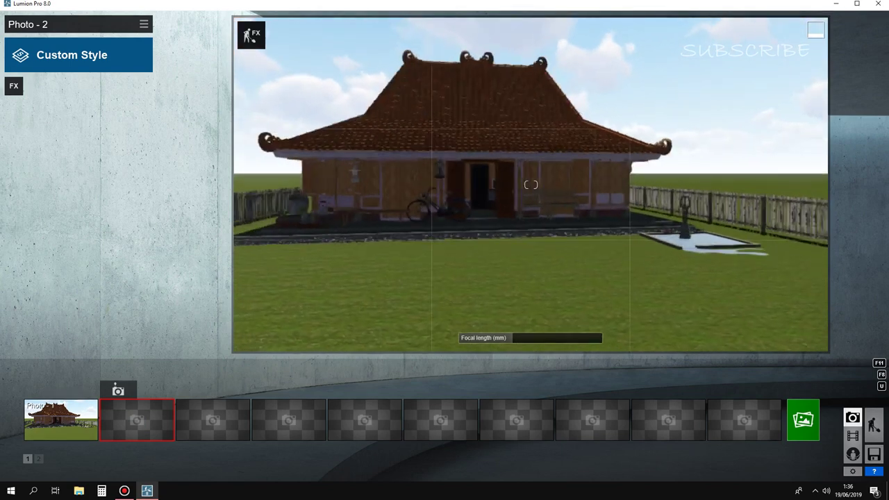
{"action": "key", "text": "d"}
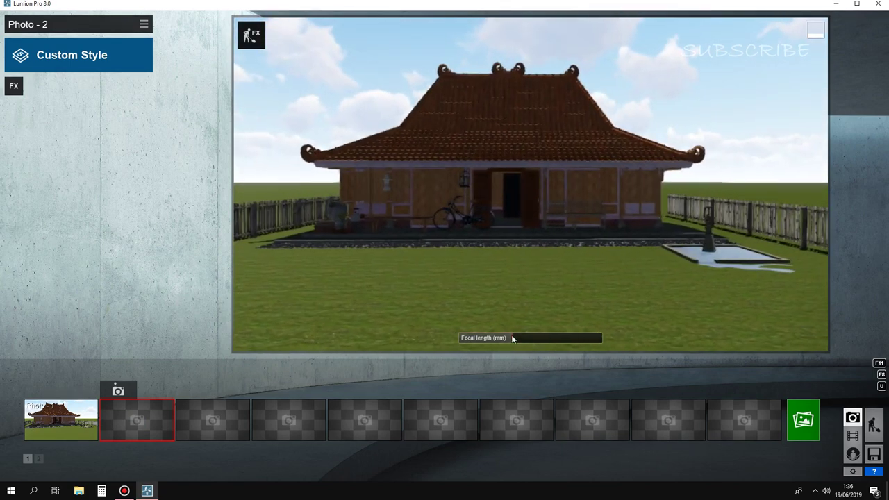
{"action": "key", "text": "w"}
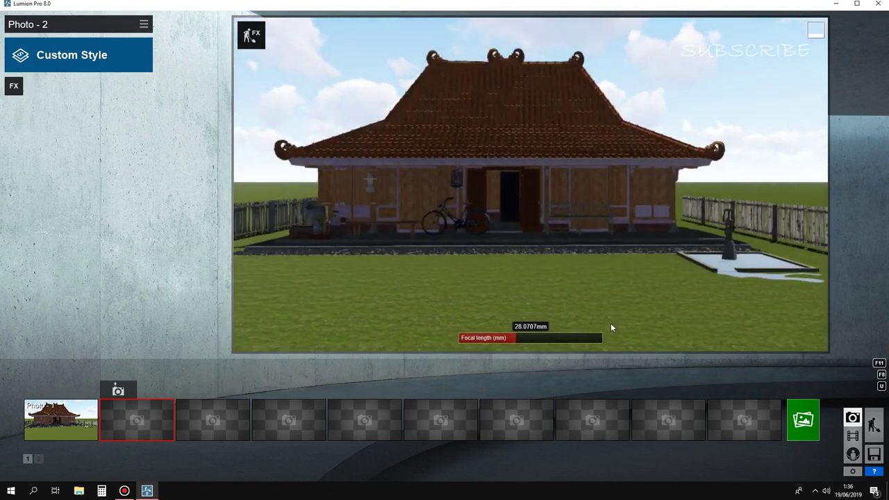
{"action": "mouse_move", "coordinate": [530, 185]}
{"action": "right_mouse_down"}
{"action": "mouse_move", "coordinate": [508, 185]}
{"action": "mouse_move", "coordinate": [563, 185]}
{"action": "mouse_move", "coordinate": [525, 185]}
{"action": "right_mouse_up"}
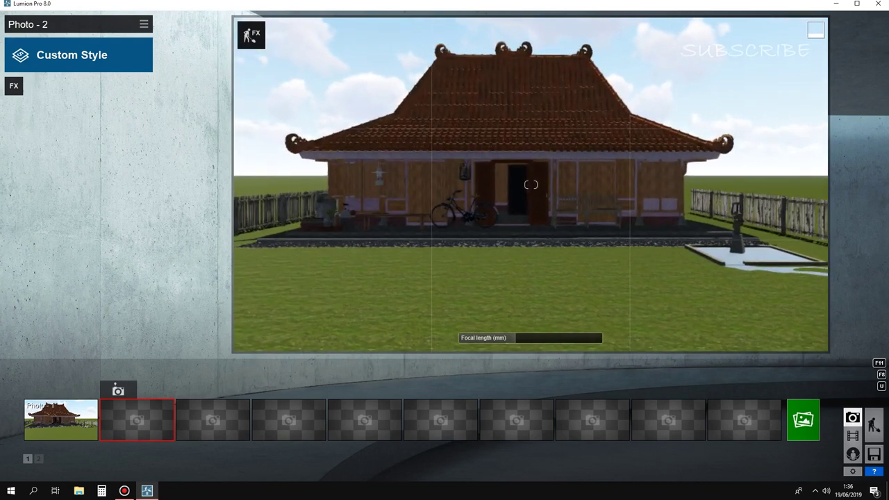
{"action": "key", "text": "s"}
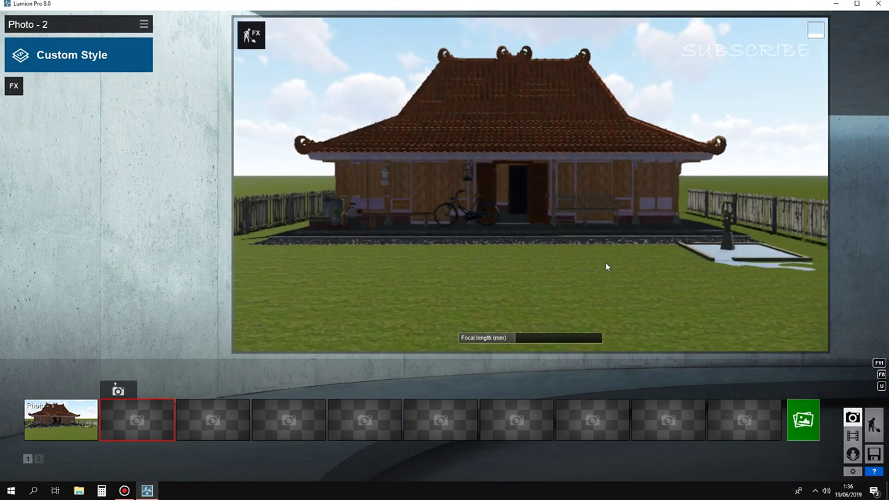
{"action": "right_click_drag", "start_coordinate": [582, 270], "coordinate": [573, 299]}
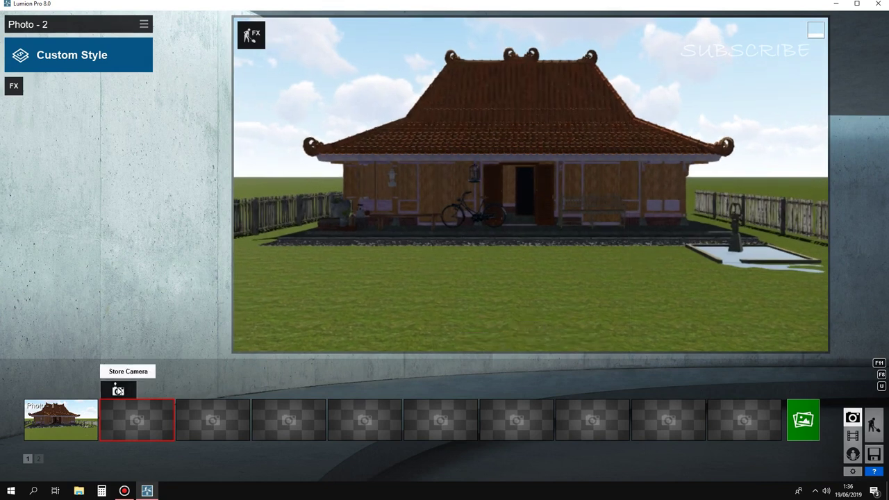
{"action": "left_click", "coordinate": [119, 391]}
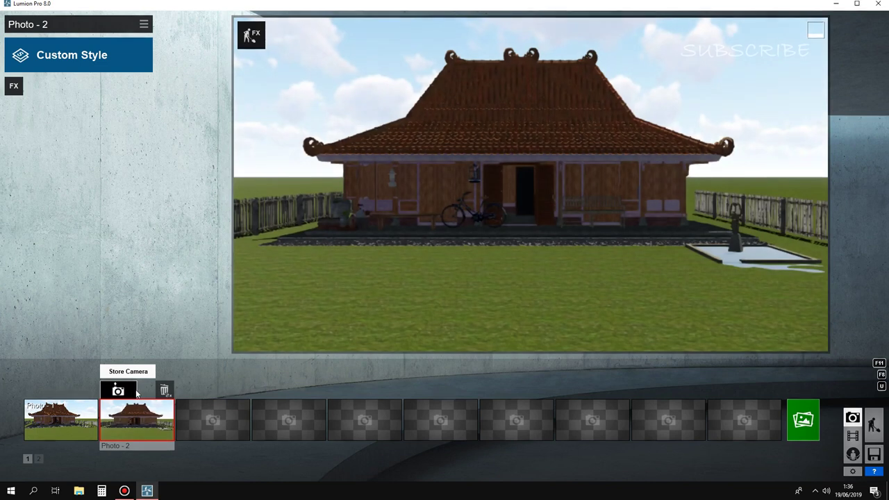
{"action": "mouse_move", "coordinate": [213, 420]}
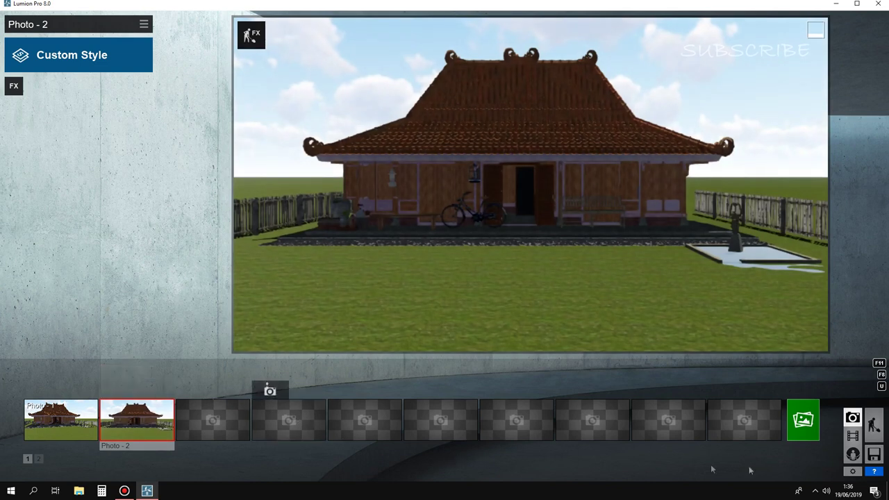
Step: Exit Photo mode back to Build mode
{"action": "left_click", "coordinate": [874, 426]}
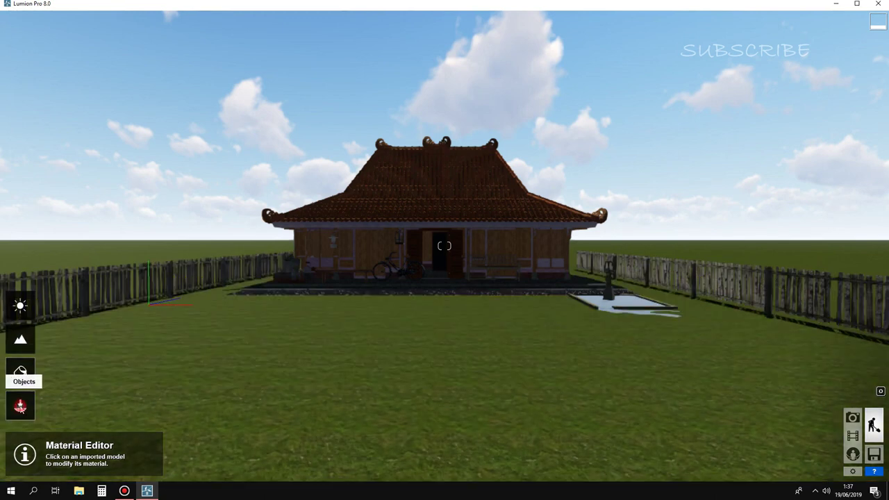
Step: Rename layer 2 to BACKGROUND and layer 3 to TUMBUHAN UTAMA
{"action": "left_click", "coordinate": [20, 371]}
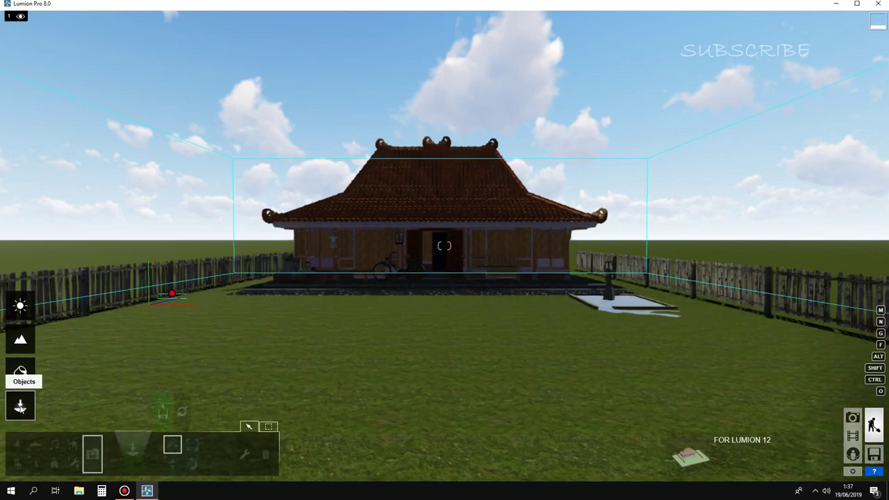
{"action": "scroll", "coordinate": [53, 52], "scroll_direction": "up", "scroll_amount": 5}
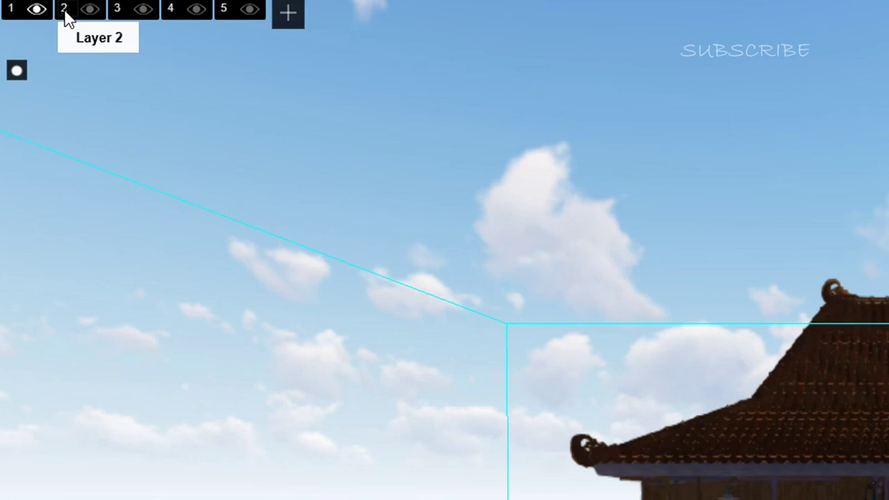
{"action": "double_click", "coordinate": [66, 15]}
{"action": "left_click", "coordinate": [146, 70]}
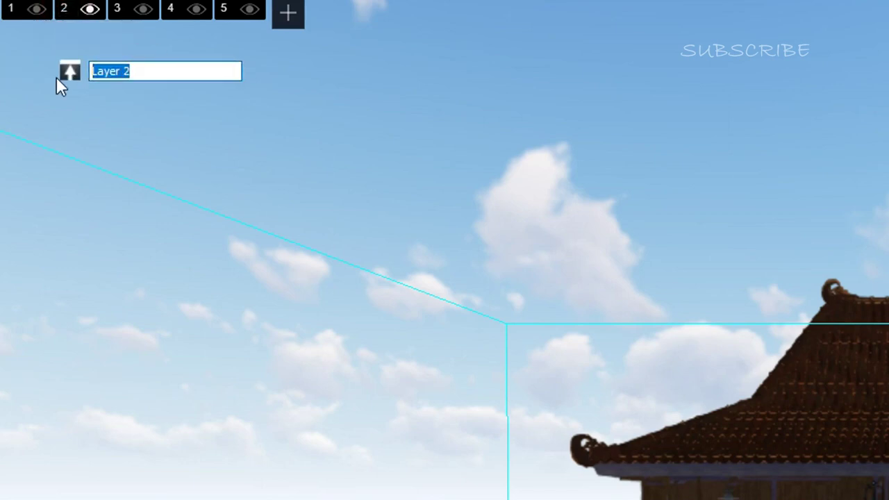
{"action": "type", "text": "BACKGROUND"}
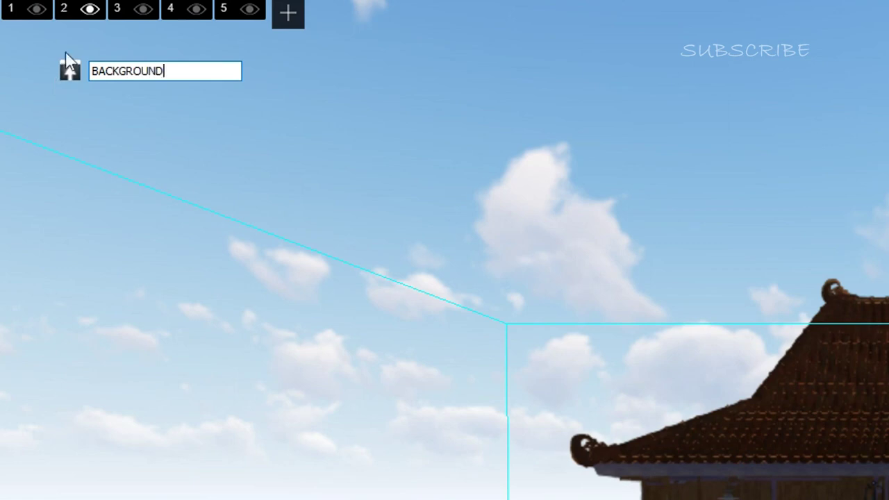
{"action": "left_click", "coordinate": [118, 10]}
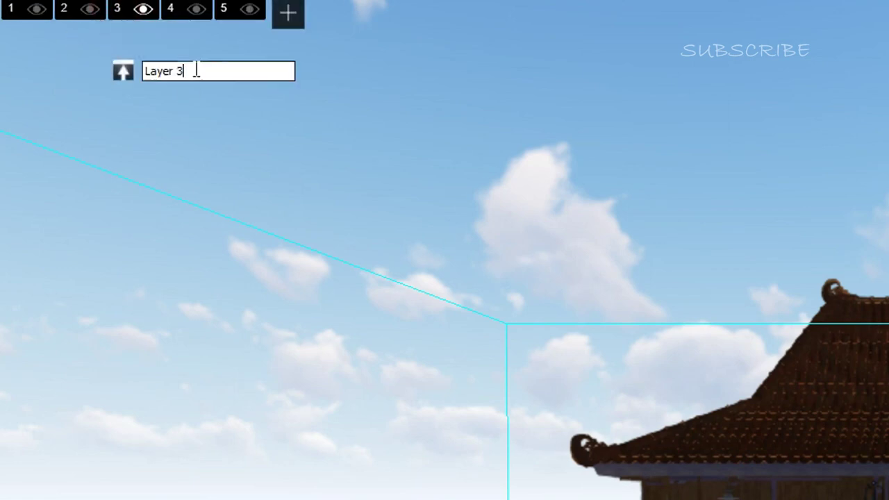
{"action": "type", "text": "TUMBUHAN "}
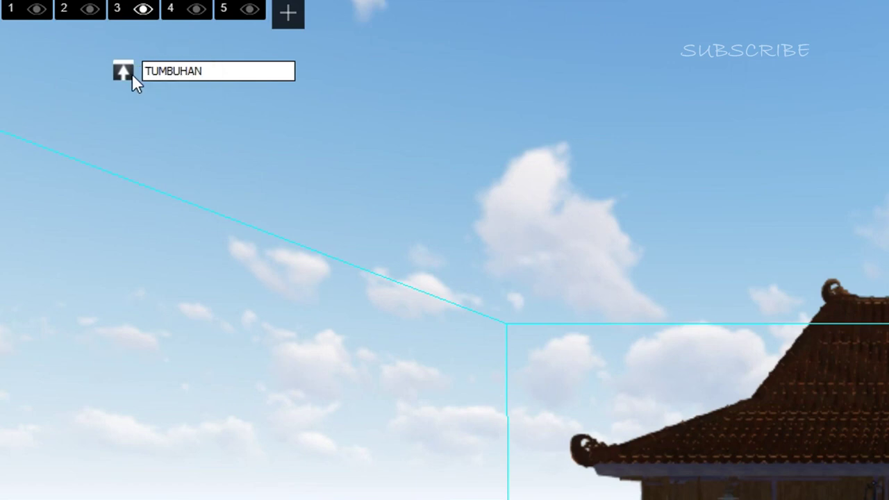
{"action": "type", "text": "UTAMA"}
Step: Rename layer 4 to MANUSIA and layer 5 to KENDARAAN, then make BACKGROUND active
{"action": "left_click", "coordinate": [177, 7]}
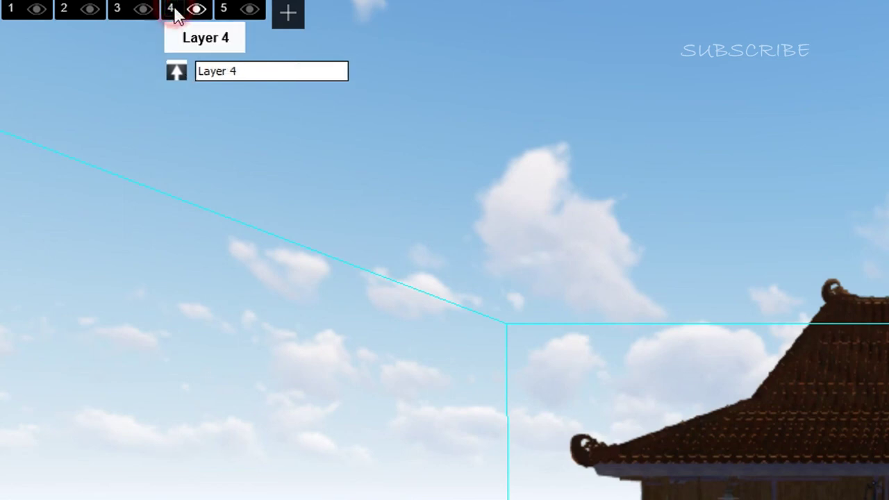
{"action": "left_click_drag", "start_coordinate": [215, 73], "coordinate": [180, 76]}
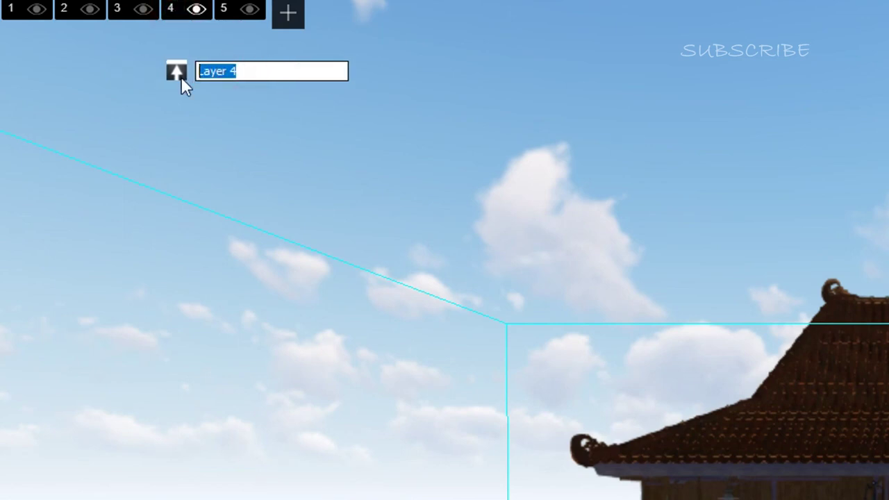
{"action": "type", "text": "MANUSIA"}
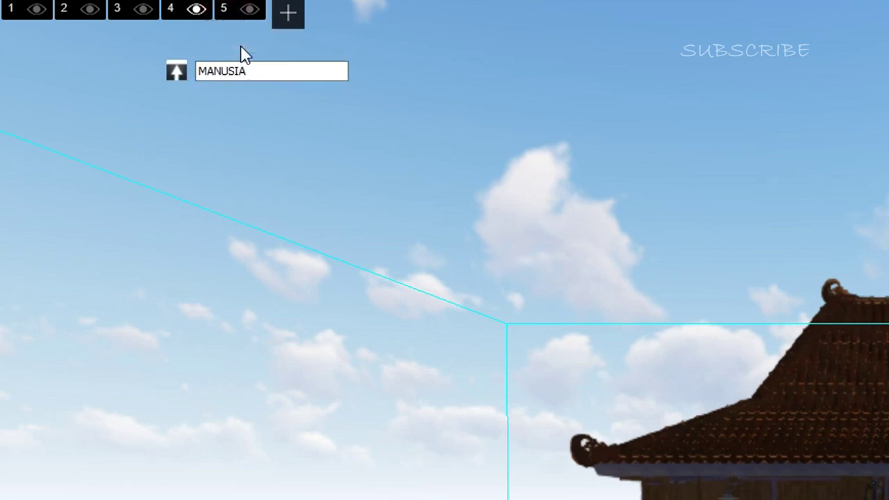
{"action": "left_click", "coordinate": [226, 10]}
{"action": "left_click", "coordinate": [292, 70]}
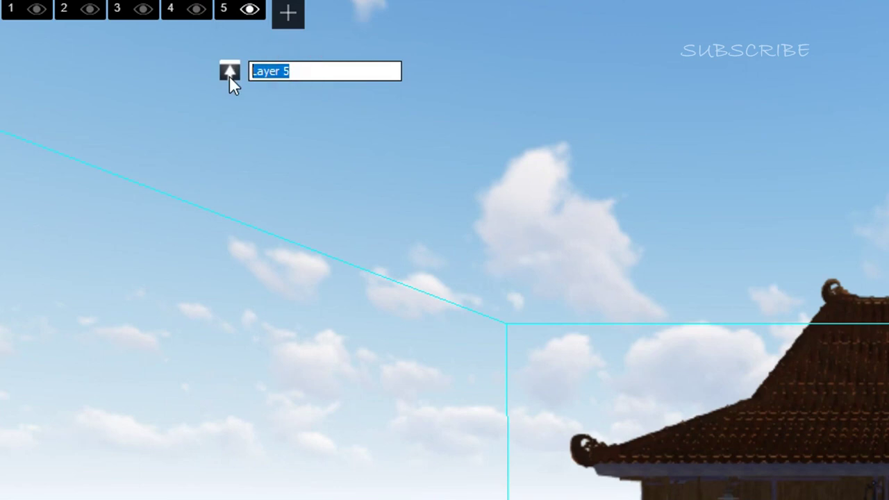
{"action": "type", "text": "KENDARAAN"}
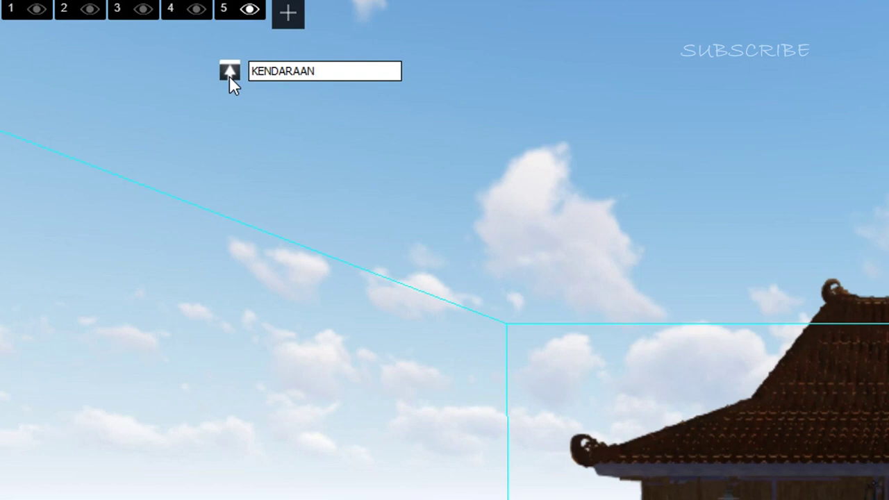
{"action": "key", "text": "Return"}
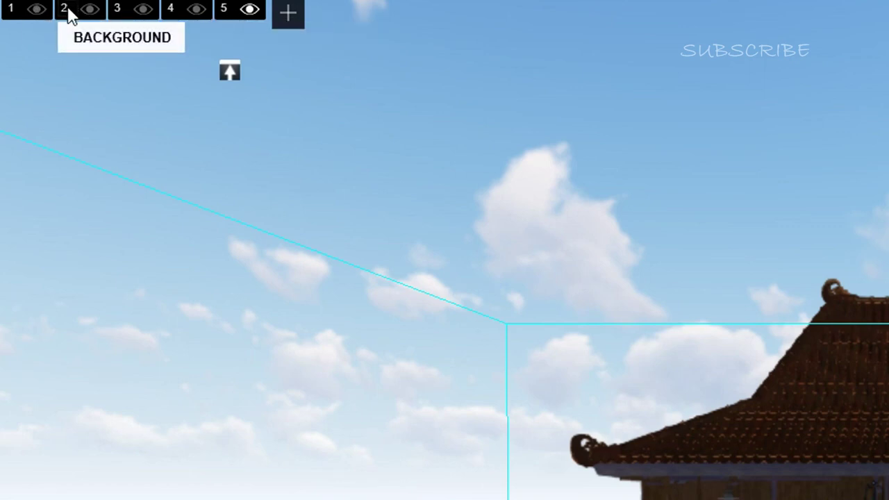
{"action": "left_click", "coordinate": [66, 10]}
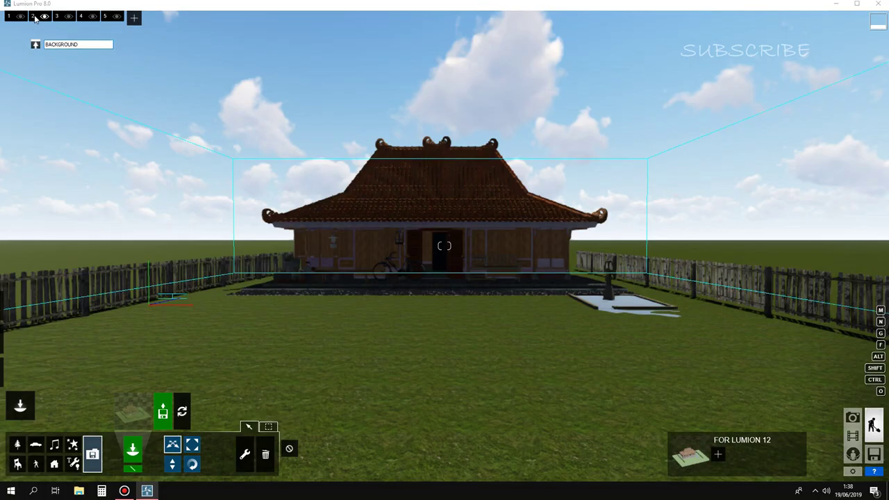
Step: Star a brown autumn tree and another Leaf - Medium tree, then pick Black_Poplar-L_RT from Favourites
{"action": "left_click", "coordinate": [16, 448]}
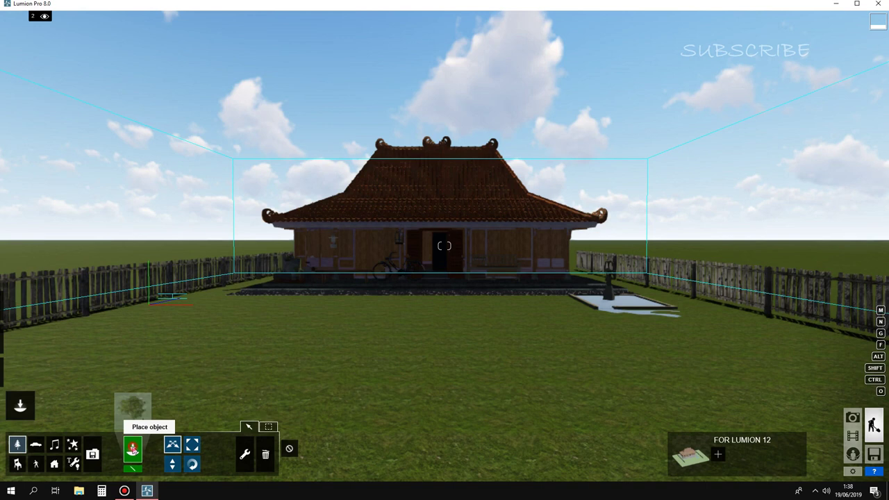
{"action": "left_click", "coordinate": [132, 406]}
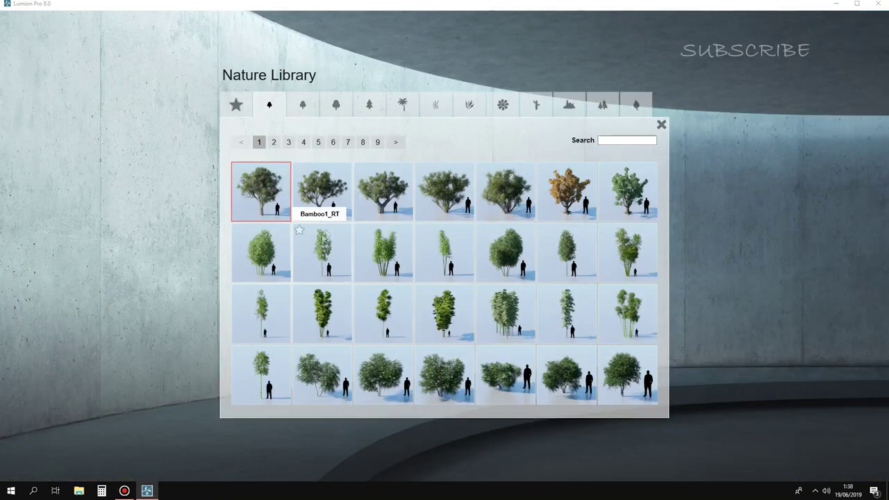
{"action": "left_click", "coordinate": [236, 104]}
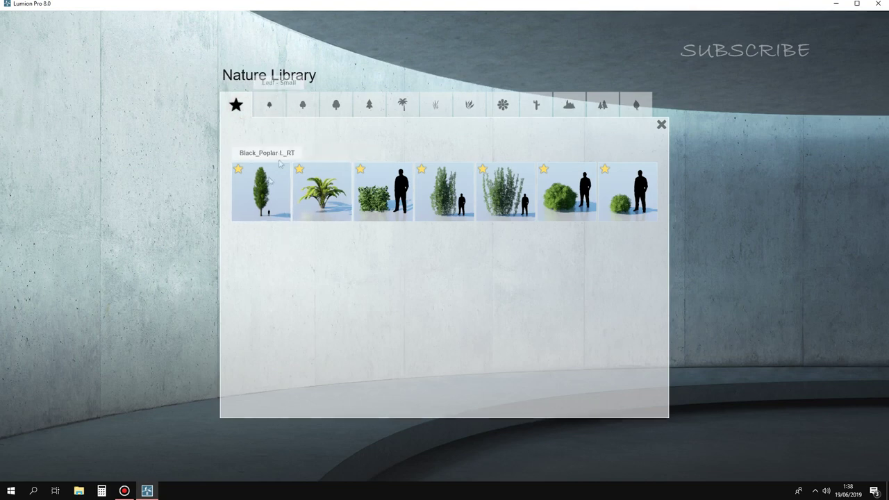
{"action": "left_click", "coordinate": [302, 106]}
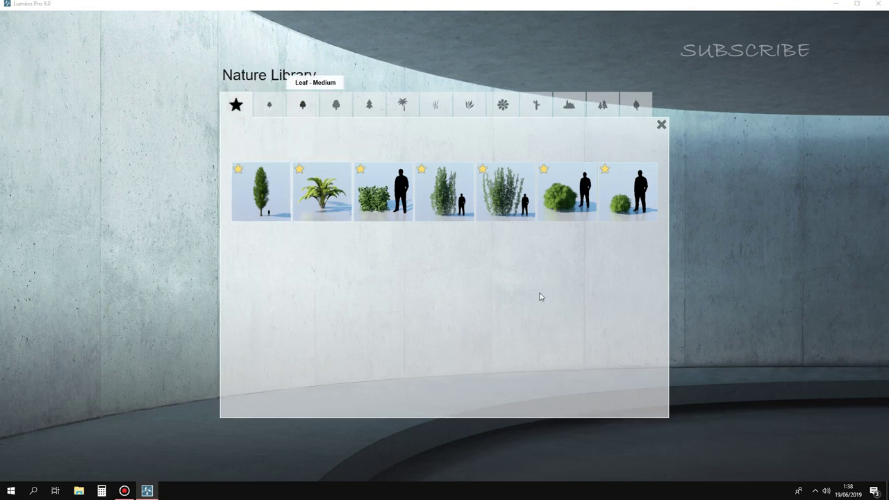
{"action": "left_click", "coordinate": [274, 143]}
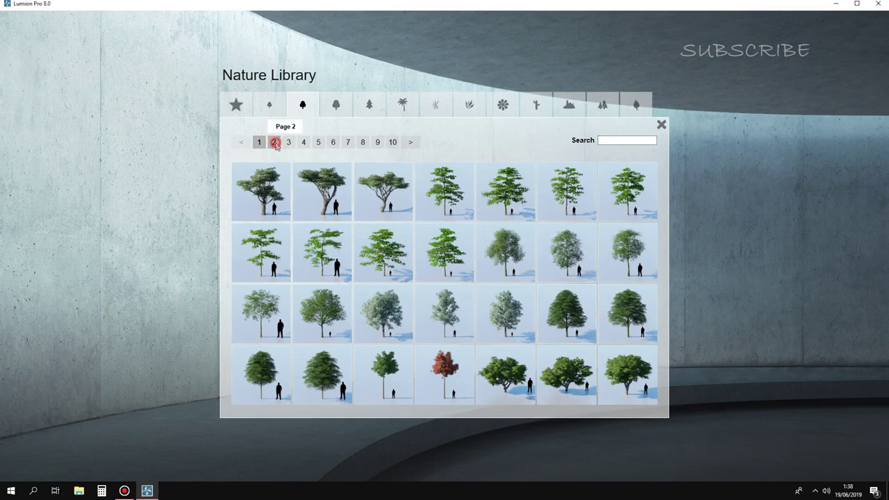
{"action": "left_click", "coordinate": [275, 144]}
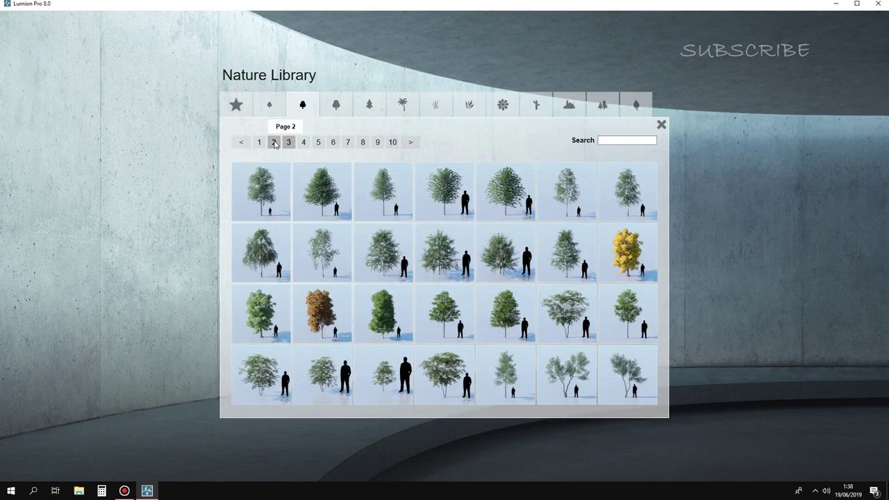
{"action": "left_click", "coordinate": [299, 291]}
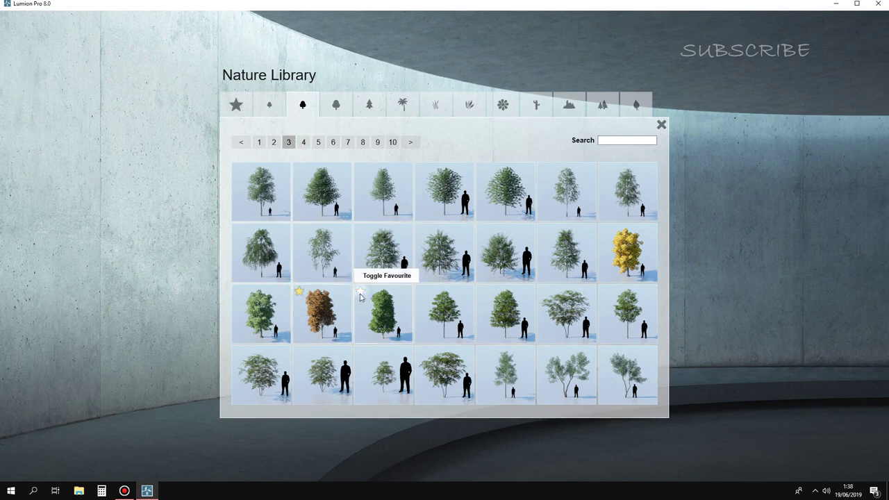
{"action": "left_click", "coordinate": [299, 169]}
{"action": "left_click", "coordinate": [236, 104]}
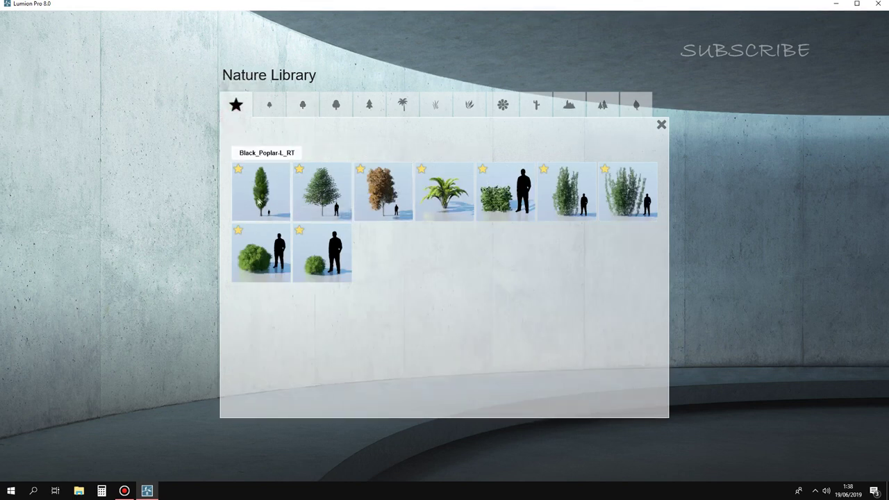
{"action": "left_click", "coordinate": [258, 201]}
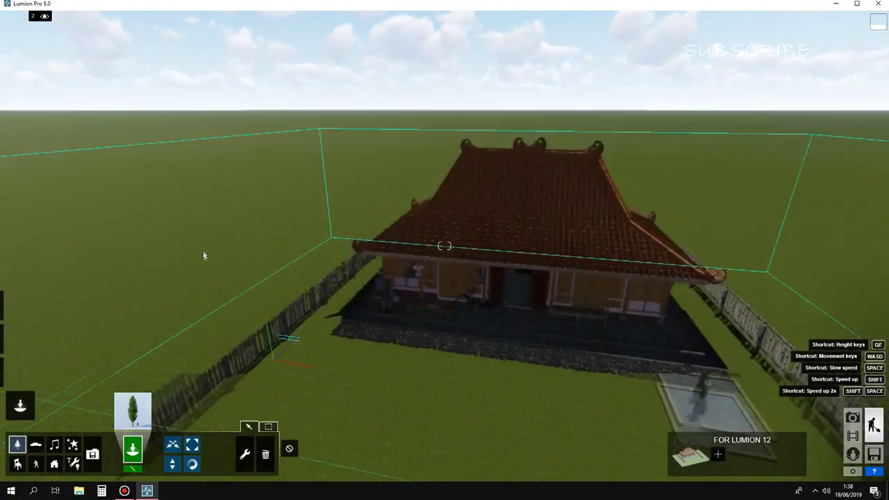
Step: Plant poplars west of the house and lay a placement row mixing in green and orange trees
{"action": "right_click_drag", "start_coordinate": [203, 256], "coordinate": [199, 284]}
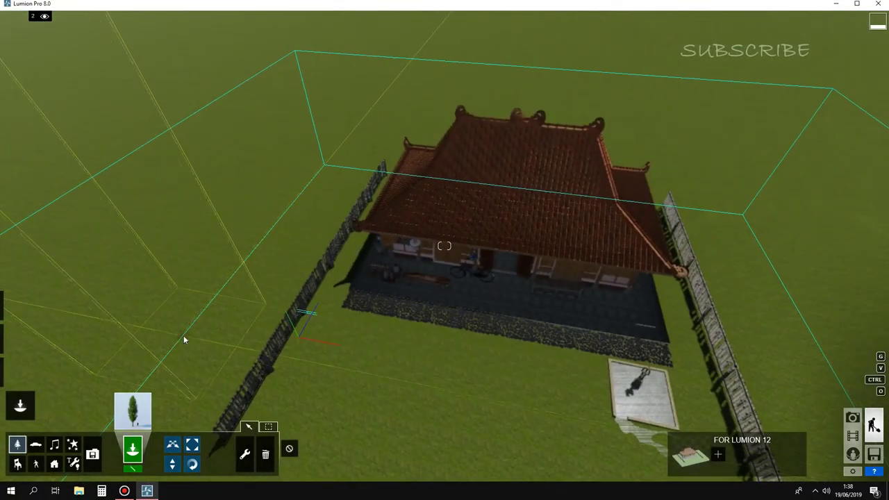
{"action": "left_click", "coordinate": [183, 340]}
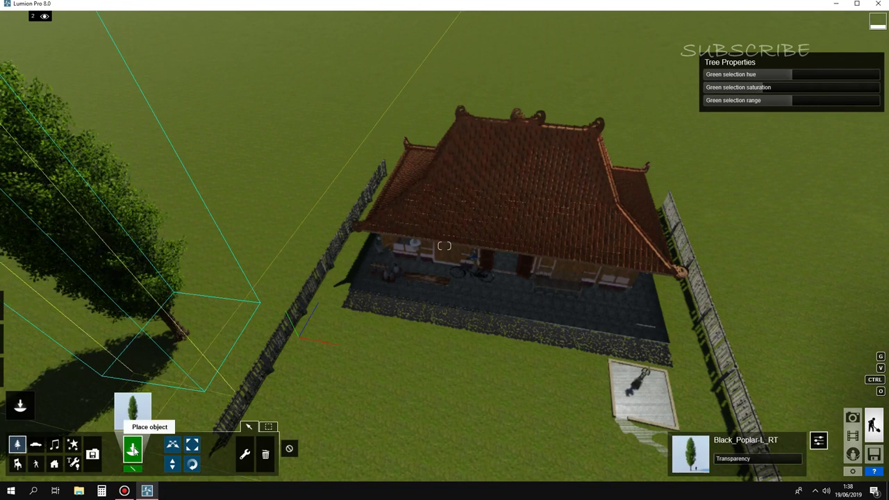
{"action": "left_click", "coordinate": [208, 292]}
{"action": "key", "text": "Return"}
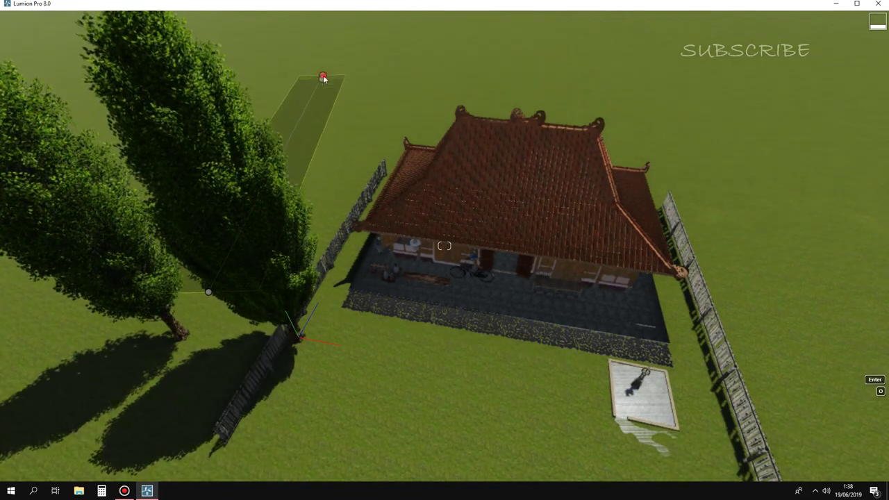
{"action": "left_click", "coordinate": [323, 77]}
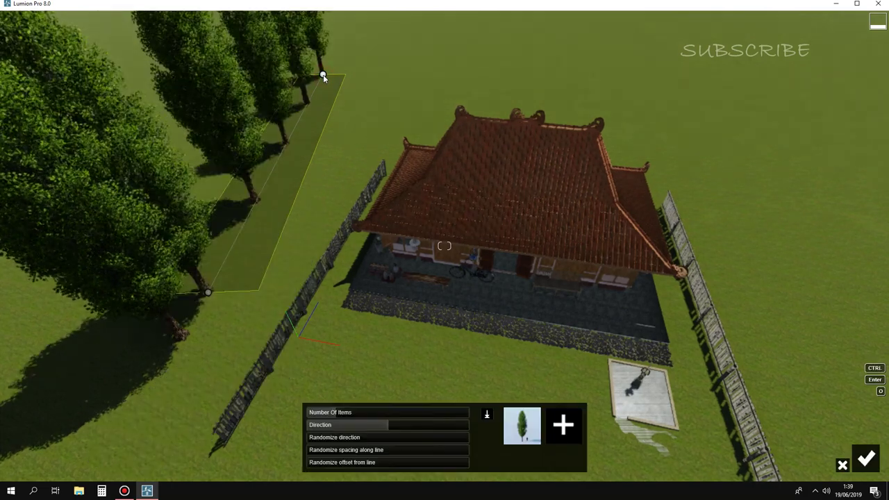
{"action": "left_click", "coordinate": [563, 426]}
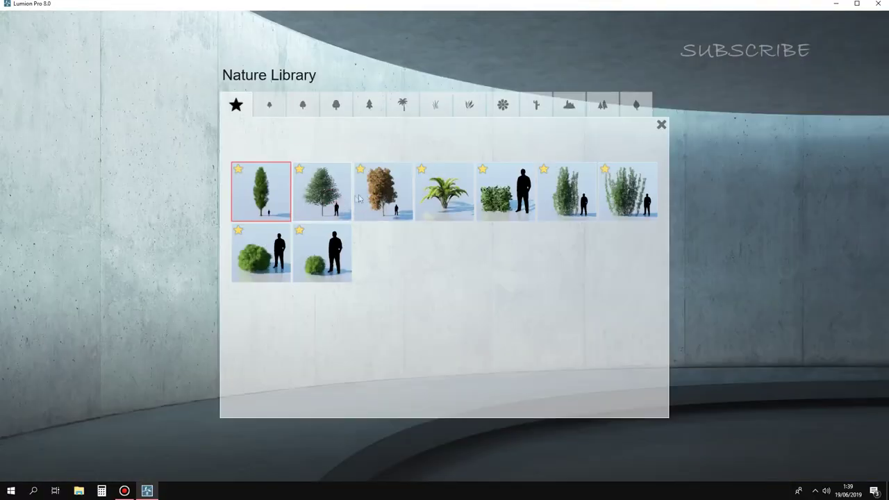
{"action": "left_click", "coordinate": [347, 198]}
{"action": "left_click", "coordinate": [586, 423]}
{"action": "left_click", "coordinate": [376, 182]}
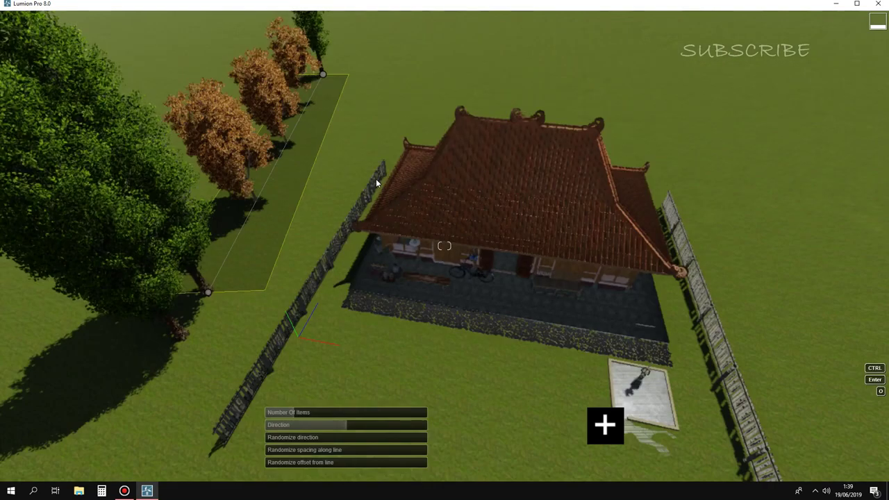
Step: Make the row denser, randomise tree direction and offset from the line, then confirm
{"action": "left_click_drag", "start_coordinate": [306, 412], "coordinate": [324, 415]}
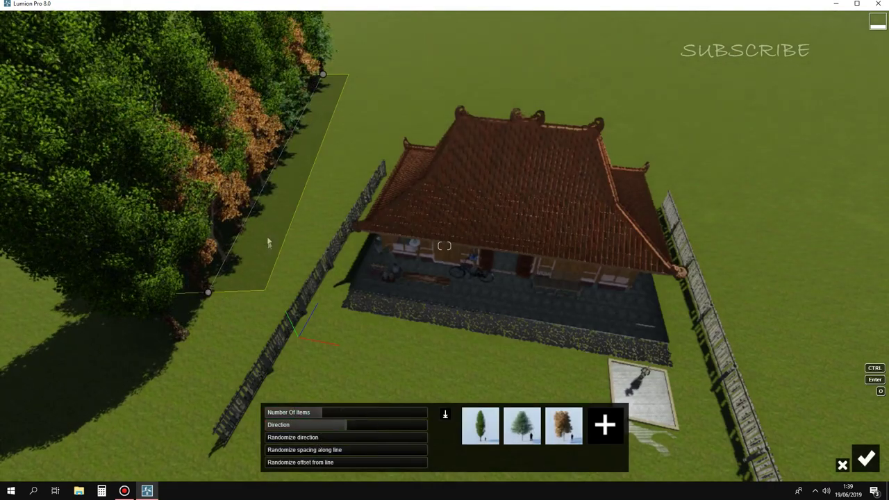
{"action": "right_click_drag", "start_coordinate": [261, 247], "coordinate": [330, 268]}
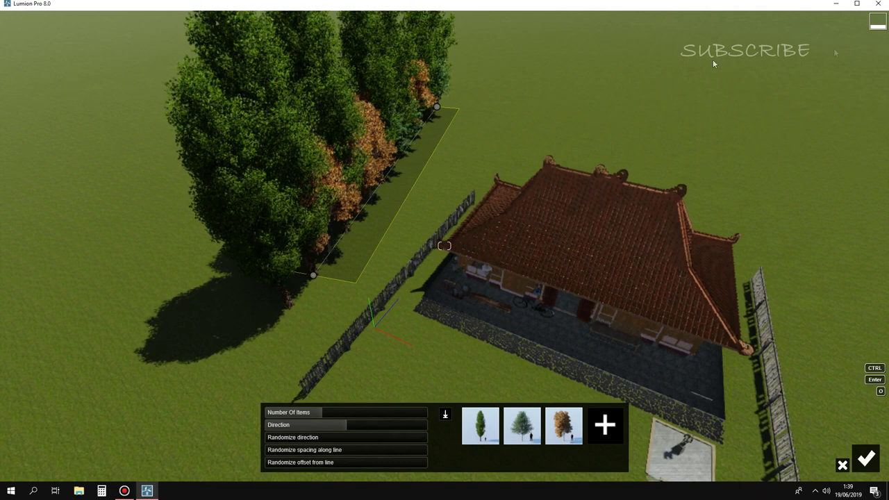
{"action": "left_click_drag", "start_coordinate": [352, 425], "coordinate": [366, 425]}
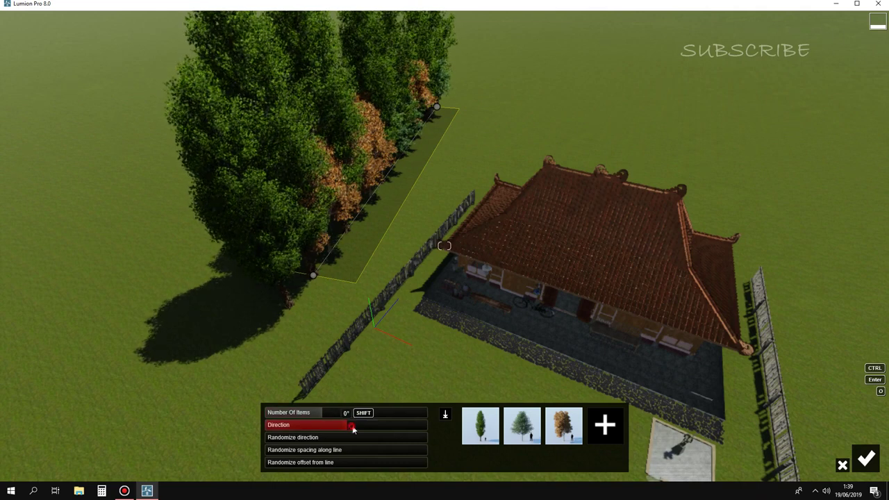
{"action": "left_click", "coordinate": [362, 437]}
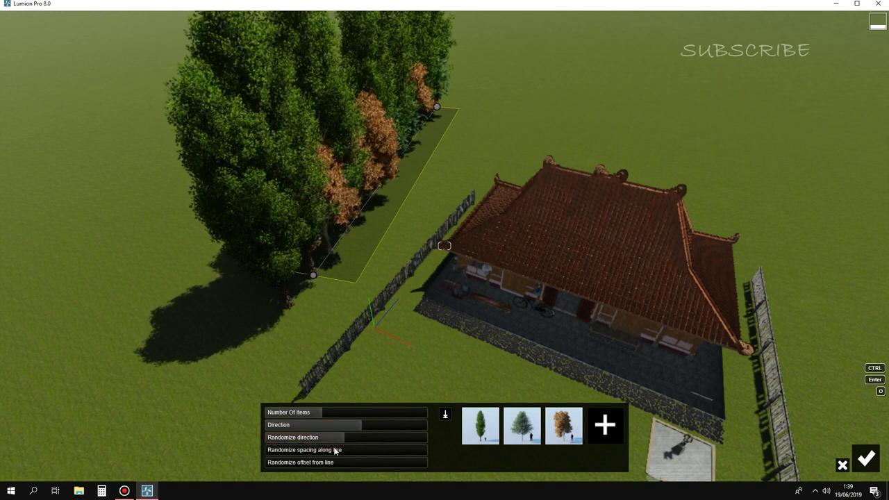
{"action": "left_click", "coordinate": [375, 463]}
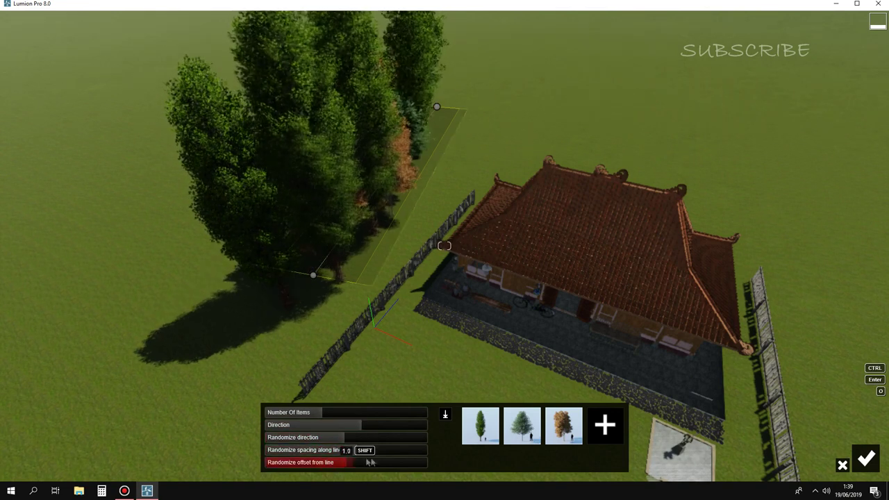
{"action": "left_click_drag", "start_coordinate": [375, 462], "coordinate": [360, 463]}
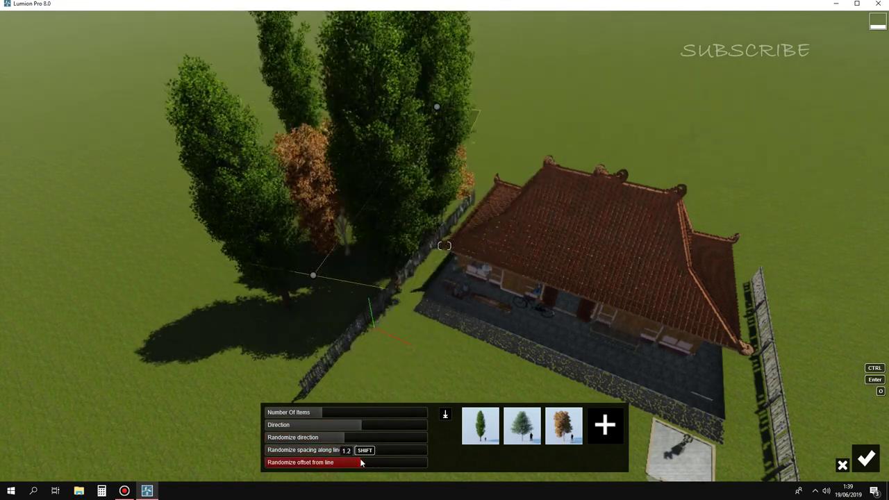
{"action": "left_click", "coordinate": [866, 458]}
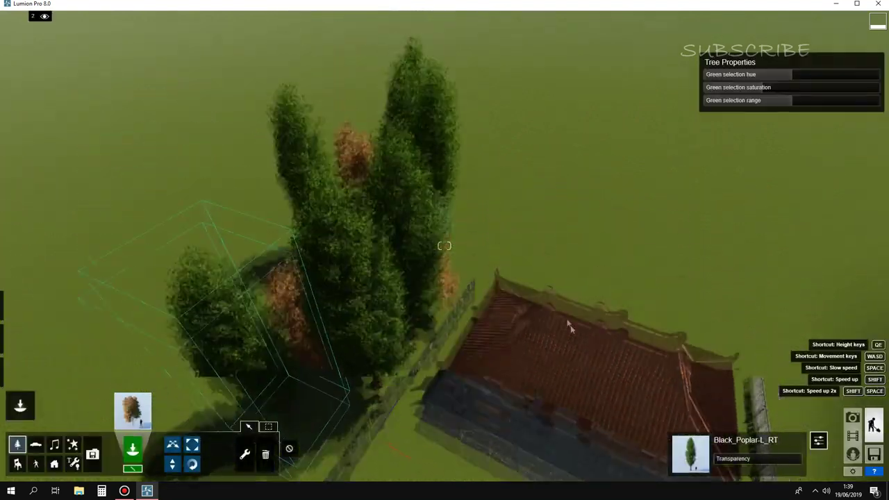
Step: Lay and confirm a new mixed tree row from a top-down view
{"action": "right_click_drag", "start_coordinate": [629, 378], "coordinate": [467, 378]}
{"action": "left_click", "coordinate": [461, 373]}
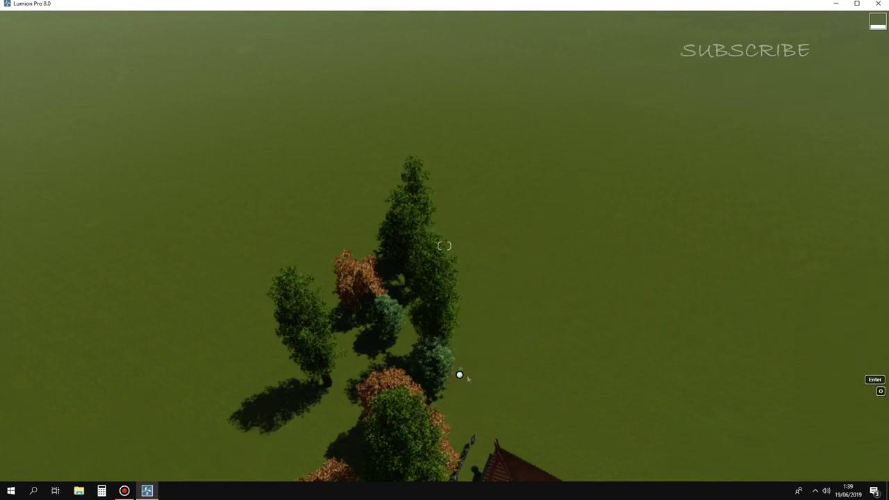
{"action": "key", "text": "w"}
{"action": "key", "text": "d"}
{"action": "left_click", "coordinate": [594, 356]}
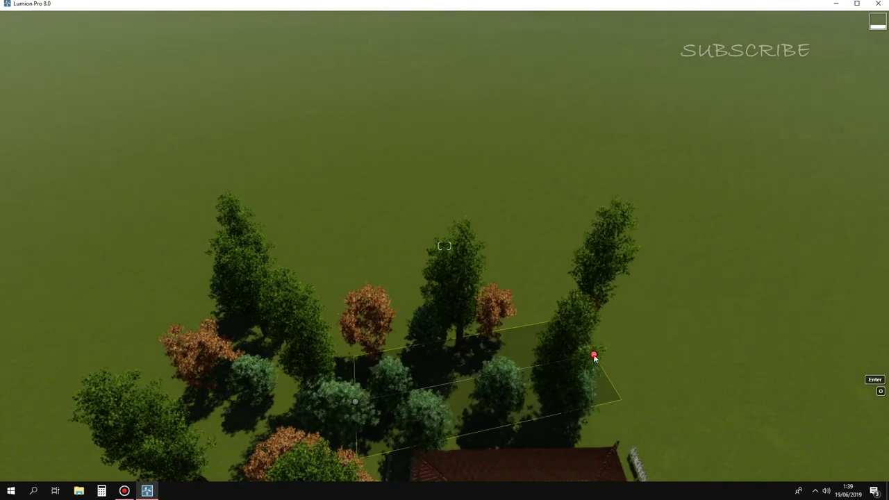
{"action": "left_click", "coordinate": [863, 435]}
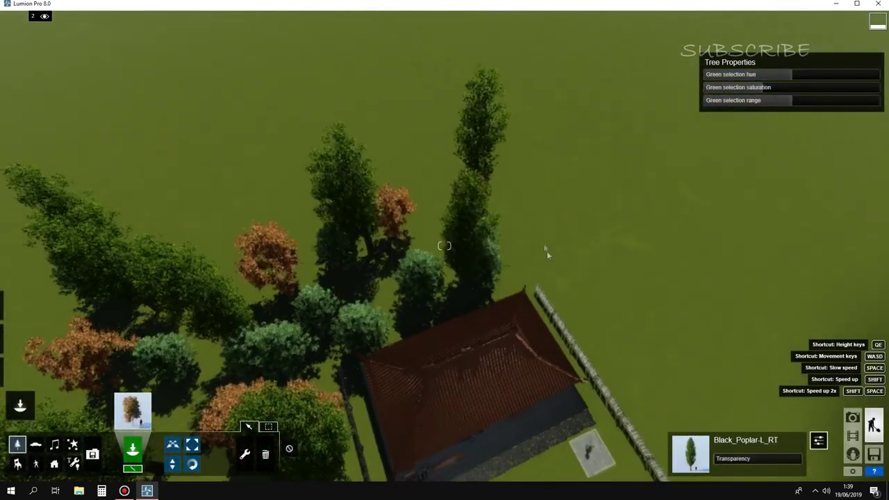
Step: Add two more tree strips, including one east of the house
{"action": "right_click_drag", "start_coordinate": [522, 222], "coordinate": [534, 228]}
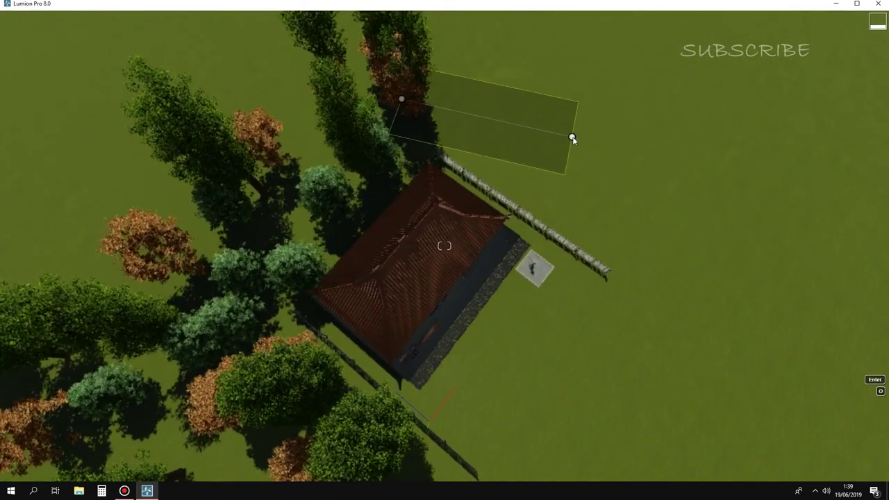
{"action": "left_click", "coordinate": [580, 138]}
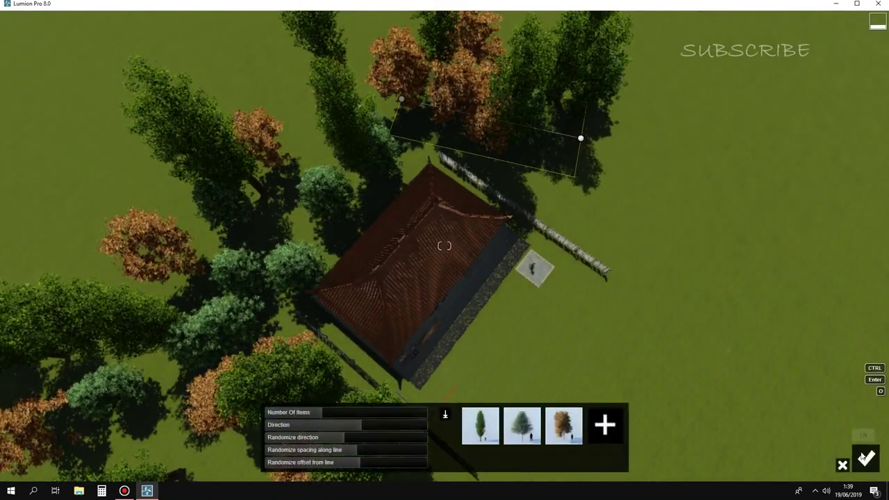
{"action": "left_click", "coordinate": [865, 457]}
{"action": "left_click", "coordinate": [728, 281]}
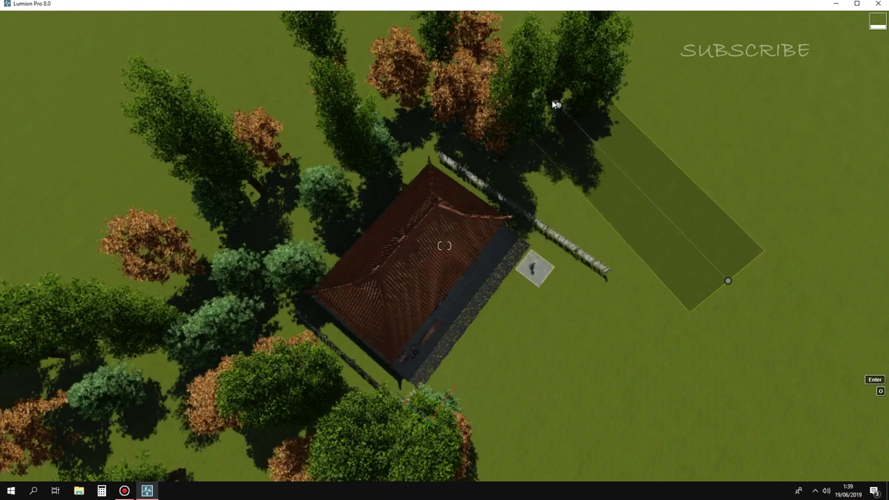
{"action": "left_click", "coordinate": [553, 101]}
{"action": "left_click", "coordinate": [864, 458]}
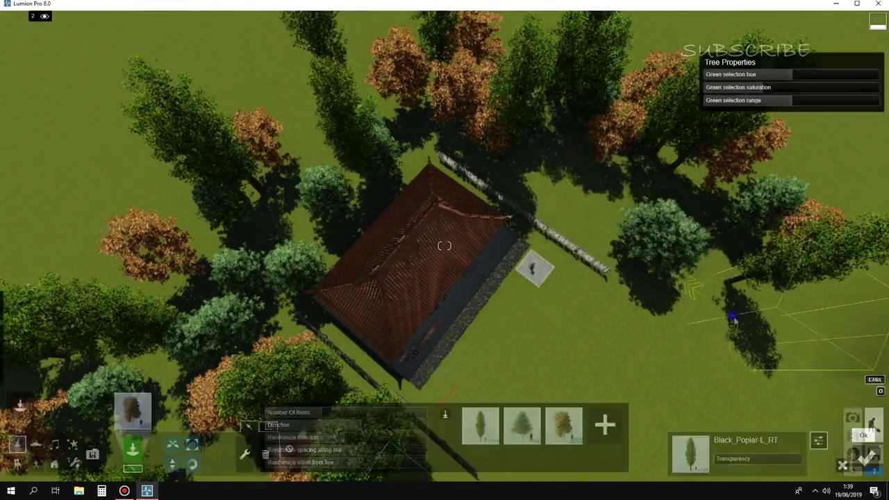
Step: Plant a tree strip at the lower right and another strip across the scene
{"action": "right_click_drag", "start_coordinate": [861, 460], "coordinate": [717, 248]}
{"action": "left_click", "coordinate": [741, 225]}
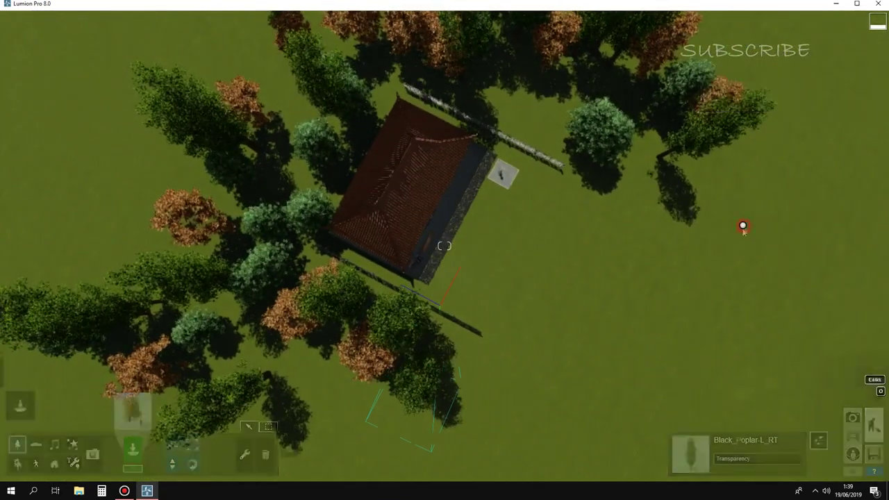
{"action": "left_click", "coordinate": [617, 447]}
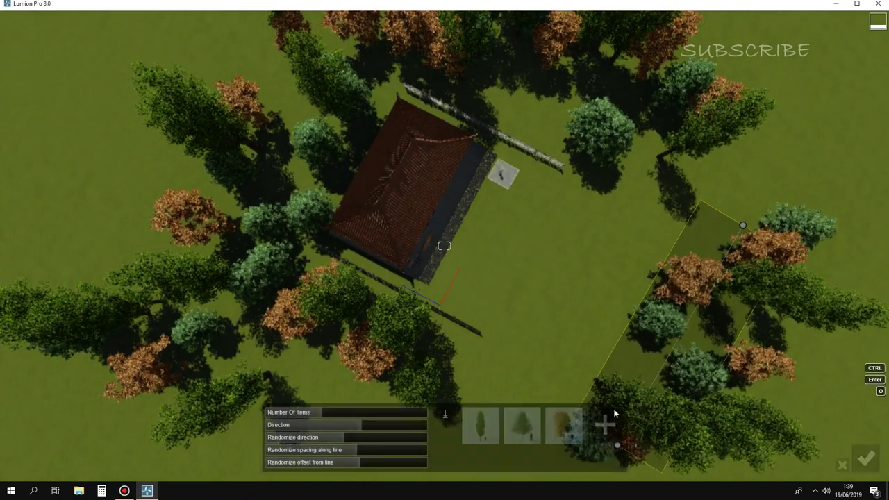
{"action": "right_click_drag", "start_coordinate": [868, 472], "coordinate": [873, 467]}
{"action": "left_click", "coordinate": [874, 466]}
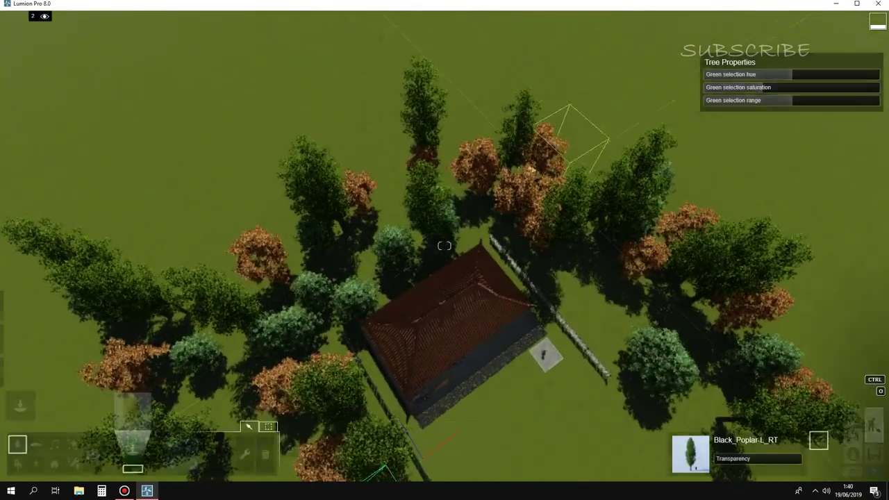
{"action": "left_click", "coordinate": [470, 119]}
{"action": "left_click", "coordinate": [148, 256]}
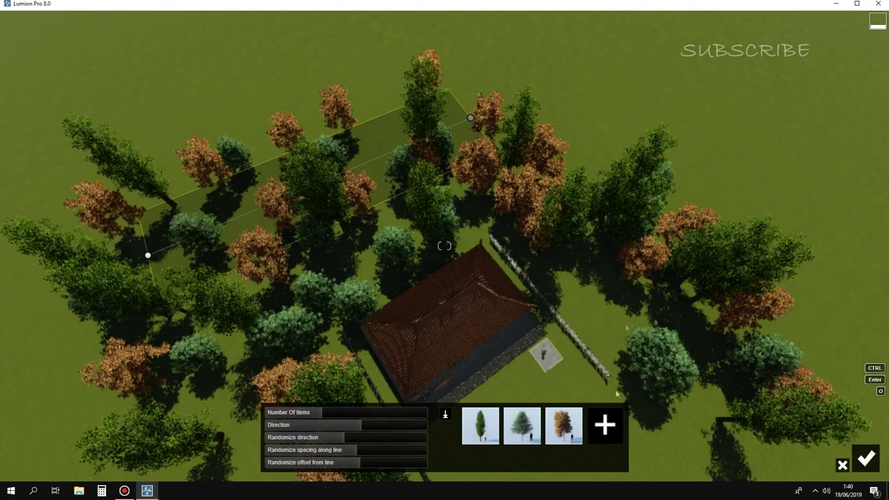
{"action": "left_click", "coordinate": [867, 459]}
Step: Add tree strips near the top right and toward the lower left
{"action": "left_click", "coordinate": [670, 120]}
{"action": "left_click", "coordinate": [313, 158]}
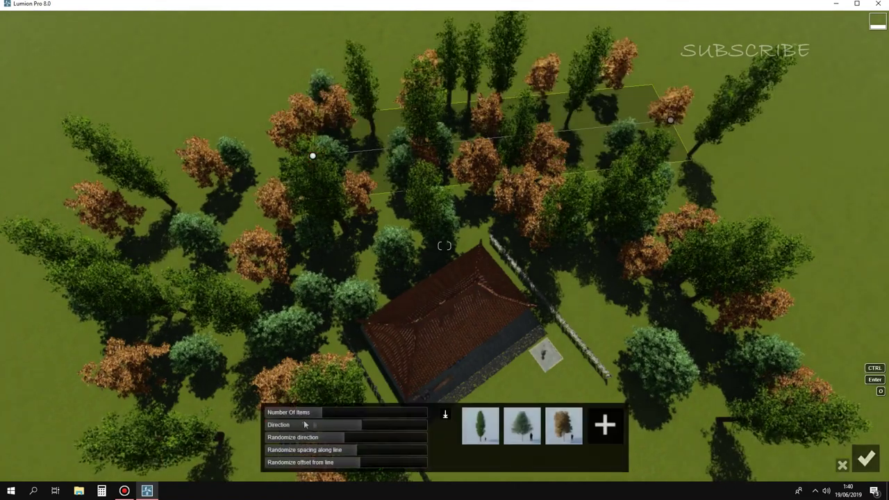
{"action": "left_click", "coordinate": [867, 459]}
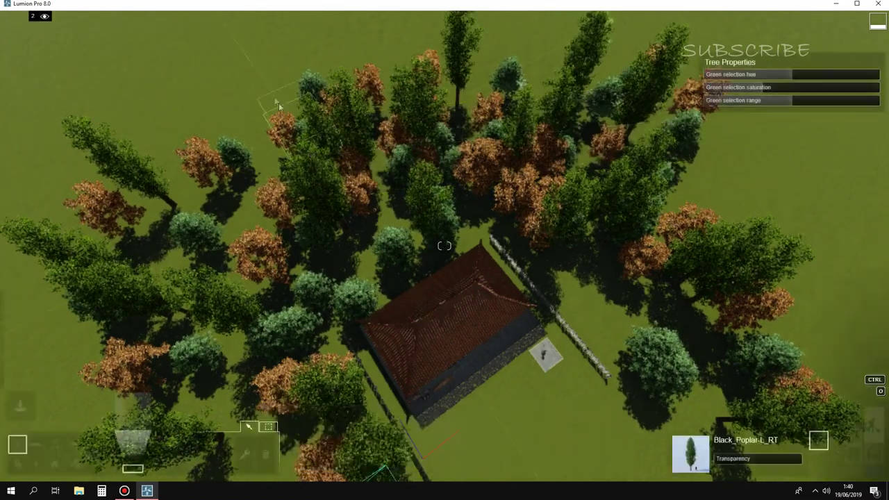
{"action": "left_click", "coordinate": [271, 92]}
{"action": "left_click", "coordinate": [121, 363]}
{"action": "left_click", "coordinate": [867, 459]}
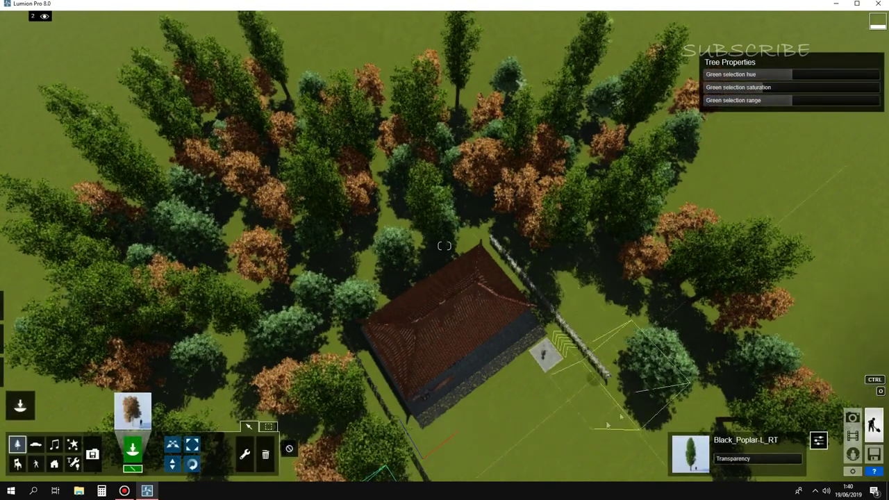
Step: Check the Photo 1 and Photo 2 saved views and restore the Photo 2 camera
{"action": "left_click", "coordinate": [853, 419]}
{"action": "left_click", "coordinate": [55, 389]}
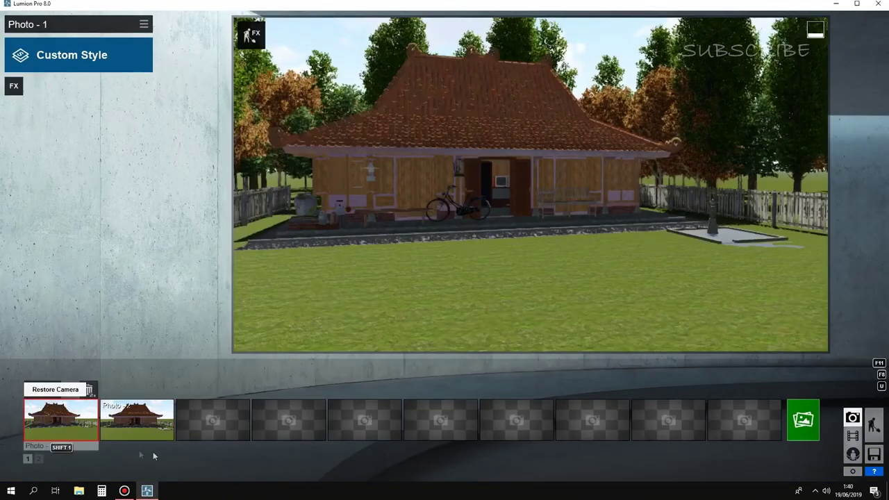
{"action": "left_click", "coordinate": [123, 426]}
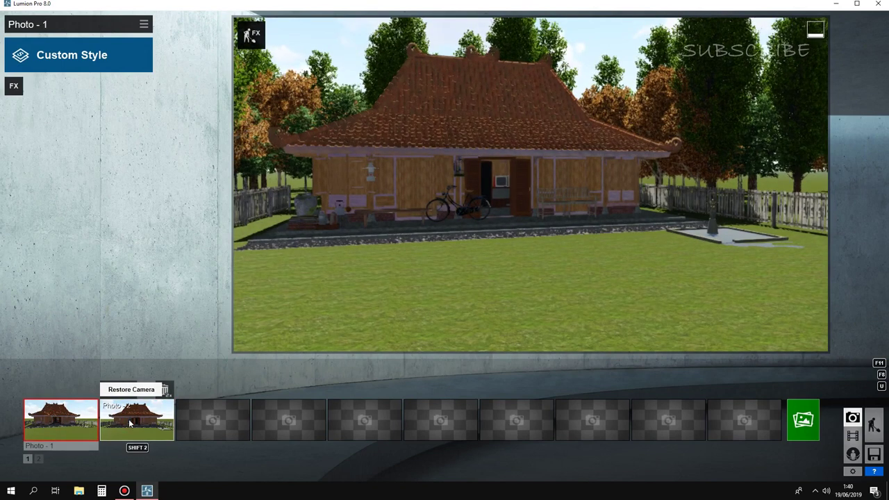
{"action": "left_click", "coordinate": [129, 419]}
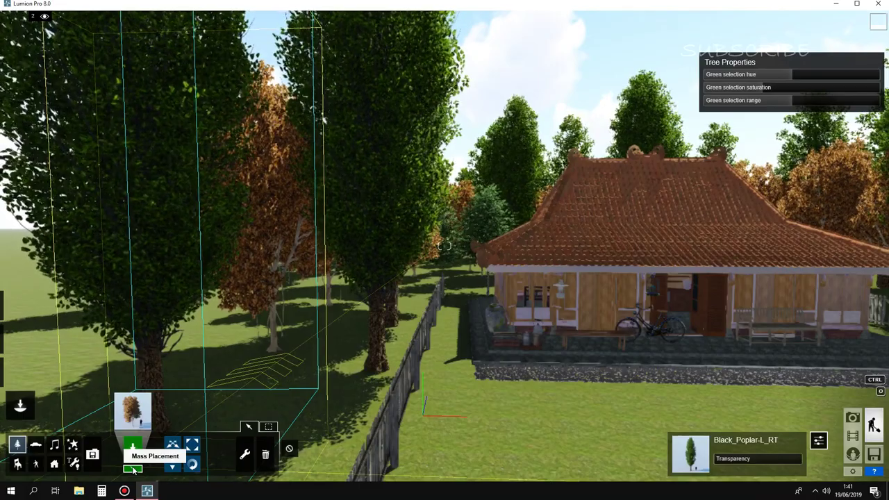
Step: Draw a planting line along the fence and drop the poplar and green tree types
{"action": "key", "text": "w"}
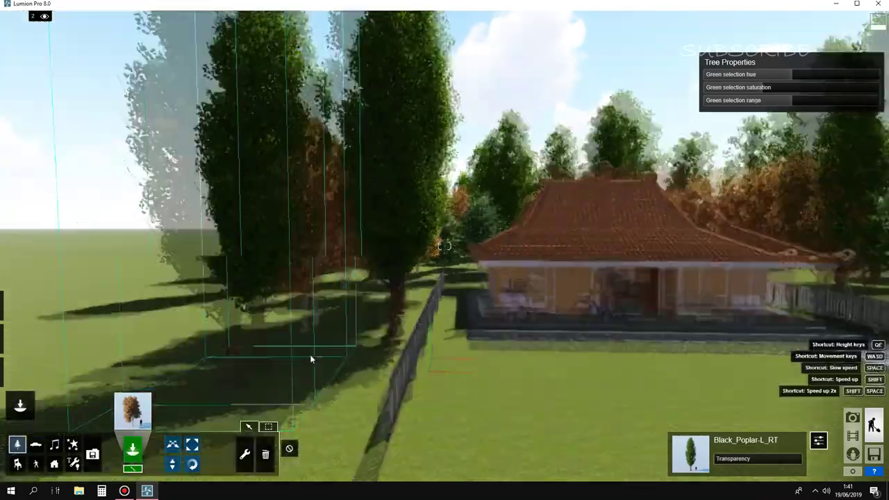
{"action": "key", "text": "s"}
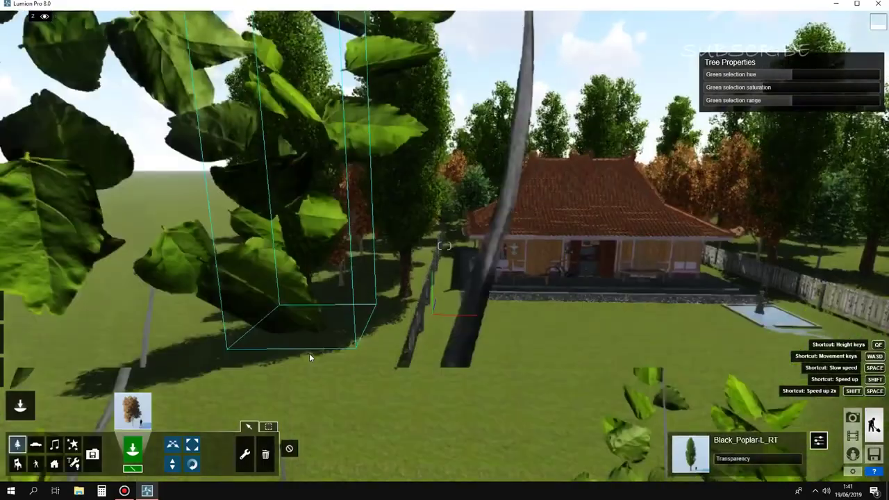
{"action": "key", "text": "q"}
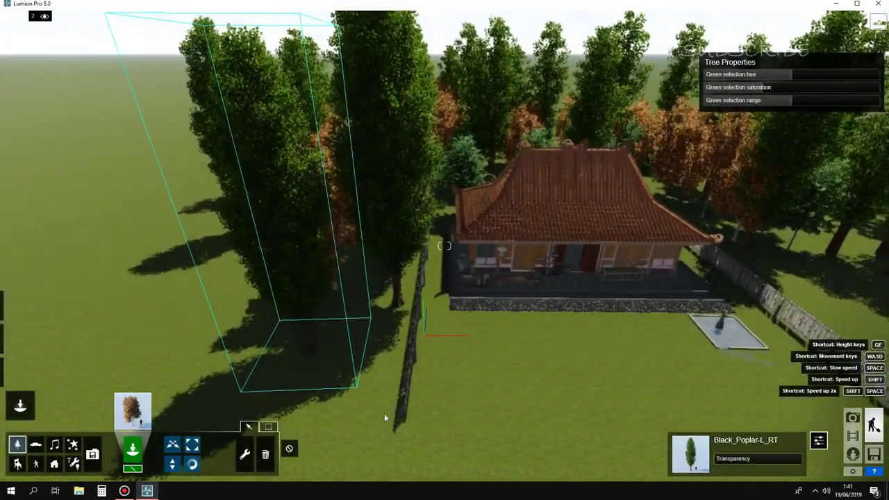
{"action": "left_click", "coordinate": [385, 412]}
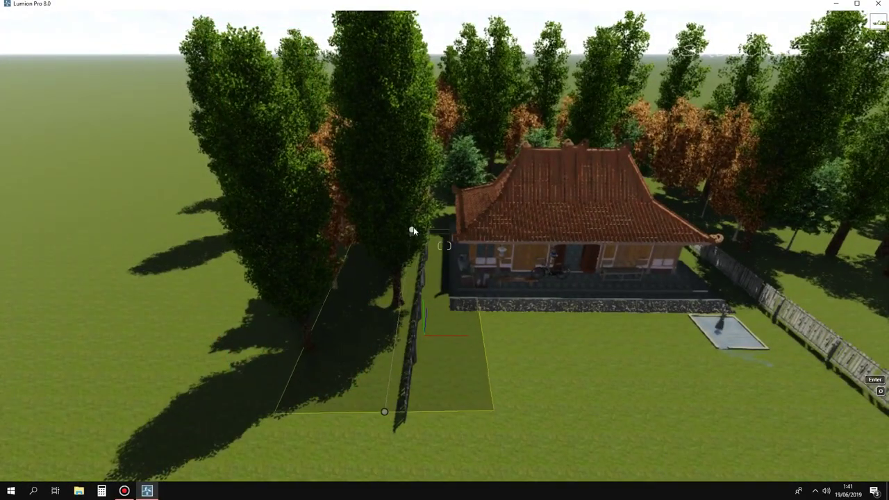
{"action": "left_click", "coordinate": [414, 229]}
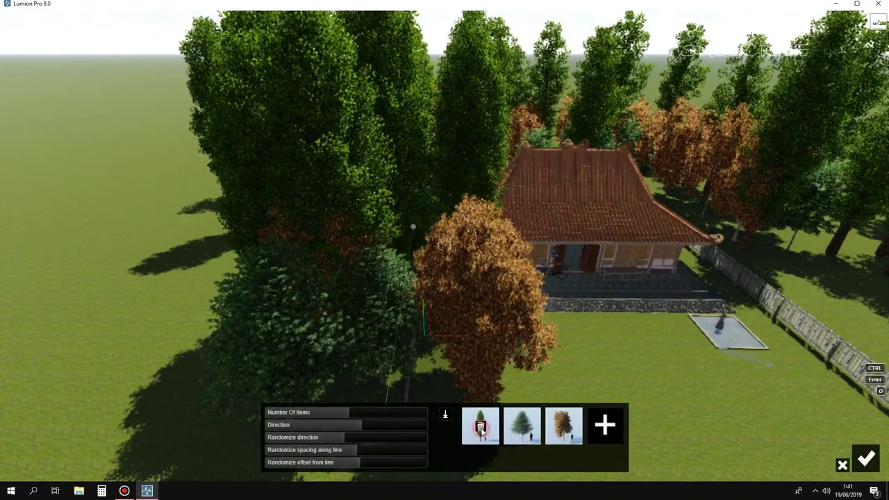
{"action": "left_click", "coordinate": [480, 425]}
{"action": "left_click", "coordinate": [512, 432]}
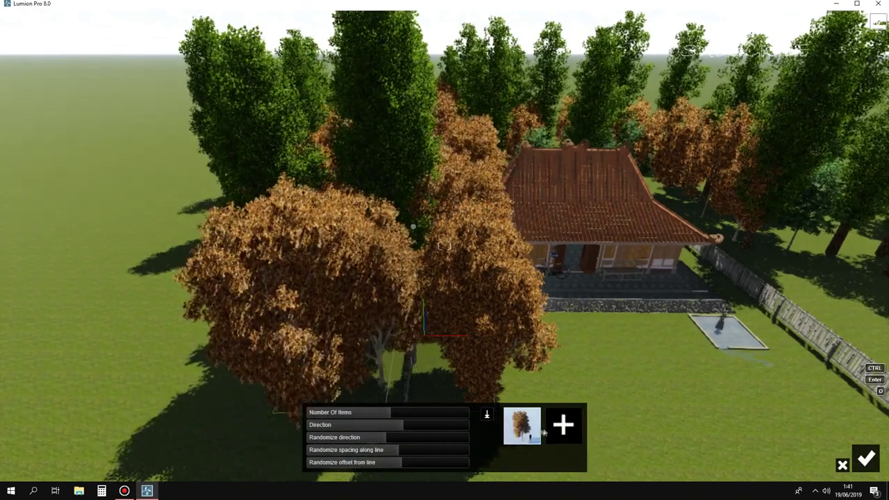
Step: Replace the remaining trees with the BlackElder-GreenBerries2_HQ flowering shrub
{"action": "left_click", "coordinate": [563, 424]}
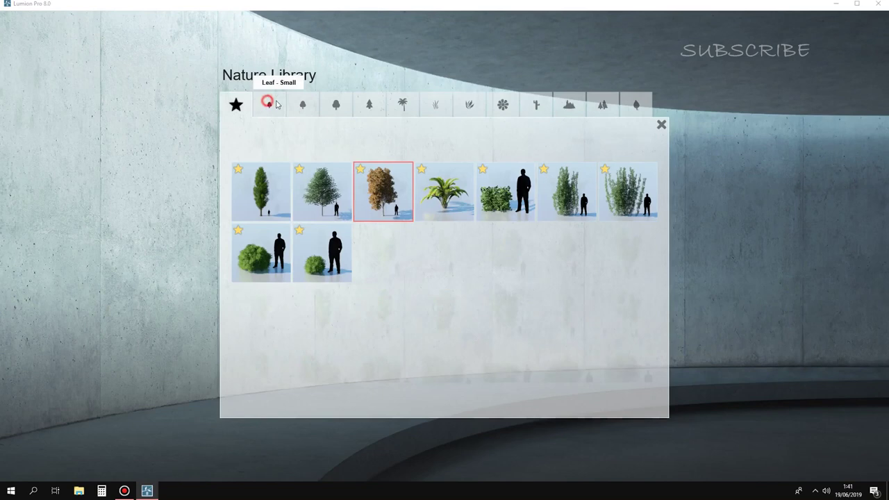
{"action": "left_click", "coordinate": [275, 103]}
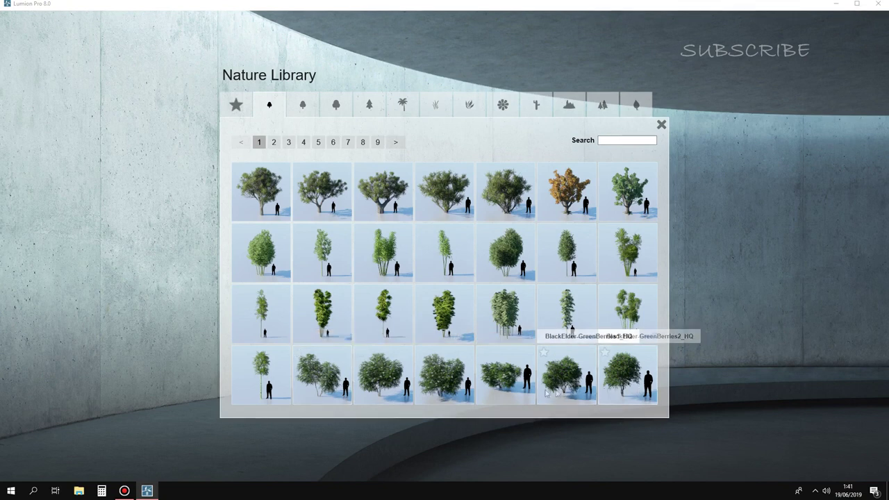
{"action": "left_click", "coordinate": [618, 389]}
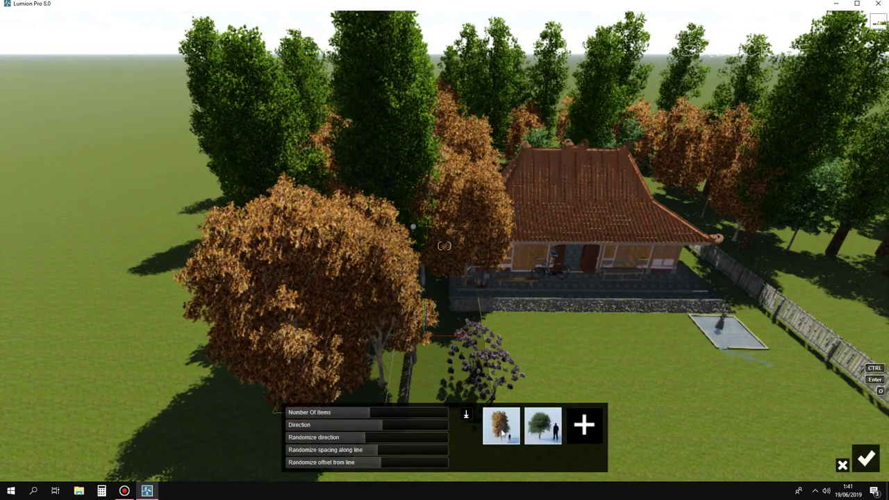
{"action": "left_click", "coordinate": [503, 429]}
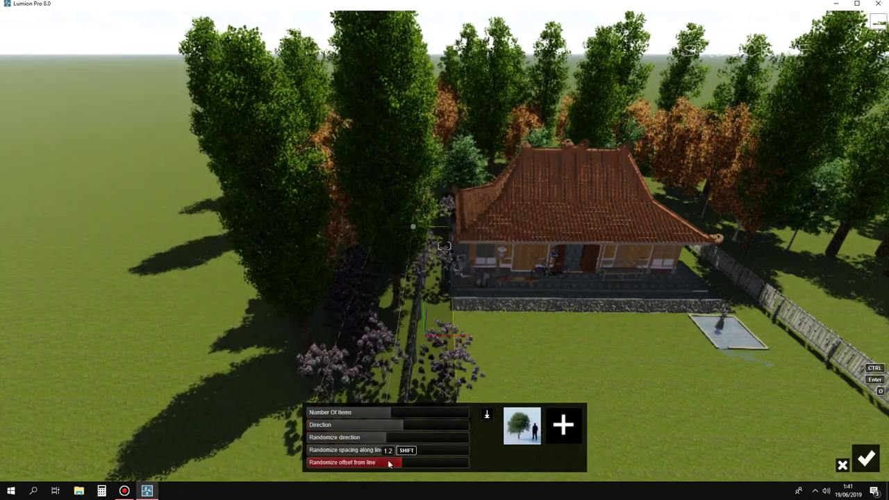
Step: Keep the shrubs closer to the fence, reduce their number, and confirm the row
{"action": "left_click_drag", "start_coordinate": [386, 471], "coordinate": [373, 472]}
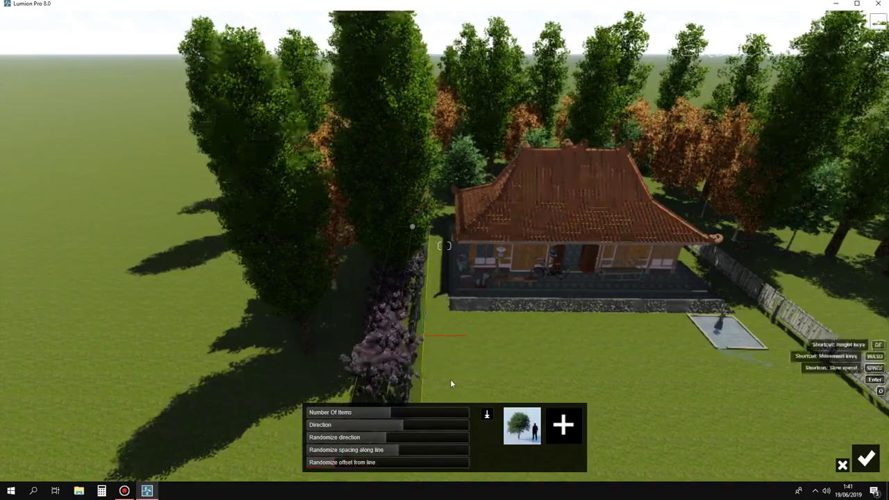
{"action": "right_click_drag", "start_coordinate": [450, 379], "coordinate": [314, 273]}
{"action": "key", "text": "w"}
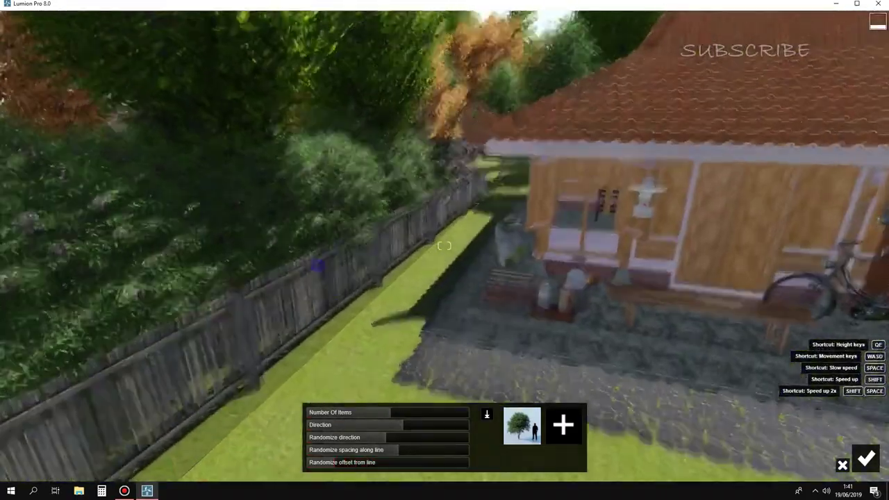
{"action": "key", "text": "q"}
{"action": "left_click_drag", "start_coordinate": [369, 414], "coordinate": [376, 414]}
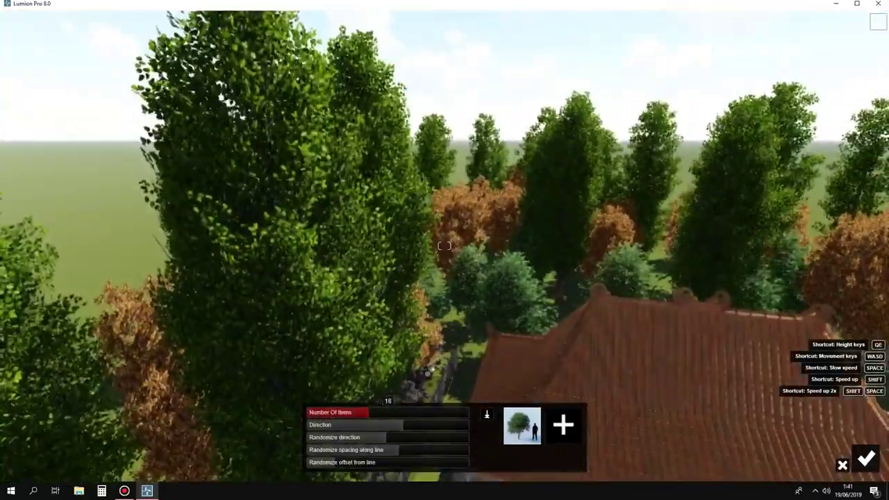
{"action": "right_click_drag", "start_coordinate": [377, 413], "coordinate": [379, 451]}
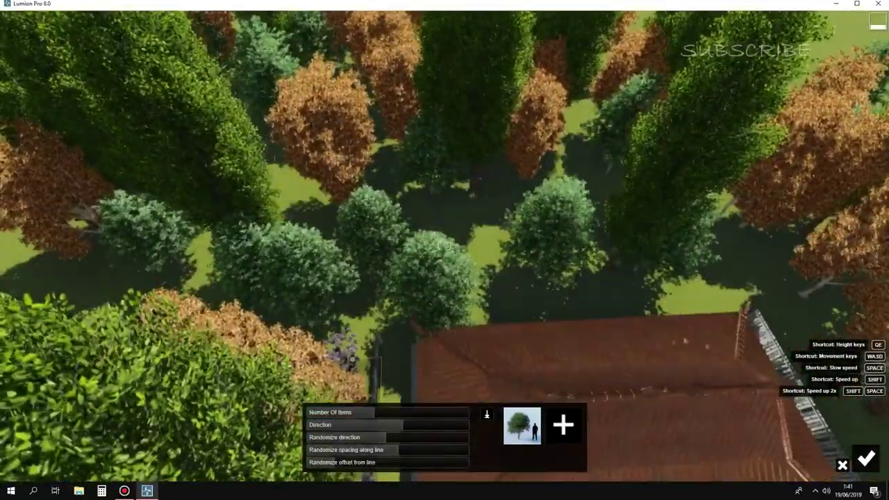
{"action": "left_click", "coordinate": [866, 459]}
{"action": "mouse_move", "coordinate": [351, 318]}
{"action": "right_mouse_down"}
{"action": "mouse_move", "coordinate": [361, 324]}
{"action": "mouse_move", "coordinate": [248, 426]}
{"action": "mouse_move", "coordinate": [438, 182]}
{"action": "right_mouse_up"}
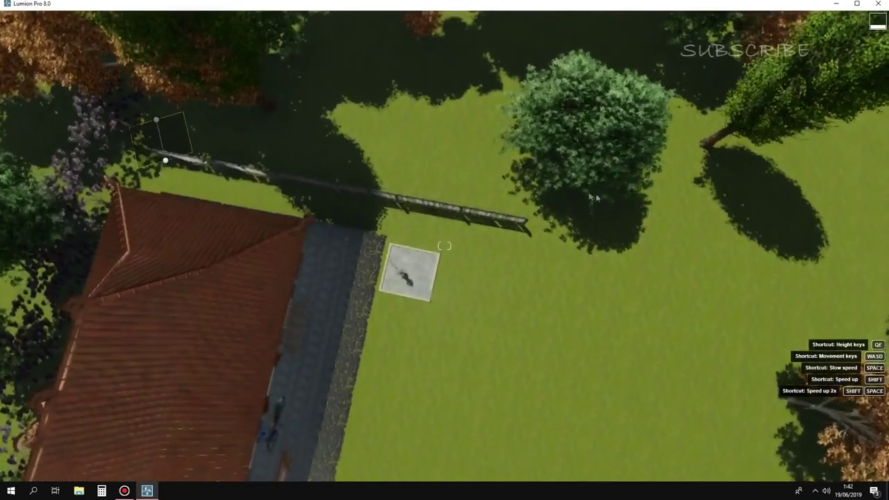
Step: Place a shrub row along the other fence, then check the Photo 2 view and return
{"action": "left_click", "coordinate": [156, 121]}
{"action": "left_click", "coordinate": [655, 209]}
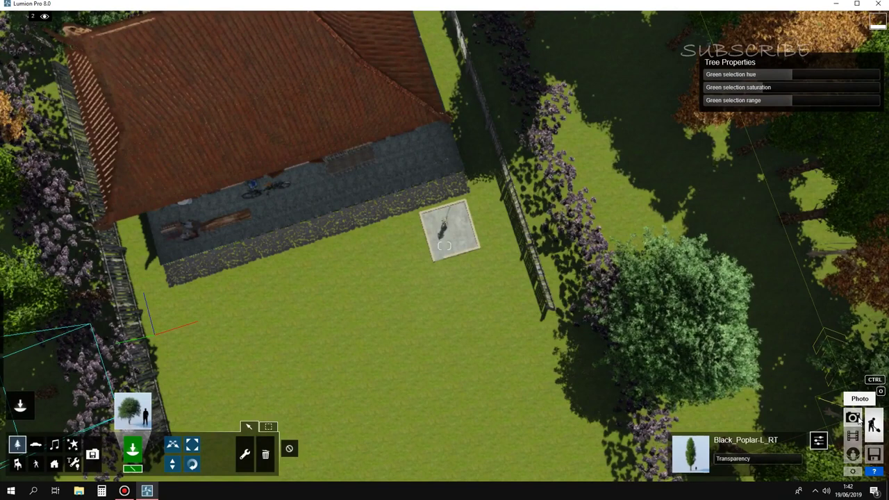
{"action": "left_click", "coordinate": [854, 419]}
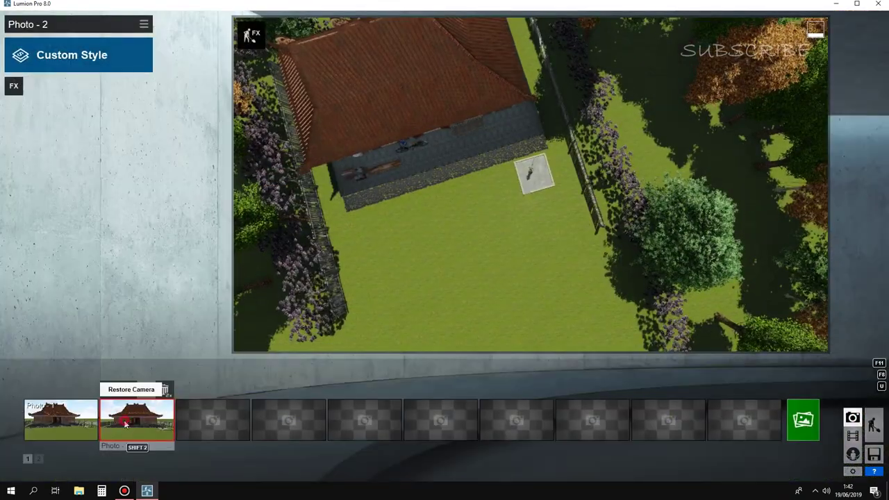
{"action": "left_click", "coordinate": [124, 419]}
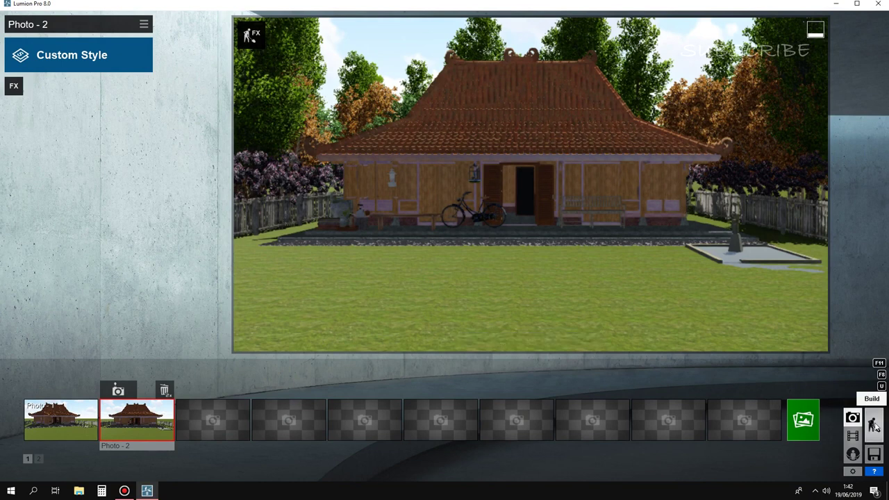
{"action": "left_click", "coordinate": [873, 424]}
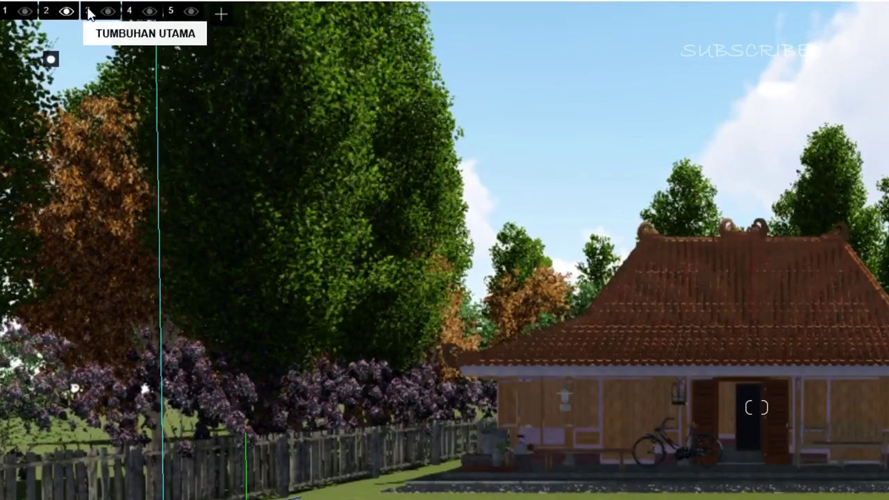
Step: Make layer 3 active and hide the layer holding the existing trees
{"action": "left_click", "coordinate": [89, 12]}
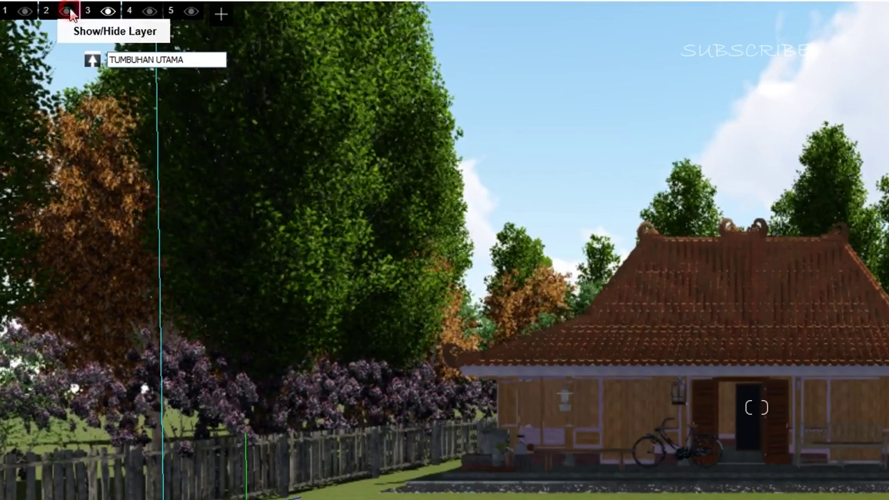
{"action": "left_click", "coordinate": [67, 12]}
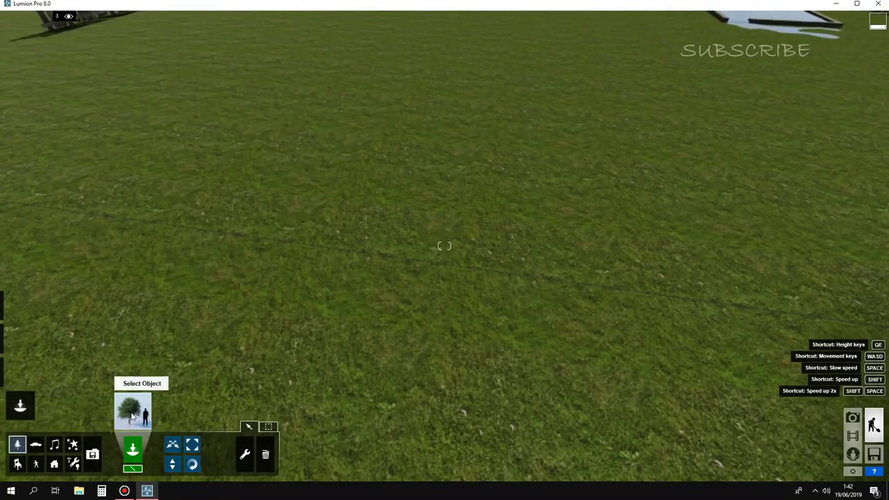
{"action": "left_click", "coordinate": [153, 403]}
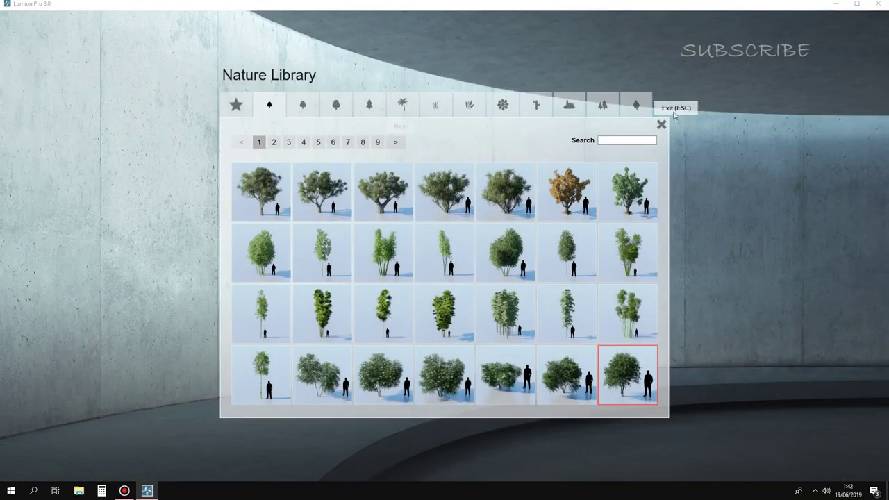
{"action": "left_click", "coordinate": [662, 124]}
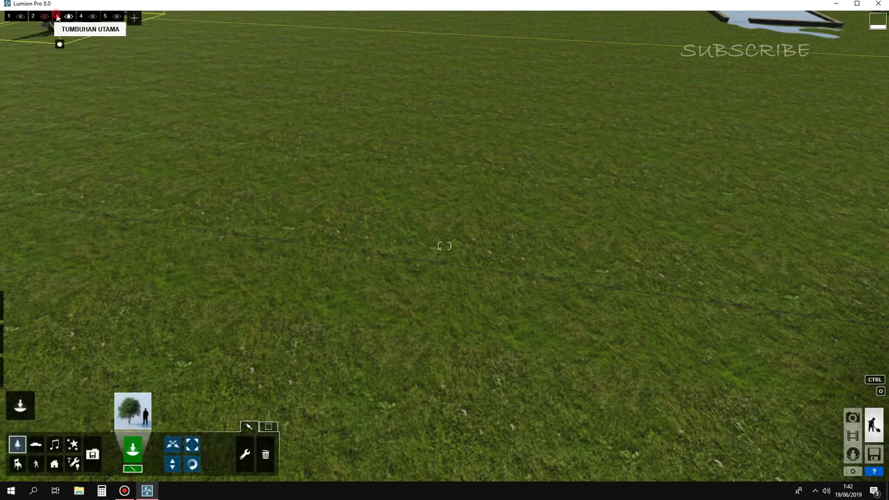
Step: Choose the leafy green bush from the Nature Library favourites
{"action": "left_click", "coordinate": [132, 412]}
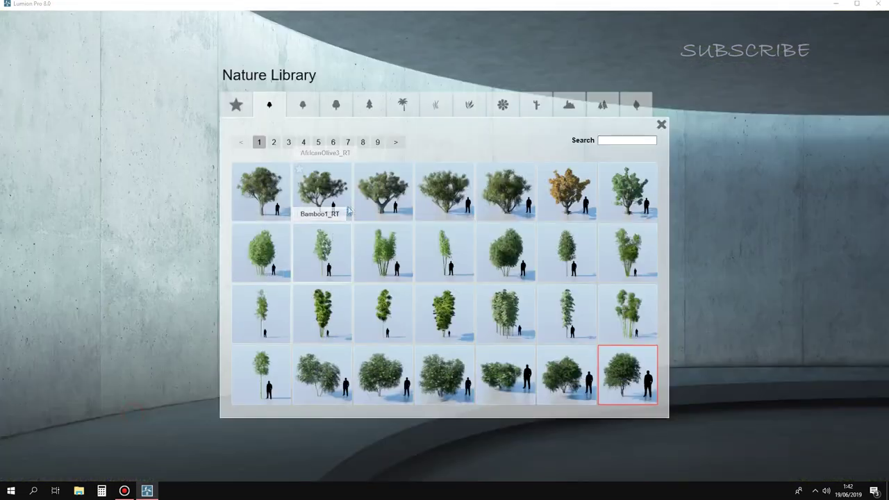
{"action": "left_click", "coordinate": [236, 104]}
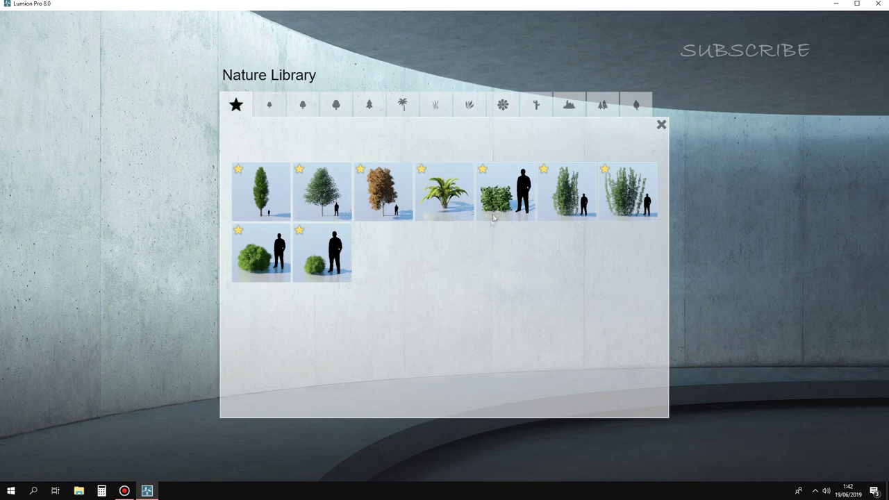
{"action": "left_click", "coordinate": [500, 205]}
{"action": "mouse_move", "coordinate": [452, 211]}
{"action": "right_mouse_down"}
{"action": "mouse_move", "coordinate": [404, 341]}
{"action": "mouse_move", "coordinate": [366, 346]}
{"action": "mouse_move", "coordinate": [435, 265]}
{"action": "right_mouse_up"}
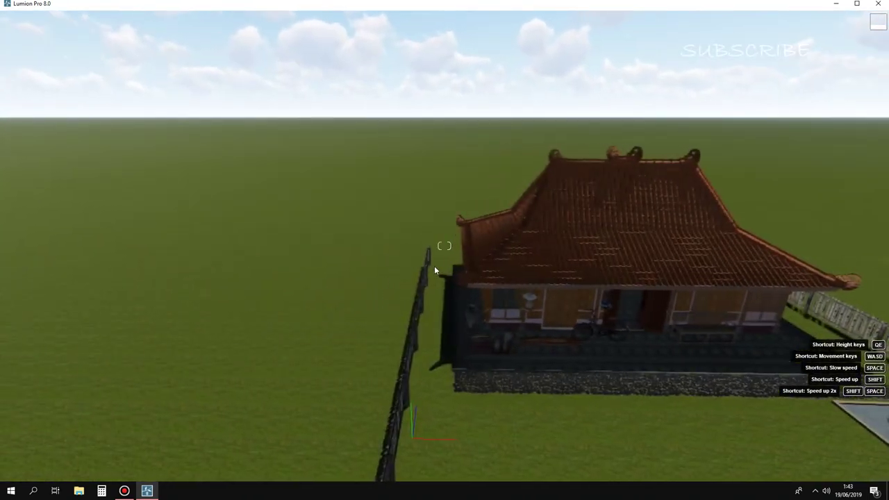
Step: Plant a 26-bush green hedge along the left fence, without the purple plant, rotated
{"action": "left_click", "coordinate": [437, 263]}
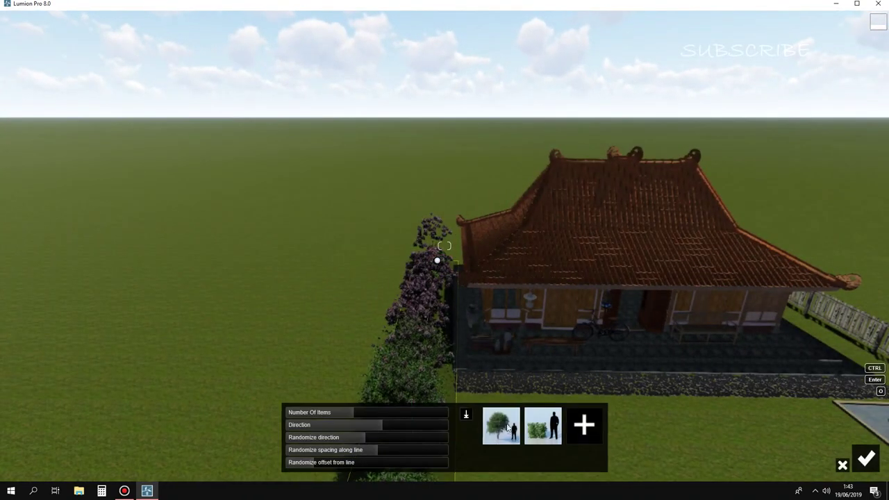
{"action": "left_click", "coordinate": [501, 432]}
{"action": "right_click_drag", "start_coordinate": [432, 327], "coordinate": [423, 383]}
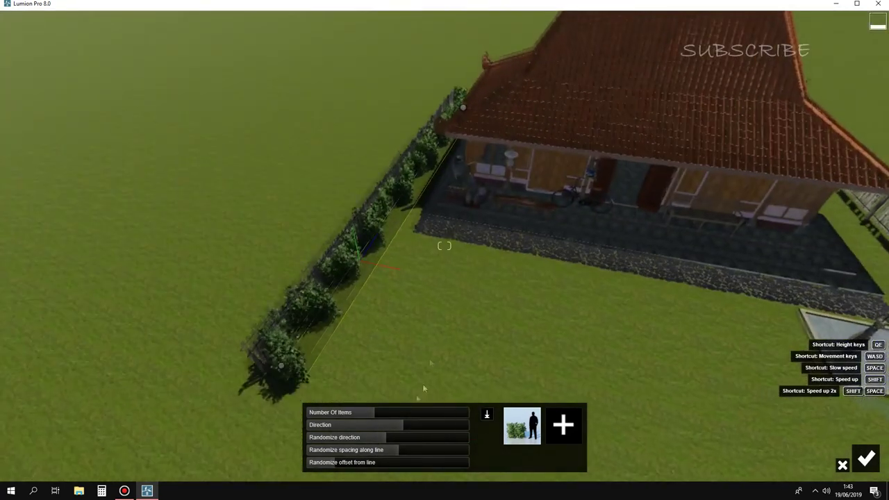
{"action": "left_click_drag", "start_coordinate": [378, 413], "coordinate": [387, 413]}
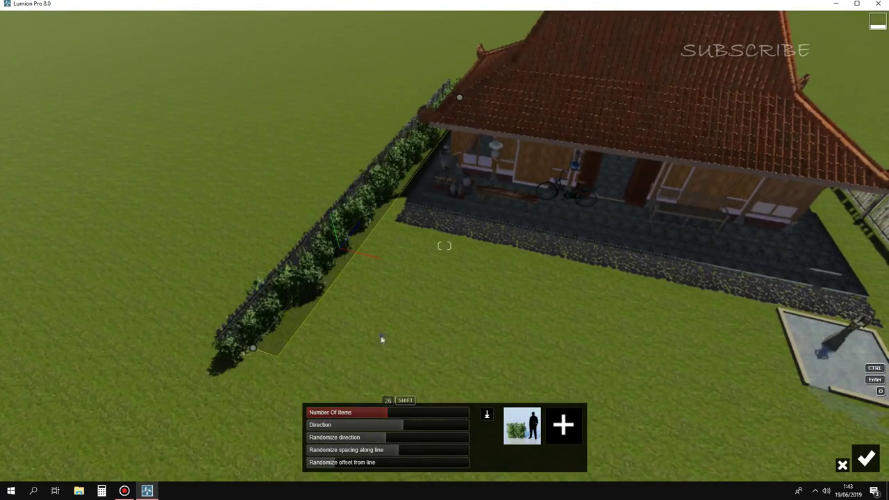
{"action": "right_click_drag", "start_coordinate": [383, 339], "coordinate": [396, 336]}
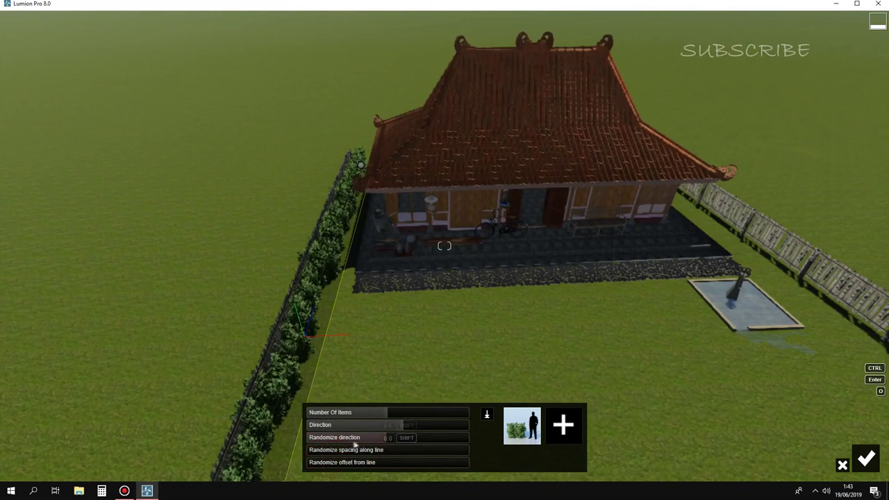
{"action": "mouse_move", "coordinate": [363, 432]}
{"action": "left_mouse_down"}
{"action": "mouse_move", "coordinate": [352, 430]}
{"action": "mouse_move", "coordinate": [370, 414]}
{"action": "left_mouse_up"}
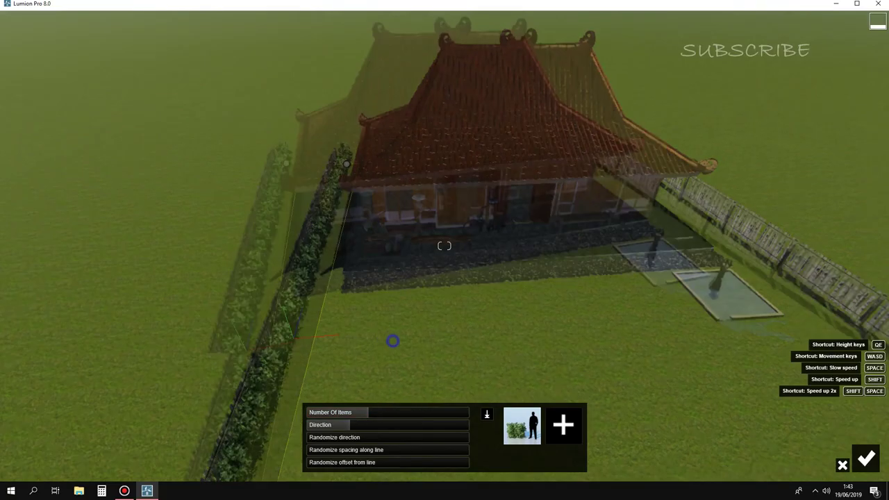
{"action": "left_click", "coordinate": [873, 461]}
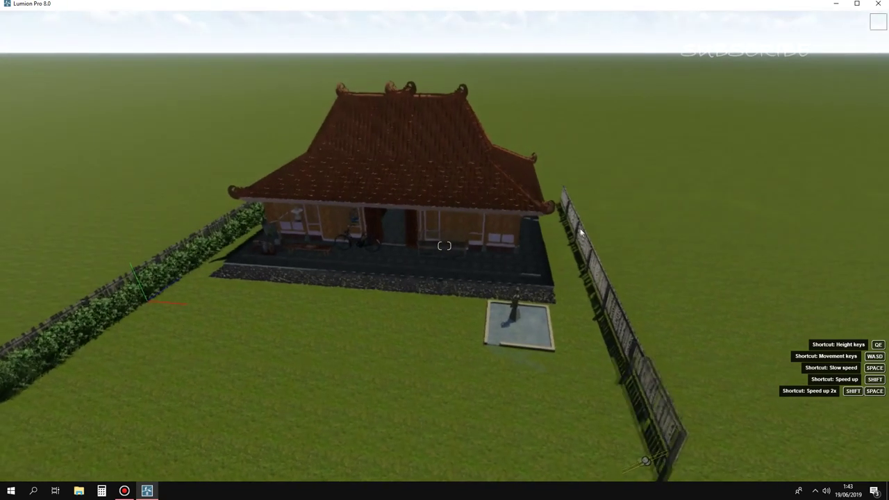
Step: Fill and confirm a matching hedge along the right fence
{"action": "left_click", "coordinate": [528, 204]}
{"action": "key", "text": "Return"}
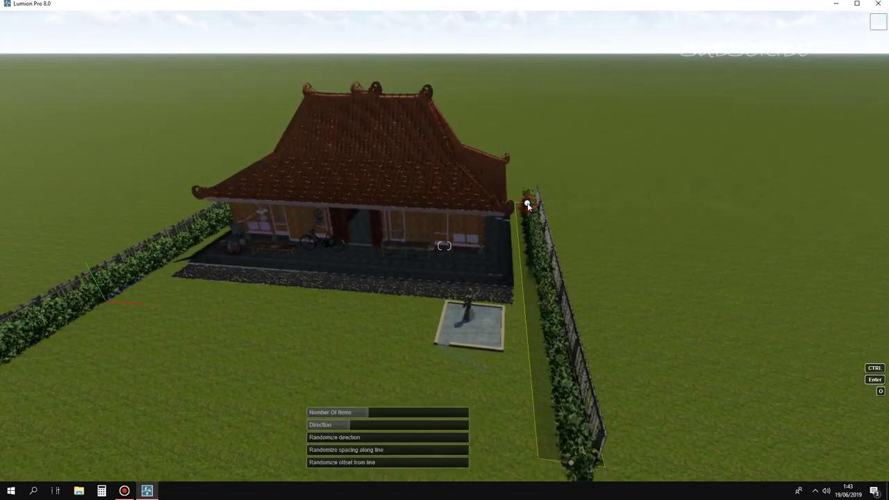
{"action": "left_click", "coordinate": [877, 462]}
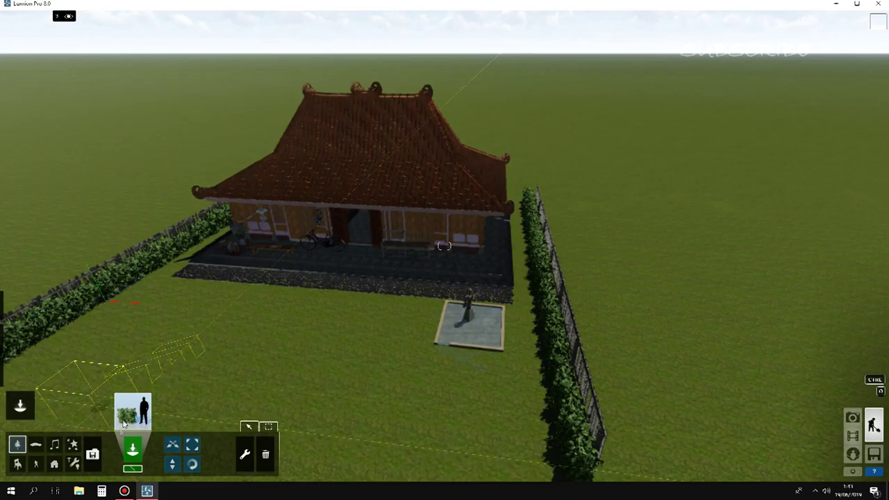
Step: Plant a shrunken Bamboo4_Cluster_RT clump beside the left hedge
{"action": "left_click", "coordinate": [130, 406]}
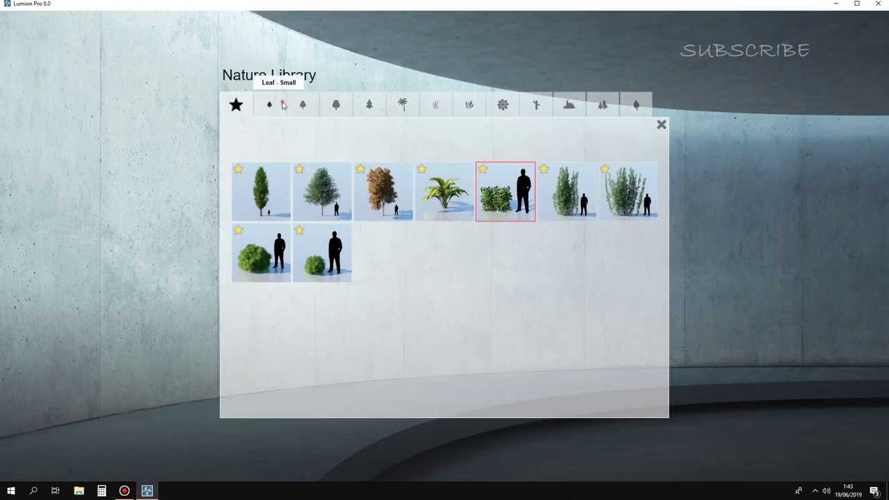
{"action": "left_click", "coordinate": [283, 104]}
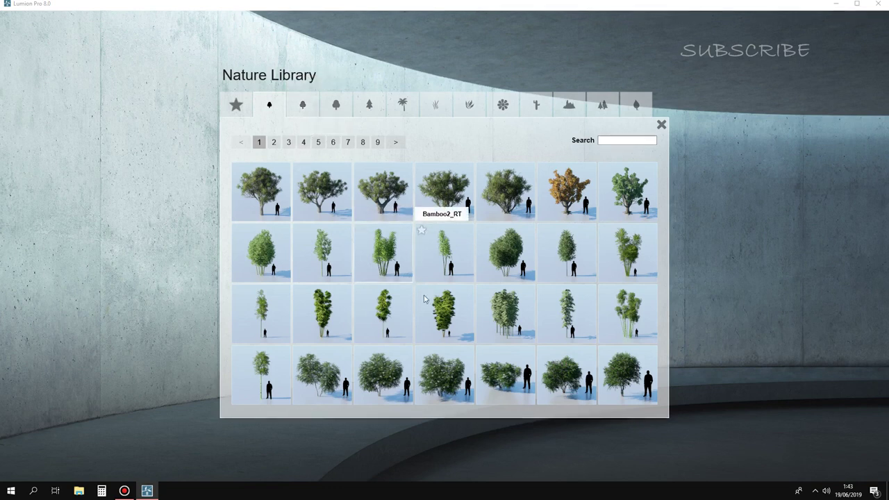
{"action": "left_click", "coordinate": [635, 259]}
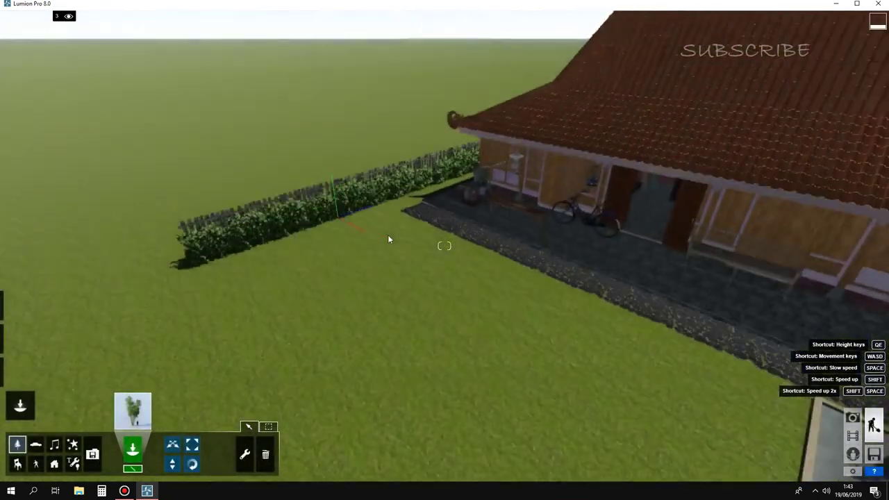
{"action": "scroll", "coordinate": [393, 233], "scroll_direction": "down", "scroll_amount": 3}
{"action": "scroll", "coordinate": [322, 207], "scroll_direction": "down", "scroll_amount": 5}
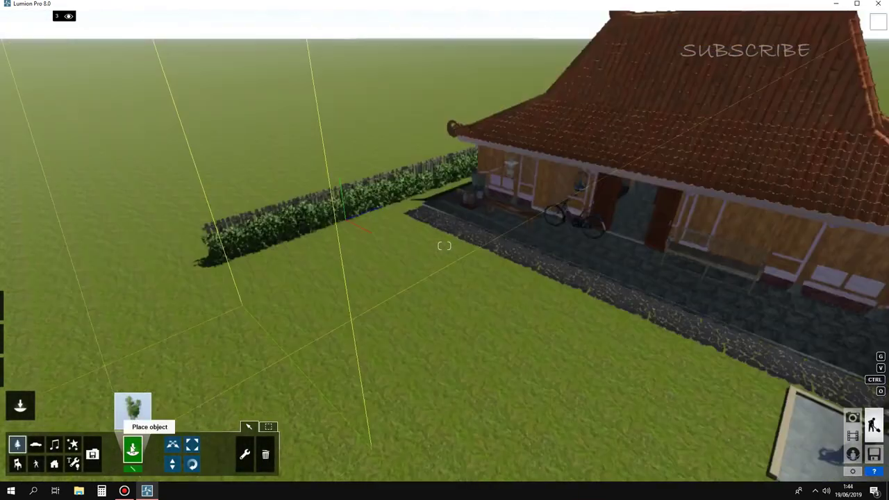
{"action": "left_click", "coordinate": [391, 229]}
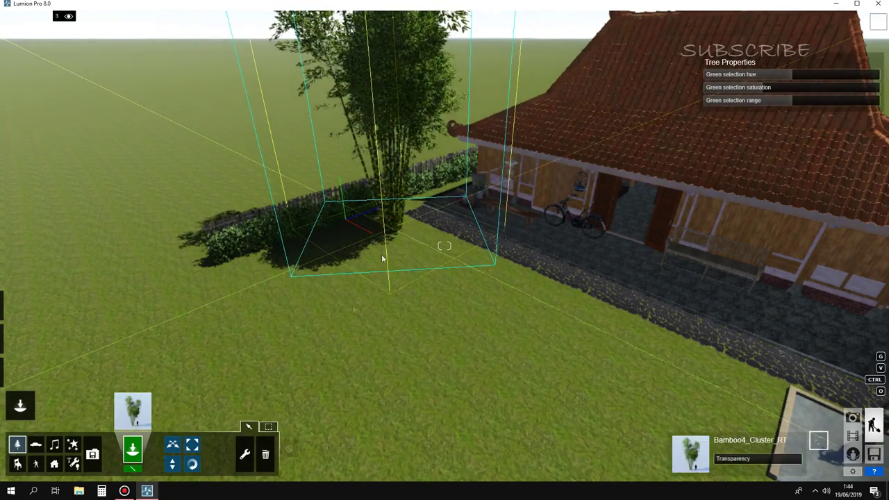
{"action": "left_click", "coordinate": [192, 444]}
{"action": "mouse_move", "coordinate": [391, 228]}
{"action": "left_mouse_down"}
{"action": "mouse_move", "coordinate": [393, 244]}
{"action": "mouse_move", "coordinate": [289, 321]}
{"action": "mouse_move", "coordinate": [335, 283]}
{"action": "mouse_move", "coordinate": [353, 240]}
{"action": "left_mouse_up"}
{"action": "key", "text": "m"}
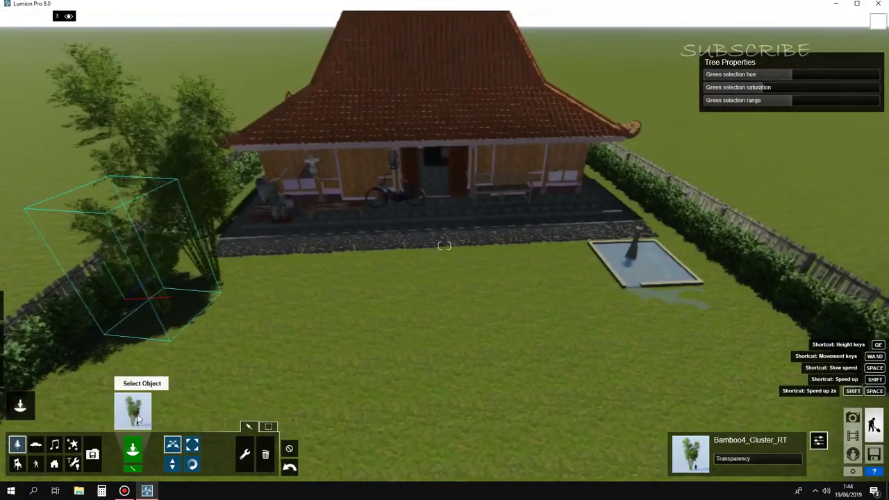
Step: Place an enlarged Bamboo4_Cluster_RT clump by the right hedge and copy it along the hedge
{"action": "left_click", "coordinate": [132, 410]}
{"action": "left_click", "coordinate": [627, 270]}
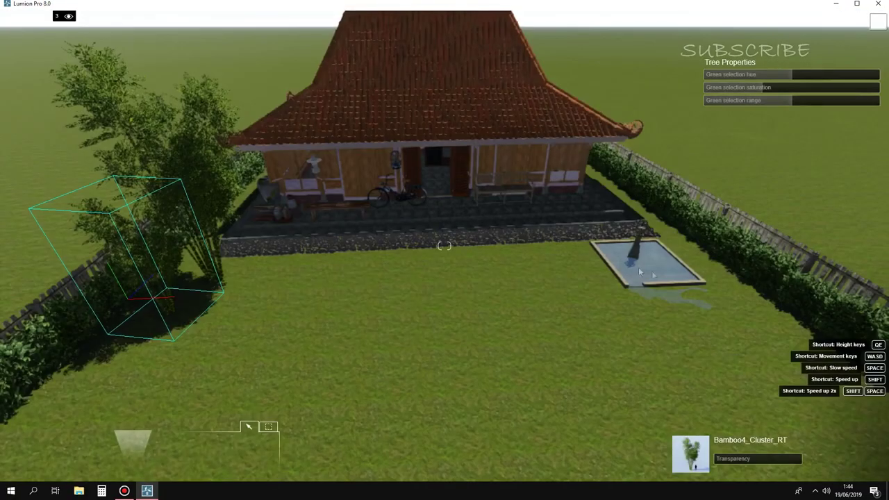
{"action": "left_click", "coordinate": [750, 300]}
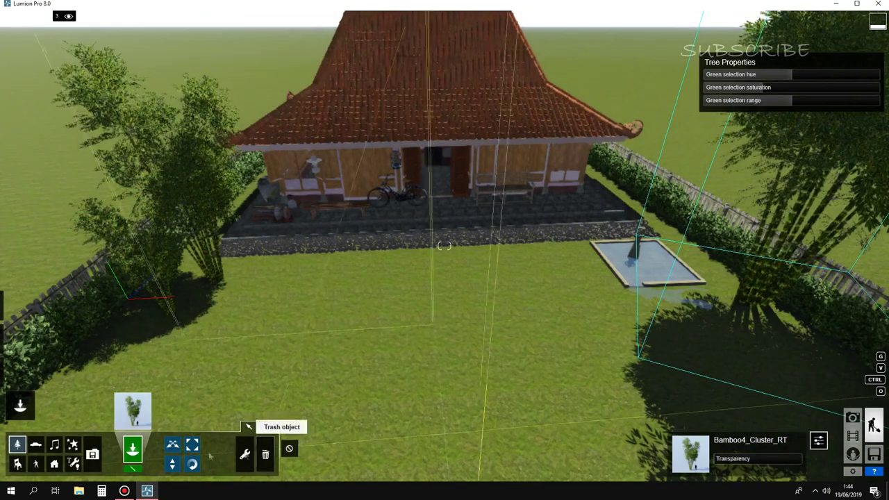
{"action": "left_click", "coordinate": [192, 444]}
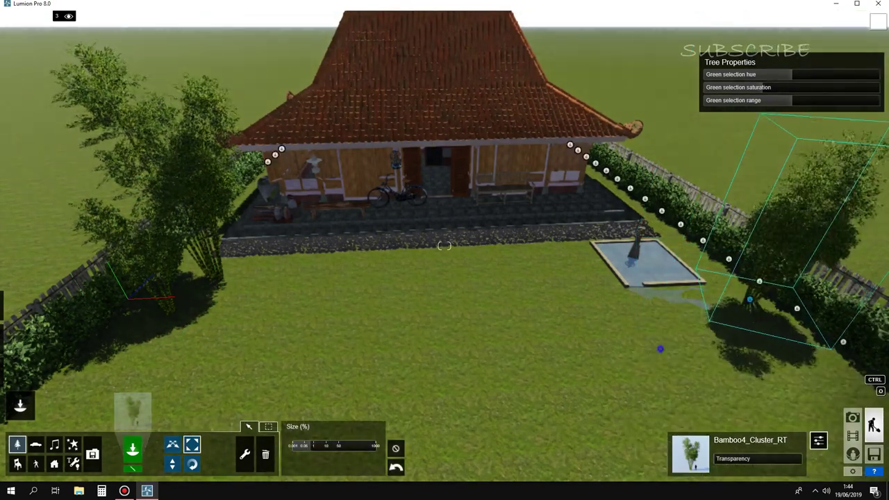
{"action": "right_click_drag", "start_coordinate": [751, 315], "coordinate": [587, 299]}
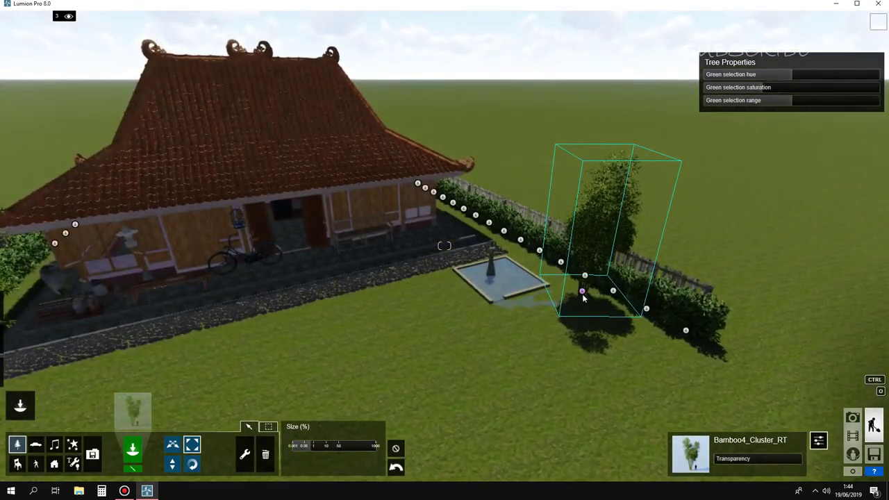
{"action": "left_click_drag", "start_coordinate": [583, 297], "coordinate": [349, 400]}
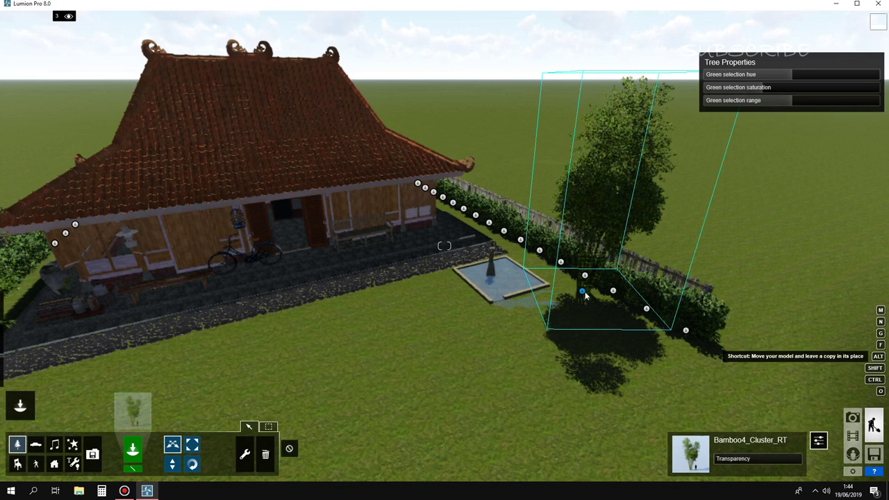
{"action": "left_click_drag", "start_coordinate": [583, 295], "coordinate": [625, 341], "text": "alt"}
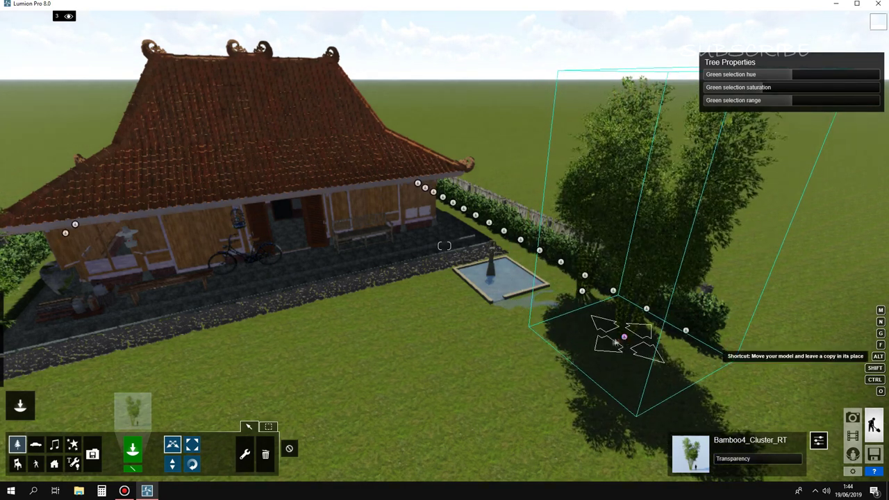
{"action": "left_click_drag", "start_coordinate": [615, 341], "coordinate": [577, 336]}
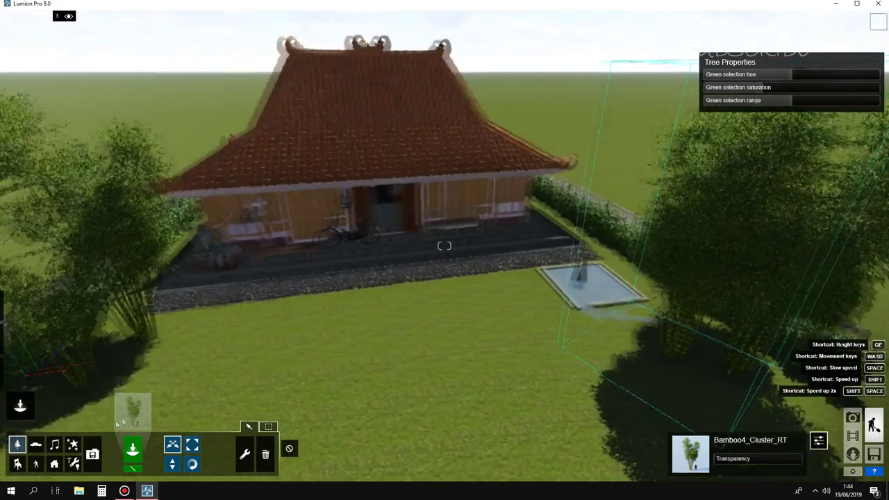
{"action": "left_click", "coordinate": [130, 411]}
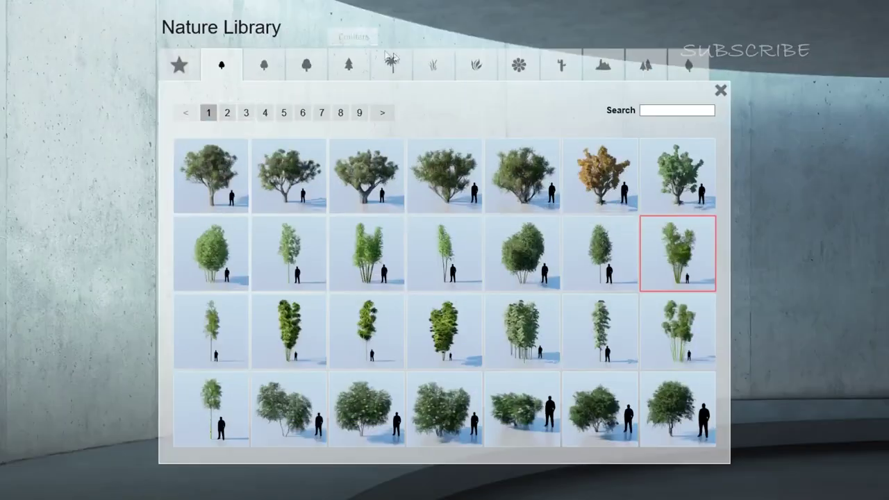
Step: Select the orange African lily and plant three lilies beside the bamboo
{"action": "left_click", "coordinate": [472, 78]}
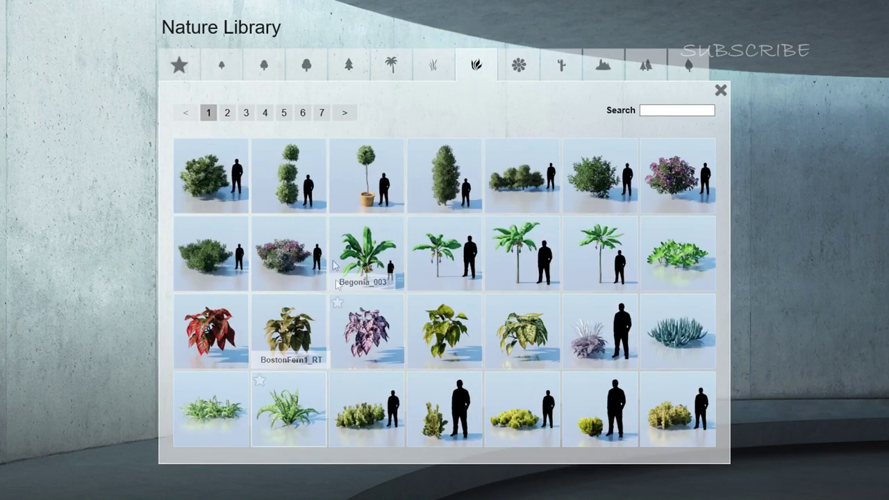
{"action": "left_click", "coordinate": [435, 64]}
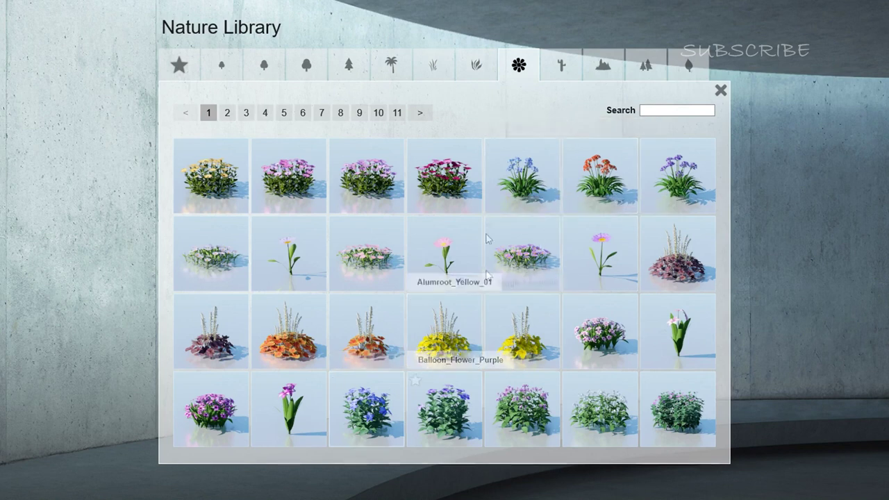
{"action": "left_click", "coordinate": [600, 175]}
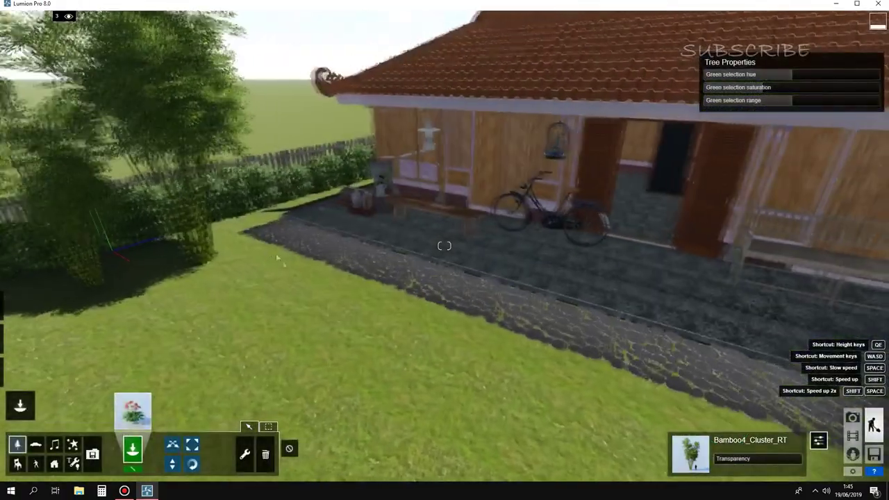
{"action": "key", "text": "w"}
{"action": "key", "text": "a"}
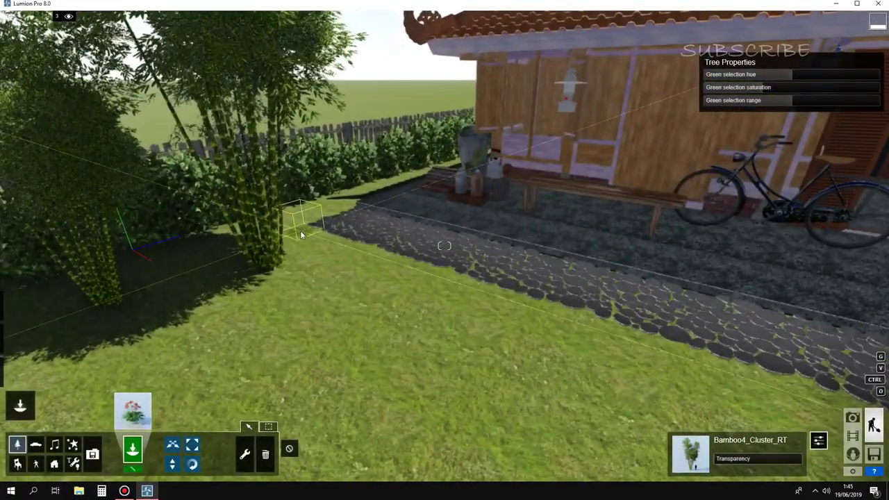
{"action": "left_click", "coordinate": [300, 235]}
{"action": "left_click", "coordinate": [325, 241]}
{"action": "left_click", "coordinate": [370, 257]}
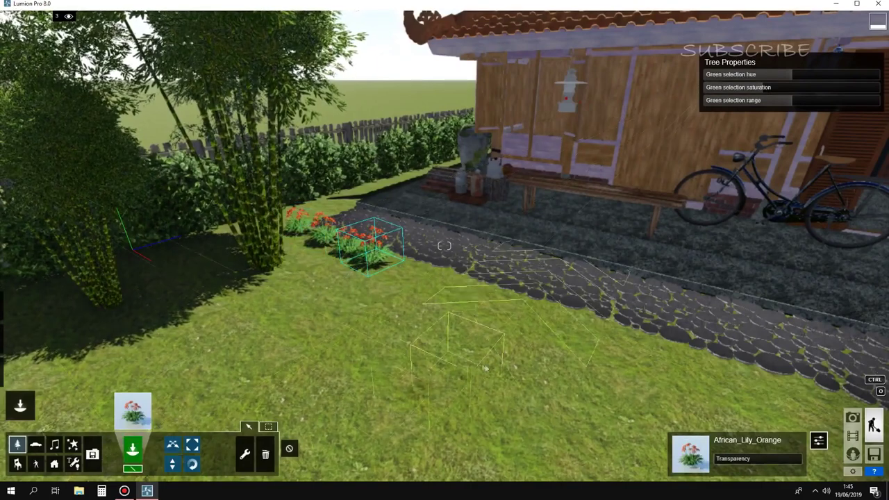
Step: Lay a six-lily row along the path edge with bamboo removed from the mix
{"action": "key", "text": "w"}
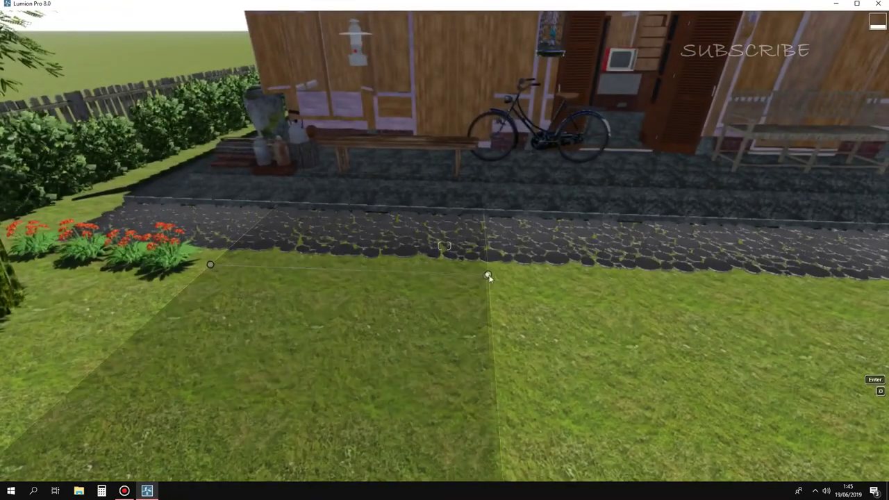
{"action": "left_click", "coordinate": [526, 285]}
{"action": "left_click", "coordinate": [501, 426]}
{"action": "left_click_drag", "start_coordinate": [354, 412], "coordinate": [341, 419]}
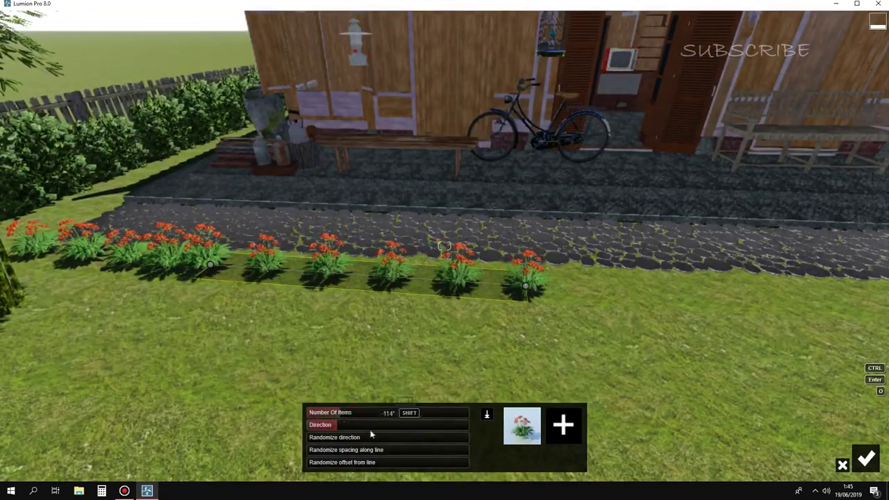
{"action": "left_click", "coordinate": [866, 459]}
Step: Add another orange lily row along the pond's edge
{"action": "right_click_drag", "start_coordinate": [861, 455], "coordinate": [509, 218]}
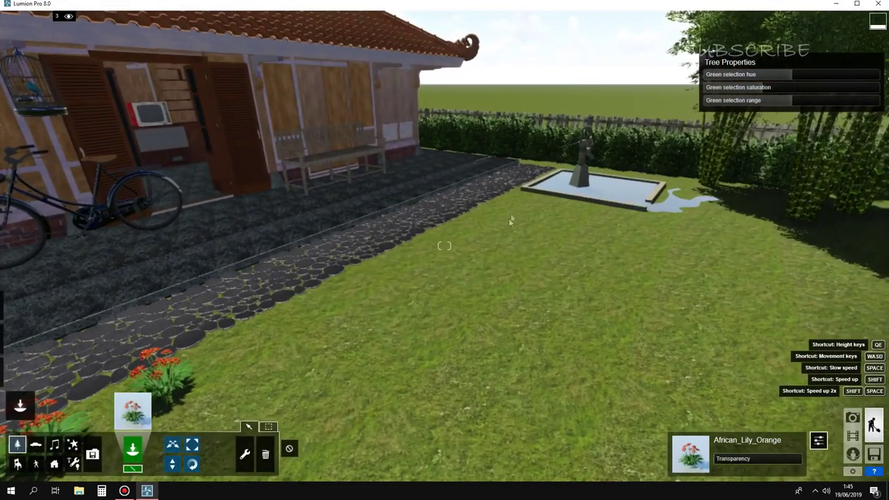
{"action": "left_click", "coordinate": [540, 202], "text": "ctrl"}
{"action": "left_click", "coordinate": [643, 219]}
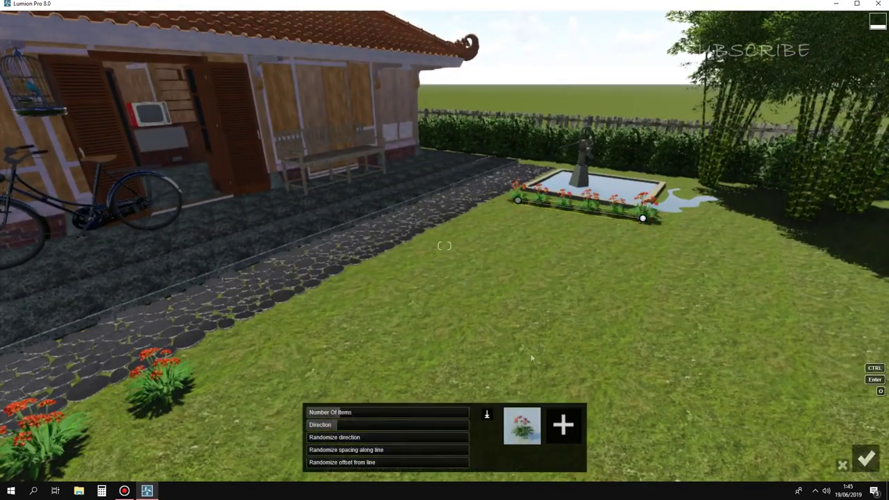
{"action": "key", "text": "Return"}
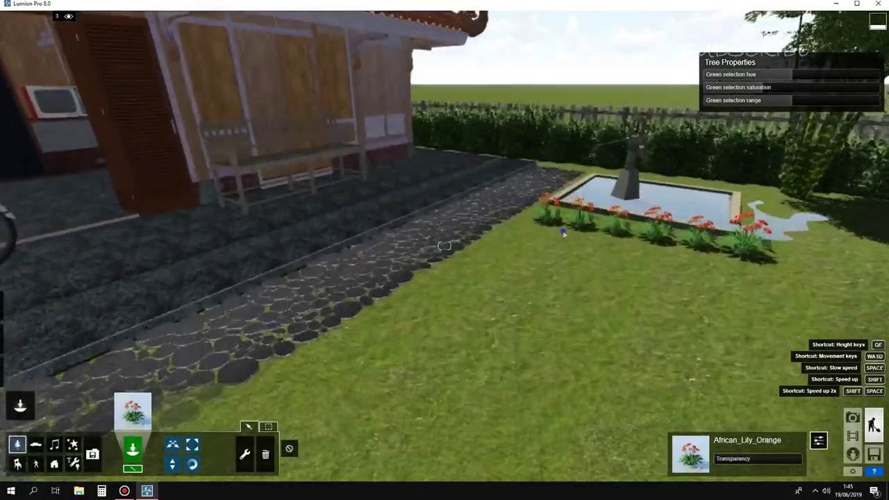
{"action": "right_click_drag", "start_coordinate": [653, 313], "coordinate": [535, 317]}
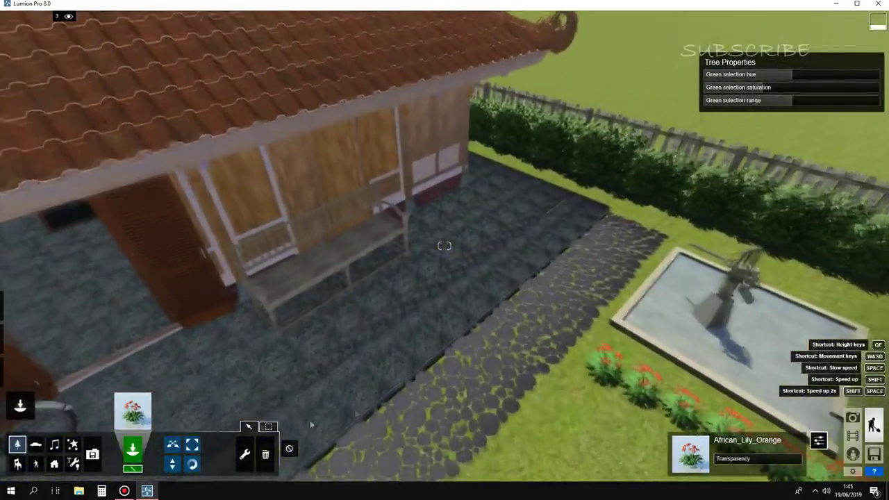
{"action": "right_click_drag", "start_coordinate": [647, 398], "coordinate": [543, 380]}
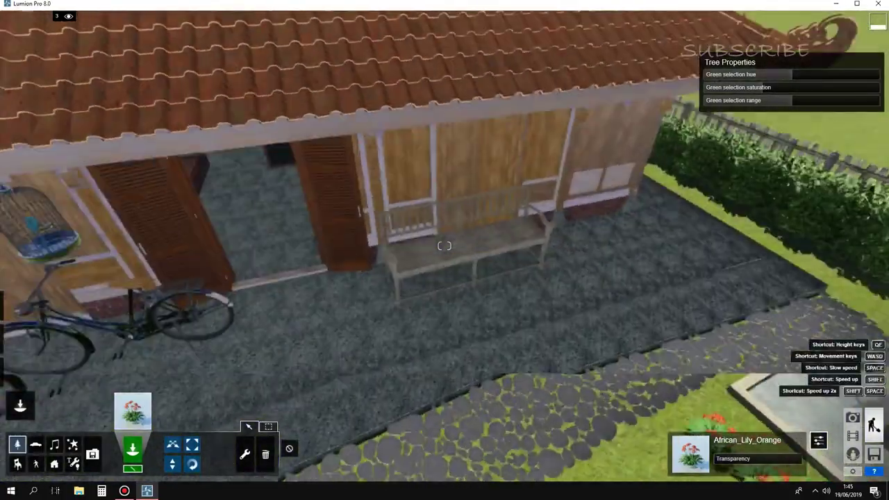
{"action": "scroll", "coordinate": [520, 390], "scroll_direction": "down", "scroll_amount": 5}
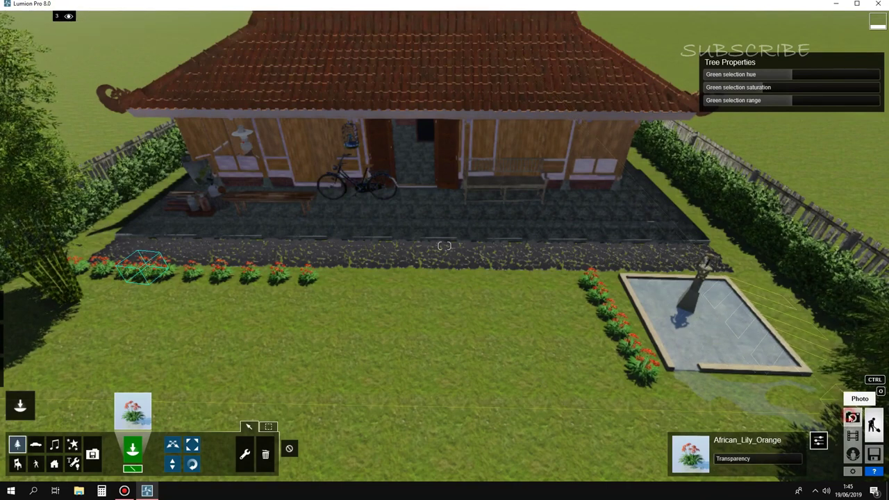
Step: Compare the Photo 2 and Photo 1 views, settle on Photo 2, and return to Build
{"action": "left_click", "coordinate": [852, 417]}
{"action": "left_click", "coordinate": [126, 417]}
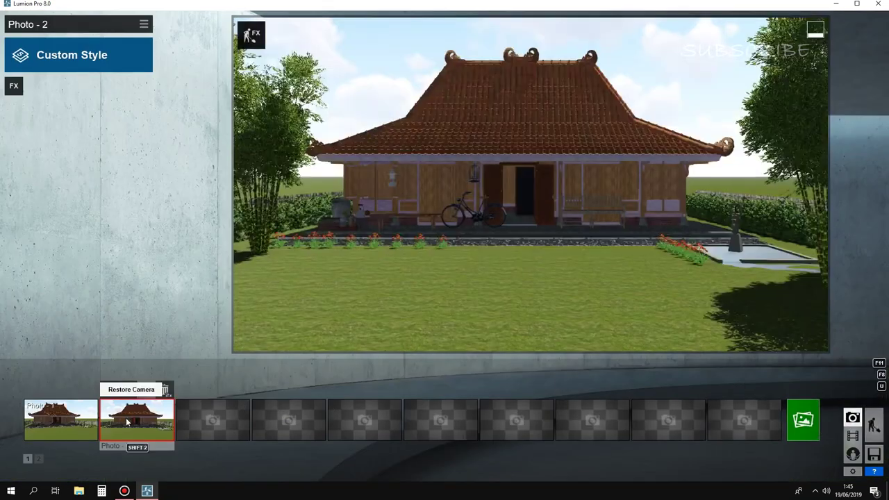
{"action": "left_click", "coordinate": [73, 419]}
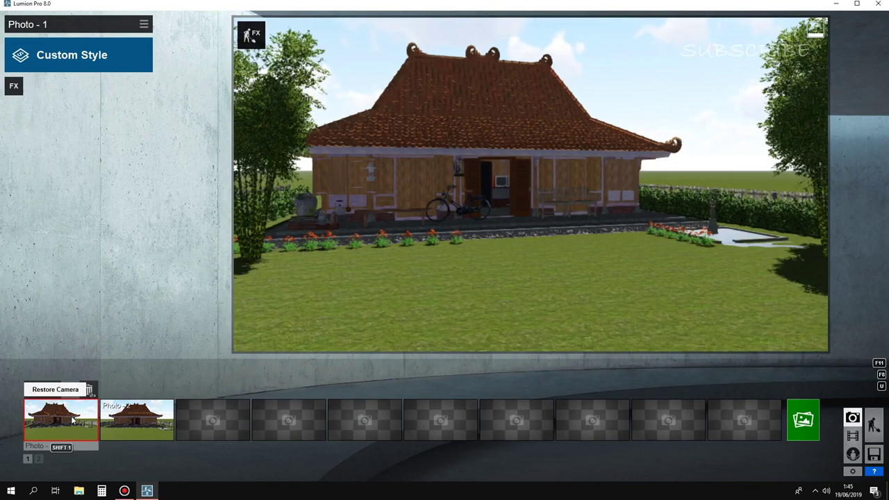
{"action": "left_click", "coordinate": [136, 426]}
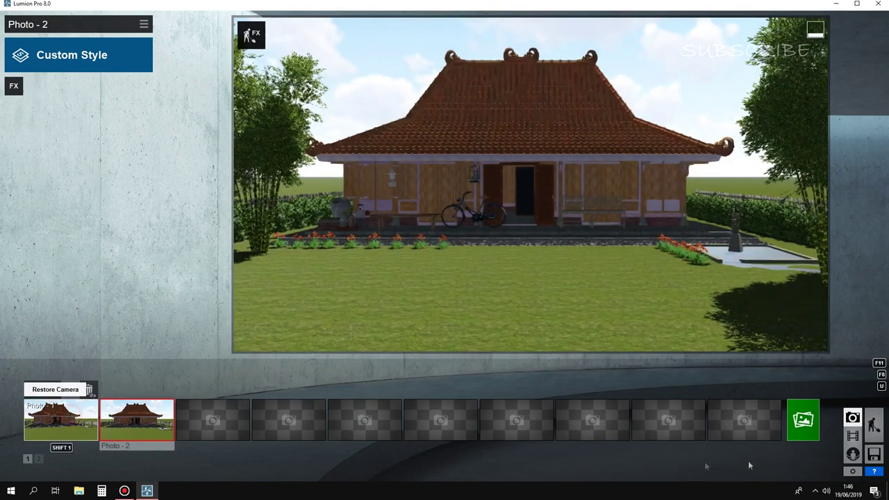
{"action": "left_click", "coordinate": [877, 425]}
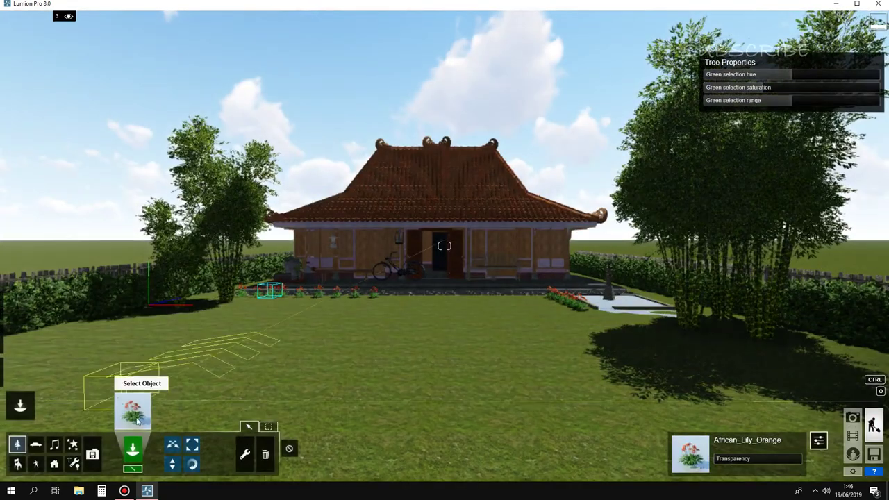
Step: Switch from the Nature Library to the Outdoor Library and select the Bench_010 garden bench
{"action": "left_click", "coordinate": [132, 410]}
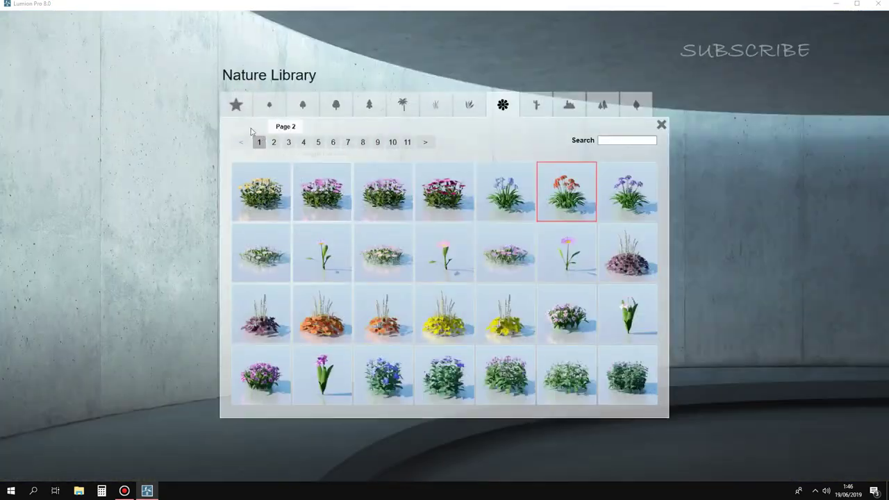
{"action": "left_click", "coordinate": [661, 125]}
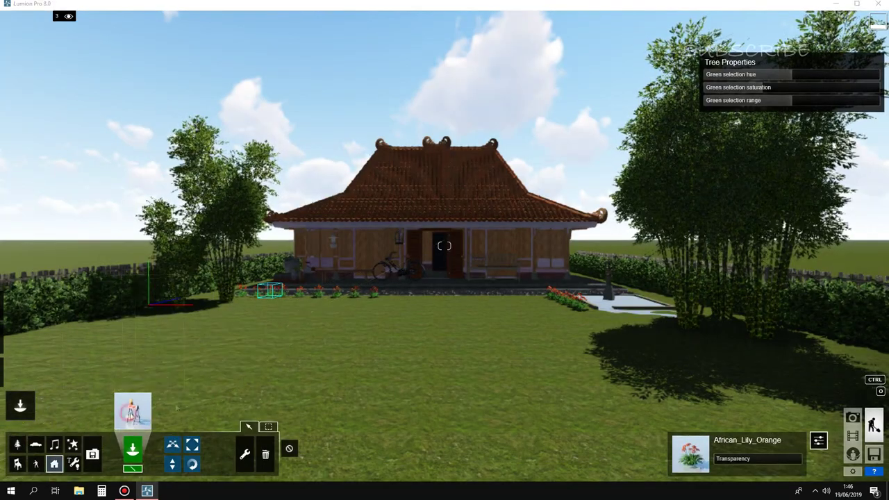
{"action": "left_click", "coordinate": [132, 409]}
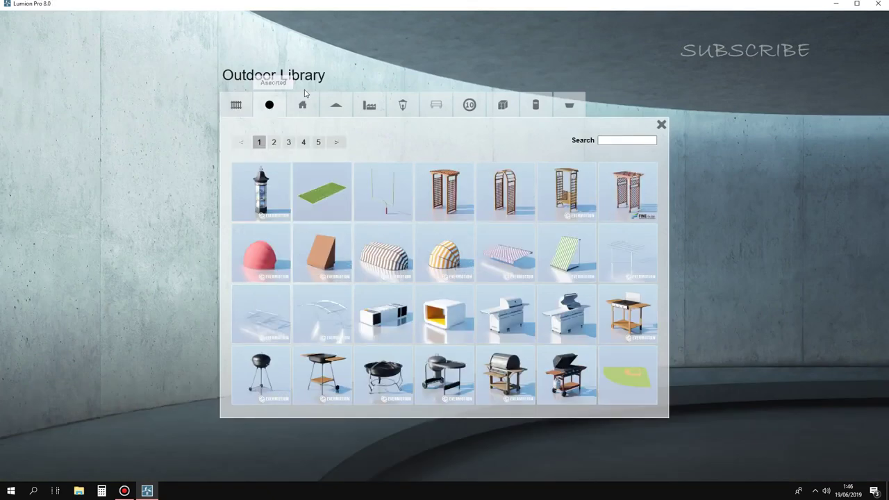
{"action": "left_click", "coordinate": [335, 104]}
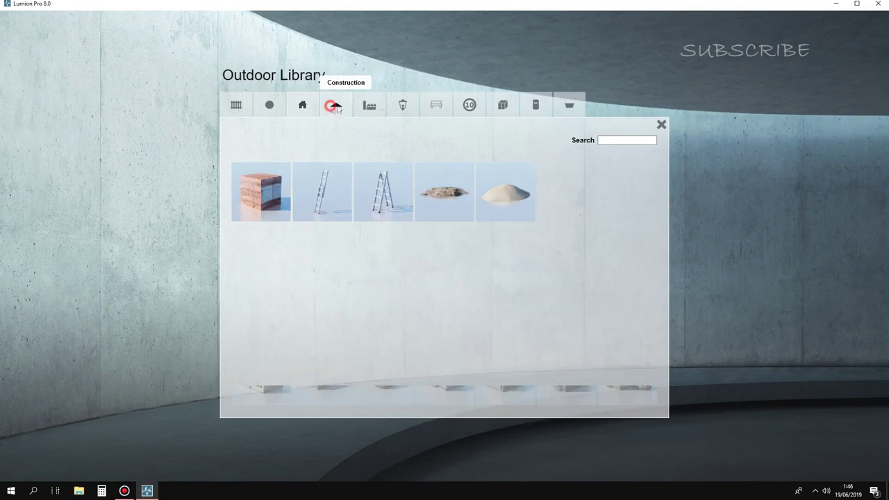
{"action": "left_click", "coordinate": [371, 107]}
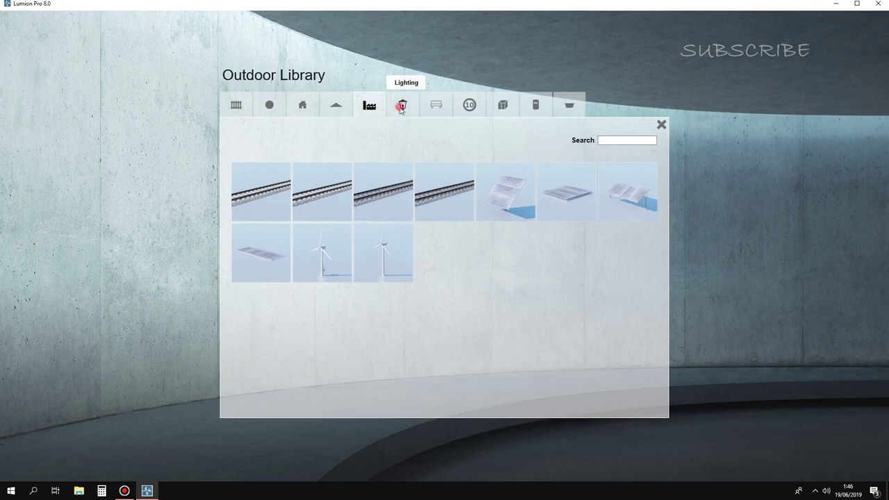
{"action": "left_click", "coordinate": [401, 107]}
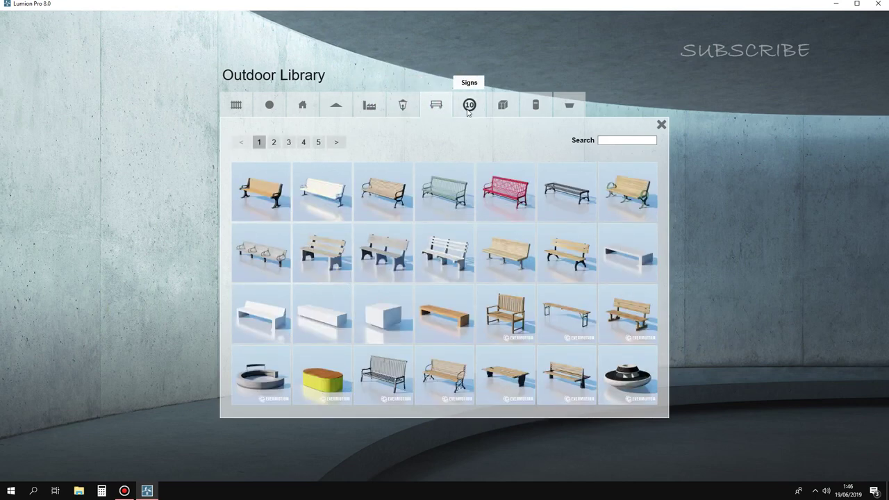
{"action": "left_click", "coordinate": [389, 259]}
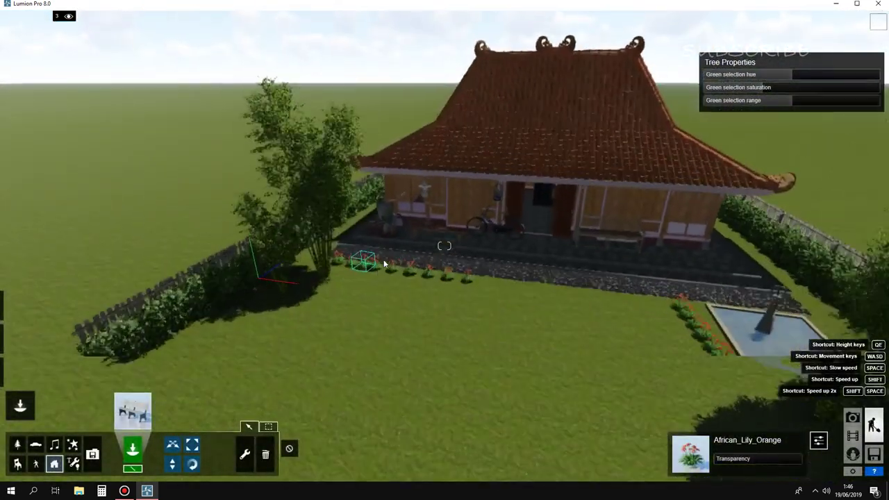
Step: Place a single Bench_010 on the lawn beside the bamboo, cancelling the unwanted row of benches
{"action": "scroll", "coordinate": [384, 264], "scroll_direction": "up", "scroll_amount": 5}
{"action": "right_click_drag", "start_coordinate": [383, 264], "coordinate": [377, 247]}
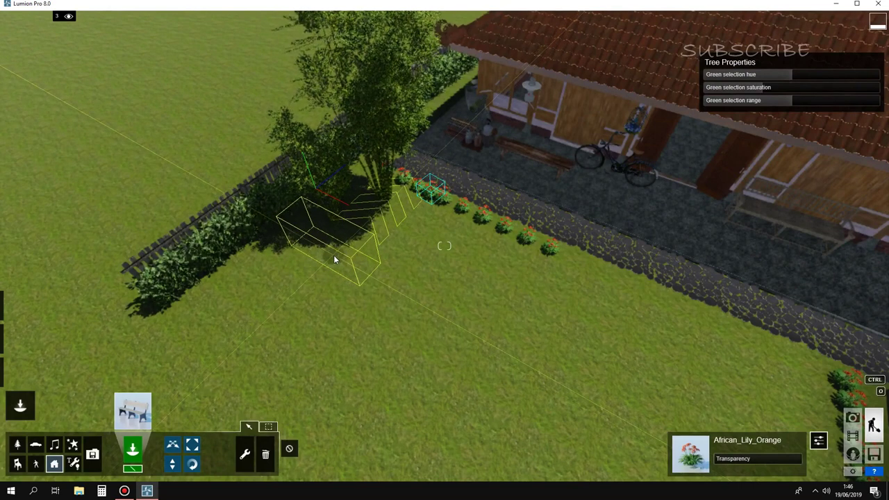
{"action": "left_click", "coordinate": [400, 253]}
{"action": "key", "text": "Return"}
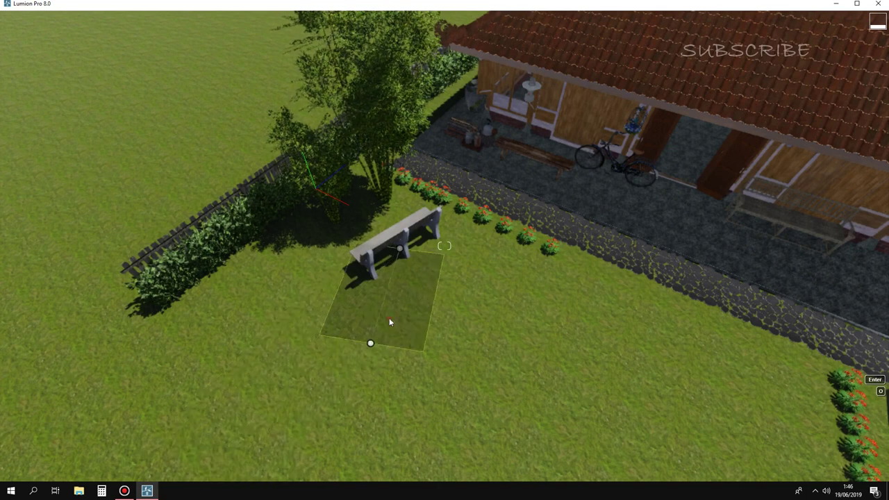
{"action": "left_click", "coordinate": [389, 321], "text": "ctrl"}
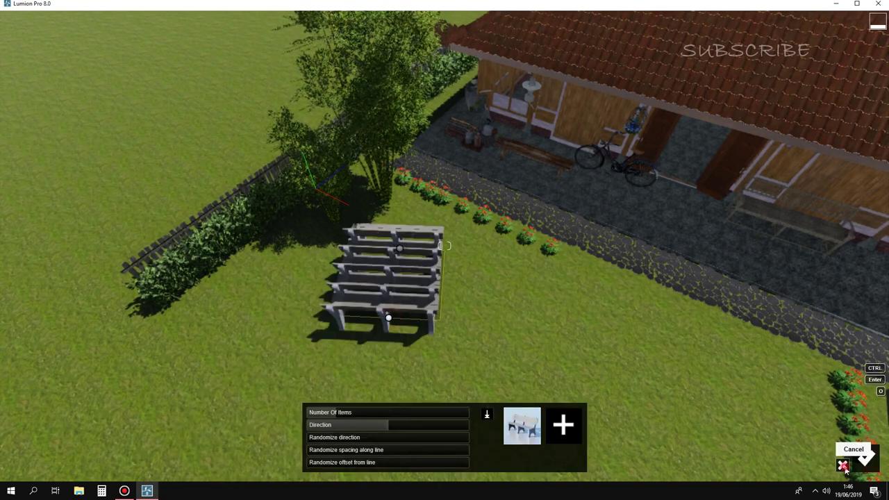
{"action": "left_click", "coordinate": [843, 466]}
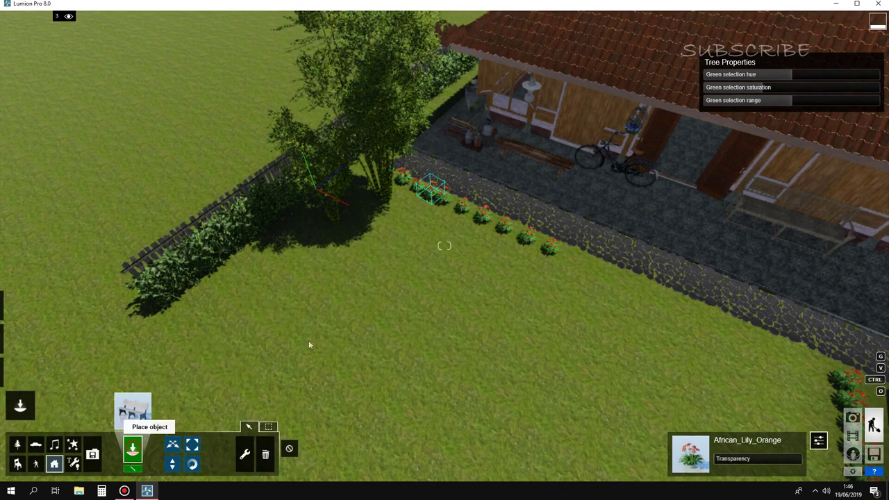
{"action": "left_click", "coordinate": [385, 244]}
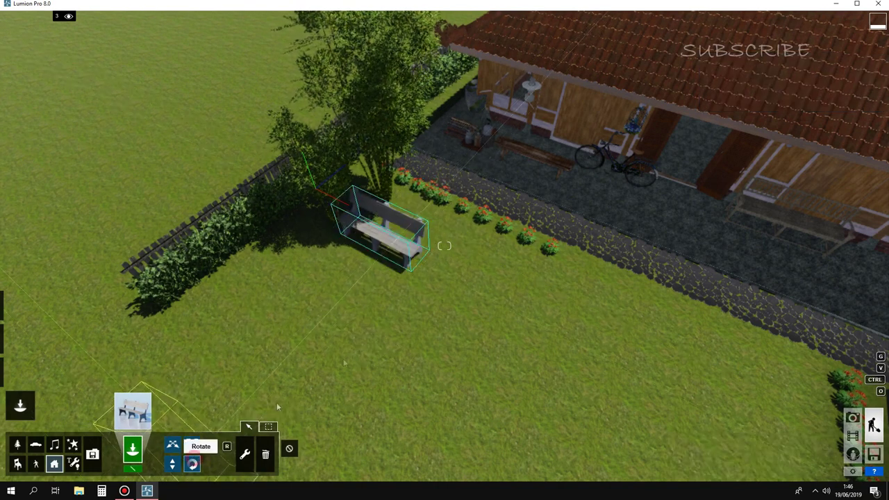
Step: Rotate the placed bench to a new heading beside the bamboo clump
{"action": "left_click_drag", "start_coordinate": [382, 243], "coordinate": [411, 201]}
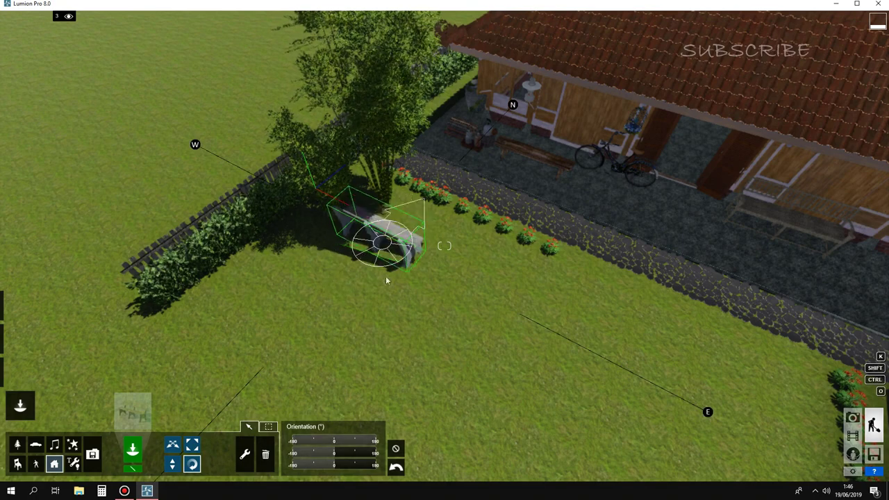
{"action": "left_click_drag", "start_coordinate": [390, 311], "coordinate": [506, 298]}
{"action": "right_click_drag", "start_coordinate": [434, 270], "coordinate": [456, 264]}
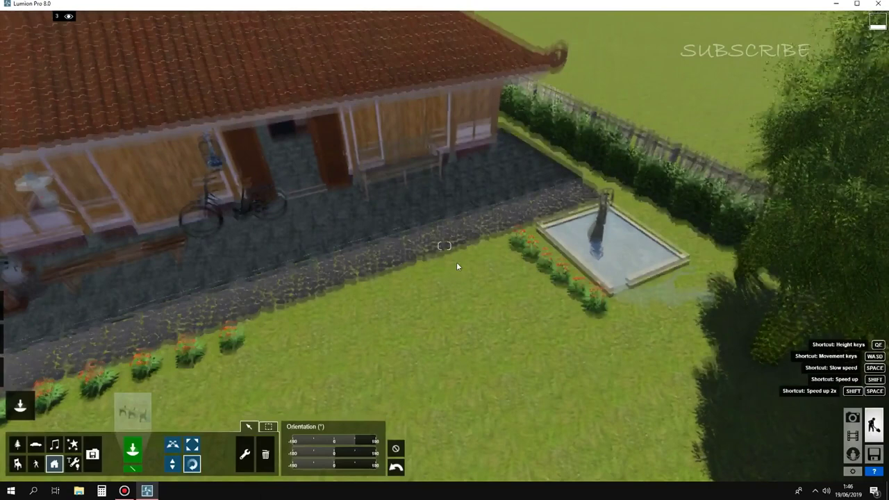
{"action": "scroll", "coordinate": [457, 262], "scroll_direction": "down", "scroll_amount": 5}
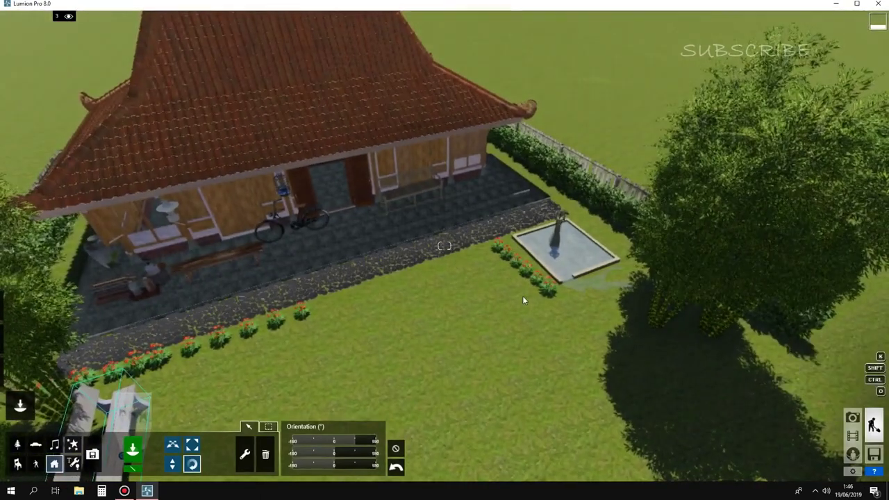
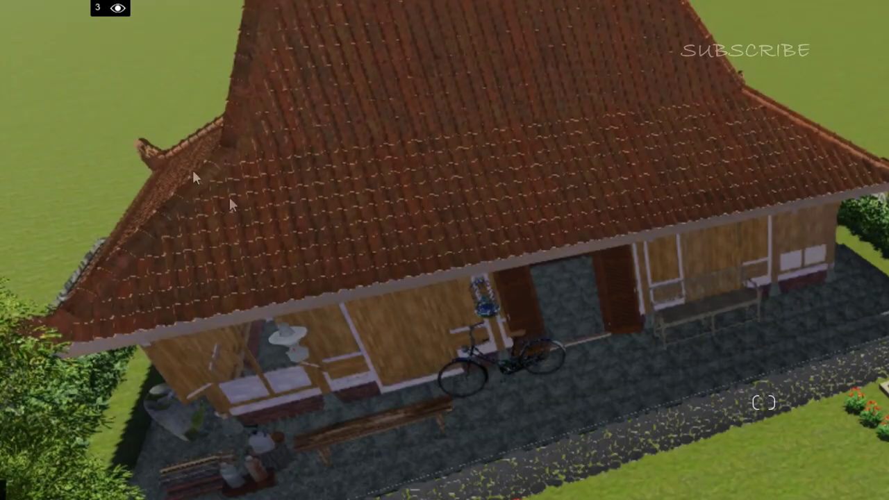
Step: Hide layer 3 and bring up the Landscape terrain tools
{"action": "left_click", "coordinate": [118, 9]}
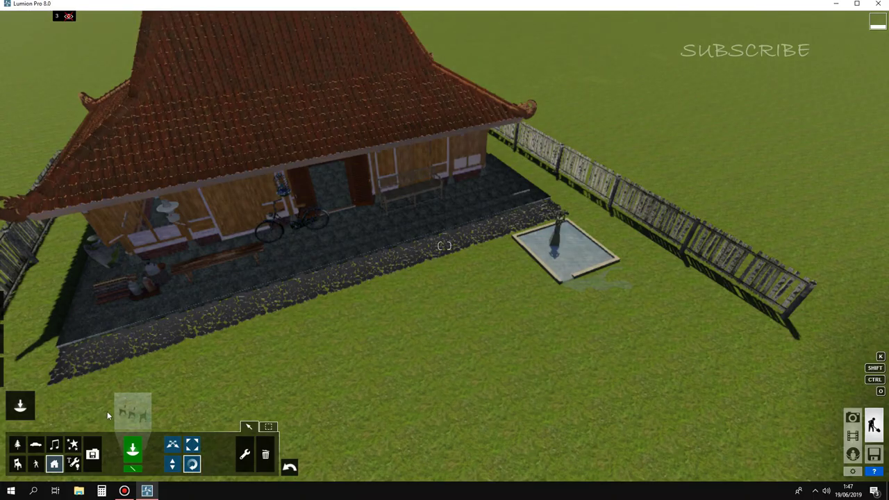
{"action": "mouse_move", "coordinate": [20, 339]}
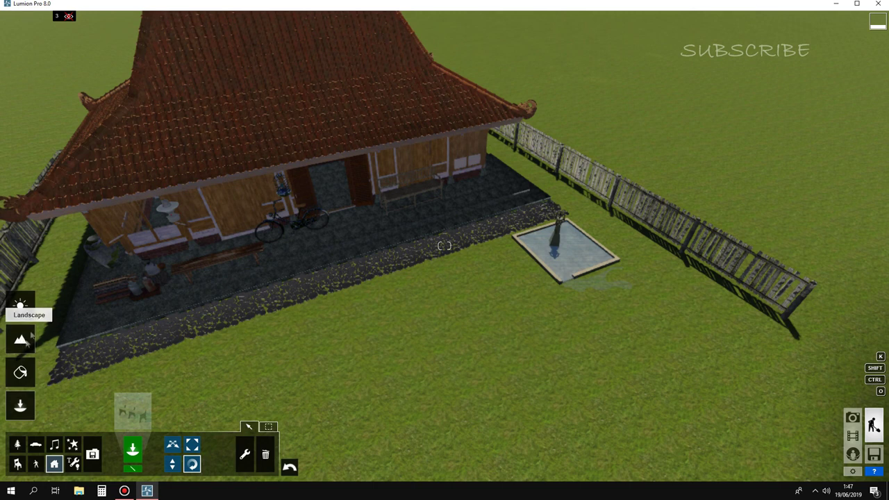
{"action": "left_click", "coordinate": [22, 339]}
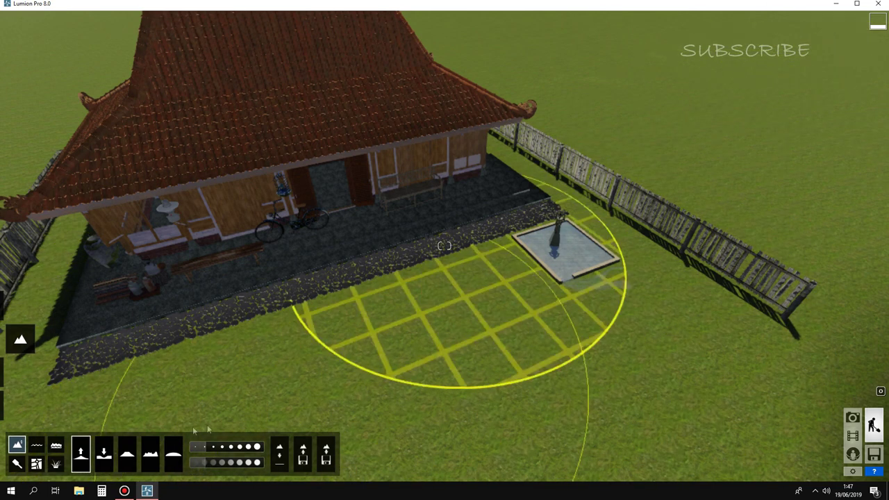
Step: In the landscape Grass settings, adjust the lawn's grass height and reduce its wildness
{"action": "left_click", "coordinate": [37, 444]}
{"action": "left_click", "coordinate": [56, 445]}
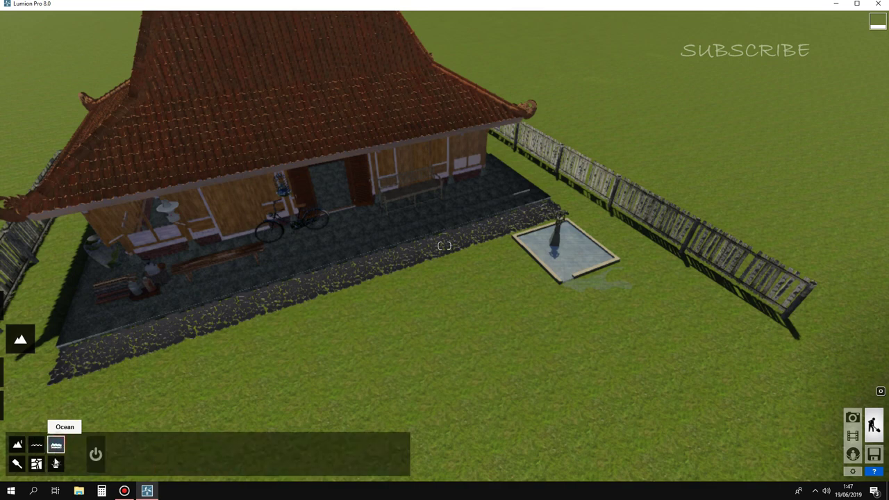
{"action": "left_click", "coordinate": [56, 464]}
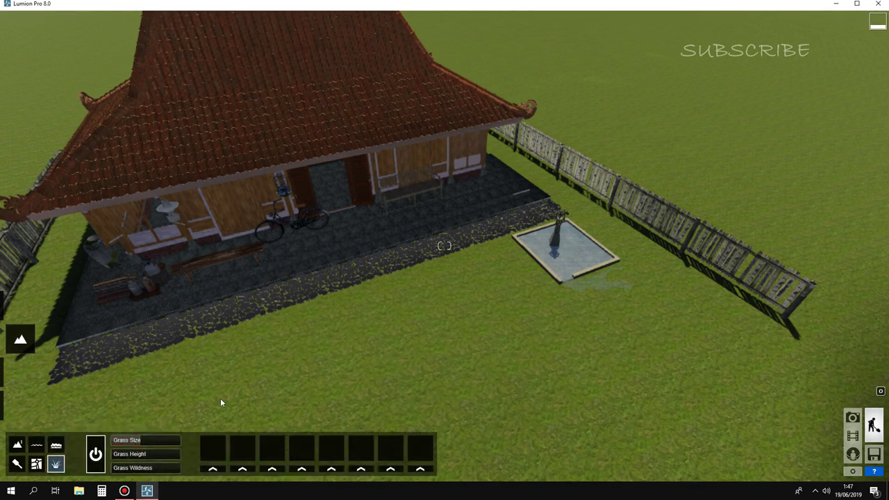
{"action": "key", "text": "q"}
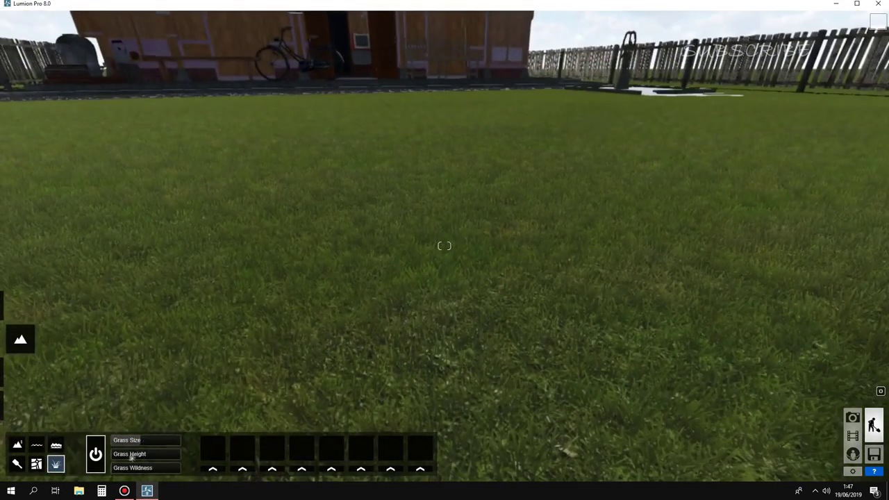
{"action": "left_click_drag", "start_coordinate": [130, 456], "coordinate": [160, 455]}
{"action": "right_click_drag", "start_coordinate": [160, 455], "coordinate": [126, 474]}
{"action": "left_click_drag", "start_coordinate": [127, 470], "coordinate": [142, 470]}
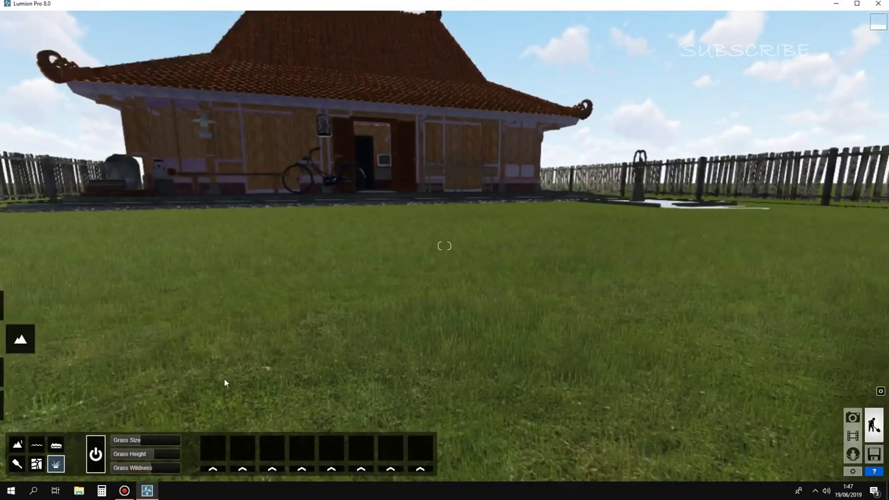
{"action": "key", "text": "s"}
{"action": "key", "text": "e"}
{"action": "left_click", "coordinate": [17, 464]}
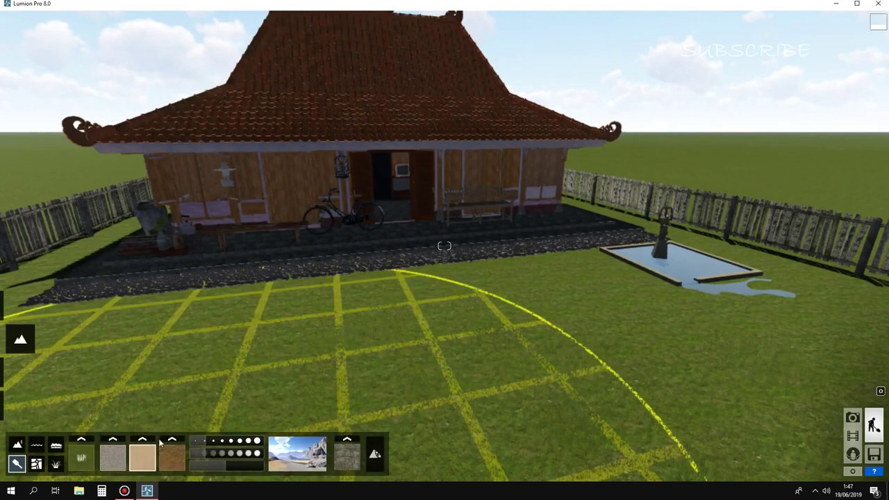
{"action": "mouse_move", "coordinate": [228, 466]}
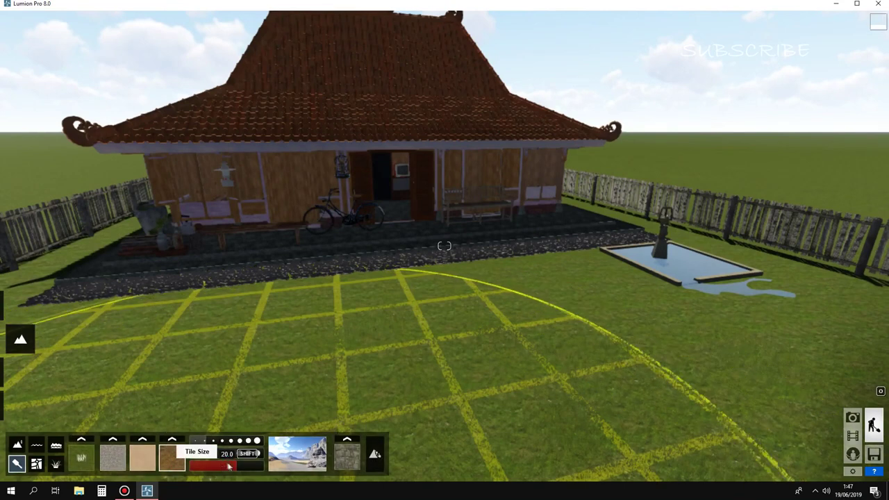
Step: With a smaller brush, paint a sand patch on the lawn and increase the texture tile size
{"action": "left_click_drag", "start_coordinate": [214, 455], "coordinate": [203, 459]}
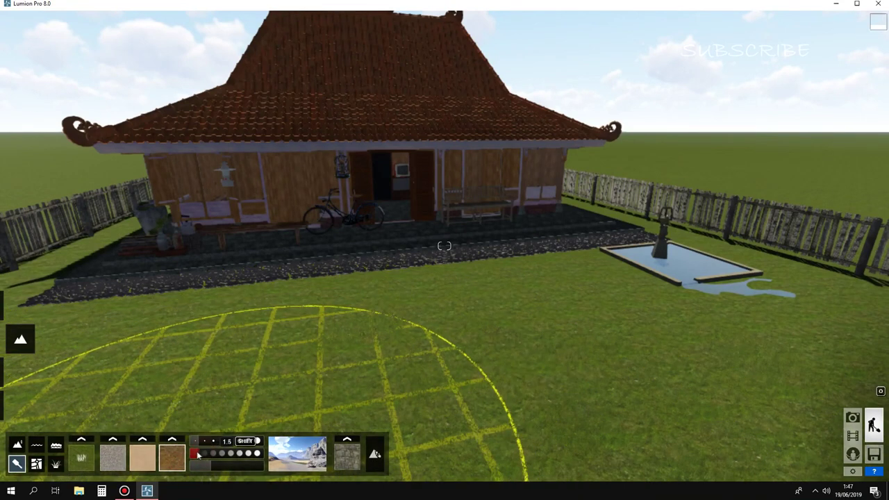
{"action": "right_click_drag", "start_coordinate": [391, 364], "coordinate": [435, 316]}
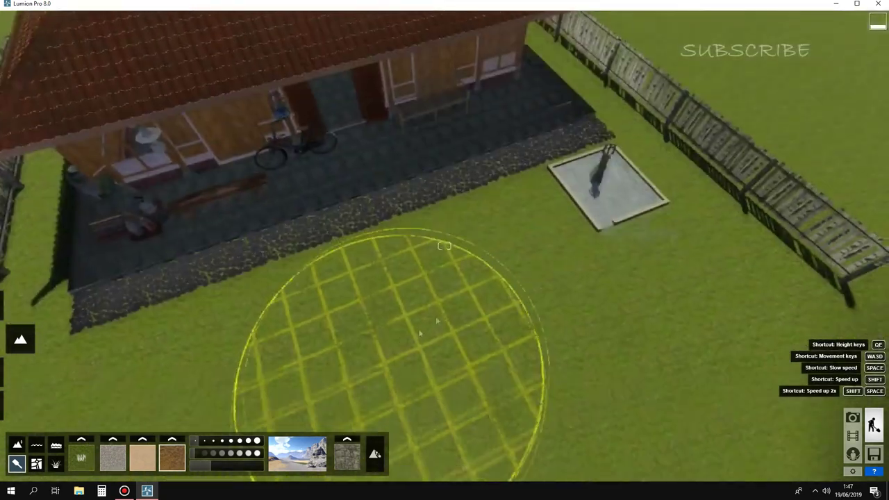
{"action": "left_click", "coordinate": [455, 266]}
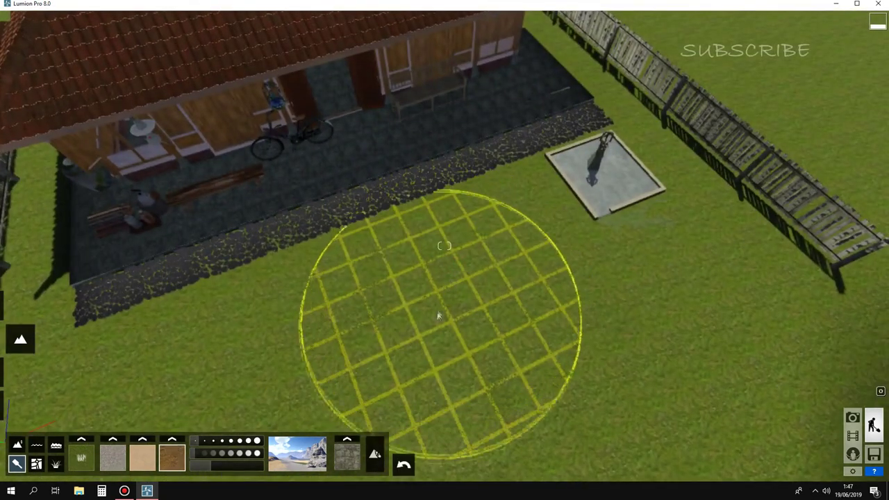
{"action": "left_click", "coordinate": [142, 458]}
{"action": "left_click", "coordinate": [373, 333]}
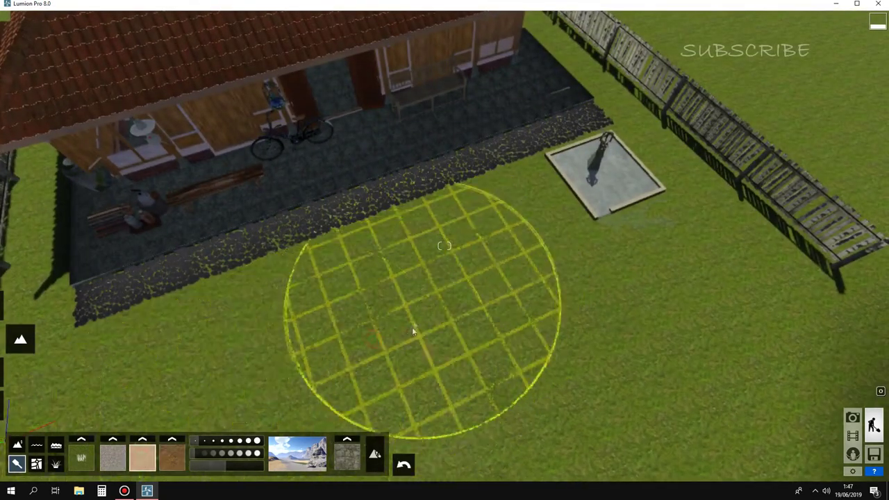
{"action": "left_click", "coordinate": [403, 314]}
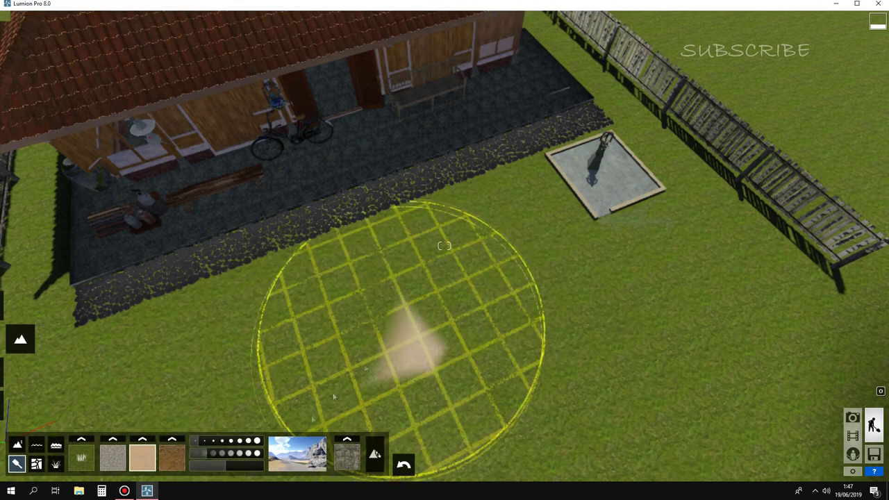
{"action": "left_click_drag", "start_coordinate": [341, 324], "coordinate": [447, 297]}
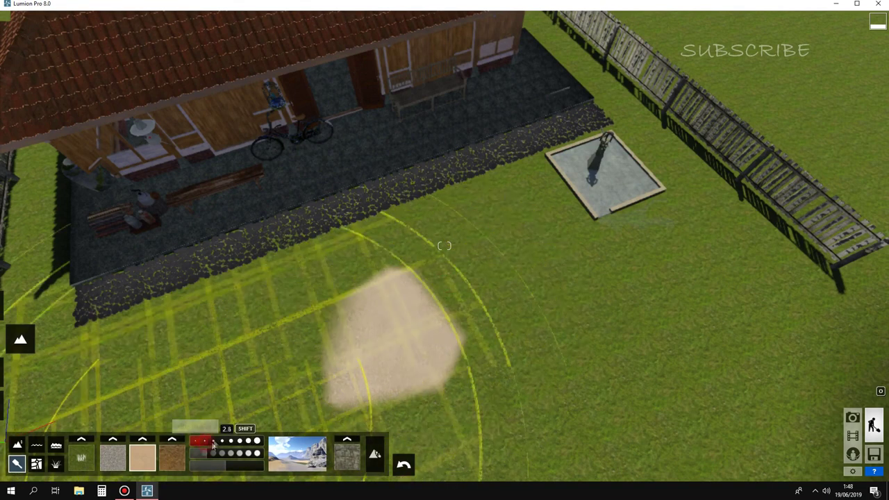
{"action": "left_click_drag", "start_coordinate": [205, 464], "coordinate": [196, 443]}
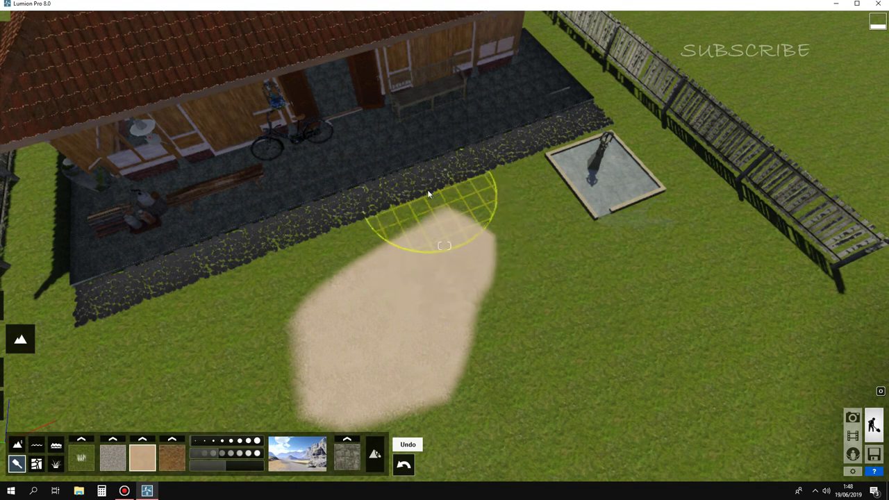
Step: Cover the sand patch with the brown dirt texture to form the path
{"action": "right_click_drag", "start_coordinate": [400, 178], "coordinate": [401, 250]}
{"action": "scroll", "coordinate": [363, 226], "scroll_direction": "up", "scroll_amount": 3}
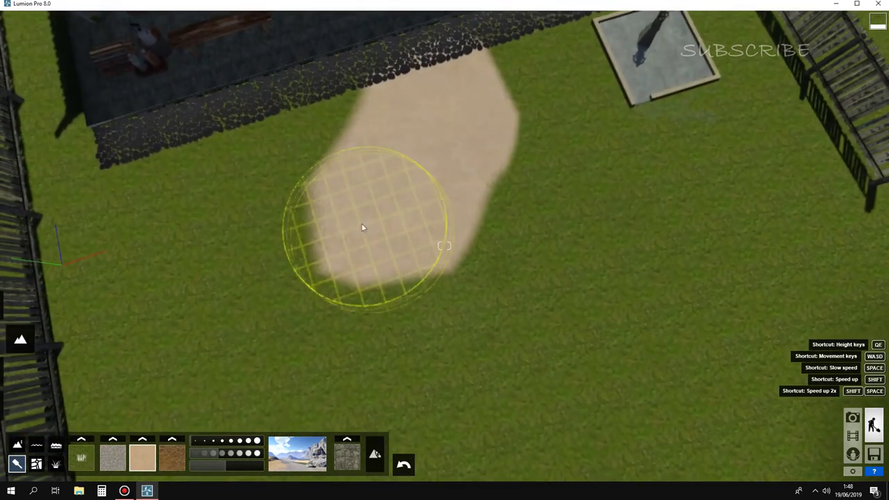
{"action": "left_click", "coordinate": [171, 457]}
{"action": "left_click", "coordinate": [361, 250]}
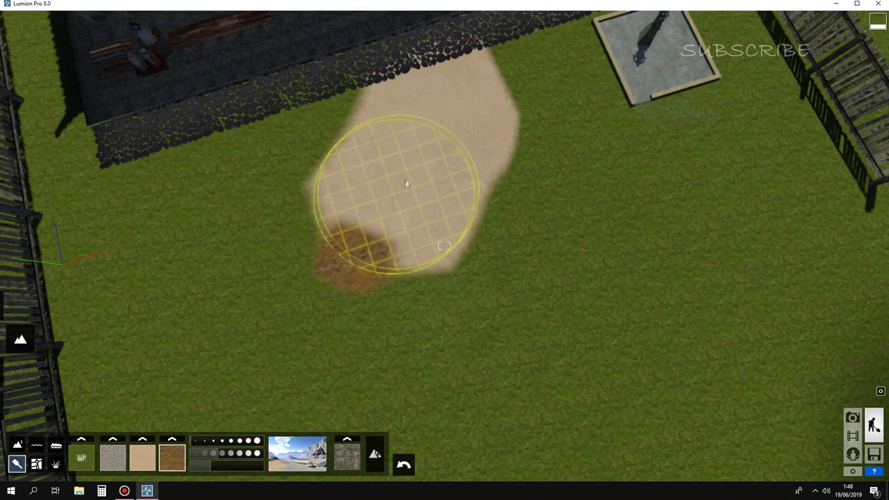
{"action": "left_click_drag", "start_coordinate": [375, 226], "coordinate": [441, 117]}
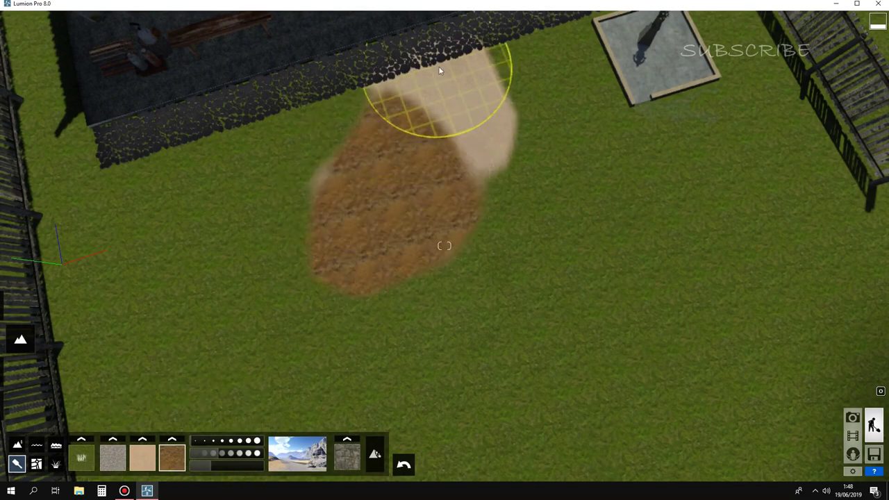
{"action": "mouse_move", "coordinate": [453, 78]}
{"action": "left_mouse_down"}
{"action": "mouse_move", "coordinate": [391, 225]}
{"action": "mouse_move", "coordinate": [322, 271]}
{"action": "left_mouse_up"}
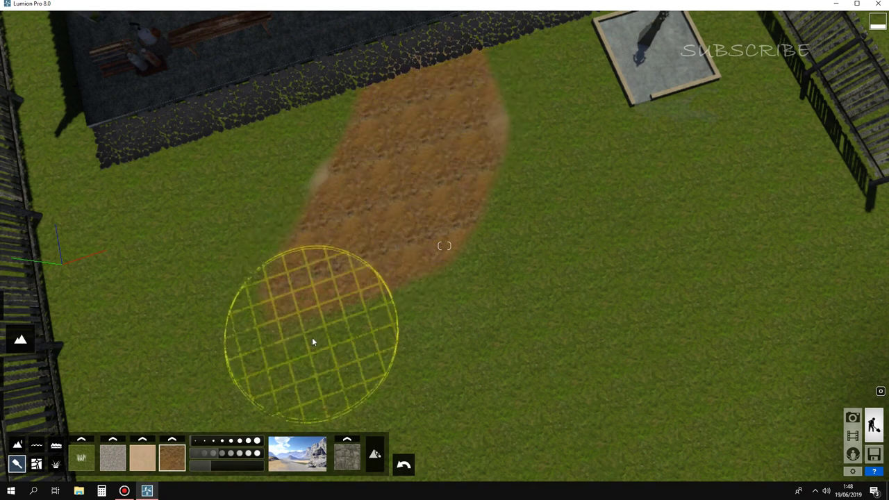
{"action": "left_click_drag", "start_coordinate": [314, 373], "coordinate": [333, 334]}
{"action": "scroll", "coordinate": [348, 389], "scroll_direction": "down", "scroll_amount": 3}
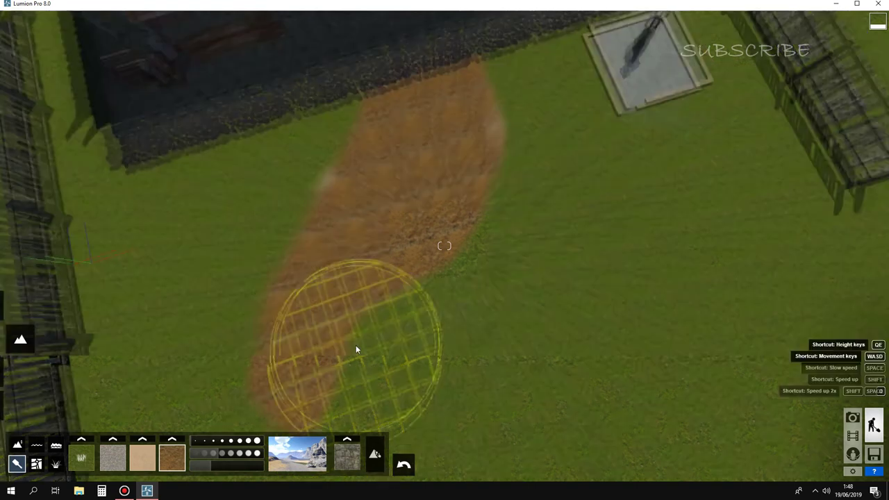
Step: With a larger brush, extend the dirt path forward and paint dirt patches along both fences
{"action": "left_click", "coordinate": [232, 440]}
{"action": "left_click_drag", "start_coordinate": [348, 417], "coordinate": [445, 469]}
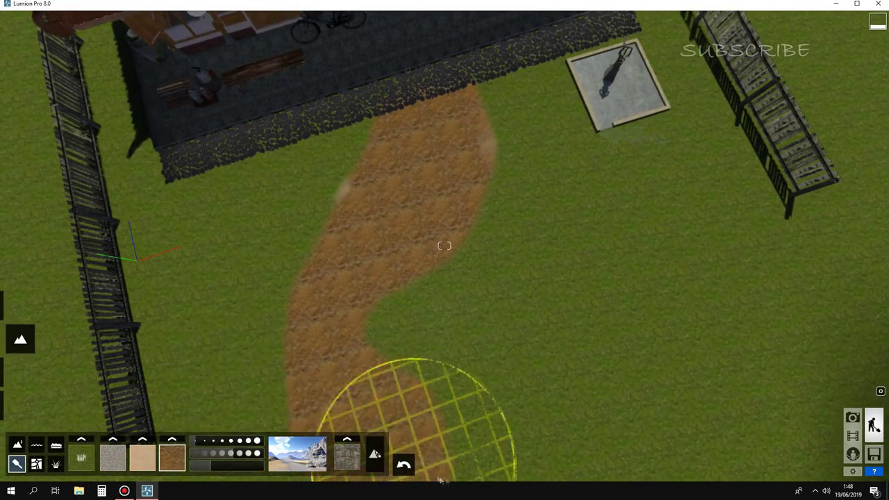
{"action": "mouse_move", "coordinate": [782, 222]}
{"action": "left_mouse_down"}
{"action": "mouse_move", "coordinate": [761, 117]}
{"action": "mouse_move", "coordinate": [695, 122]}
{"action": "left_mouse_up"}
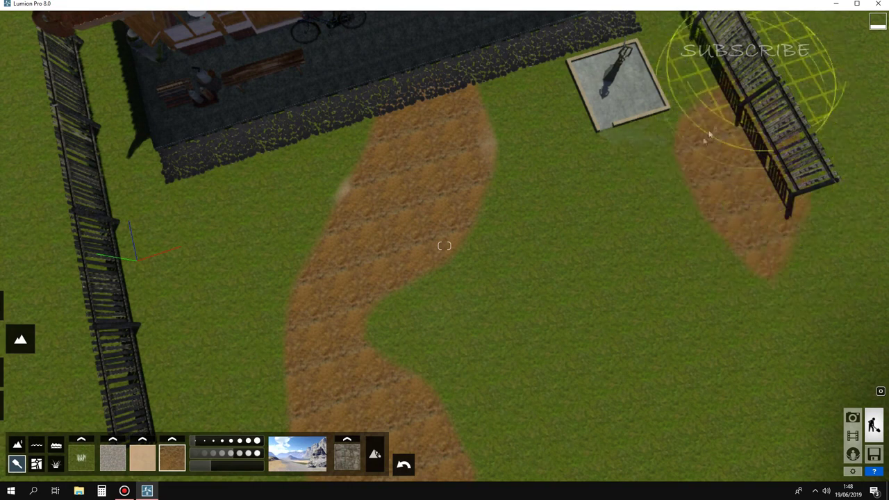
{"action": "mouse_move", "coordinate": [125, 229]}
{"action": "left_mouse_down"}
{"action": "mouse_move", "coordinate": [59, 194]}
{"action": "mouse_move", "coordinate": [55, 326]}
{"action": "left_mouse_up"}
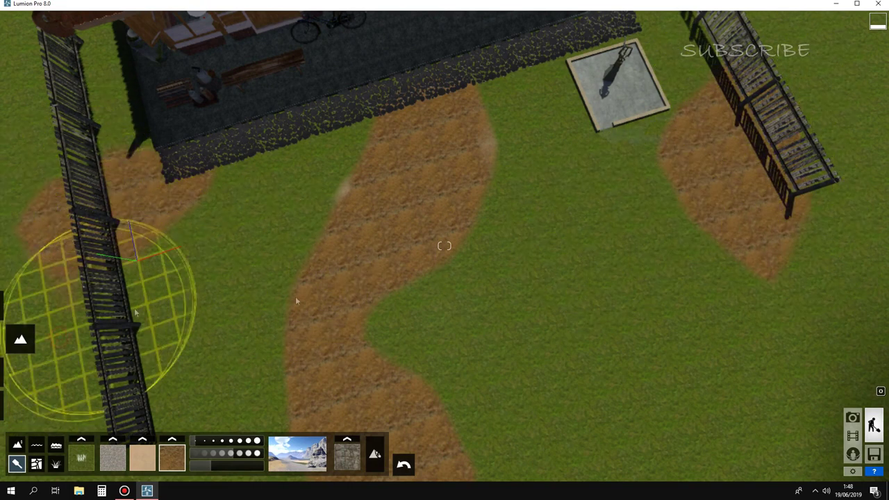
{"action": "left_click_drag", "start_coordinate": [507, 111], "coordinate": [576, 35]}
{"action": "left_click_drag", "start_coordinate": [746, 137], "coordinate": [678, 144]}
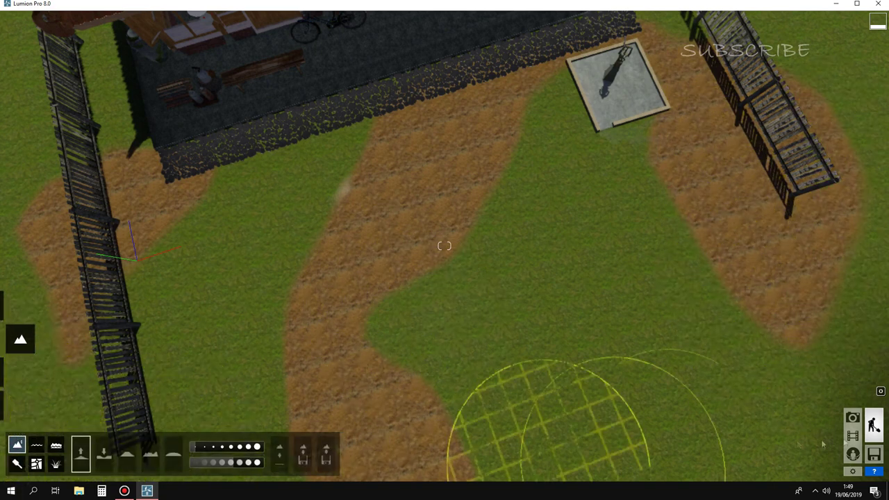
{"action": "left_click", "coordinate": [854, 436]}
Step: Restore the Photo 2 camera view, then unhide layer 3 in Build mode
{"action": "left_click", "coordinate": [853, 417]}
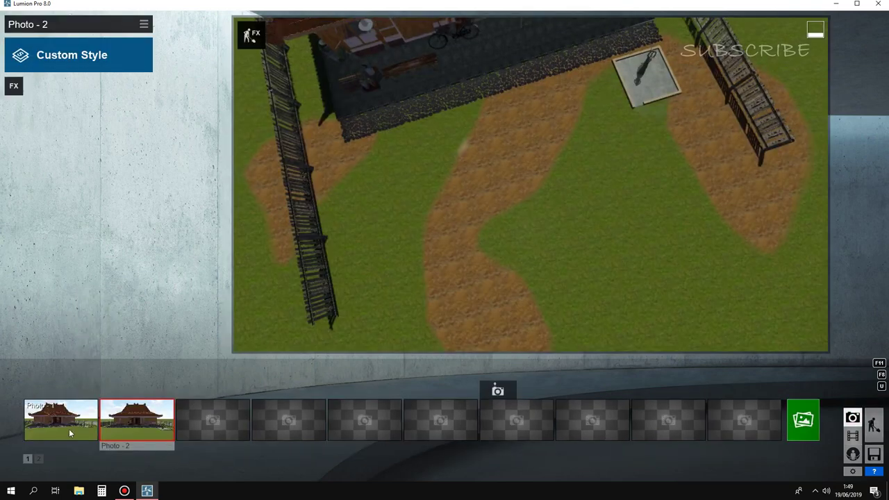
{"action": "left_click", "coordinate": [137, 418]}
{"action": "left_click", "coordinate": [874, 424]}
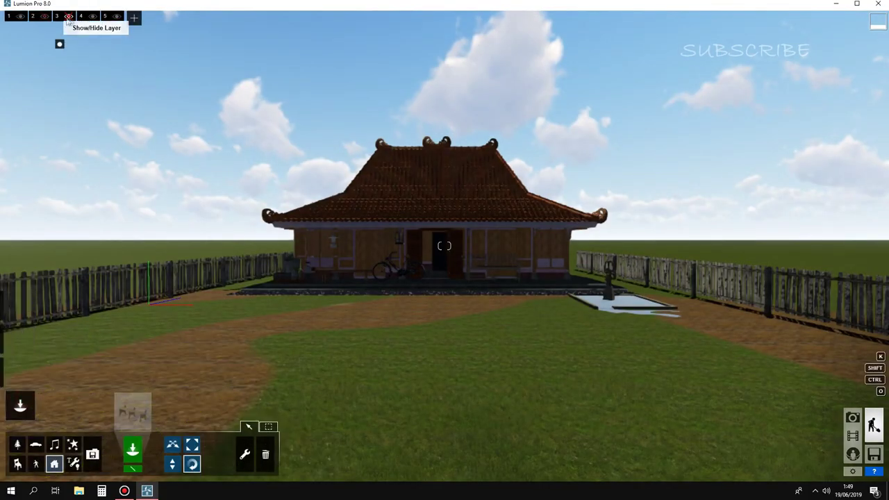
{"action": "left_click", "coordinate": [69, 16]}
{"action": "scroll", "coordinate": [139, 278], "scroll_direction": "up", "scroll_amount": 5}
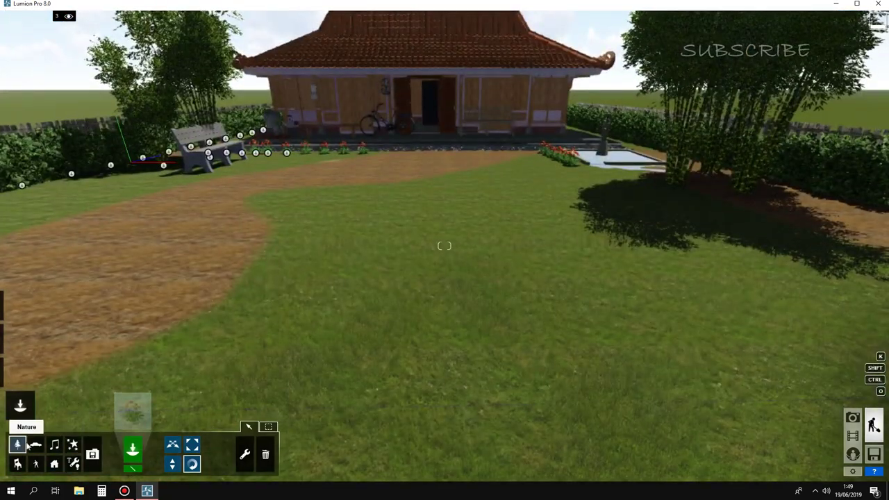
Step: Place a resized rock from the Nature Library rocks tab beside the right flower bed
{"action": "left_click", "coordinate": [133, 409]}
{"action": "left_click", "coordinate": [569, 104]}
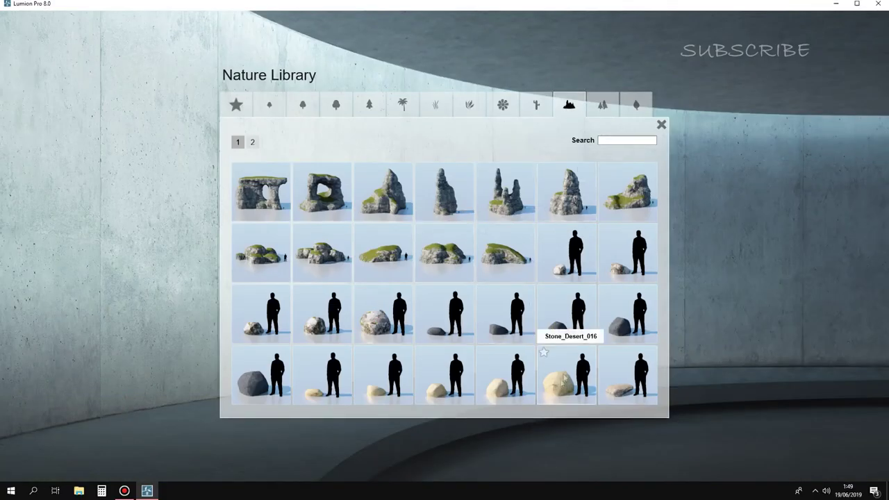
{"action": "left_click", "coordinate": [312, 316]}
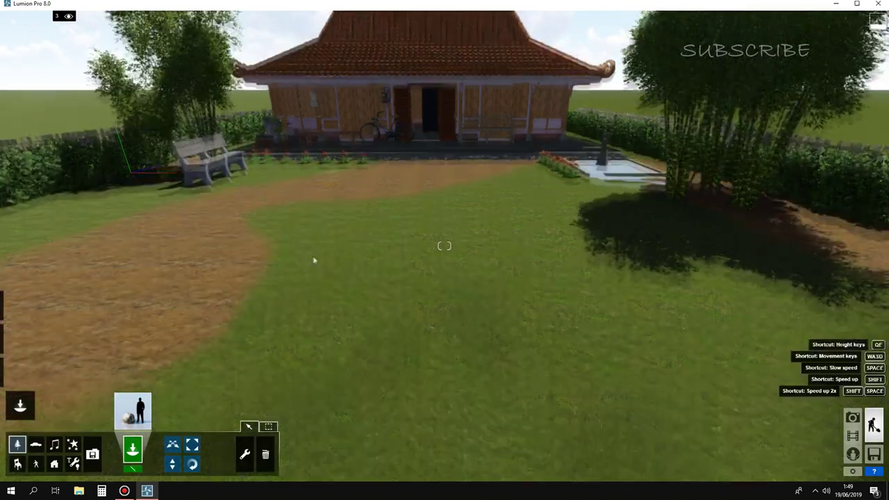
{"action": "right_click_drag", "start_coordinate": [306, 256], "coordinate": [367, 250]}
{"action": "right_click_drag", "start_coordinate": [376, 316], "coordinate": [382, 306]}
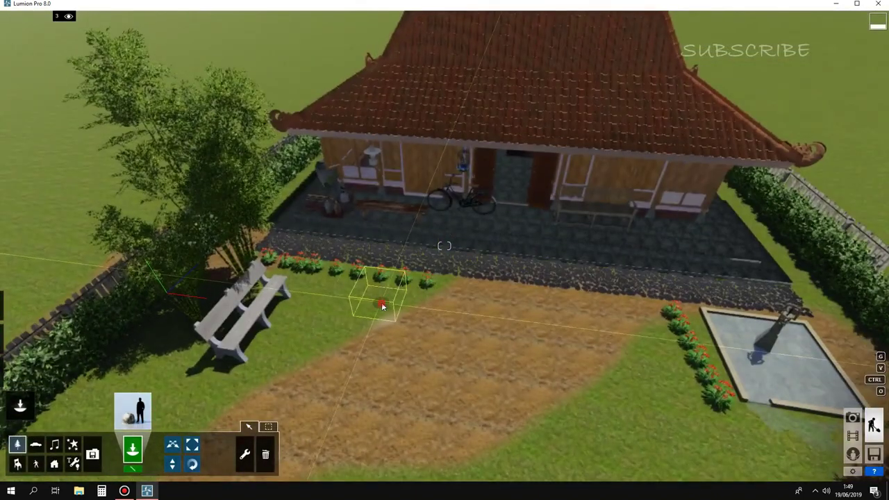
{"action": "left_click", "coordinate": [192, 455]}
{"action": "key", "text": "l"}
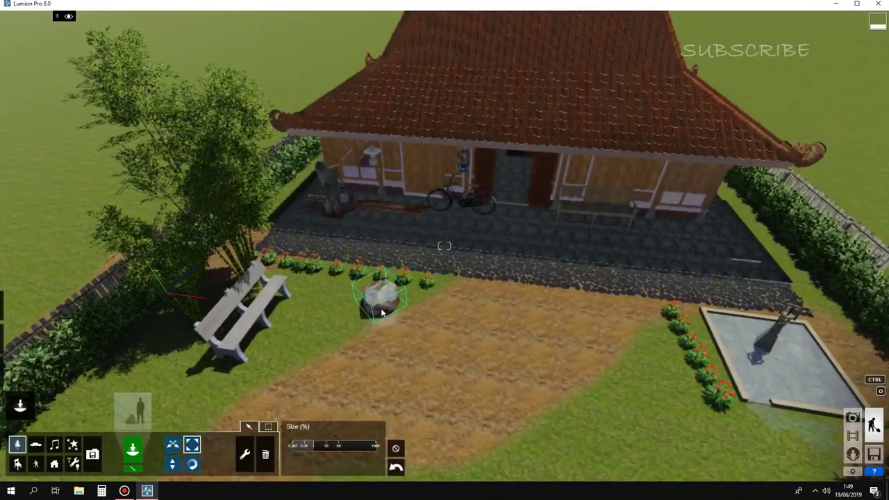
{"action": "left_click", "coordinate": [132, 450]}
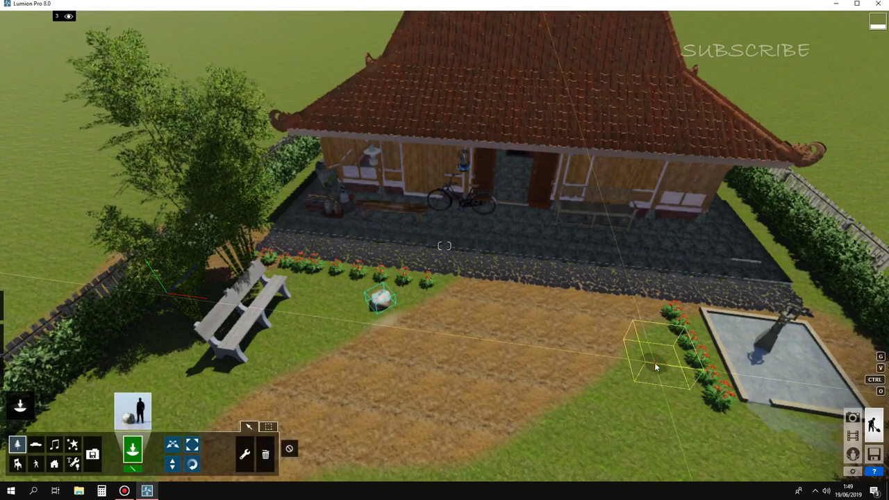
{"action": "left_click", "coordinate": [653, 356]}
{"action": "left_click", "coordinate": [192, 445]}
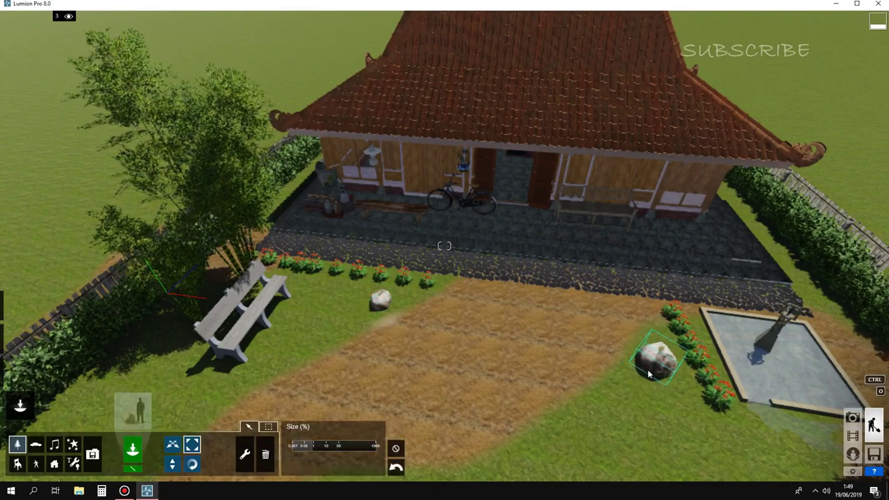
Step: Add two more stones on the lawn near the bench
{"action": "left_click", "coordinate": [132, 410]}
{"action": "left_click", "coordinate": [376, 316]}
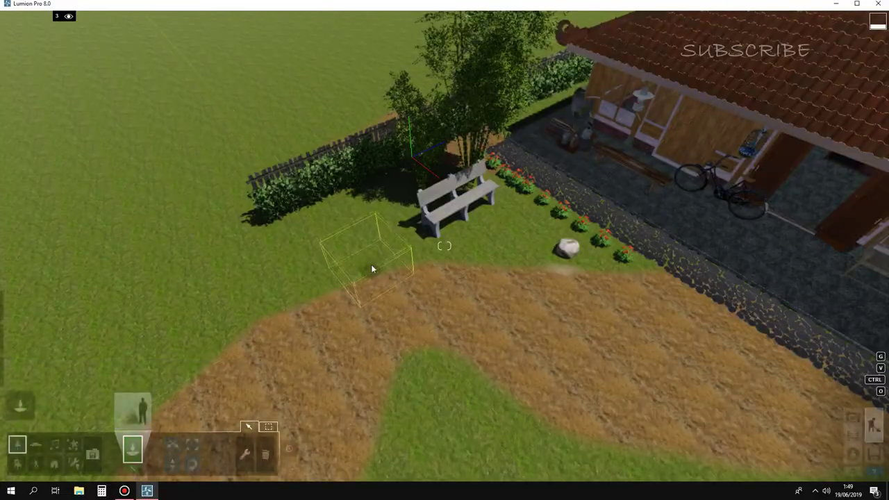
{"action": "left_click", "coordinate": [371, 264]}
{"action": "left_click", "coordinate": [191, 445]}
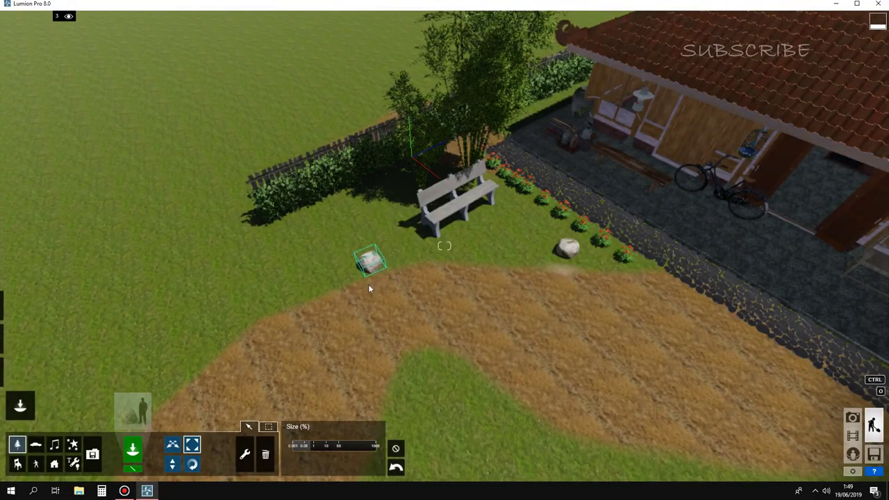
{"action": "left_click", "coordinate": [136, 410]}
{"action": "left_click", "coordinate": [382, 313]}
{"action": "left_click", "coordinate": [395, 226]}
{"action": "mouse_move", "coordinate": [414, 313]}
{"action": "right_mouse_down"}
{"action": "mouse_move", "coordinate": [544, 252]}
{"action": "mouse_move", "coordinate": [543, 199]}
{"action": "right_mouse_up"}
{"action": "right_click_drag", "start_coordinate": [444, 262], "coordinate": [444, 208]}
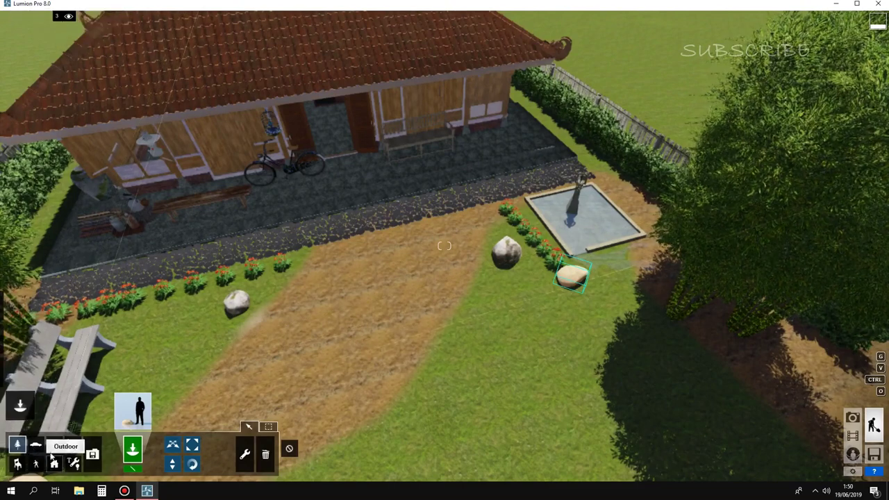
Step: Pick Grass_Green_004_x1 from the Nature Library grass tab and place a clump beside the rock
{"action": "left_click", "coordinate": [147, 410]}
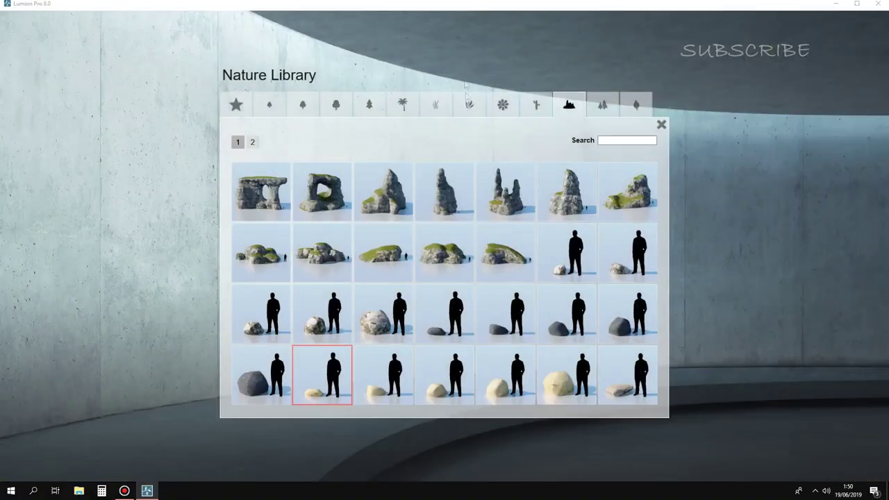
{"action": "left_click", "coordinate": [435, 106]}
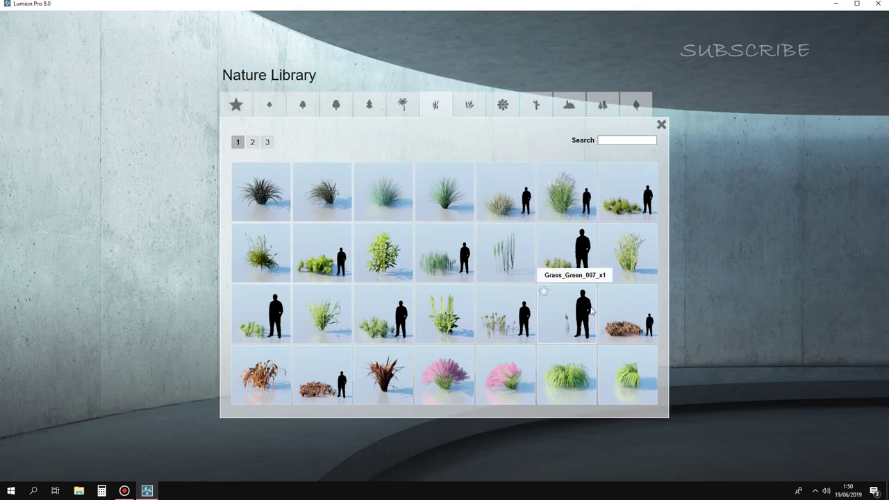
{"action": "left_click", "coordinate": [638, 258]}
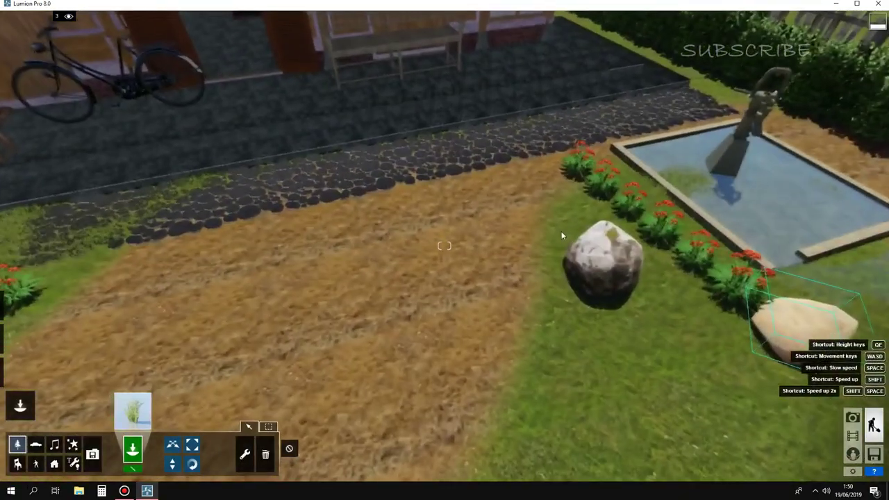
{"action": "left_click", "coordinate": [562, 233]}
{"action": "scroll", "coordinate": [538, 319], "scroll_direction": "down", "scroll_amount": 5}
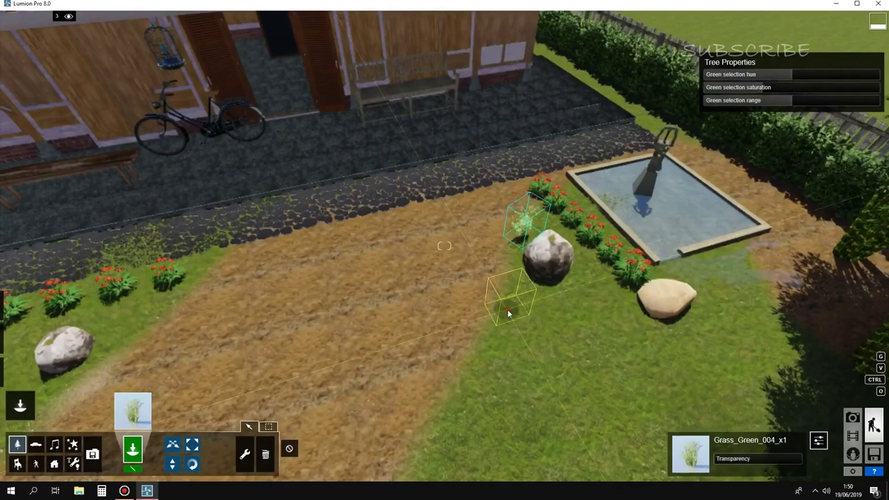
{"action": "scroll", "coordinate": [507, 309], "scroll_direction": "up", "scroll_amount": 3}
{"action": "scroll", "coordinate": [490, 299], "scroll_direction": "up", "scroll_amount": 3}
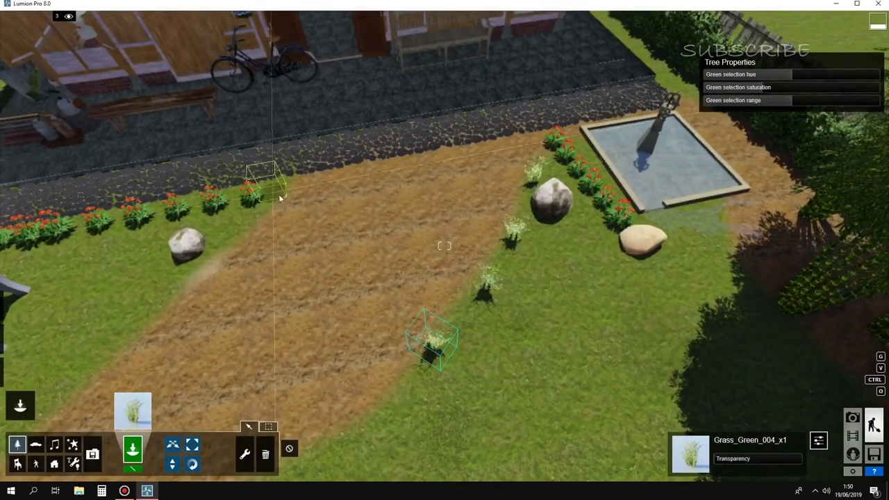
Step: Orbit around the garden to inspect the grass clumps by the path and bench
{"action": "right_click_drag", "start_coordinate": [219, 303], "coordinate": [206, 184]}
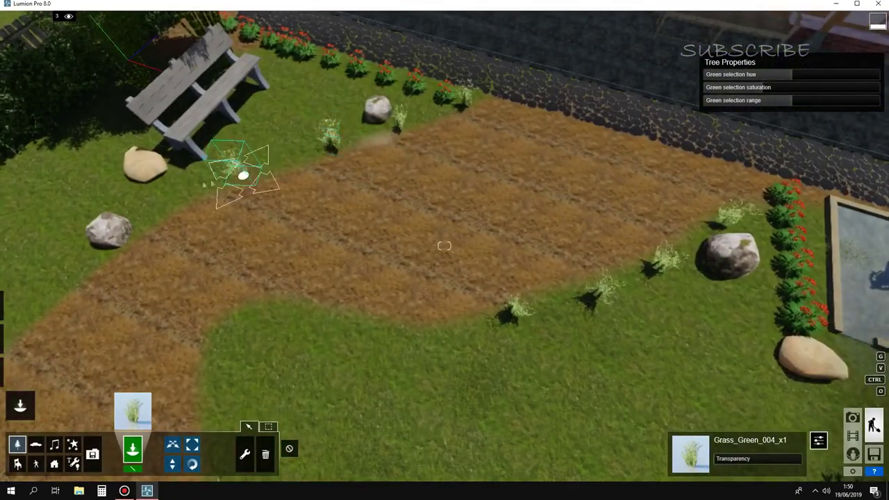
{"action": "scroll", "coordinate": [292, 337], "scroll_direction": "down", "scroll_amount": 4}
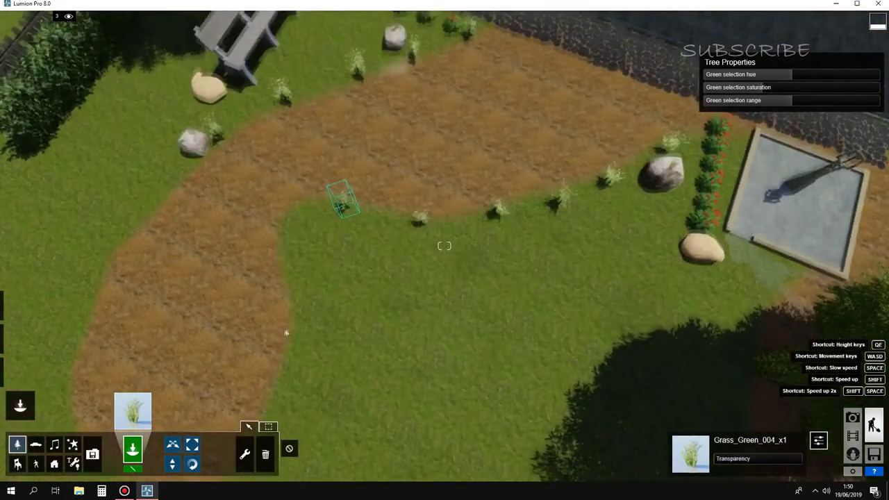
{"action": "scroll", "coordinate": [295, 340], "scroll_direction": "up", "scroll_amount": 2}
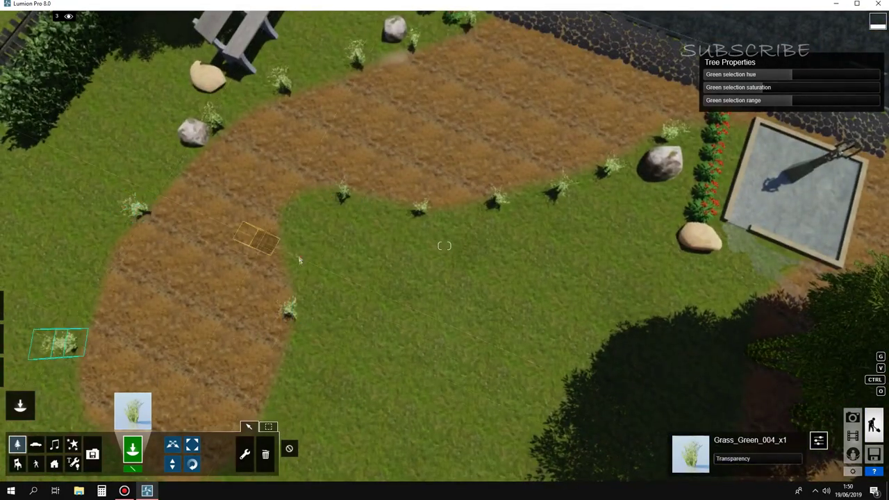
{"action": "scroll", "coordinate": [415, 227], "scroll_direction": "down", "scroll_amount": 3}
{"action": "right_click_drag", "start_coordinate": [414, 227], "coordinate": [414, 181]}
{"action": "scroll", "coordinate": [415, 181], "scroll_direction": "up", "scroll_amount": 2}
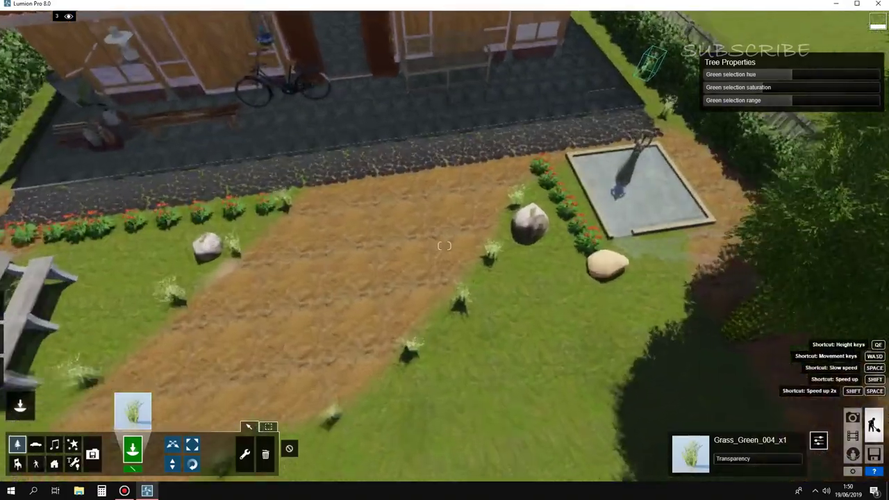
{"action": "scroll", "coordinate": [482, 310], "scroll_direction": "up", "scroll_amount": 3}
{"action": "right_click_drag", "start_coordinate": [482, 311], "coordinate": [546, 361]}
{"action": "scroll", "coordinate": [546, 366], "scroll_direction": "down", "scroll_amount": 3}
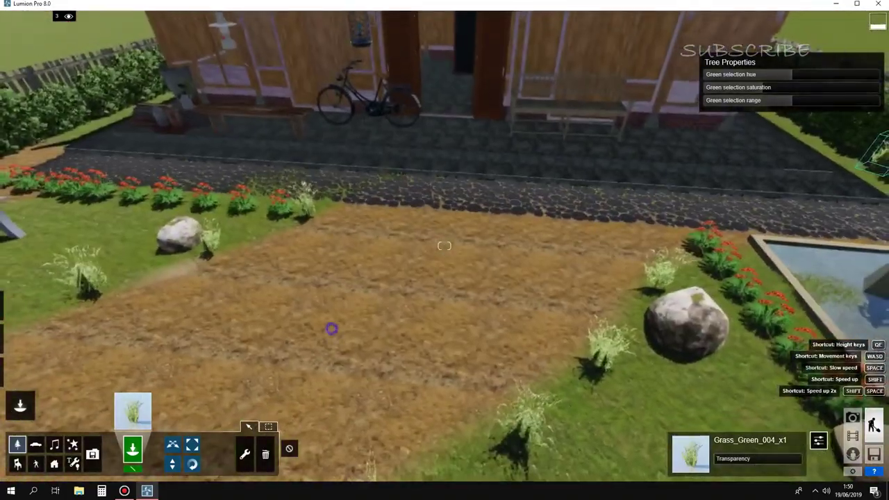
{"action": "right_click_drag", "start_coordinate": [331, 327], "coordinate": [289, 245]}
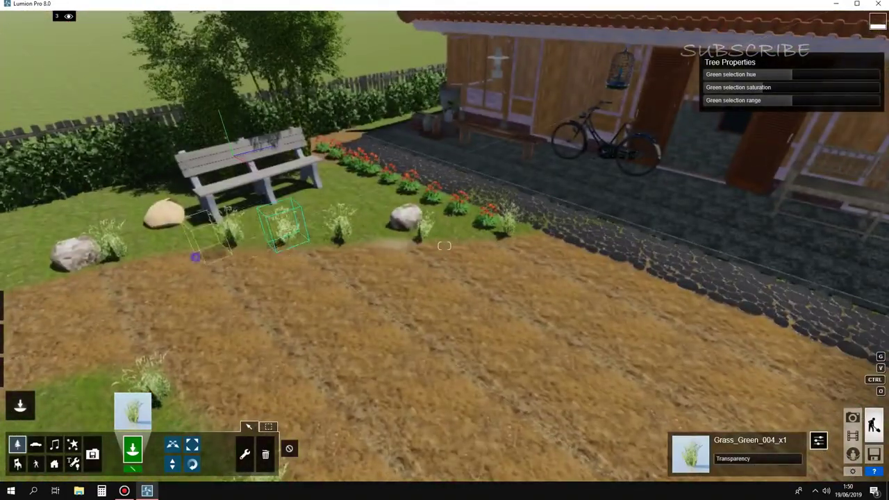
{"action": "right_click_drag", "start_coordinate": [195, 258], "coordinate": [233, 169]}
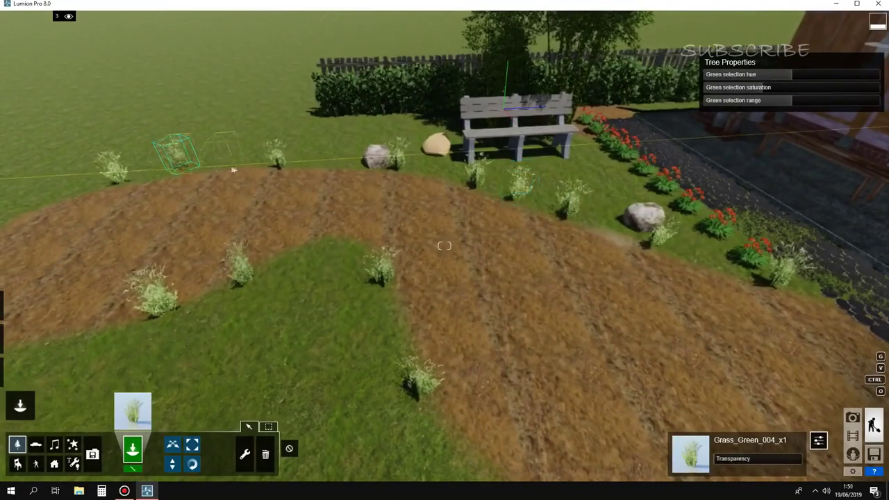
{"action": "mouse_move", "coordinate": [585, 332]}
{"action": "right_mouse_down"}
{"action": "mouse_move", "coordinate": [188, 148]}
{"action": "mouse_move", "coordinate": [468, 389]}
{"action": "mouse_move", "coordinate": [609, 233]}
{"action": "right_mouse_up"}
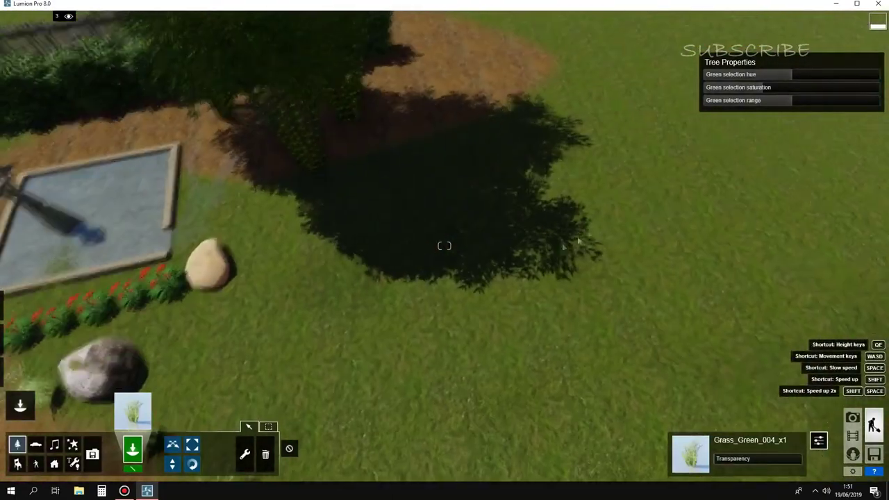
{"action": "left_click", "coordinate": [133, 413]}
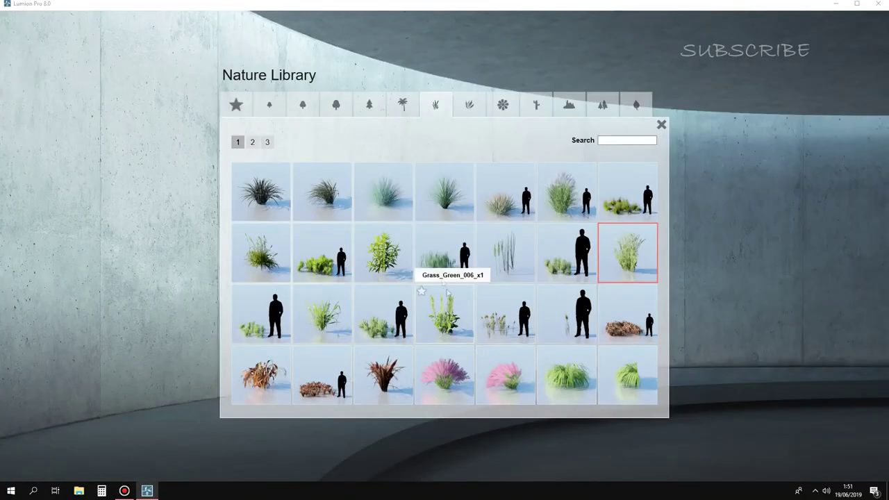
Step: Place a tall Grass_Green_006_x1 plant on the lawn and show layer 2's background trees
{"action": "left_click", "coordinate": [627, 253]}
{"action": "mouse_move", "coordinate": [617, 270]}
{"action": "right_mouse_down"}
{"action": "mouse_move", "coordinate": [630, 268]}
{"action": "mouse_move", "coordinate": [622, 300]}
{"action": "mouse_move", "coordinate": [337, 309]}
{"action": "right_mouse_up"}
{"action": "left_click", "coordinate": [622, 300]}
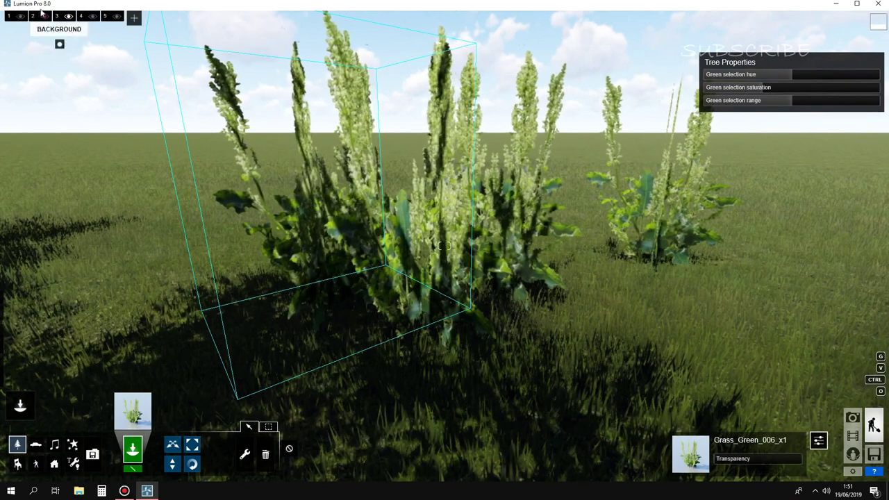
{"action": "mouse_move", "coordinate": [44, 16]}
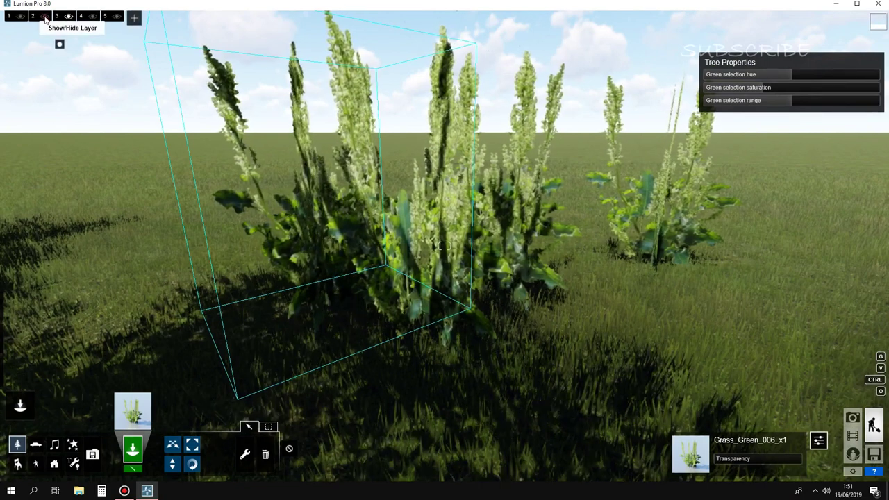
{"action": "left_click", "coordinate": [44, 16]}
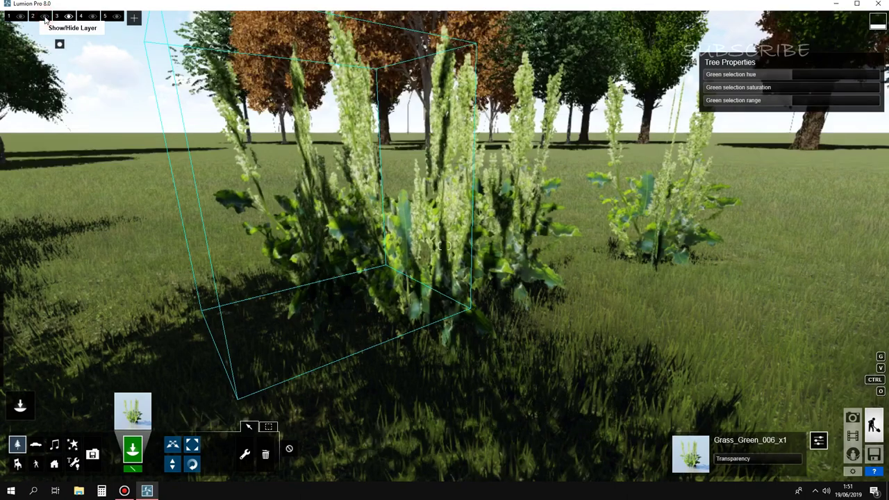
Step: Restore the Photo 1 and Photo 2 camera views, then return to Build mode
{"action": "left_click", "coordinate": [853, 417]}
{"action": "left_click", "coordinate": [63, 425]}
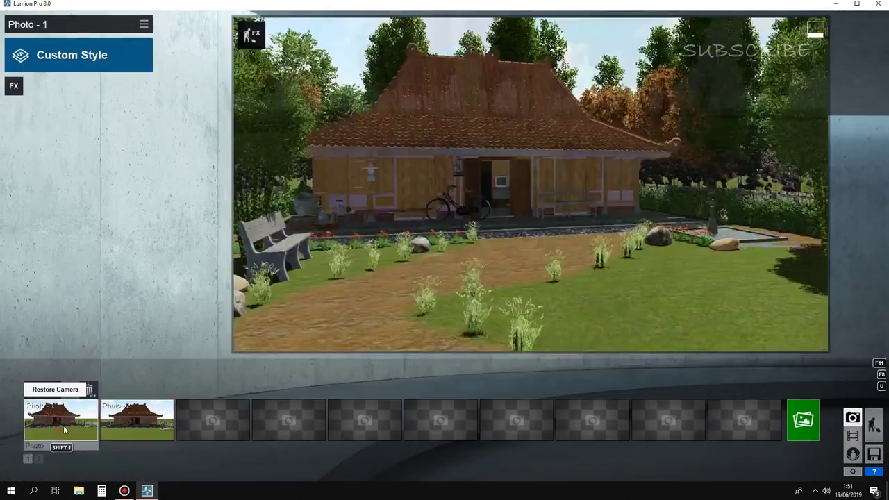
{"action": "left_click", "coordinate": [142, 421]}
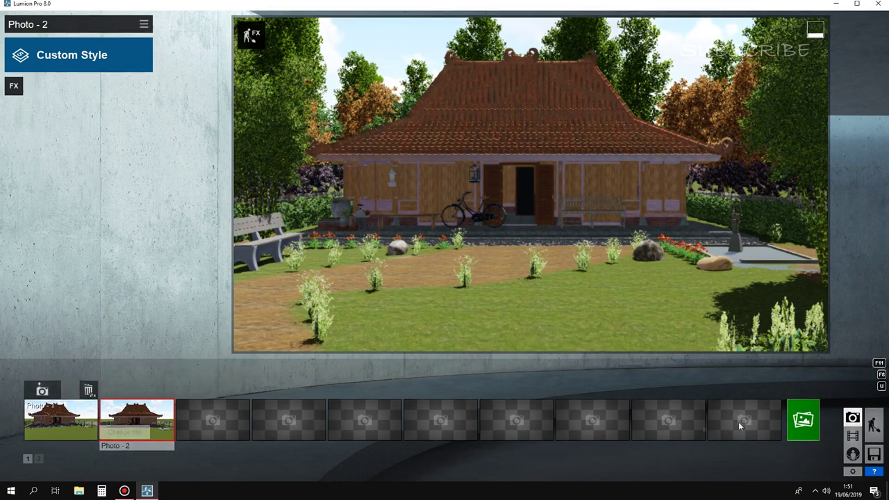
{"action": "left_click", "coordinate": [874, 425]}
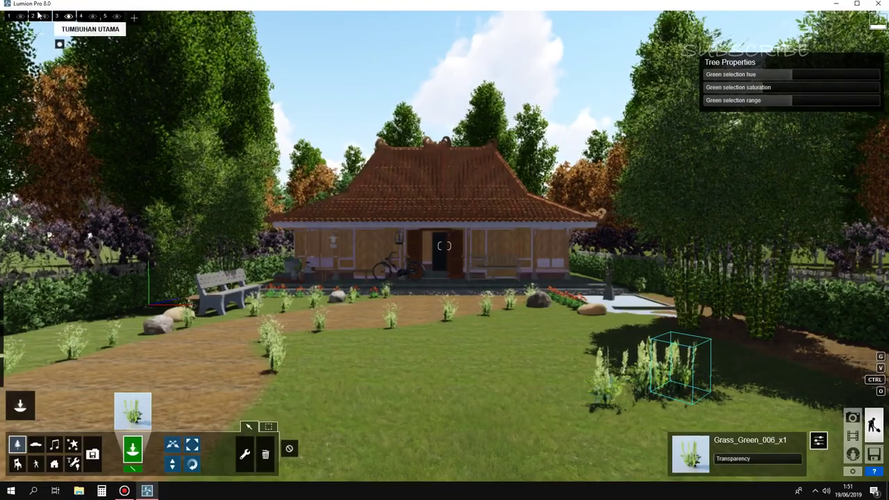
Step: Hide plant layers 2 and 3, close the Nature Library, and open the Character Library
{"action": "left_click", "coordinate": [56, 17]}
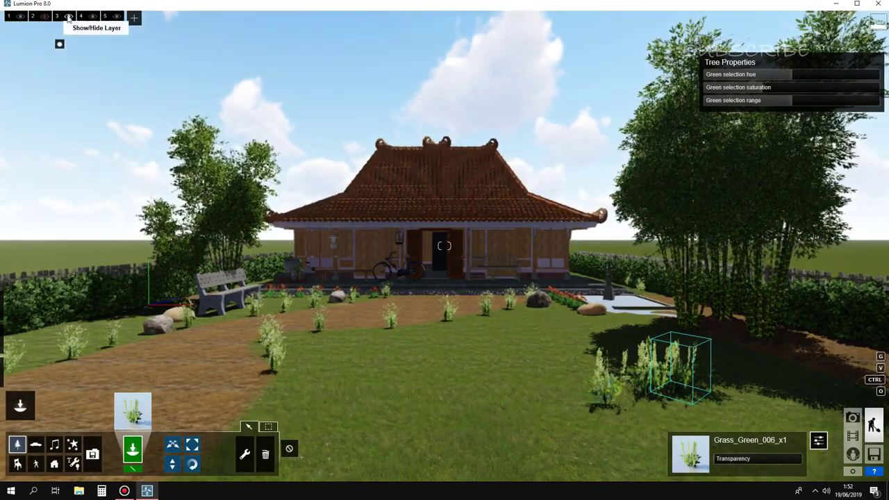
{"action": "left_click", "coordinate": [68, 16]}
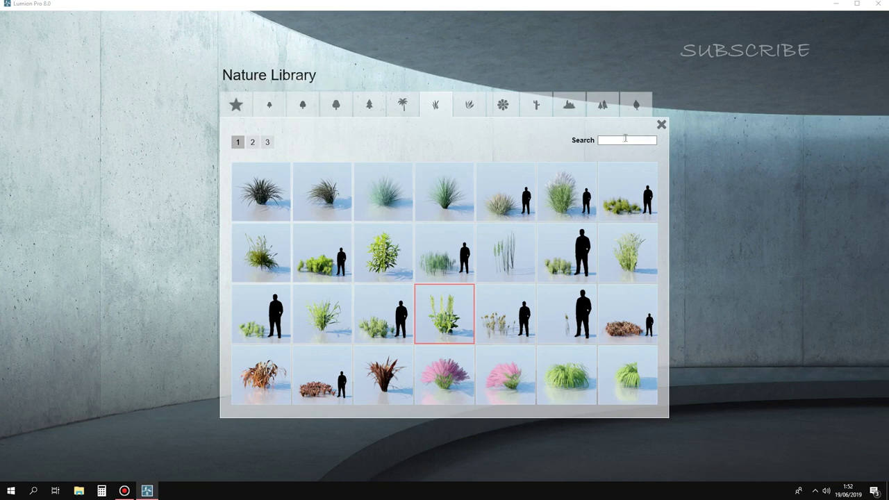
{"action": "left_click", "coordinate": [661, 126]}
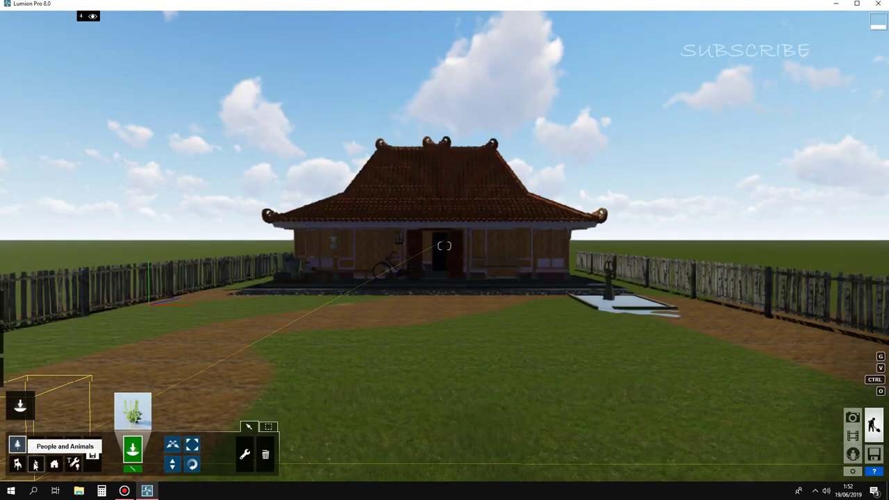
{"action": "left_click", "coordinate": [36, 464]}
{"action": "left_click", "coordinate": [132, 410]}
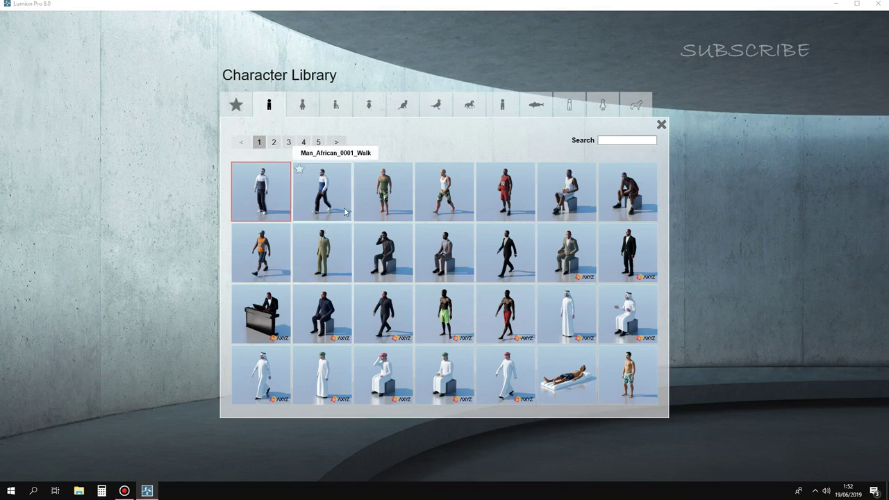
Step: Choose Man_Asian_0014_Idle from page 2 of the men and place him by the house wall
{"action": "left_click", "coordinate": [309, 182]}
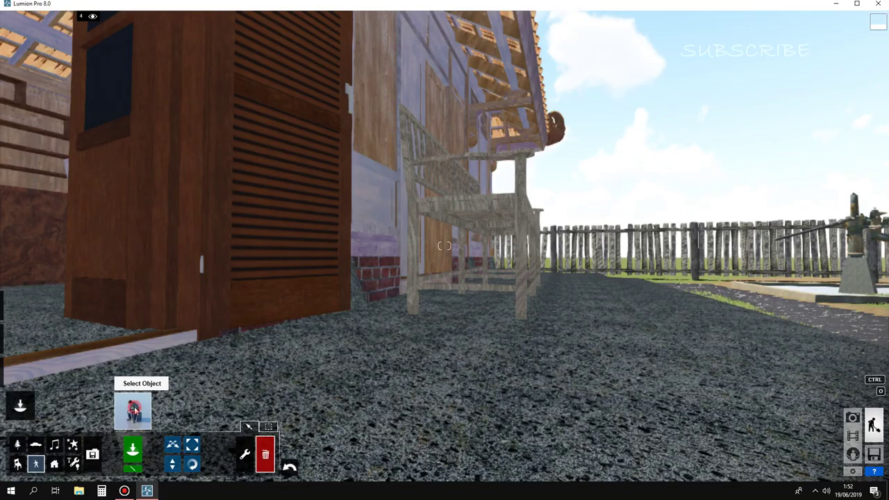
{"action": "left_click", "coordinate": [134, 409]}
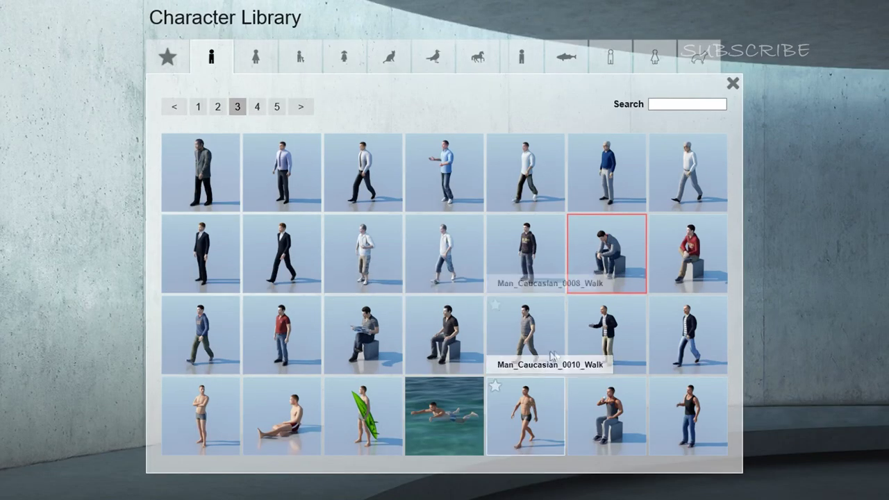
{"action": "left_click", "coordinate": [256, 109]}
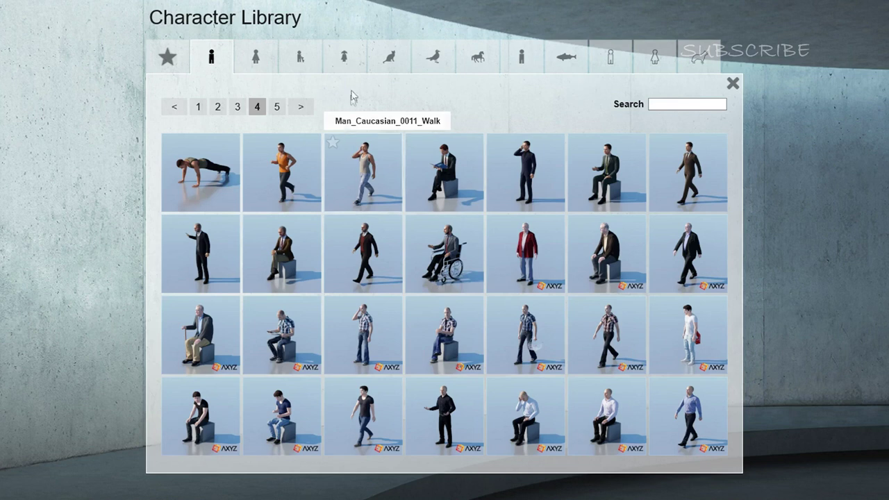
{"action": "left_click", "coordinate": [276, 107]}
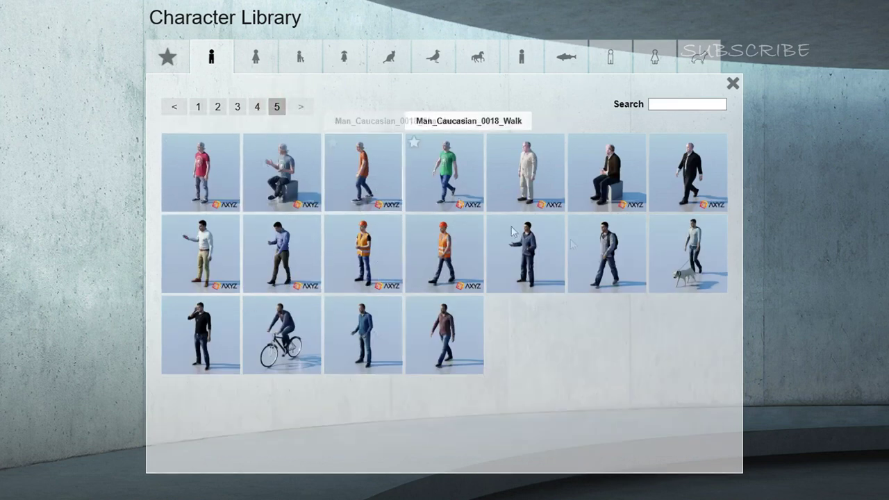
{"action": "left_click", "coordinate": [207, 105]}
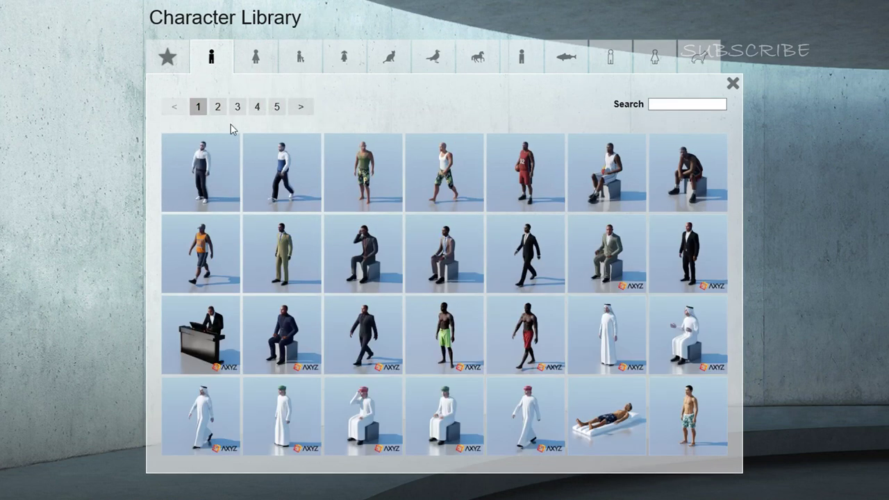
{"action": "left_click", "coordinate": [217, 107]}
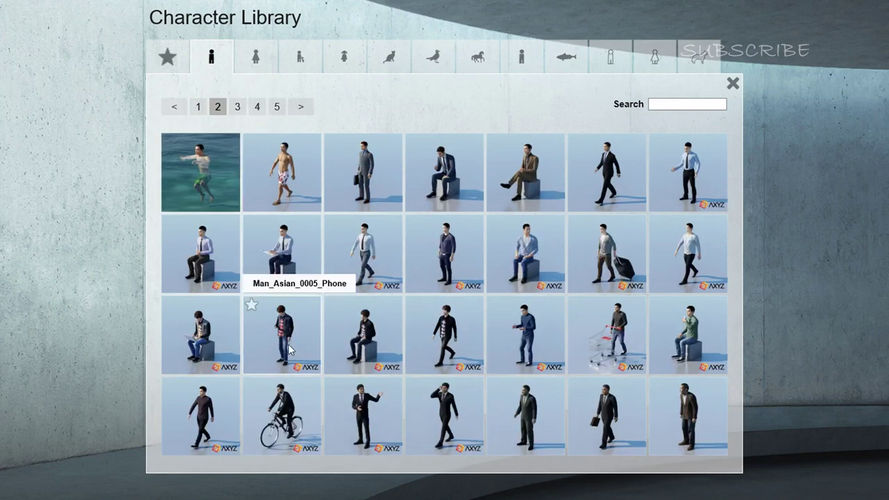
{"action": "left_click", "coordinate": [684, 391]}
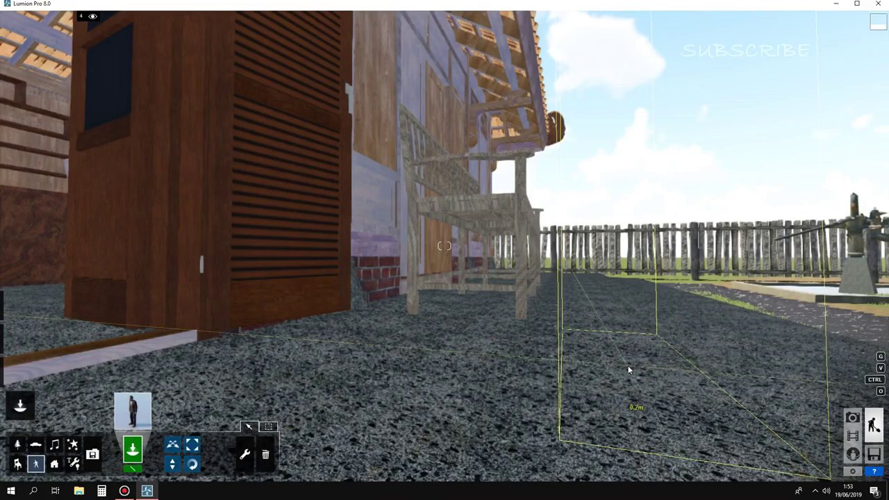
{"action": "left_click", "coordinate": [462, 359]}
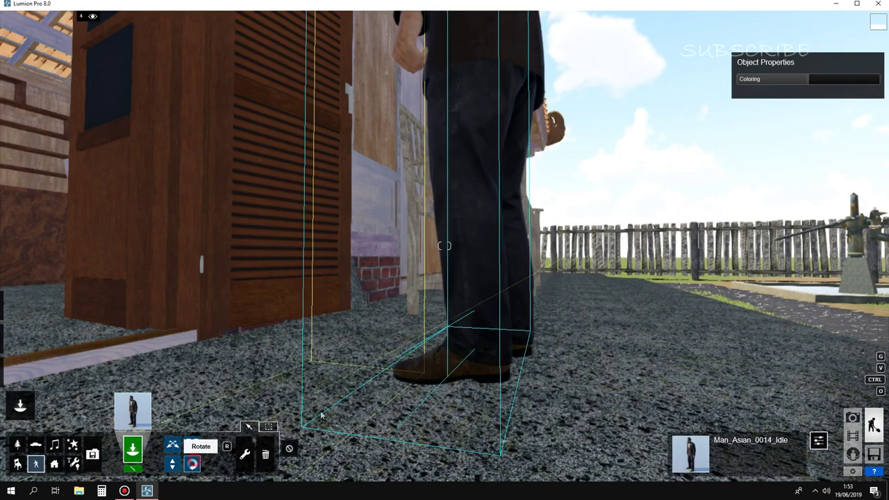
Step: Rotate the man to face outward and open the Character Library's Favourites
{"action": "left_click", "coordinate": [192, 464]}
{"action": "mouse_move", "coordinate": [461, 362]}
{"action": "left_mouse_down"}
{"action": "mouse_move", "coordinate": [446, 375]}
{"action": "mouse_move", "coordinate": [671, 334]}
{"action": "left_mouse_up"}
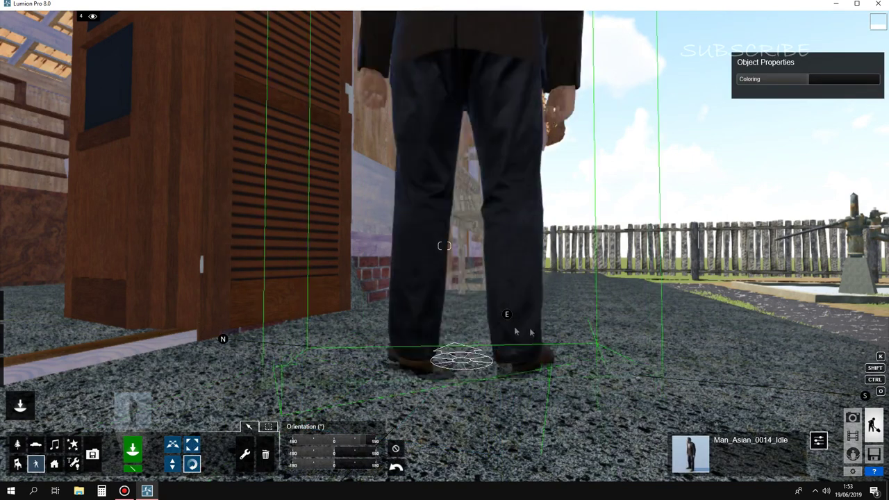
{"action": "key", "text": "s"}
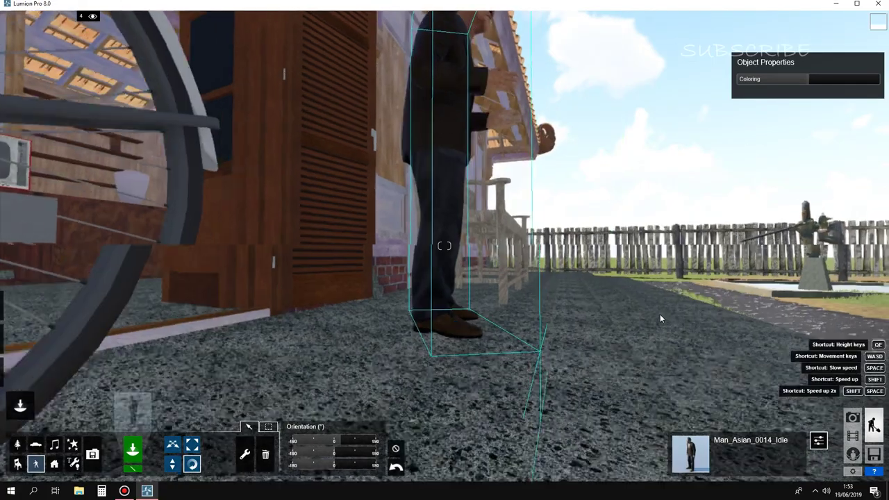
{"action": "right_click_drag", "start_coordinate": [661, 316], "coordinate": [548, 340]}
{"action": "key", "text": "w"}
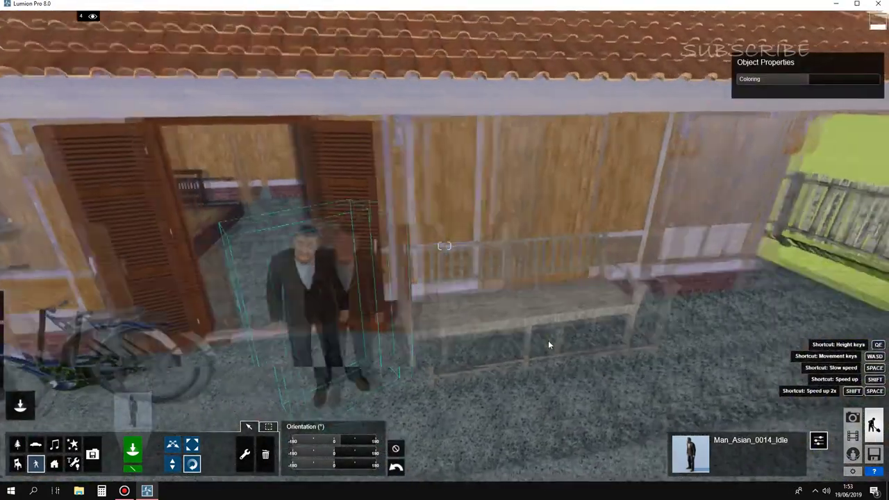
{"action": "key", "text": "s"}
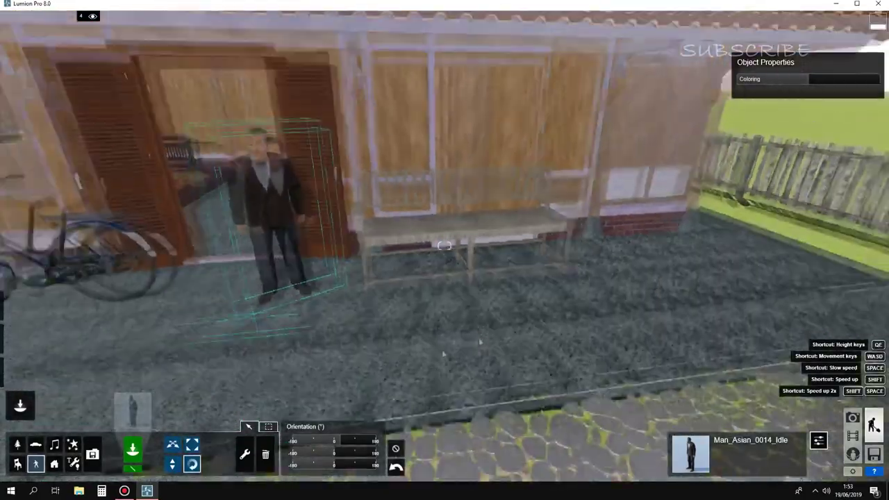
{"action": "left_click", "coordinate": [690, 454]}
{"action": "left_click", "coordinate": [232, 116]}
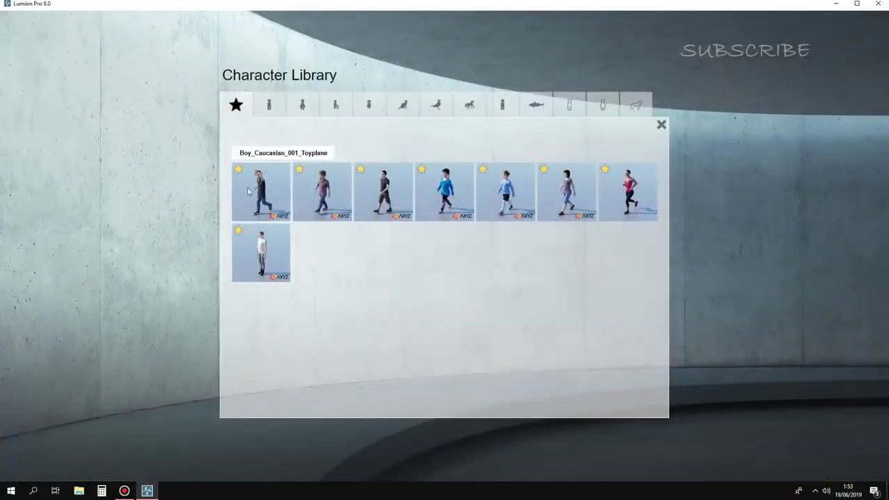
Step: Place the Boy_Caucasian_001_Toyplane figure from Favourites on the yard path
{"action": "left_click", "coordinate": [248, 191]}
{"action": "key", "text": "s"}
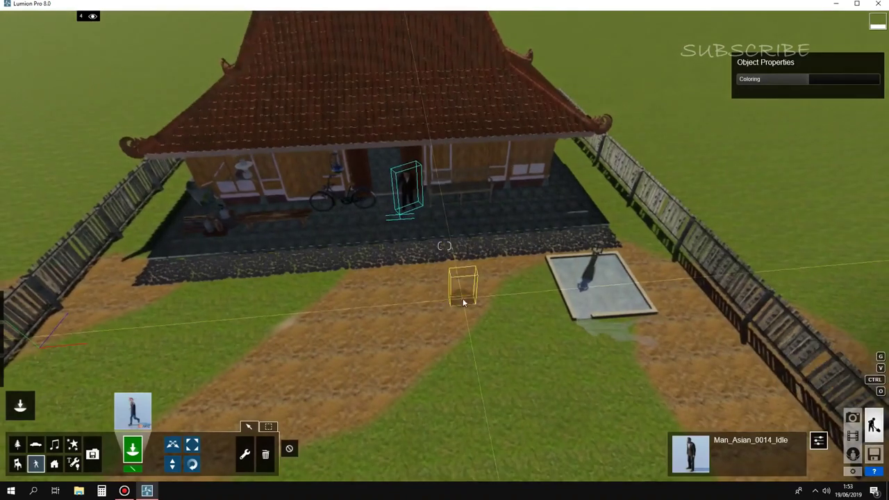
{"action": "left_click", "coordinate": [474, 279]}
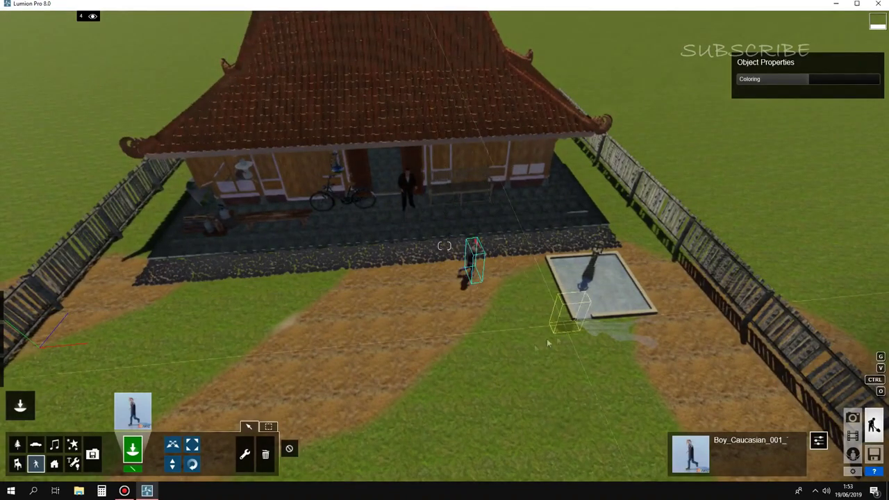
{"action": "left_click", "coordinate": [192, 464]}
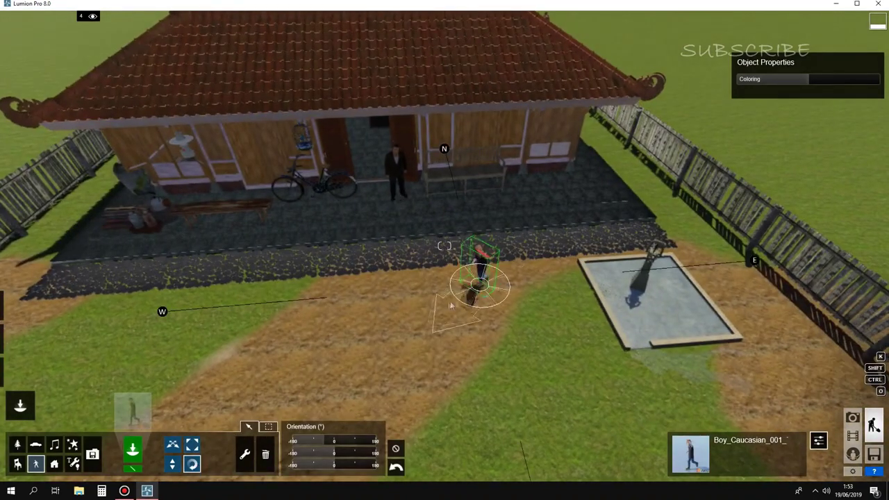
Step: Place Woman_Asian_0011_Idle from Women page 2, turned and moved beside the man
{"action": "left_click", "coordinate": [141, 421]}
{"action": "left_click", "coordinate": [274, 108]}
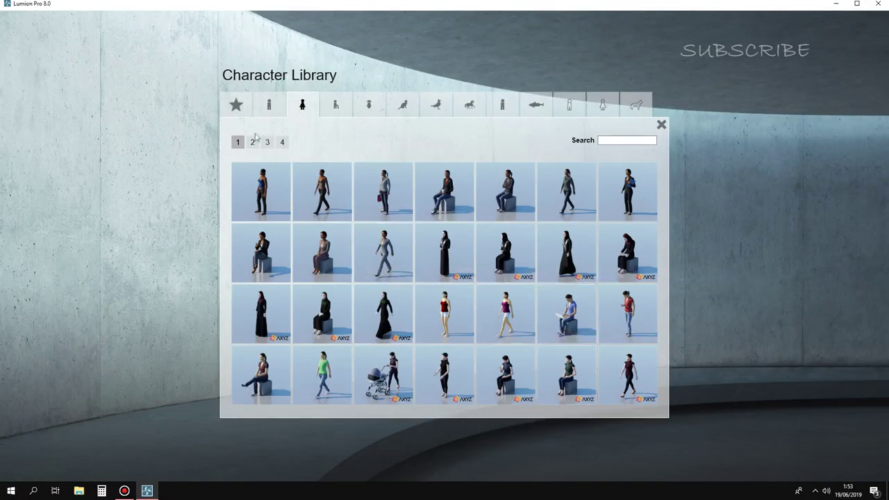
{"action": "left_click", "coordinate": [253, 142]}
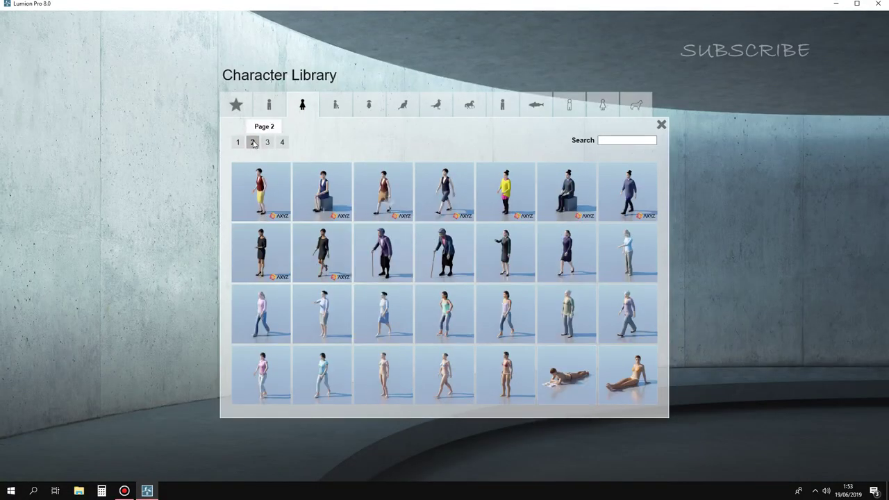
{"action": "left_click", "coordinate": [389, 263]}
{"action": "scroll", "coordinate": [289, 256], "scroll_direction": "up", "scroll_amount": 5}
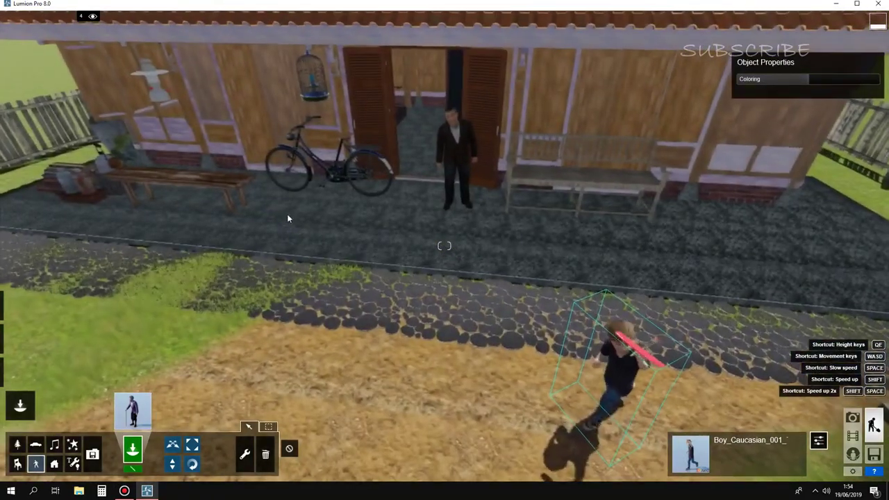
{"action": "left_click", "coordinate": [289, 218]}
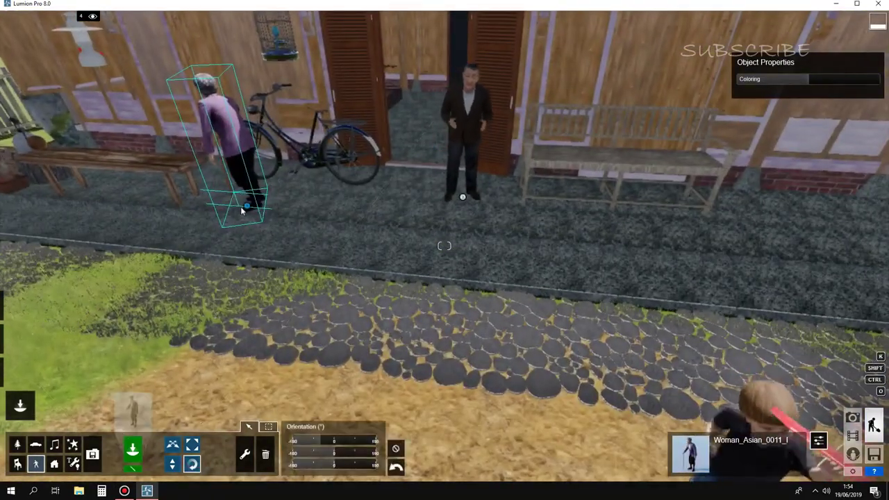
{"action": "left_click_drag", "start_coordinate": [297, 219], "coordinate": [329, 224]}
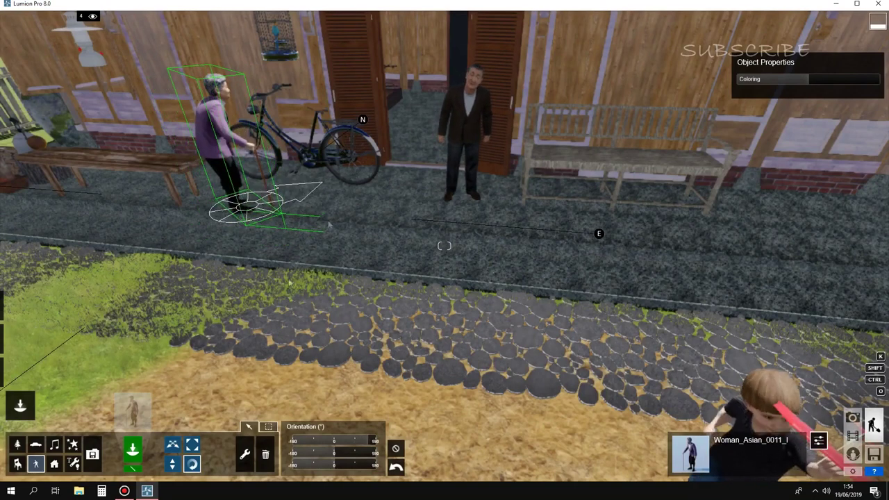
{"action": "left_click_drag", "start_coordinate": [208, 317], "coordinate": [311, 312]}
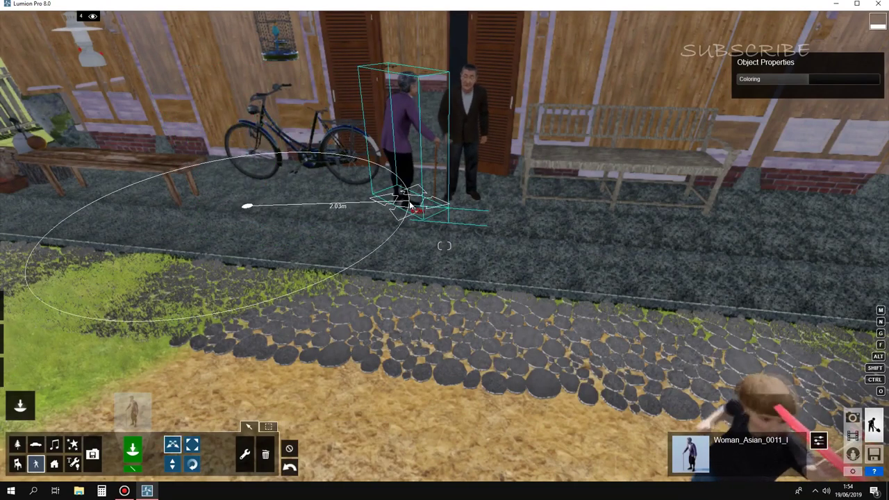
{"action": "left_click", "coordinate": [191, 464]}
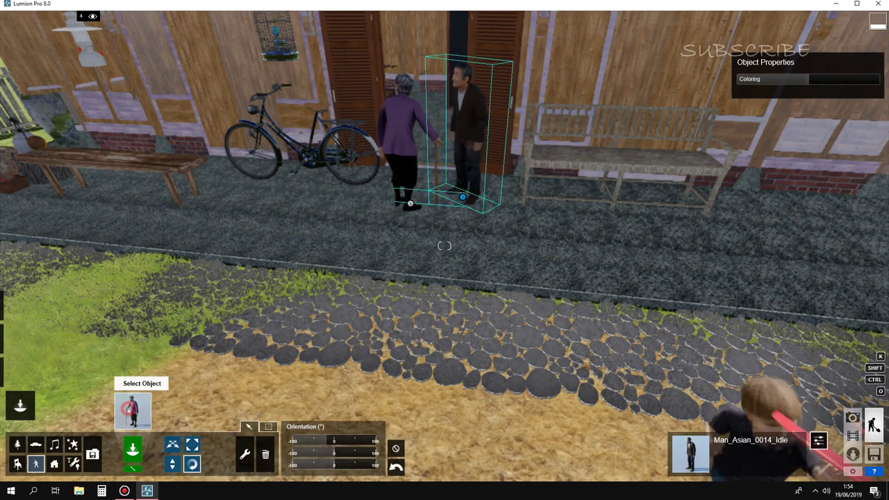
{"action": "left_click", "coordinate": [130, 410]}
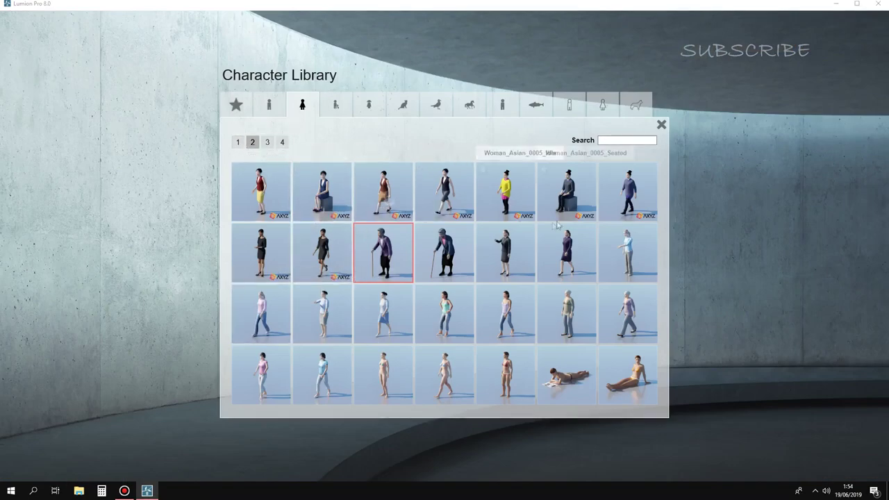
Step: Show layer 3's objects and set the seated Woman_Asian_0004 down on the garden bench
{"action": "left_click", "coordinate": [337, 167]}
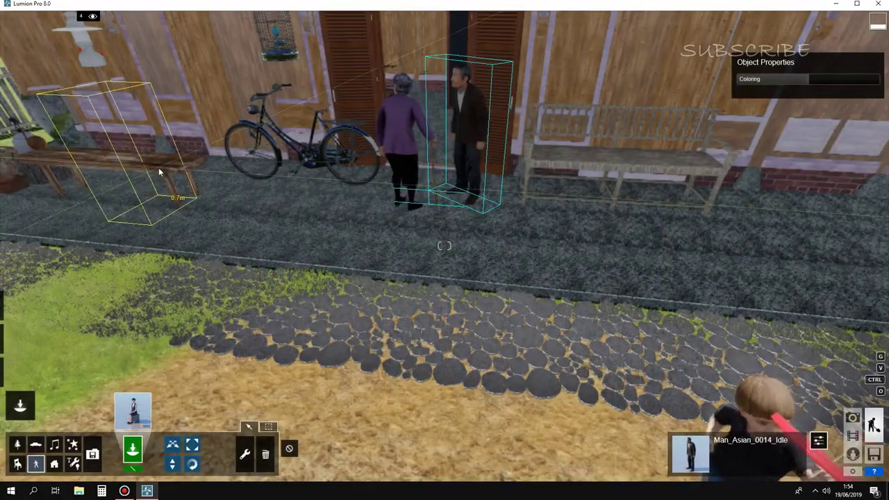
{"action": "right_click_drag", "start_coordinate": [162, 160], "coordinate": [437, 121]}
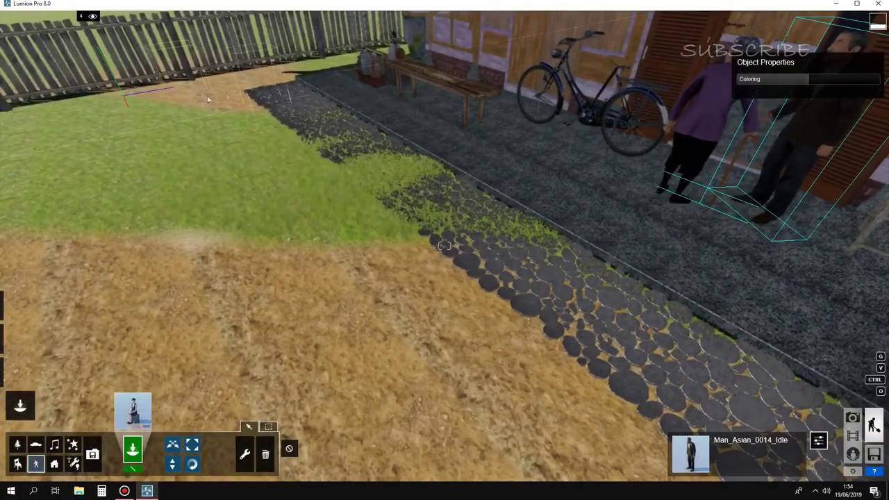
{"action": "left_click", "coordinate": [69, 17]}
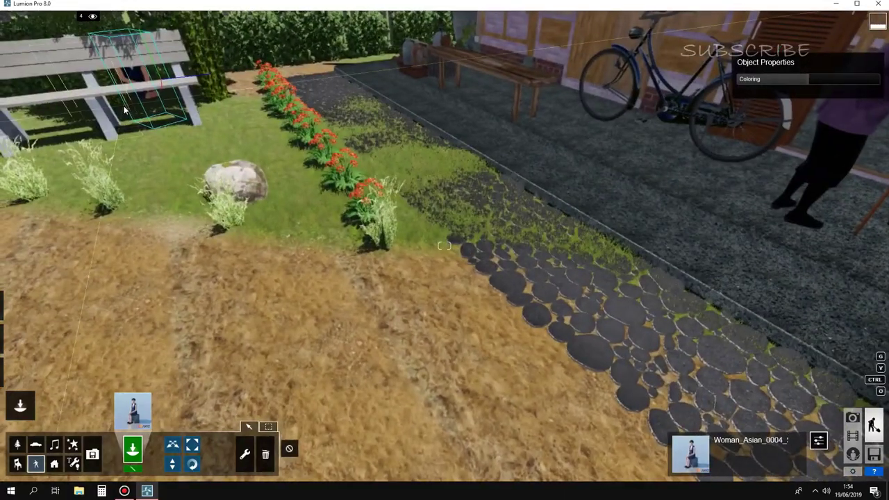
{"action": "right_click_drag", "start_coordinate": [123, 105], "coordinate": [41, 111]}
{"action": "right_click_drag", "start_coordinate": [444, 246], "coordinate": [175, 452]}
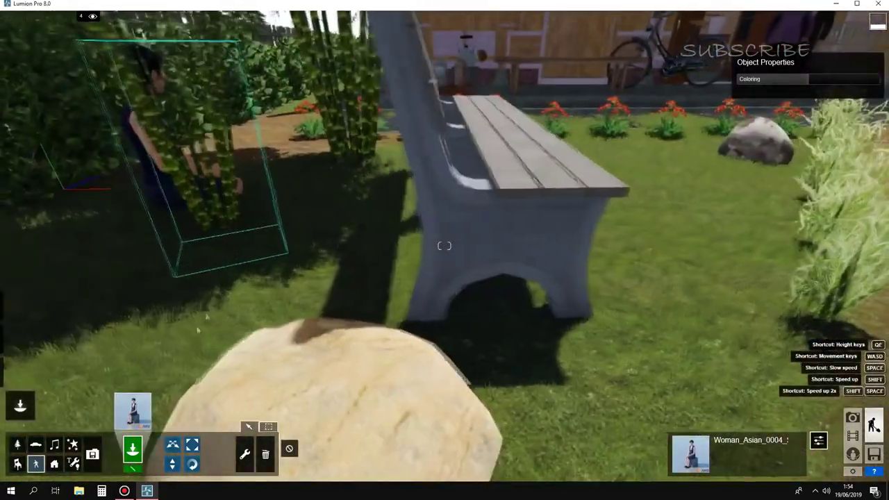
{"action": "left_click_drag", "start_coordinate": [303, 196], "coordinate": [534, 169]}
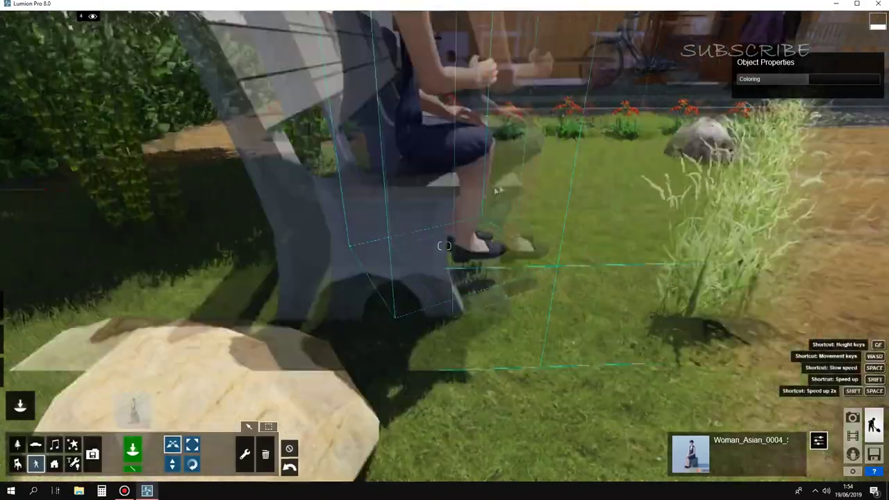
{"action": "right_click_drag", "start_coordinate": [534, 170], "coordinate": [322, 223]}
Step: Fly the camera back and around the bench to review the woman and grass
{"action": "key", "text": "s"}
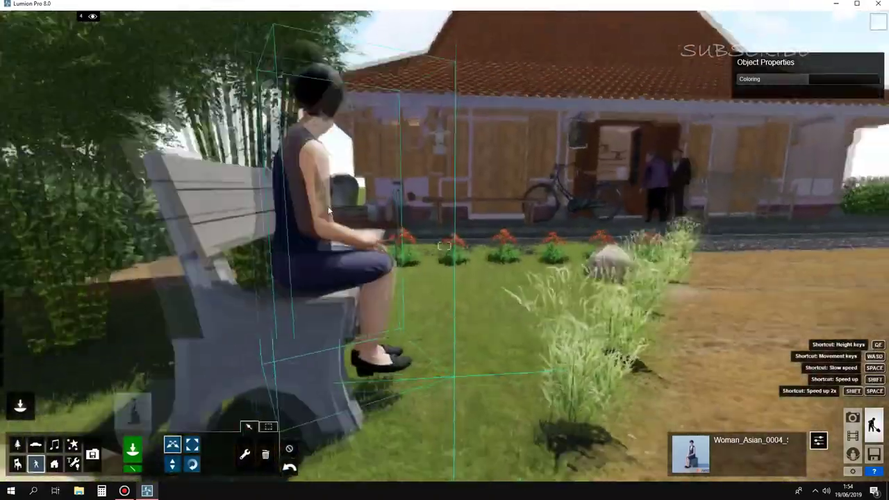
{"action": "key", "text": "w"}
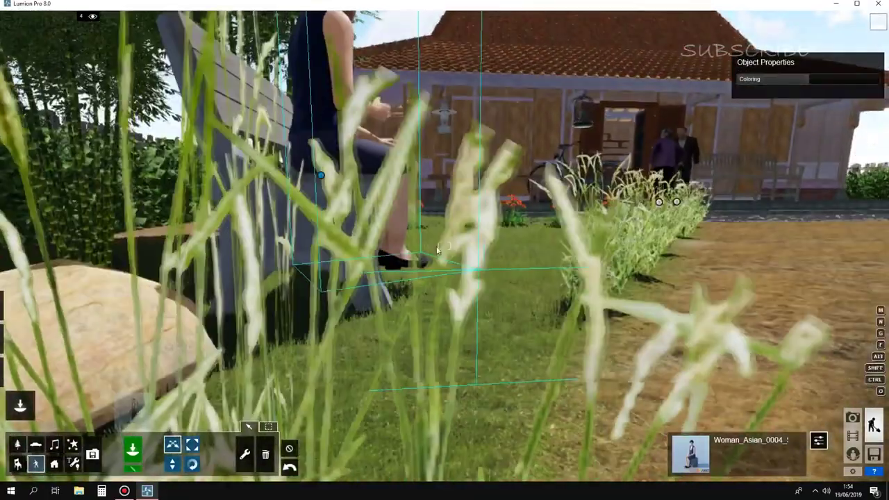
{"action": "right_click_drag", "start_coordinate": [438, 250], "coordinate": [282, 269]}
{"action": "key", "text": "s"}
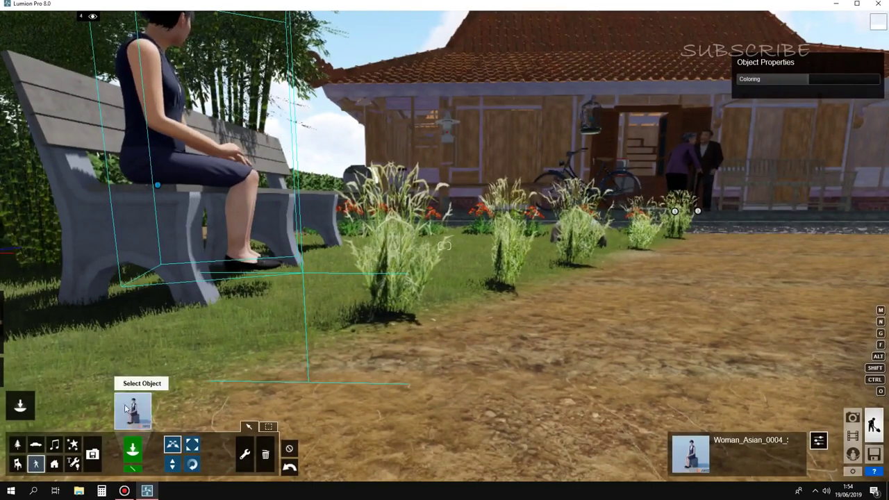
Step: Plant three Mondo_Grass clumps from the Nature Library in front of the bench
{"action": "left_click", "coordinate": [18, 445]}
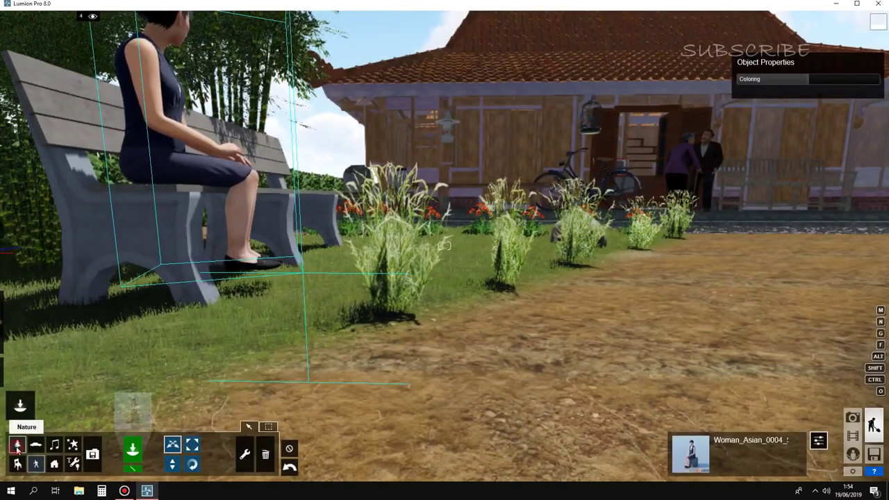
{"action": "left_click", "coordinate": [133, 411]}
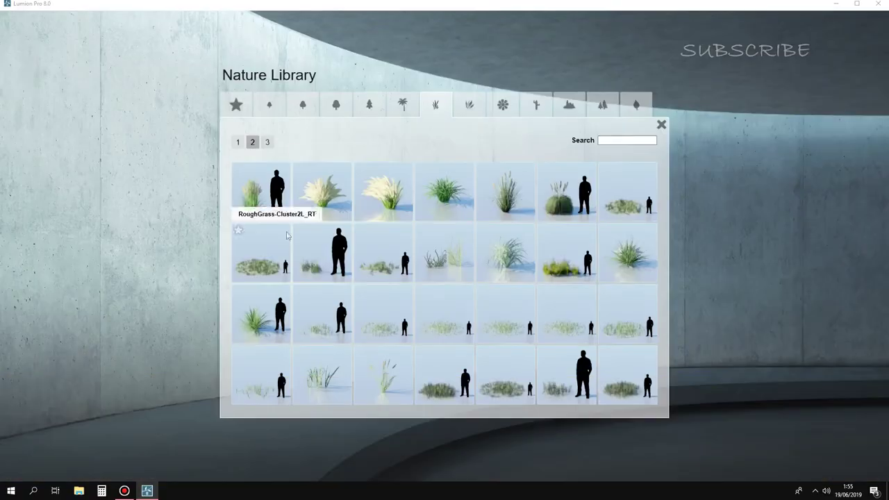
{"action": "left_click", "coordinate": [443, 202]}
{"action": "left_click", "coordinate": [208, 319]}
{"action": "left_click", "coordinate": [272, 305]}
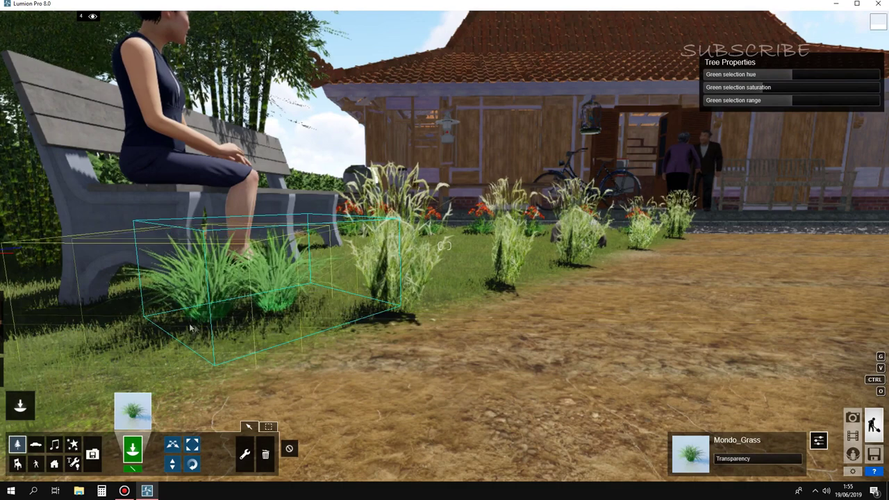
{"action": "left_click", "coordinate": [238, 295]}
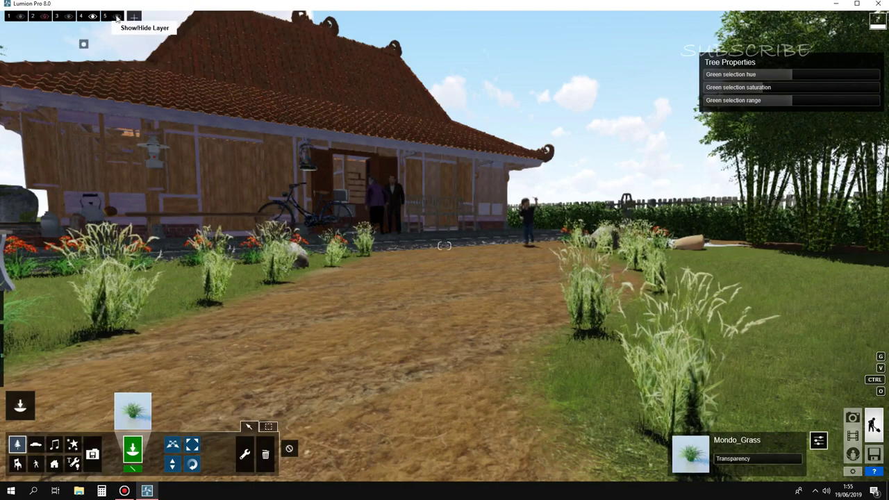
Step: Make layer 5, KENDARAAN, the working layer and revisit the Nature Library grass page
{"action": "left_click", "coordinate": [128, 29]}
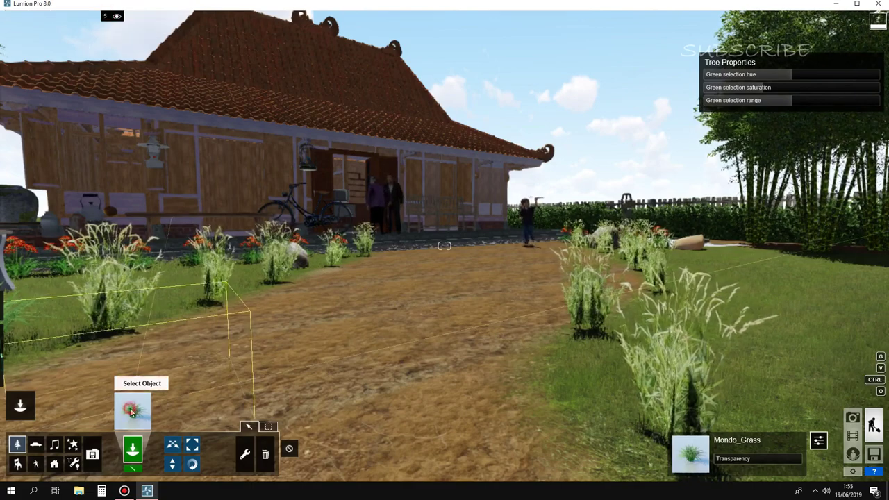
{"action": "left_click", "coordinate": [132, 408]}
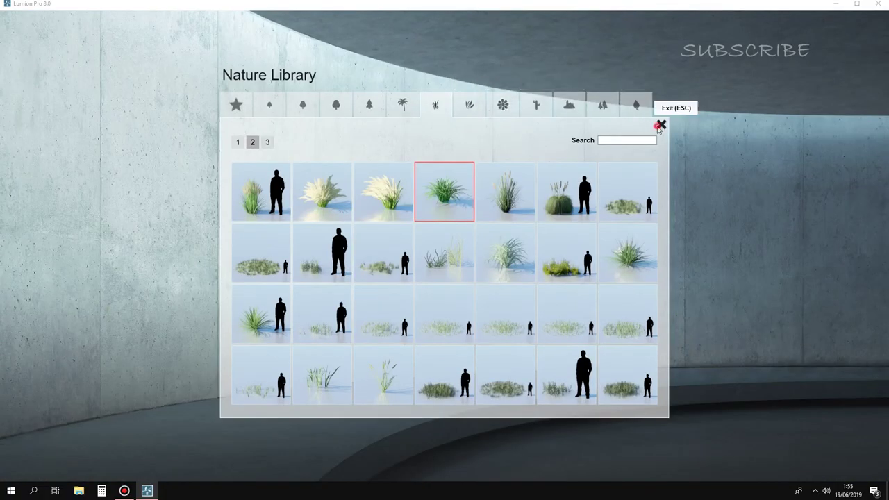
{"action": "left_click", "coordinate": [660, 127]}
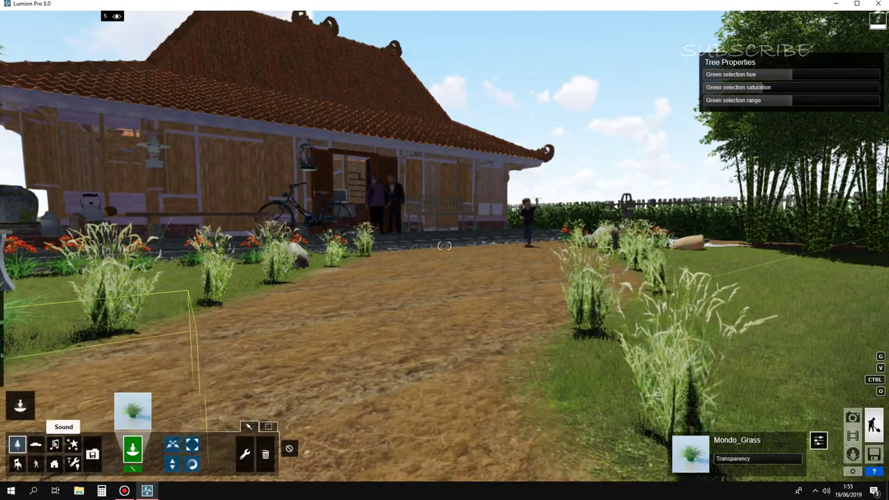
Step: Browse the Transport library categories through to the Assorted vehicles tab
{"action": "left_click", "coordinate": [35, 445]}
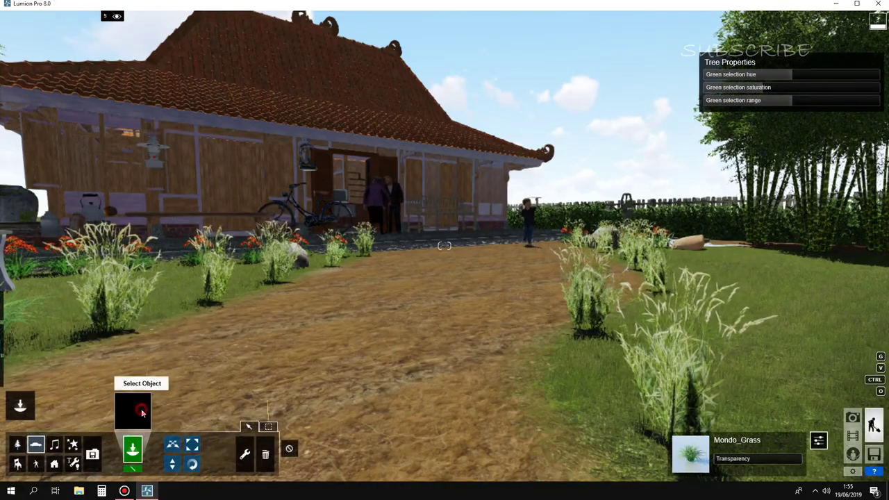
{"action": "left_click", "coordinate": [142, 412]}
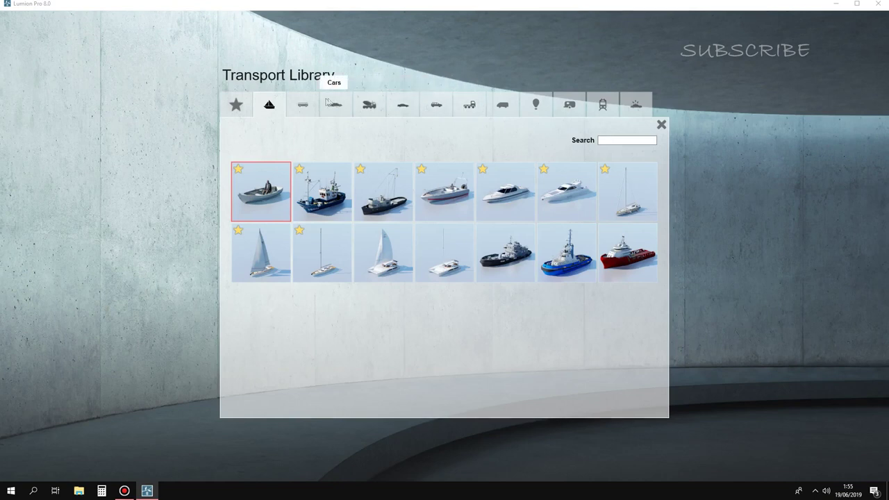
{"action": "left_click", "coordinate": [324, 101]}
{"action": "left_click", "coordinate": [400, 106]}
{"action": "left_click", "coordinate": [434, 105]}
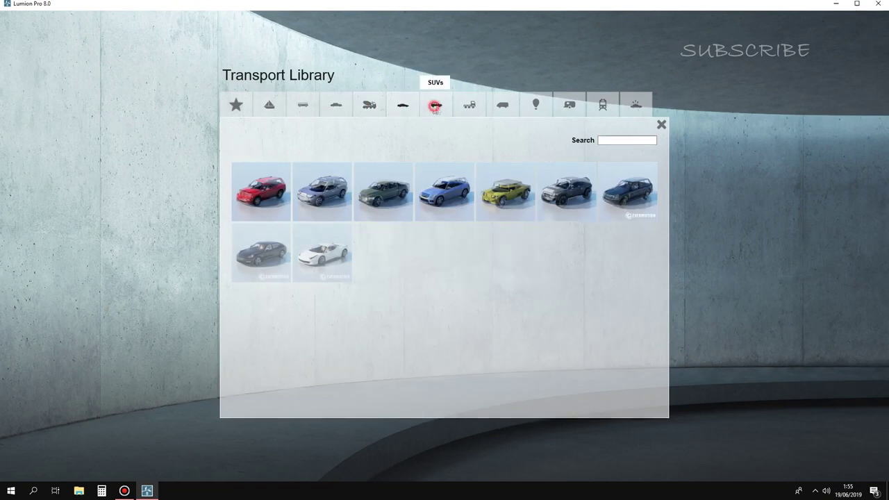
{"action": "left_click", "coordinate": [465, 106]}
{"action": "left_click", "coordinate": [535, 104]}
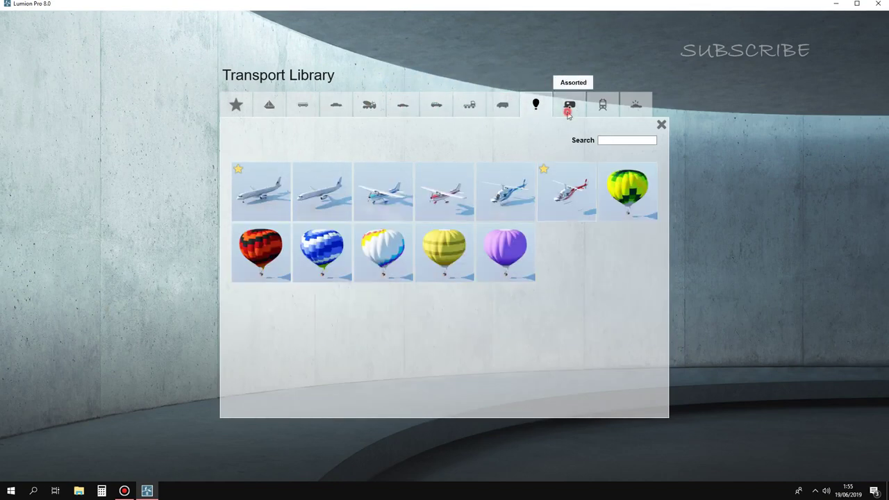
{"action": "left_click", "coordinate": [569, 104]}
Step: Place a red bicycle and a white Bicycle_001 side by side on the lawn
{"action": "left_click", "coordinate": [383, 191]}
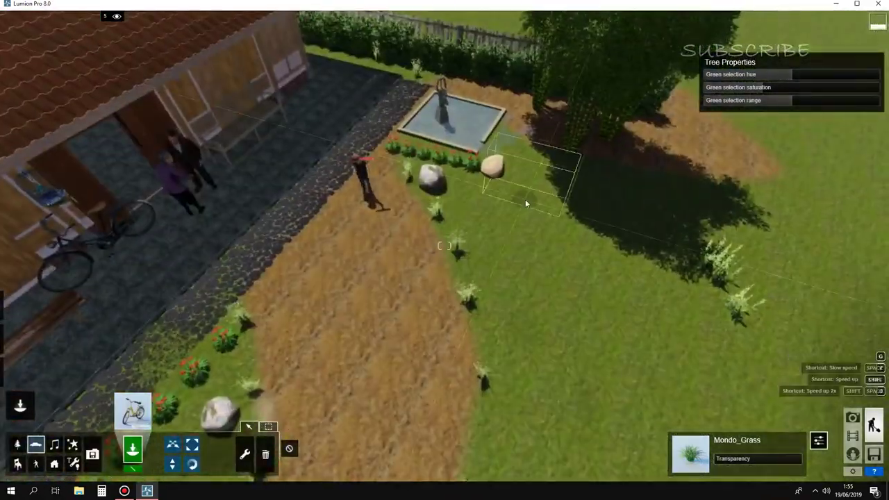
{"action": "left_click", "coordinate": [525, 199]}
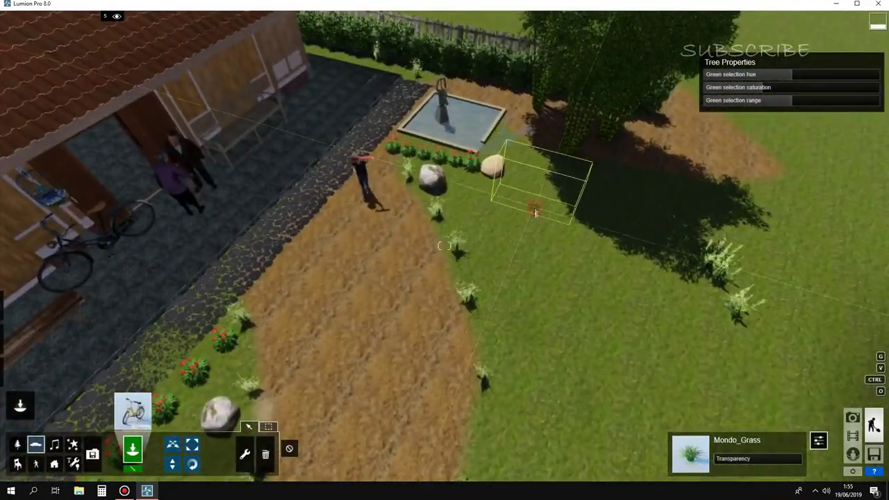
{"action": "right_click_drag", "start_coordinate": [445, 245], "coordinate": [445, 245]}
{"action": "left_click", "coordinate": [132, 410]}
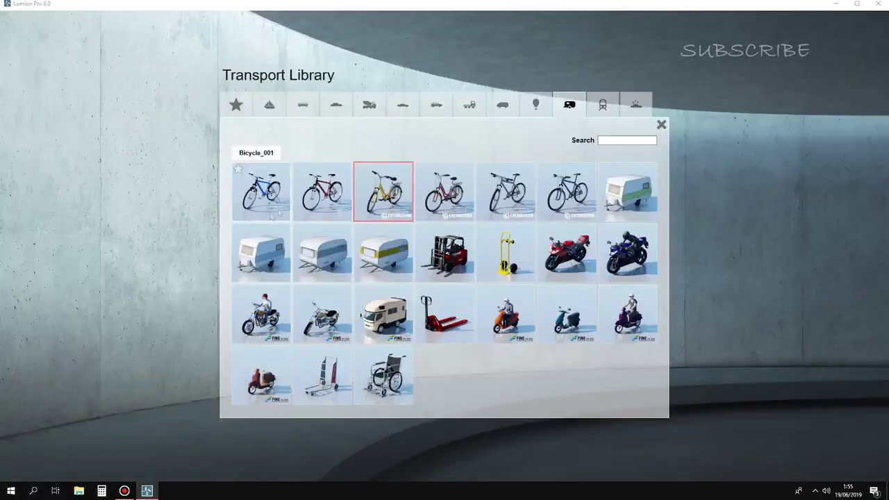
{"action": "left_click", "coordinate": [568, 191]}
{"action": "left_click", "coordinate": [504, 389]}
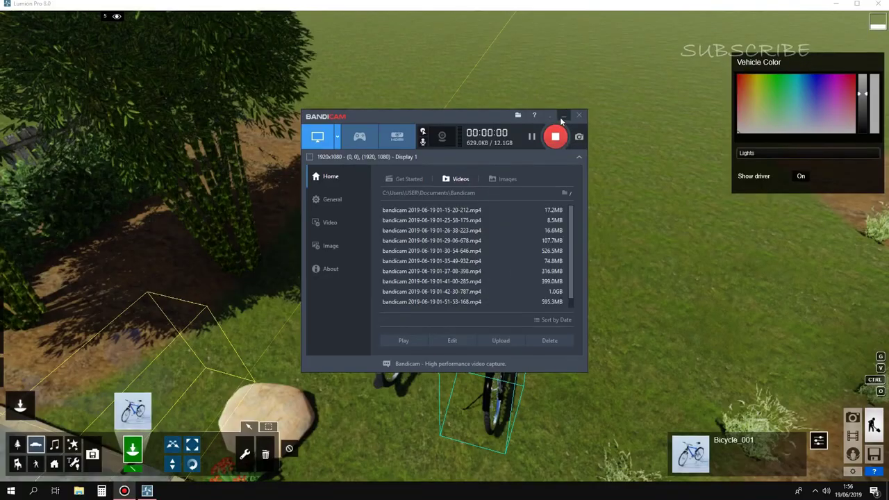
Step: Unhide layer 2's trees and enter Photo mode
{"action": "left_click", "coordinate": [561, 117]}
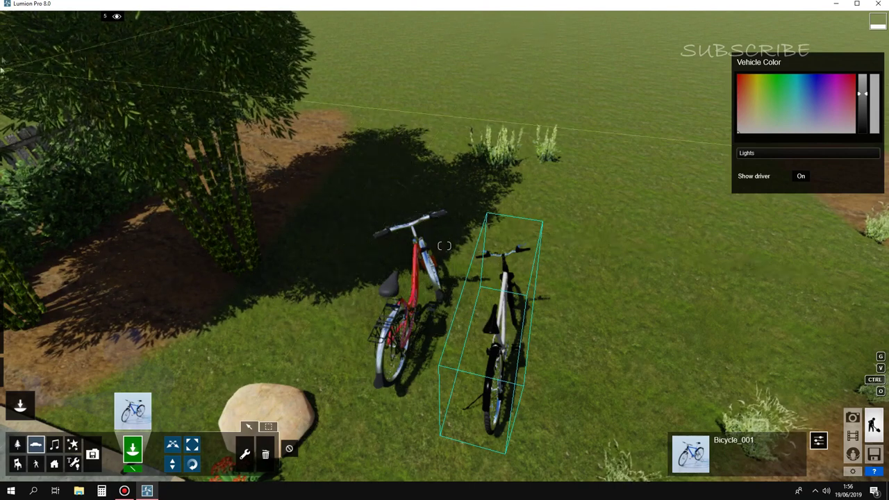
{"action": "mouse_move", "coordinate": [44, 16]}
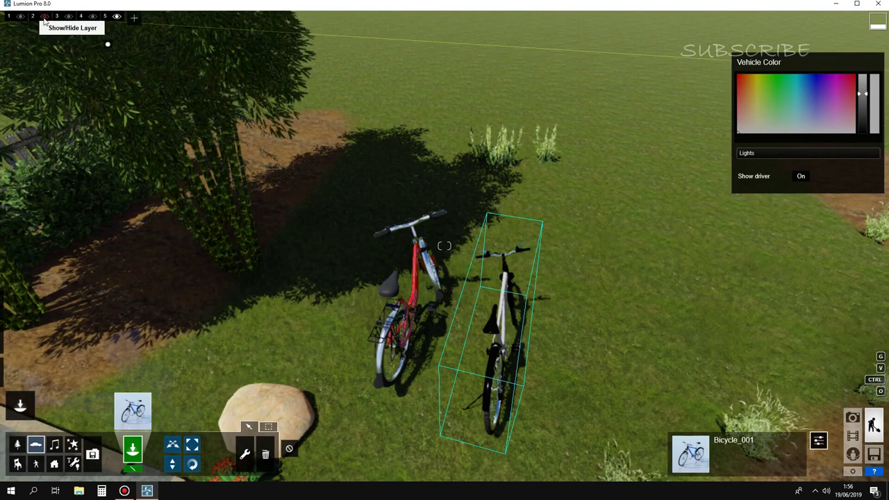
{"action": "left_click", "coordinate": [44, 16]}
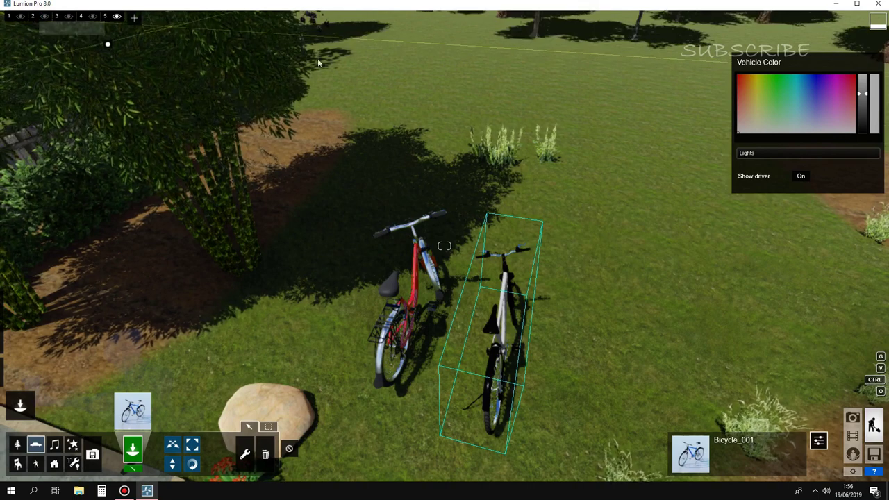
{"action": "left_click", "coordinate": [853, 419]}
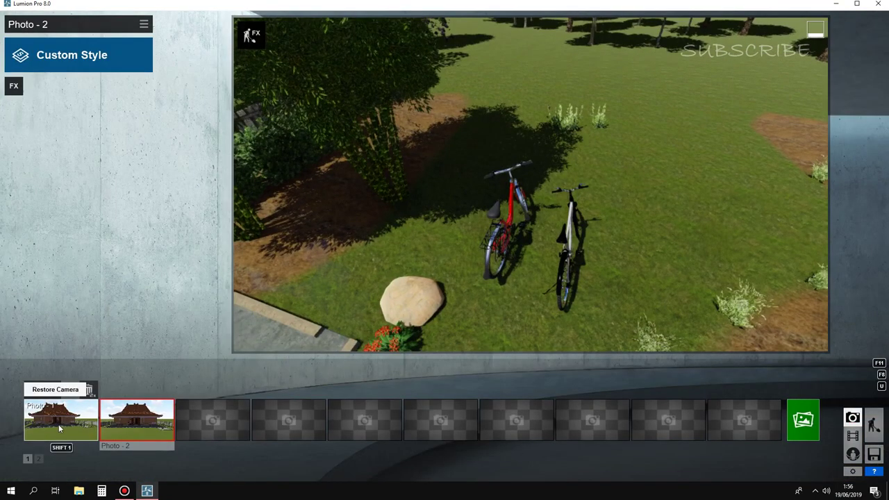
Step: Load the Photo - 1 view and apply the Realistic style
{"action": "left_click", "coordinate": [59, 428]}
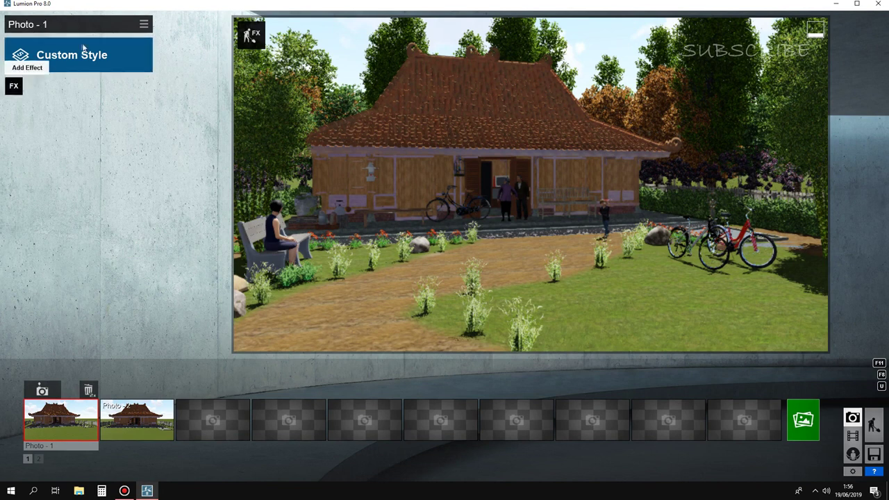
{"action": "left_click", "coordinate": [40, 57]}
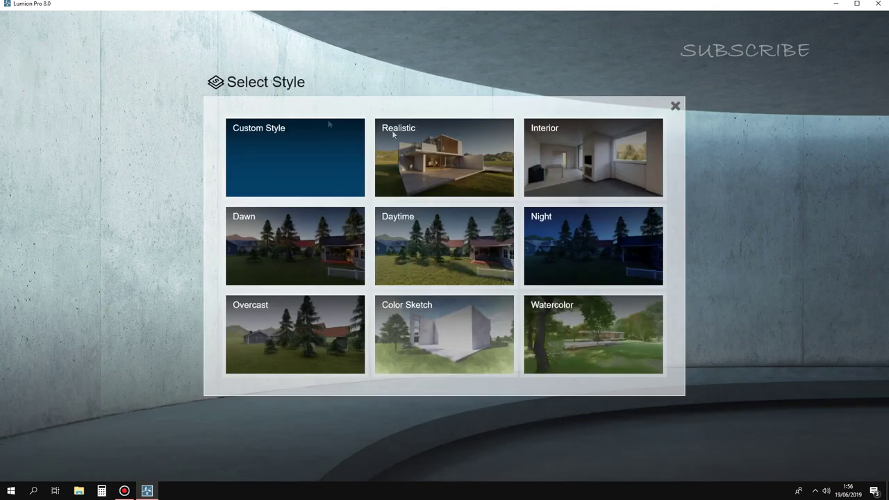
{"action": "left_click", "coordinate": [423, 146]}
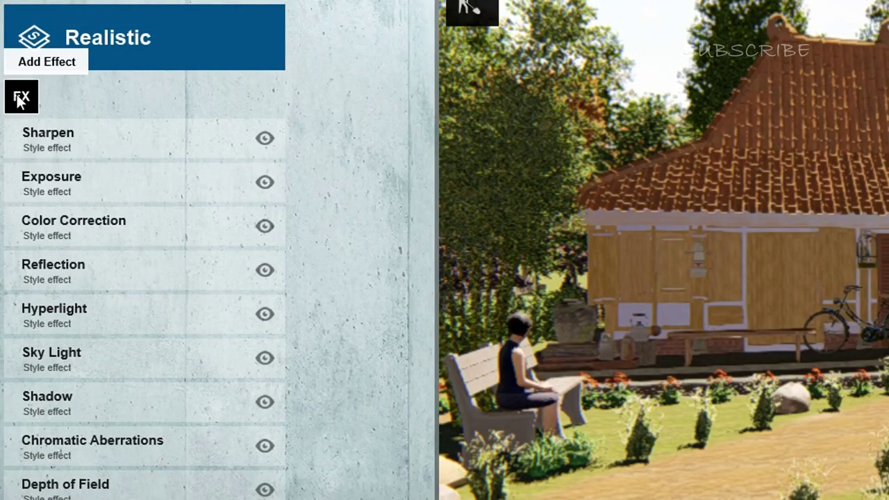
Step: Add the 2-Point Perspective camera effect, switch it On, and list the colour effects
{"action": "left_click", "coordinate": [20, 100]}
{"action": "left_click", "coordinate": [272, 81]}
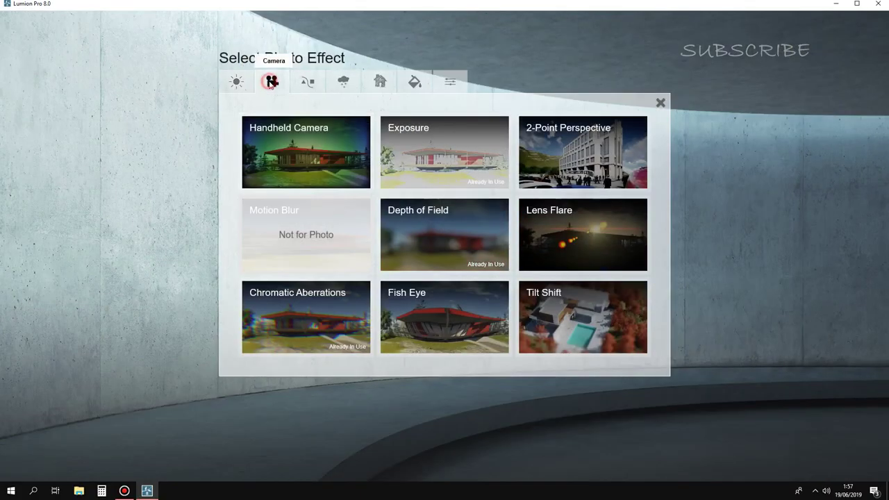
{"action": "left_click", "coordinate": [587, 154]}
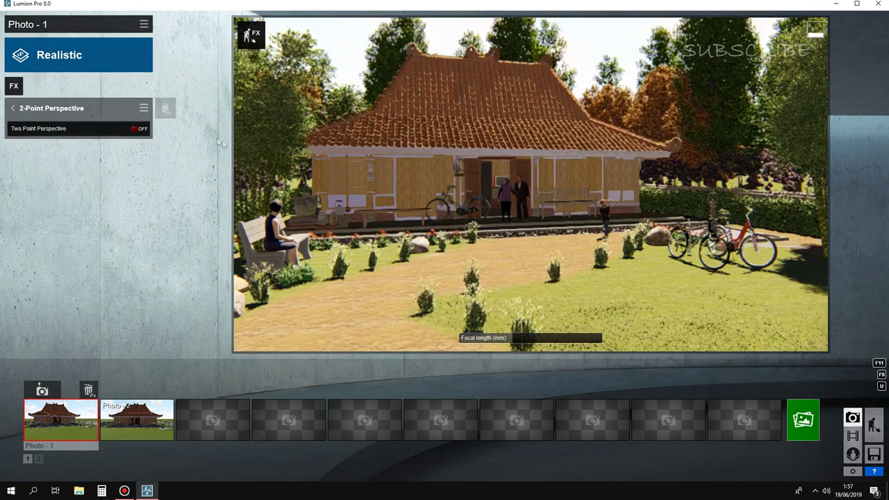
{"action": "left_click", "coordinate": [136, 131]}
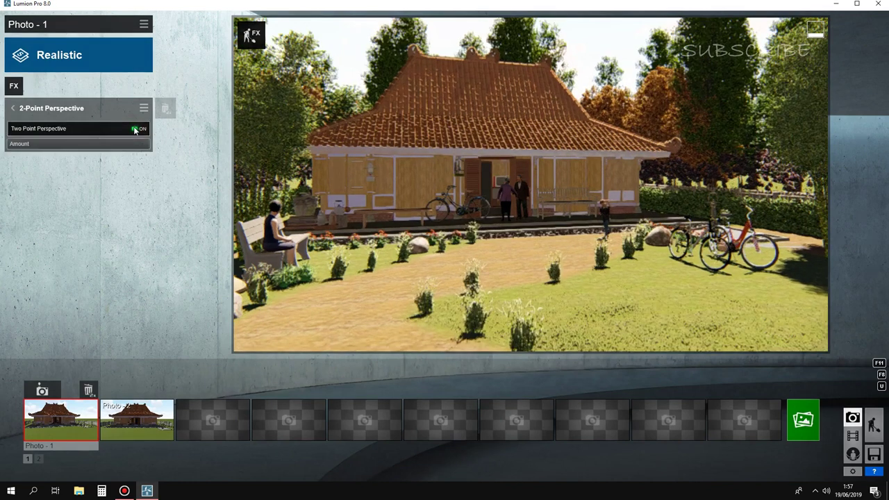
{"action": "left_click", "coordinate": [15, 88]}
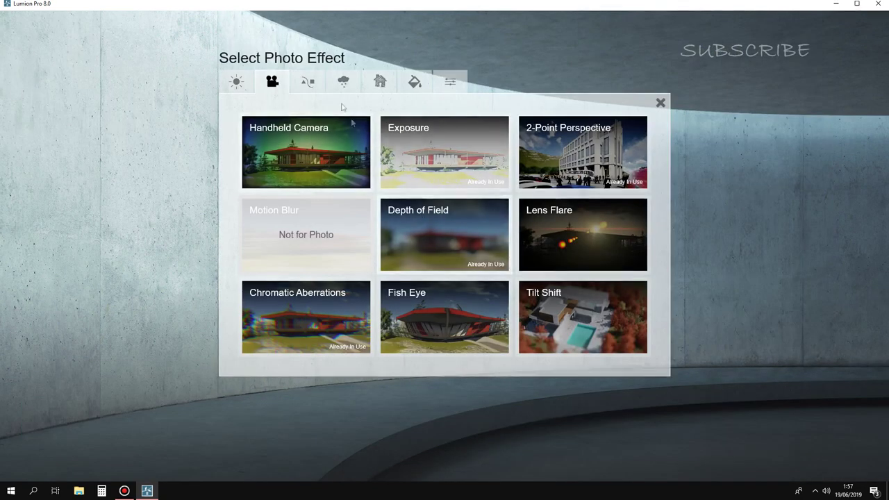
{"action": "left_click", "coordinate": [309, 82]}
{"action": "left_click", "coordinate": [380, 81]}
{"action": "left_click", "coordinate": [415, 81]}
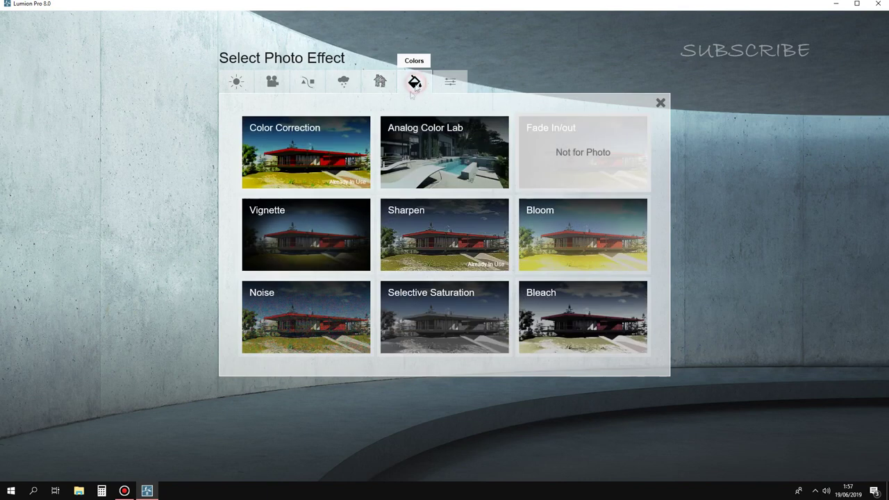
Step: Add Color Correction with cooler temperature, tint -0.2, brightness about 0.5 and contrast 0.6
{"action": "left_click", "coordinate": [298, 159]}
{"action": "mouse_move", "coordinate": [96, 125]}
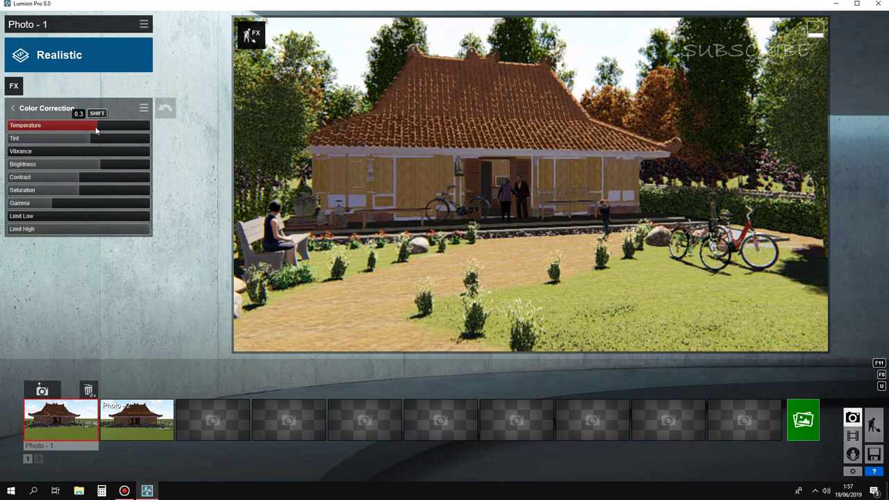
{"action": "mouse_move", "coordinate": [81, 132]}
{"action": "left_mouse_down"}
{"action": "mouse_move", "coordinate": [46, 134]}
{"action": "mouse_move", "coordinate": [84, 129]}
{"action": "left_mouse_up"}
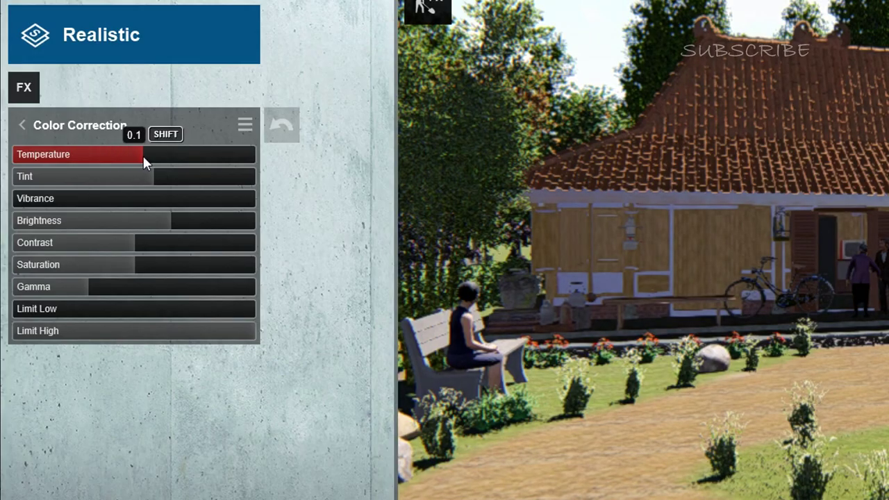
{"action": "mouse_move", "coordinate": [144, 180]}
{"action": "left_mouse_down"}
{"action": "mouse_move", "coordinate": [98, 186]}
{"action": "mouse_move", "coordinate": [116, 178]}
{"action": "left_mouse_up"}
{"action": "mouse_move", "coordinate": [111, 176]}
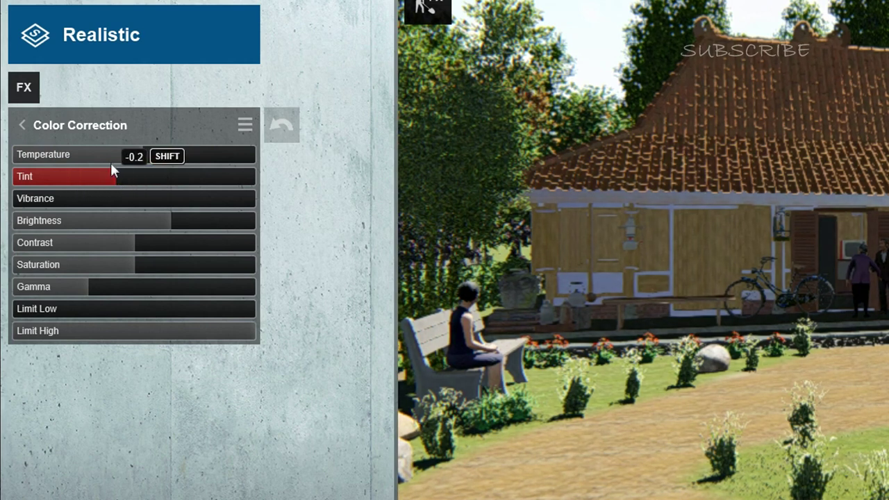
{"action": "mouse_move", "coordinate": [185, 159]}
{"action": "left_mouse_down"}
{"action": "mouse_move", "coordinate": [119, 172]}
{"action": "mouse_move", "coordinate": [146, 170]}
{"action": "left_mouse_up"}
{"action": "mouse_move", "coordinate": [89, 201]}
{"action": "left_mouse_down"}
{"action": "mouse_move", "coordinate": [101, 193]}
{"action": "mouse_move", "coordinate": [8, 207]}
{"action": "left_mouse_up"}
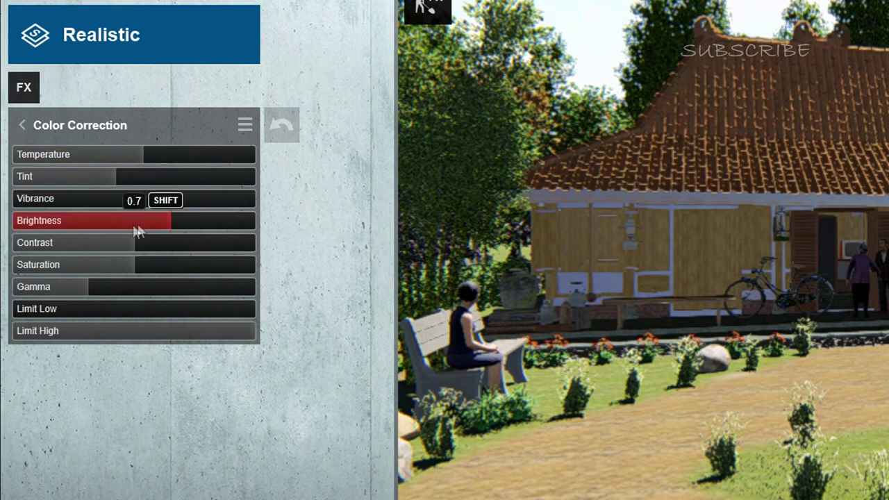
{"action": "left_click_drag", "start_coordinate": [185, 224], "coordinate": [141, 223]}
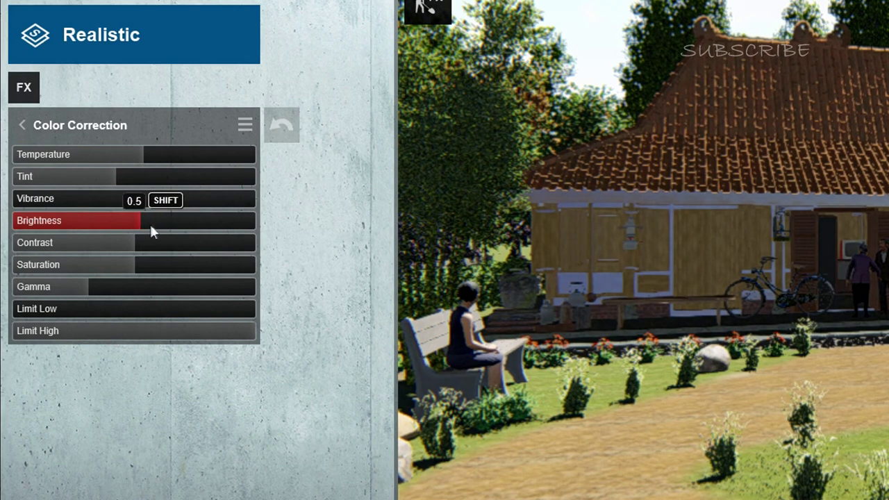
{"action": "mouse_move", "coordinate": [158, 161]}
{"action": "left_mouse_down"}
{"action": "mouse_move", "coordinate": [132, 165]}
{"action": "mouse_move", "coordinate": [143, 165]}
{"action": "left_mouse_up"}
{"action": "left_click_drag", "start_coordinate": [128, 243], "coordinate": [102, 252]}
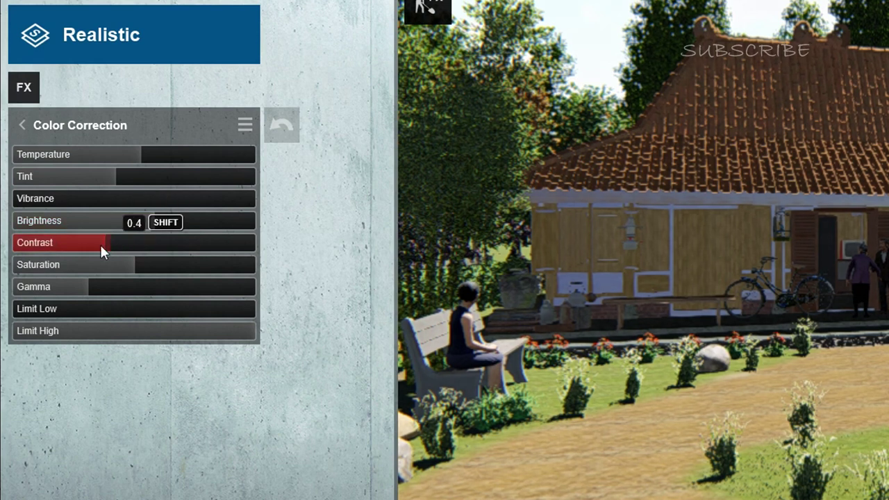
{"action": "left_click_drag", "start_coordinate": [153, 243], "coordinate": [132, 248]}
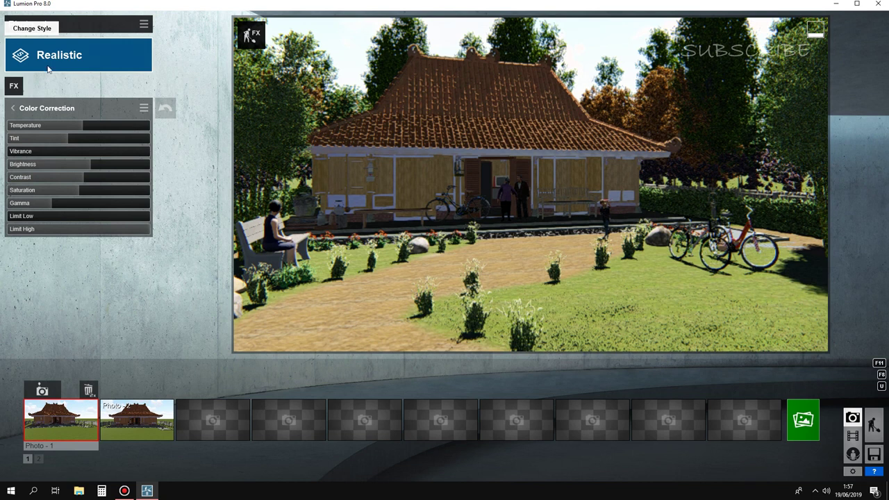
Step: Apply the Daytime style and drag Color Correction temperature down to -0.2
{"action": "mouse_move", "coordinate": [32, 28]}
{"action": "left_click", "coordinate": [46, 57]}
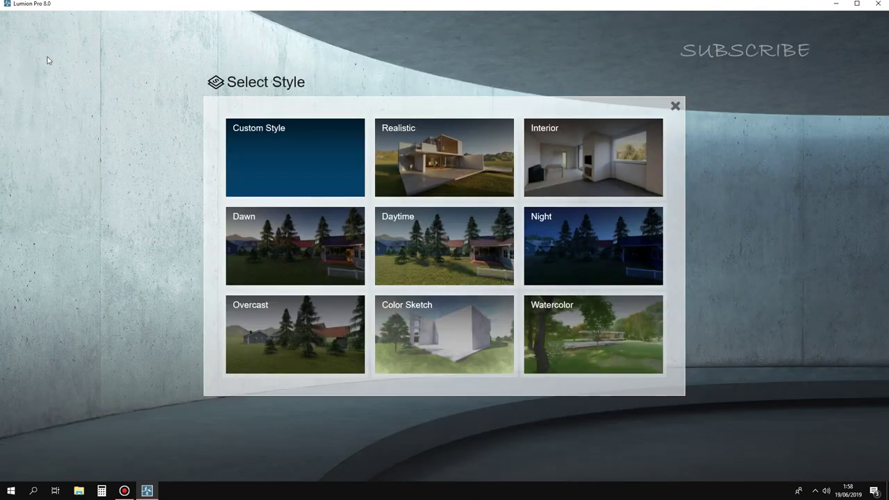
{"action": "left_click", "coordinate": [418, 240]}
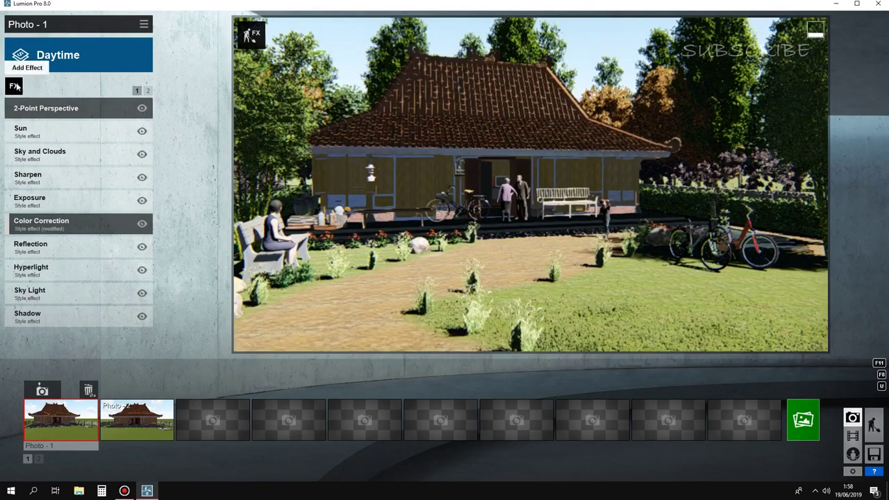
{"action": "left_click", "coordinate": [77, 231]}
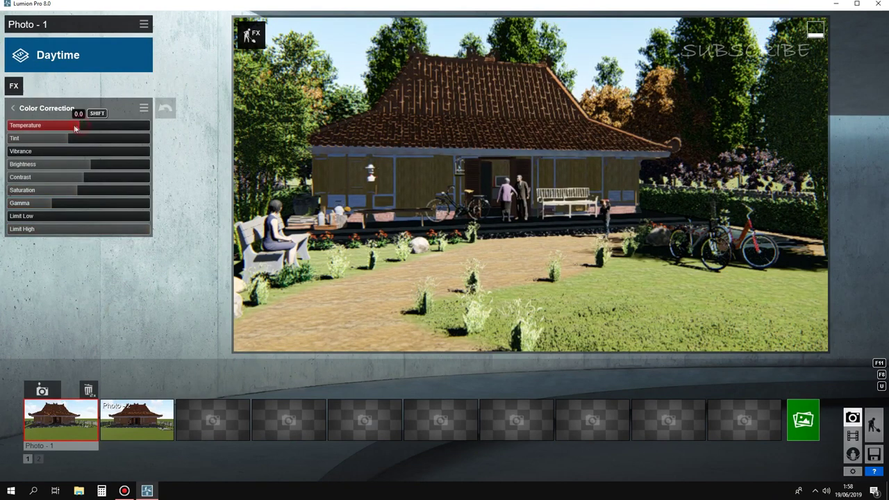
{"action": "left_click_drag", "start_coordinate": [75, 129], "coordinate": [65, 129]}
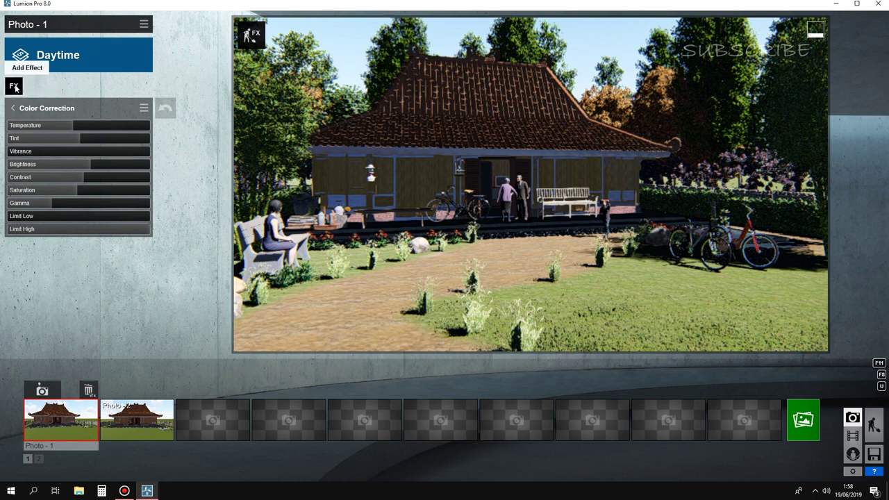
{"action": "left_click", "coordinate": [13, 108]}
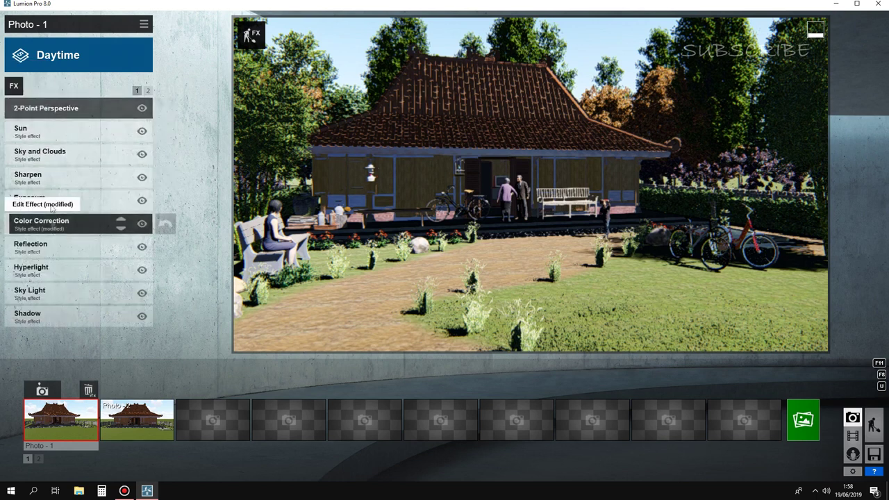
Step: In the Sun effect, lower the sun height, set heading to -0.2, and raise brightness to about 0.9
{"action": "left_click", "coordinate": [41, 132]}
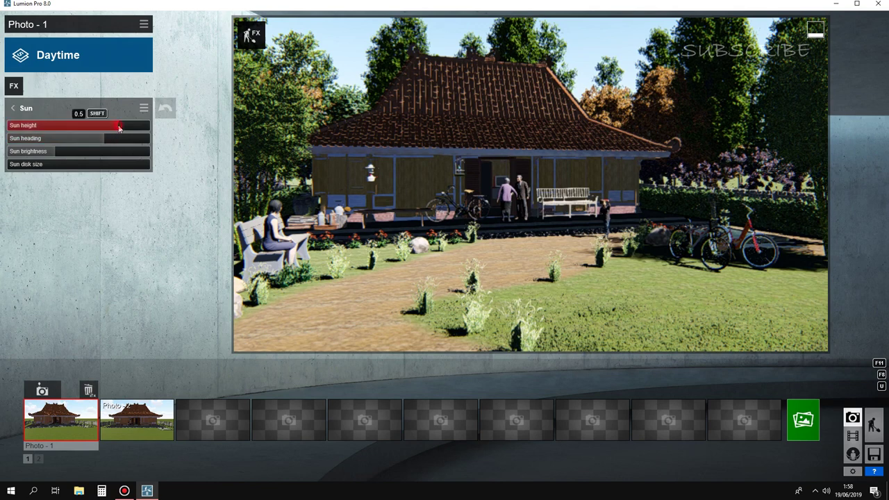
{"action": "left_click_drag", "start_coordinate": [119, 129], "coordinate": [89, 129]}
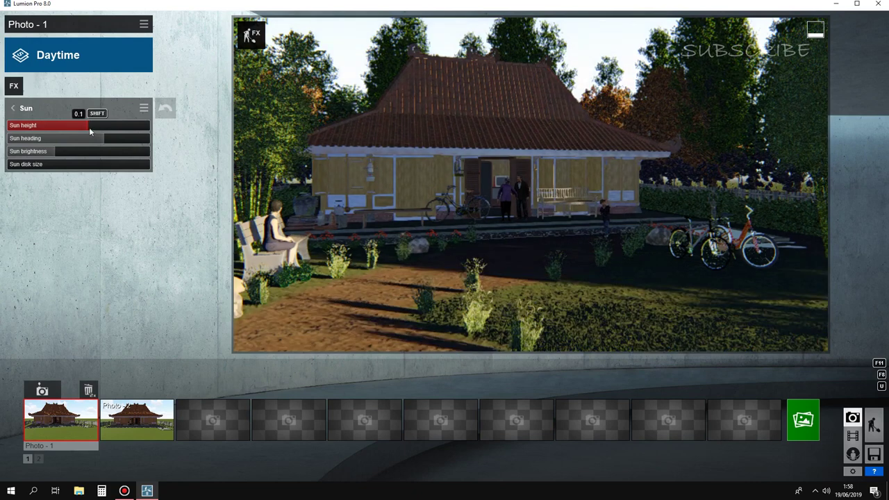
{"action": "mouse_move", "coordinate": [89, 127]}
{"action": "left_mouse_down"}
{"action": "mouse_move", "coordinate": [139, 122]}
{"action": "mouse_move", "coordinate": [109, 126]}
{"action": "left_mouse_up"}
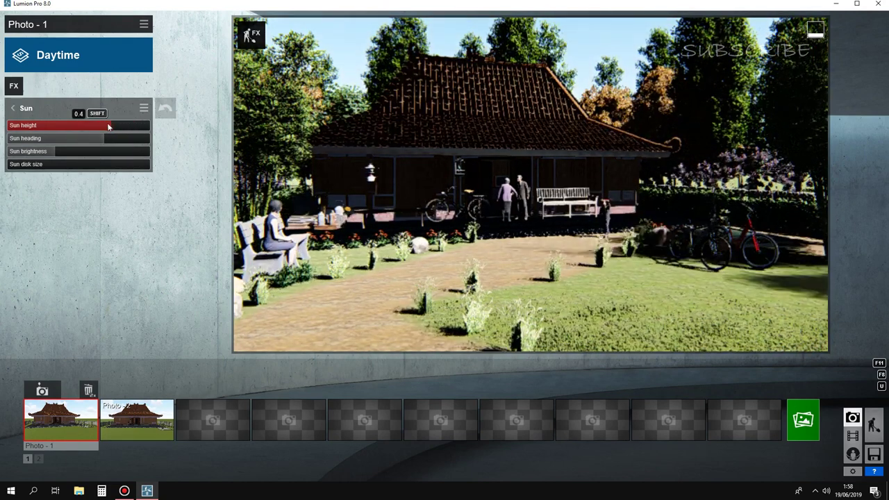
{"action": "left_click_drag", "start_coordinate": [101, 139], "coordinate": [89, 137]}
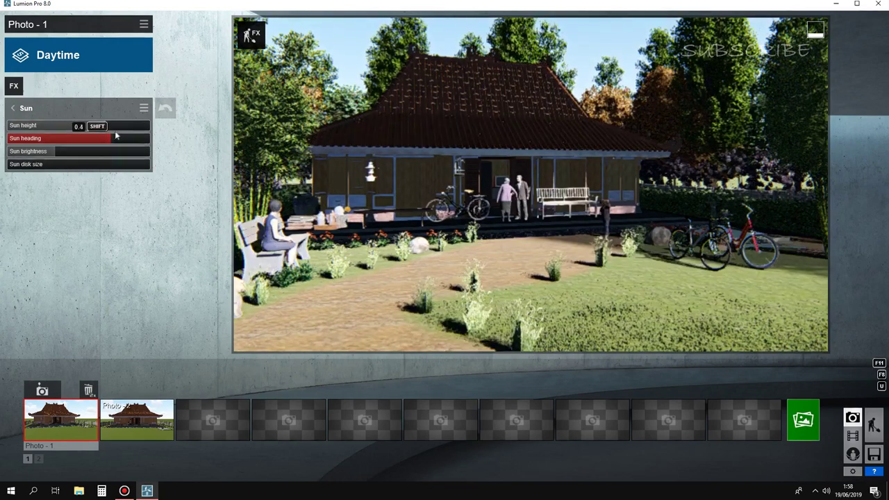
{"action": "mouse_move", "coordinate": [106, 138]}
{"action": "left_mouse_down"}
{"action": "mouse_move", "coordinate": [62, 139]}
{"action": "mouse_move", "coordinate": [109, 126]}
{"action": "left_mouse_up"}
{"action": "left_click", "coordinate": [67, 140]}
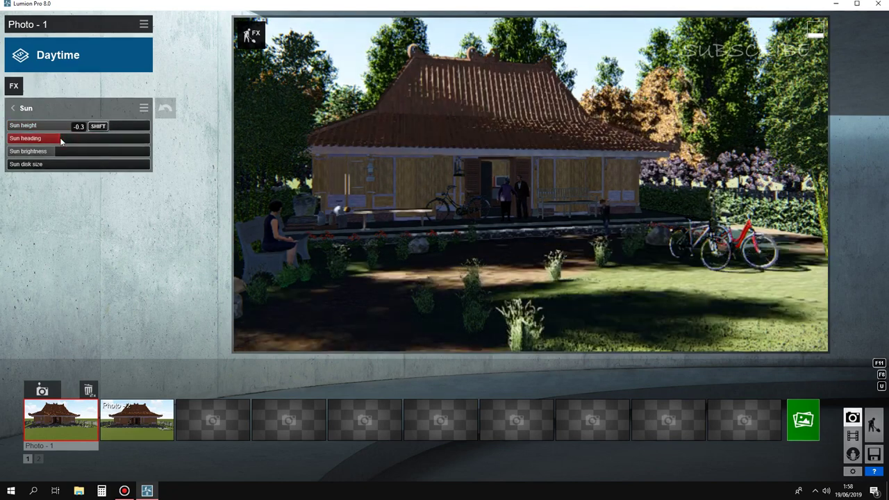
{"action": "left_click", "coordinate": [56, 153]}
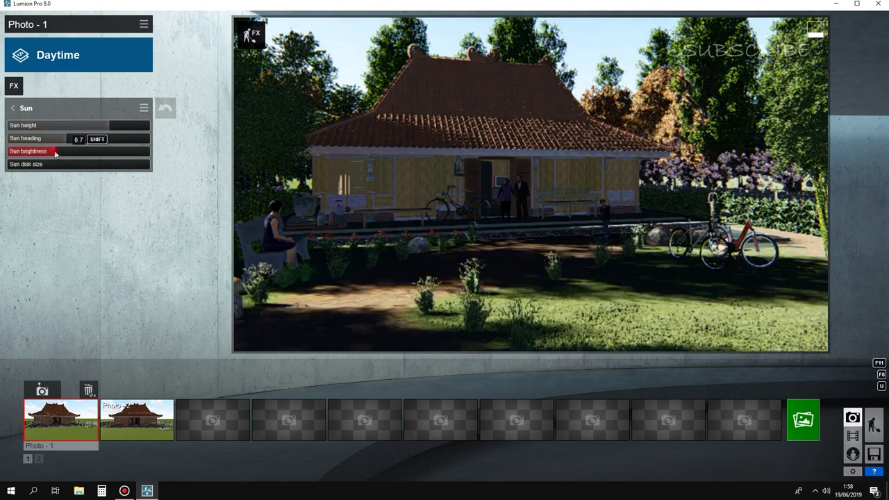
{"action": "mouse_move", "coordinate": [44, 154]}
{"action": "left_mouse_down"}
{"action": "mouse_move", "coordinate": [81, 150]}
{"action": "mouse_move", "coordinate": [60, 155]}
{"action": "left_mouse_up"}
Step: Add a Shadow effect with adjusted range, shadow colouring 3.0 and brightness about 0.1
{"action": "left_click", "coordinate": [14, 87]}
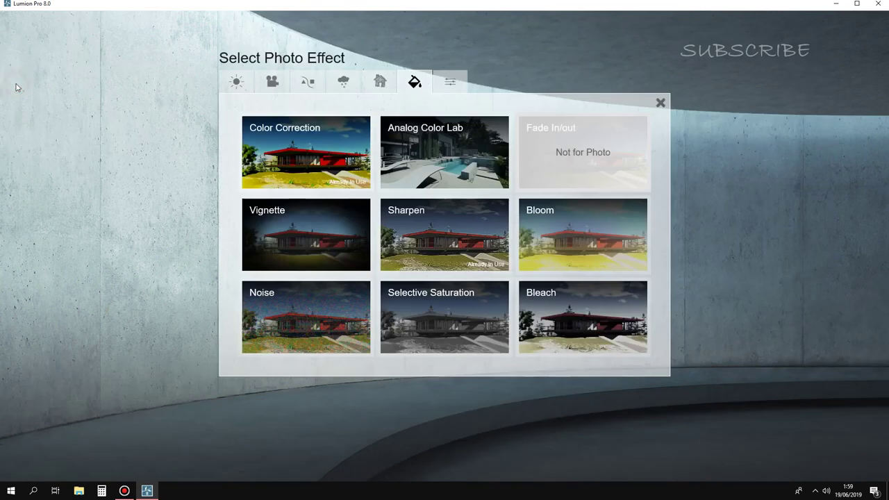
{"action": "left_click", "coordinate": [237, 84]}
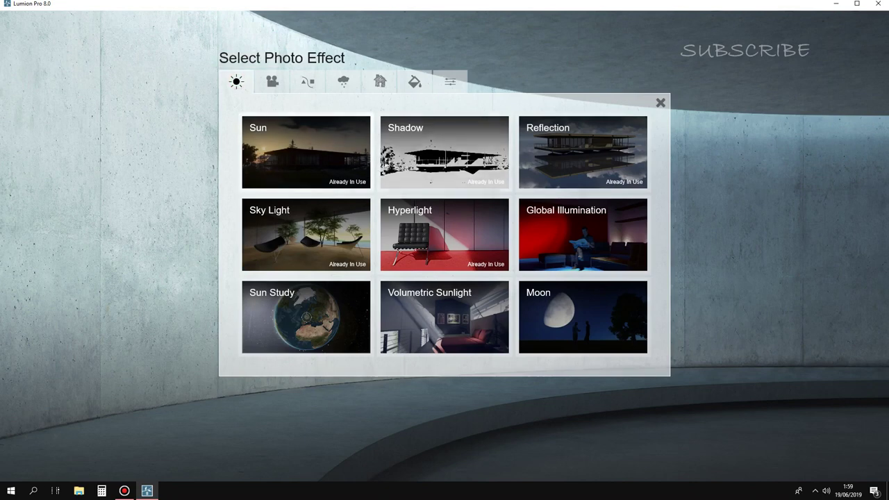
{"action": "left_click", "coordinate": [403, 147]}
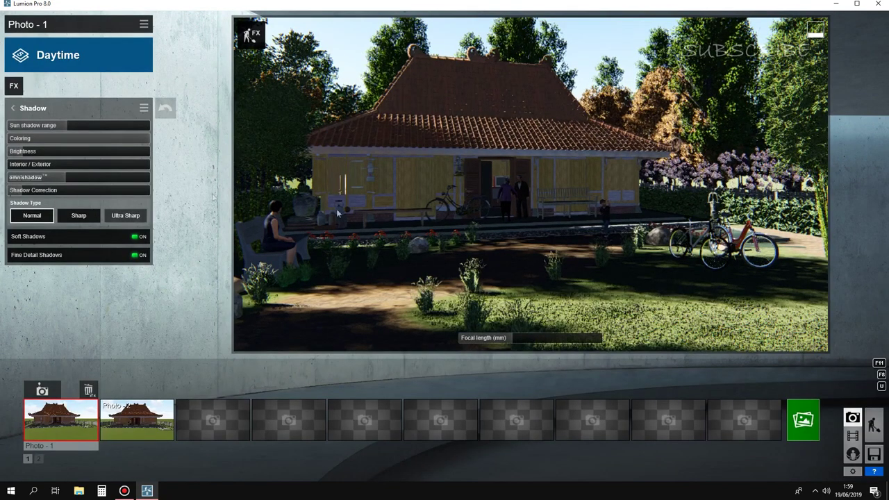
{"action": "left_click_drag", "start_coordinate": [64, 127], "coordinate": [61, 129]}
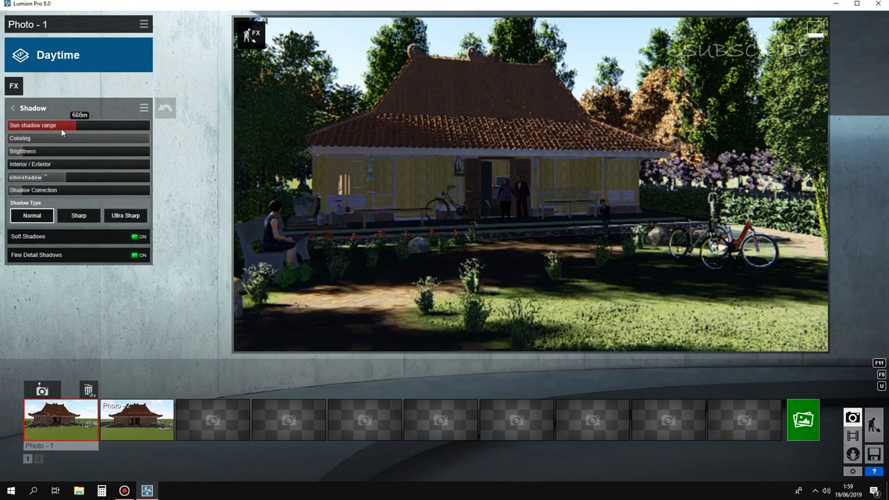
{"action": "left_click_drag", "start_coordinate": [86, 149], "coordinate": [183, 143]}
{"action": "left_click_drag", "start_coordinate": [31, 152], "coordinate": [57, 153]}
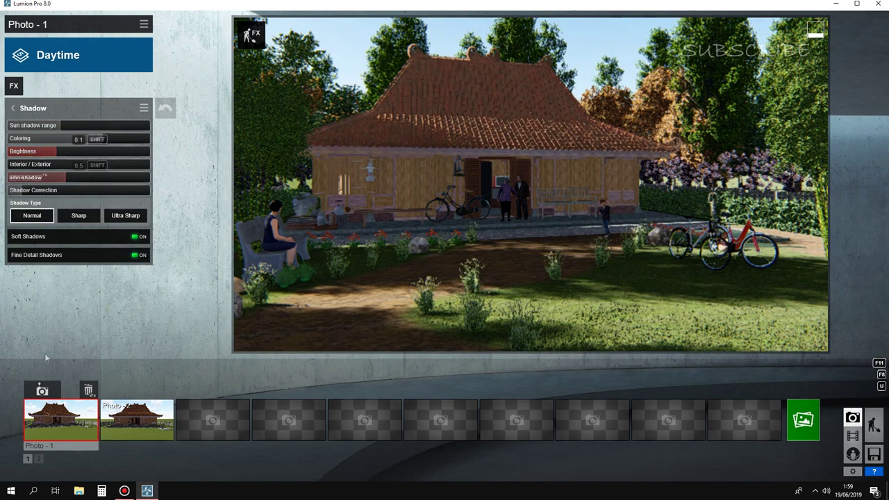
{"action": "left_click", "coordinate": [15, 87]}
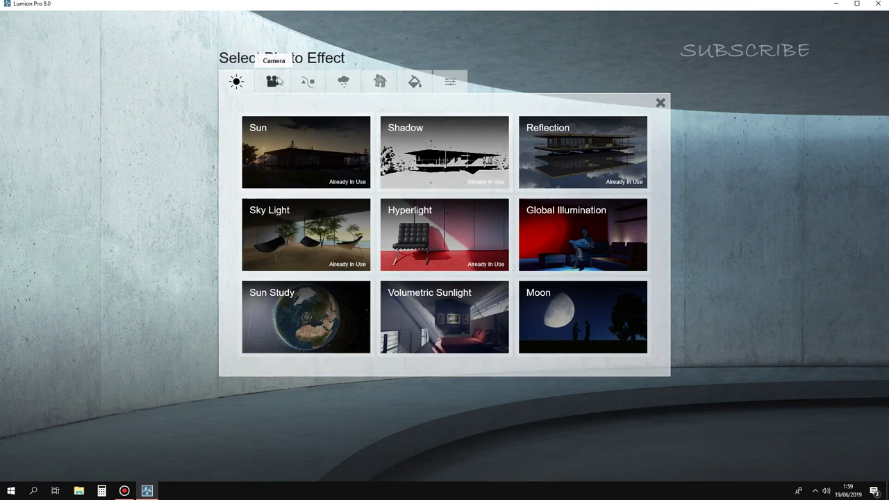
Step: Add an Exposure camera effect set to 0.6
{"action": "left_click", "coordinate": [272, 81]}
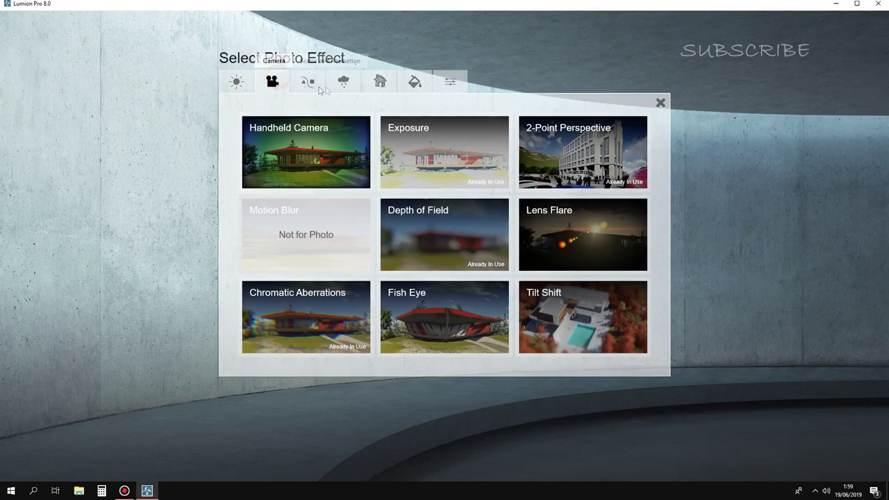
{"action": "left_click", "coordinate": [433, 160]}
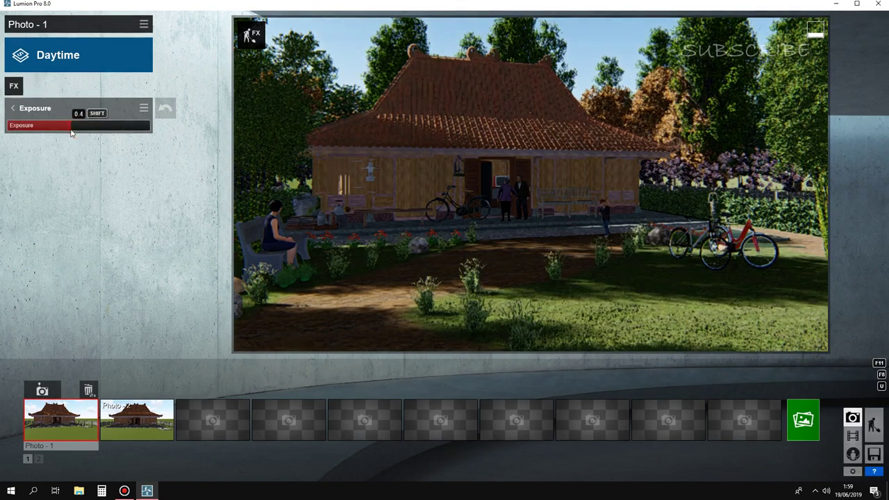
{"action": "mouse_move", "coordinate": [79, 131]}
{"action": "left_mouse_down"}
{"action": "mouse_move", "coordinate": [97, 127]}
{"action": "mouse_move", "coordinate": [88, 130]}
{"action": "left_mouse_up"}
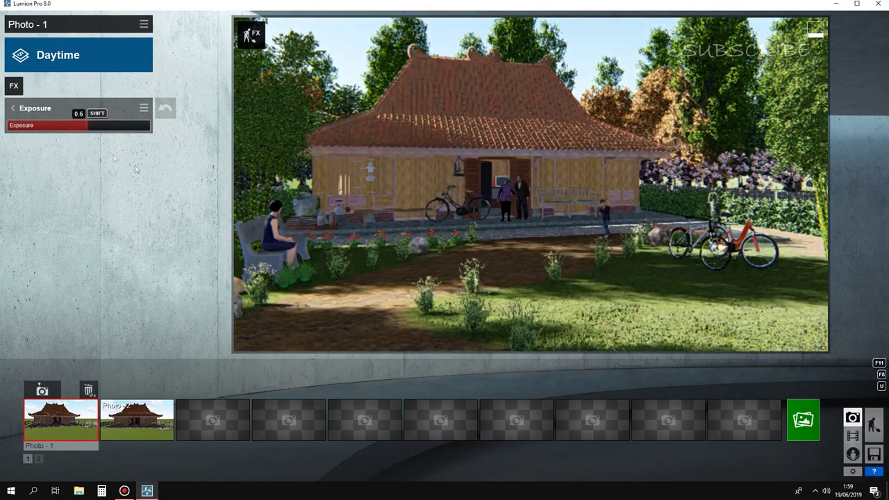
Step: Add the Shadow effect from Light and Shadow, browse the other tabs, then close the catalogue
{"action": "left_click", "coordinate": [14, 84]}
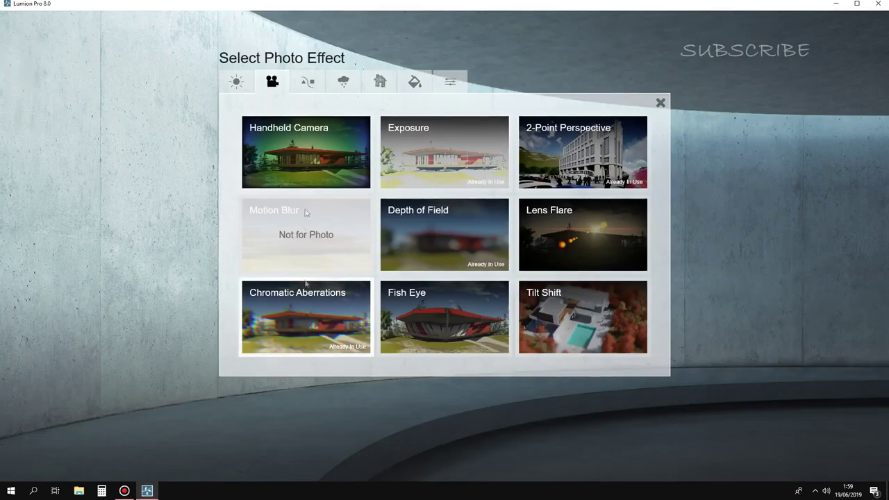
{"action": "left_click", "coordinate": [236, 81]}
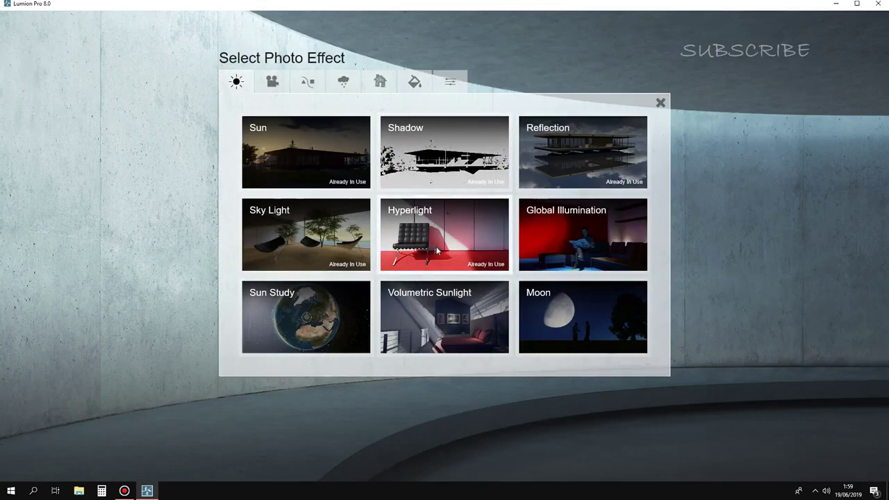
{"action": "left_click", "coordinate": [417, 146]}
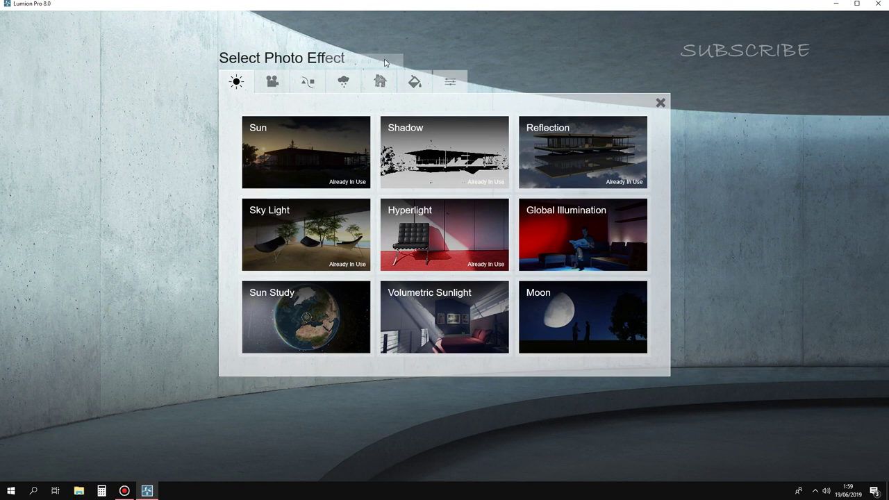
{"action": "left_click", "coordinate": [380, 81]}
{"action": "left_click", "coordinate": [414, 82]}
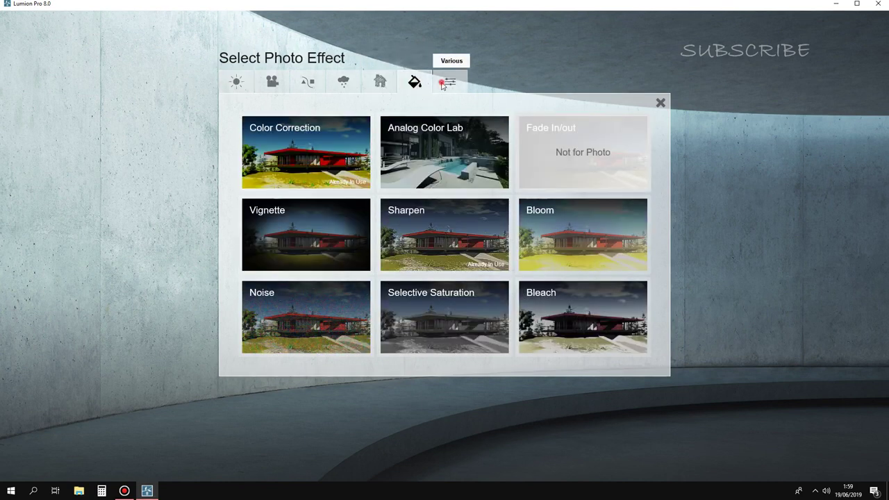
{"action": "left_click", "coordinate": [451, 82]}
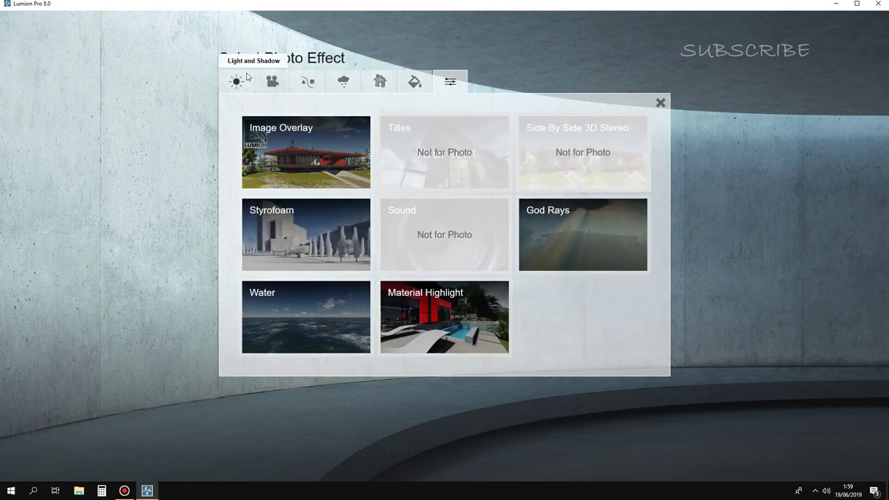
{"action": "left_click", "coordinate": [244, 79]}
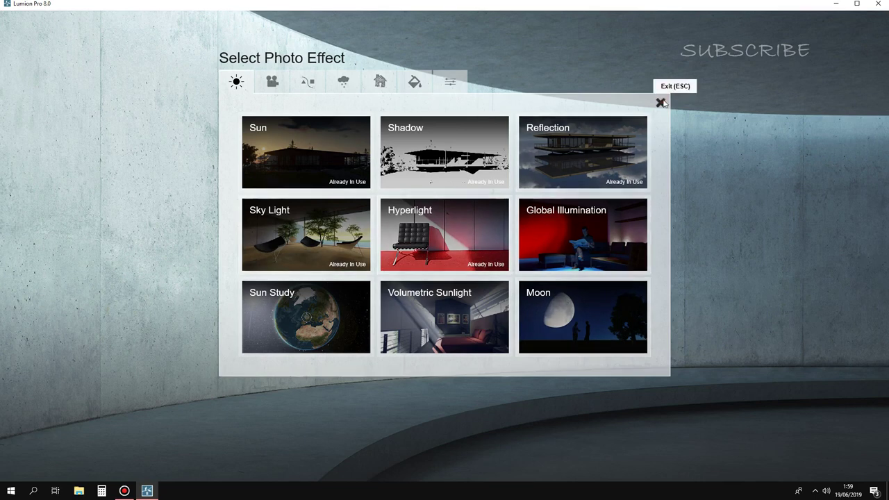
{"action": "left_click", "coordinate": [662, 103]}
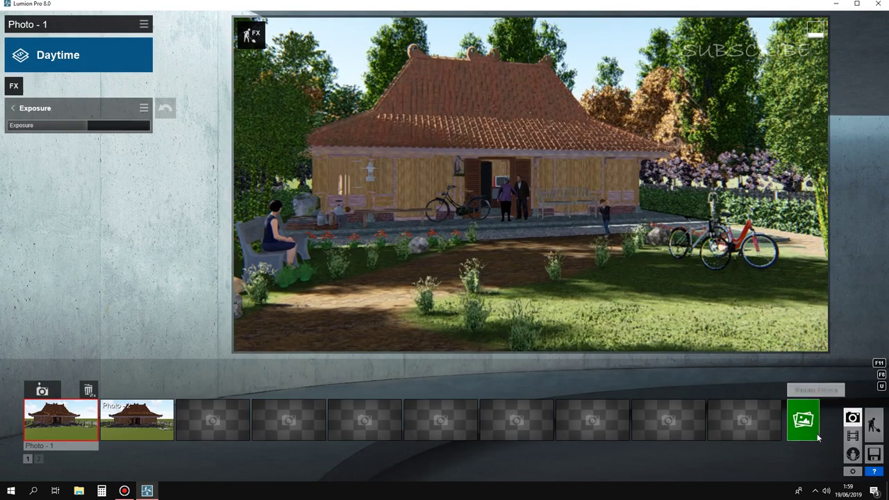
Step: Render Photo 1 at Desktop 1920x1080 as JPEG '1' in the RENDERING JOGLO folder
{"action": "left_click", "coordinate": [817, 433]}
{"action": "left_click", "coordinate": [351, 375]}
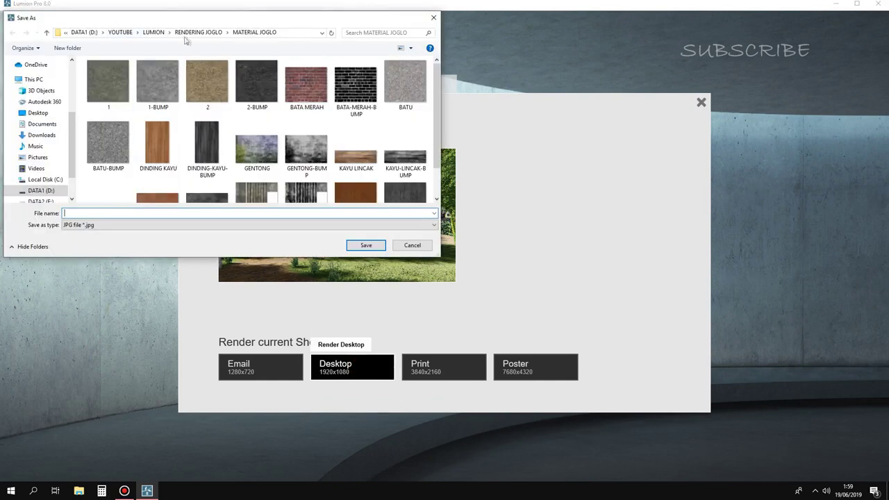
{"action": "left_click", "coordinate": [188, 32]}
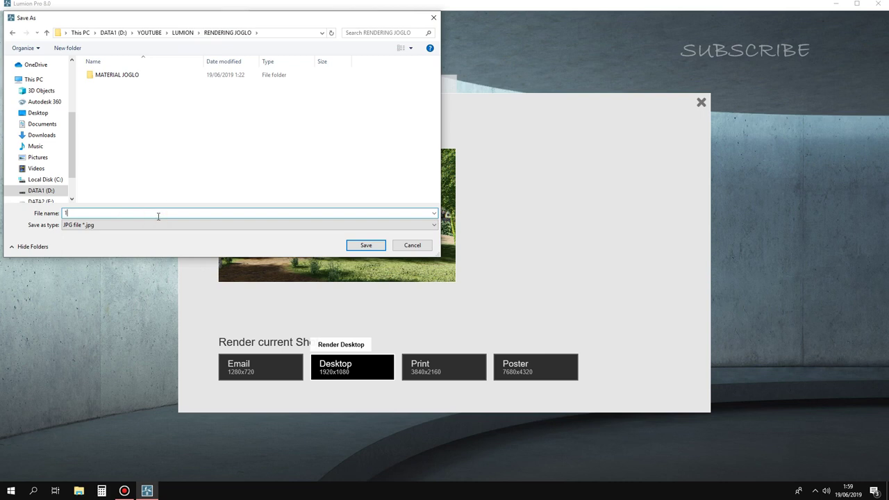
{"action": "key", "text": "Return"}
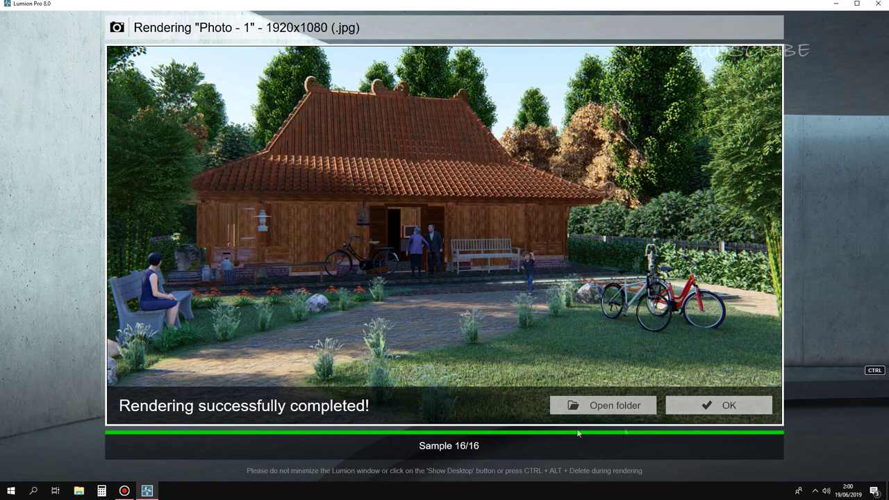
{"action": "left_click", "coordinate": [705, 407]}
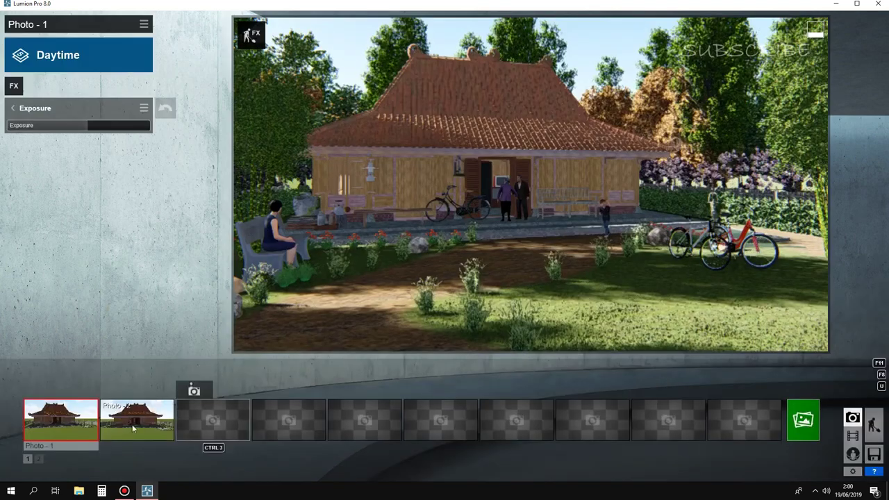
Step: Switch to Photo 2 and apply the Realistic visual style
{"action": "left_click", "coordinate": [128, 423]}
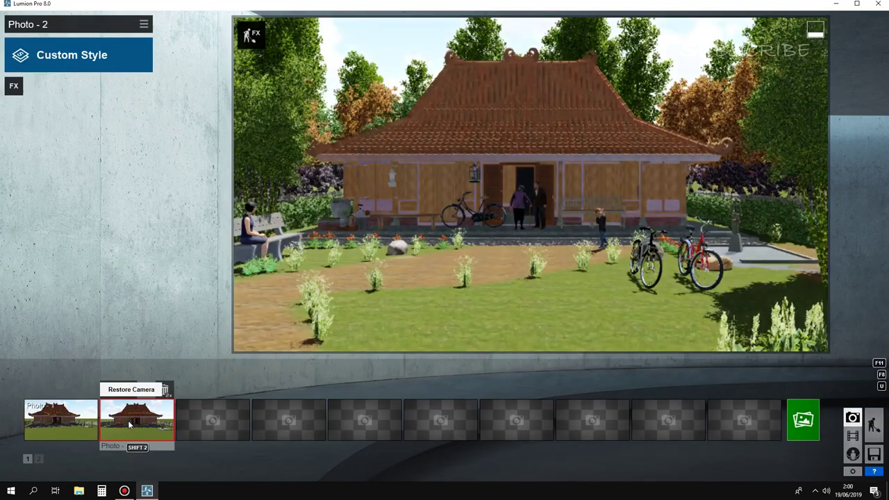
{"action": "left_click", "coordinate": [80, 60]}
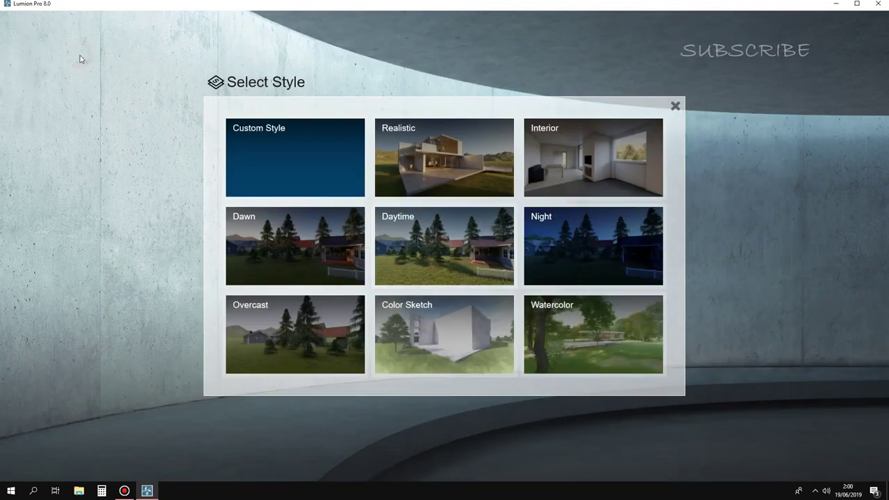
{"action": "left_click", "coordinate": [437, 149]}
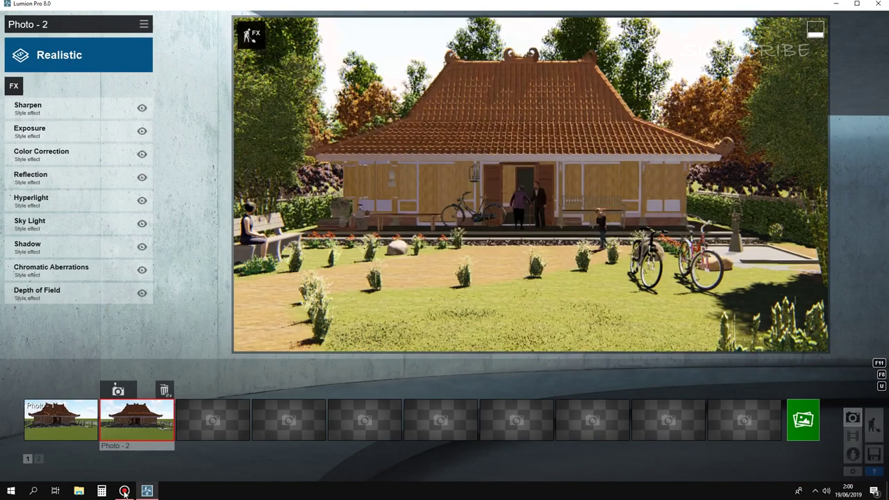
{"action": "left_click", "coordinate": [124, 491]}
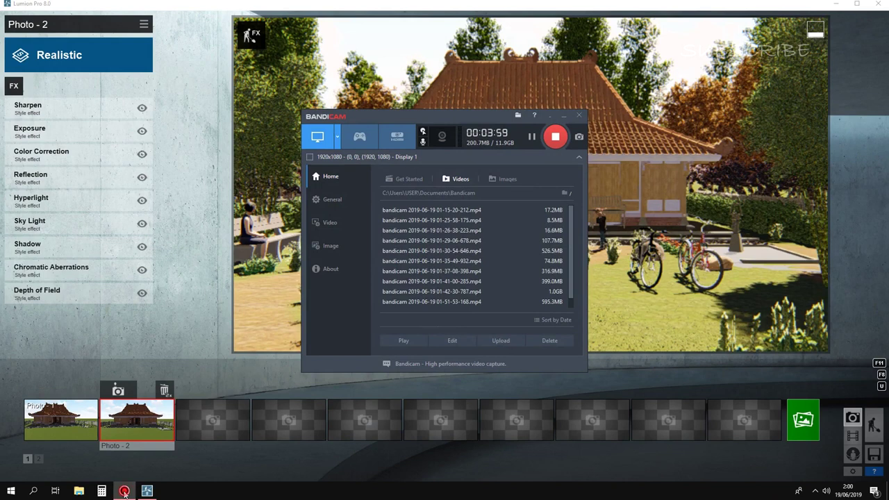
{"action": "left_click", "coordinate": [124, 491]}
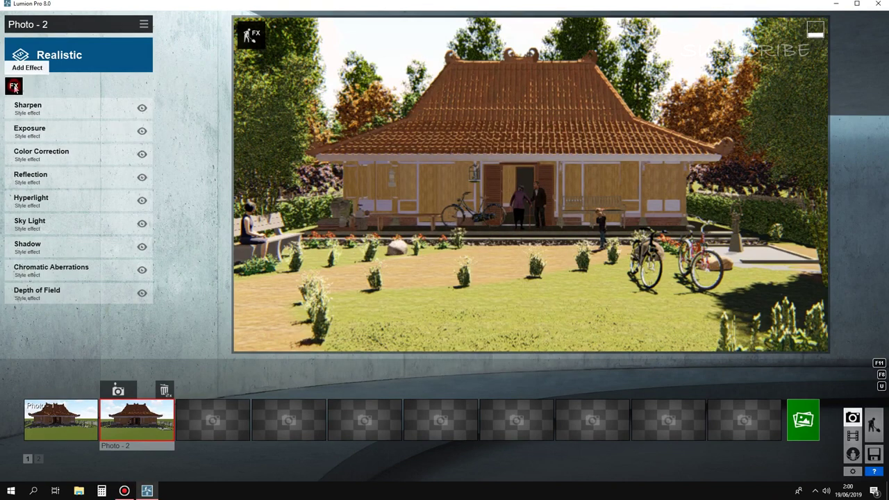
Step: Add a 2-Point Perspective camera effect to Photo 2
{"action": "left_click", "coordinate": [14, 87]}
{"action": "left_click", "coordinate": [310, 82]}
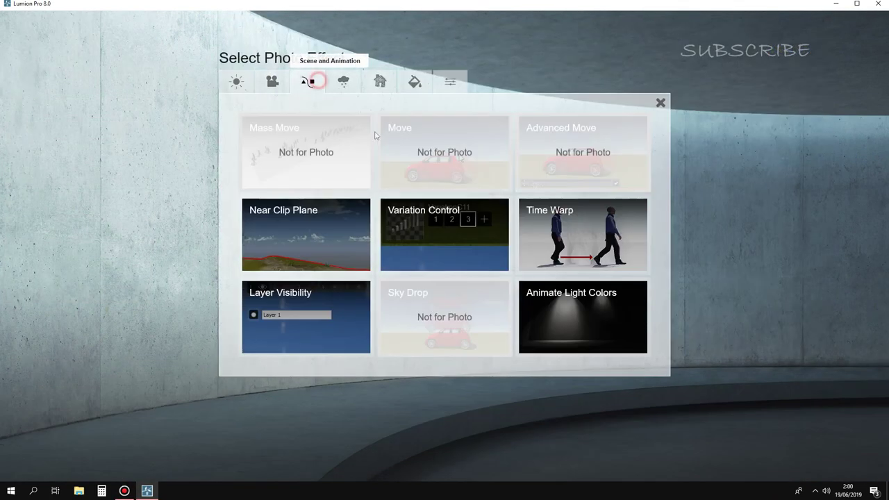
{"action": "left_click", "coordinate": [236, 81]}
{"action": "left_click", "coordinate": [272, 82]}
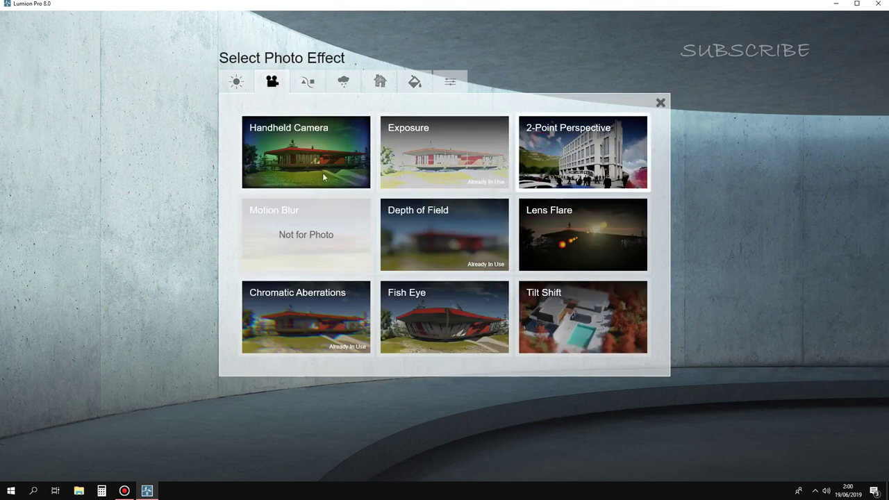
{"action": "left_click", "coordinate": [583, 151]}
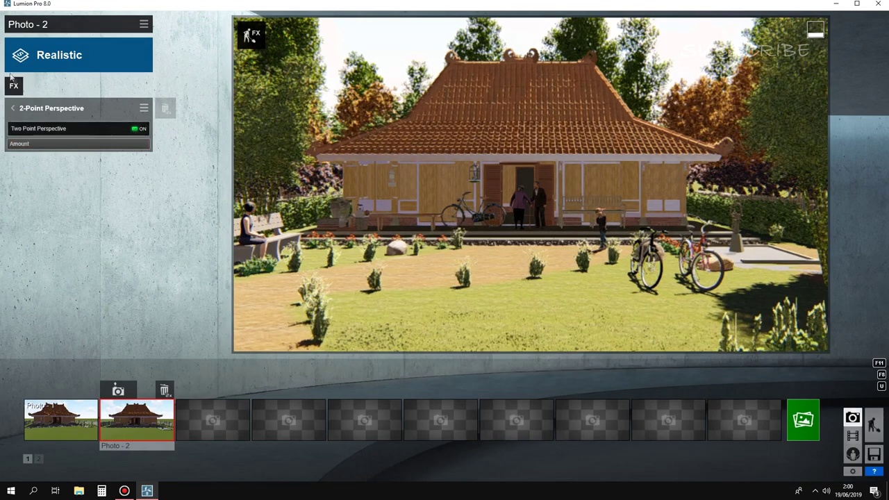
{"action": "left_click", "coordinate": [14, 87]}
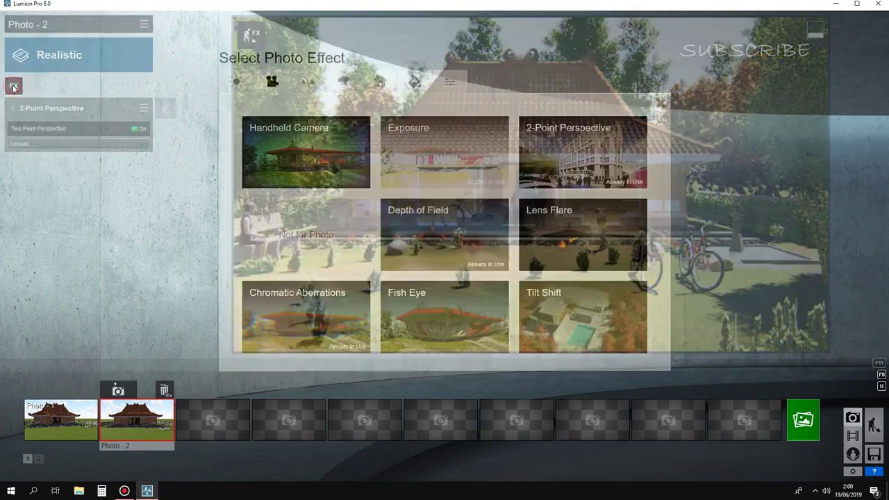
{"action": "left_click", "coordinate": [216, 72]}
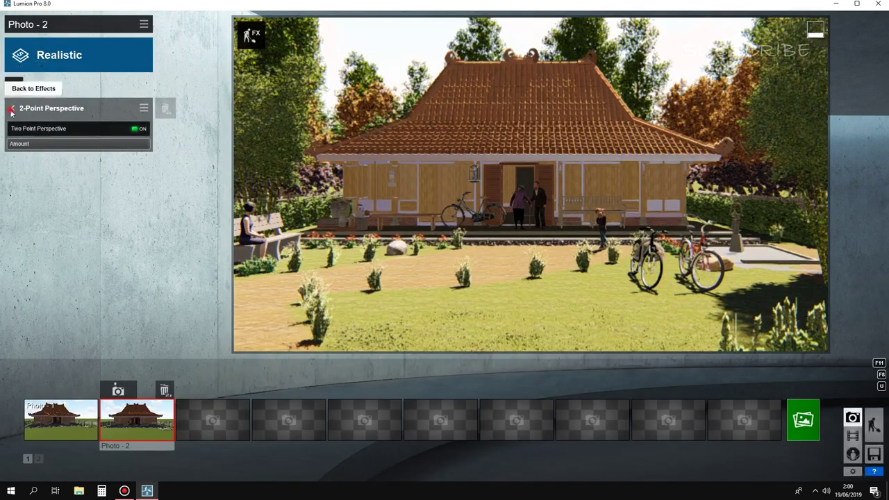
{"action": "left_click", "coordinate": [13, 108]}
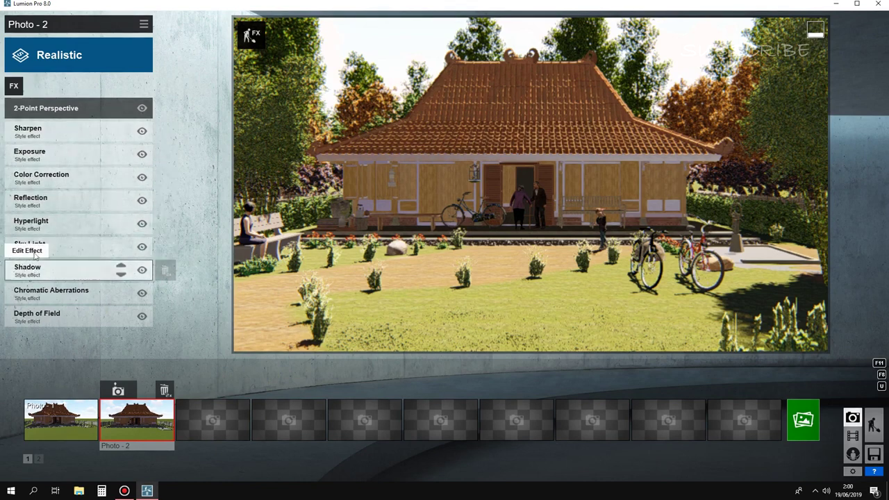
Step: Add a Sun effect with a lower sun, heading -0.1 and brightness 0.9
{"action": "left_click", "coordinate": [14, 85]}
{"action": "left_click", "coordinate": [237, 81]}
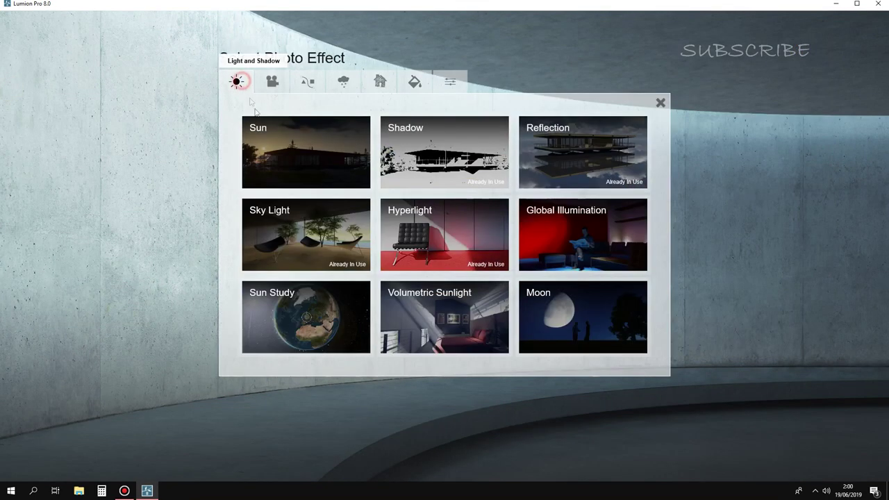
{"action": "left_click", "coordinate": [286, 154]}
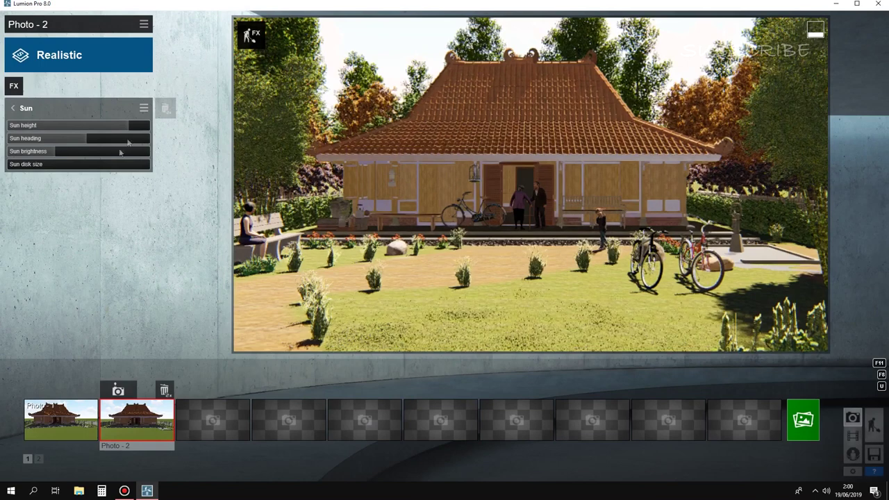
{"action": "left_click_drag", "start_coordinate": [125, 128], "coordinate": [102, 132]}
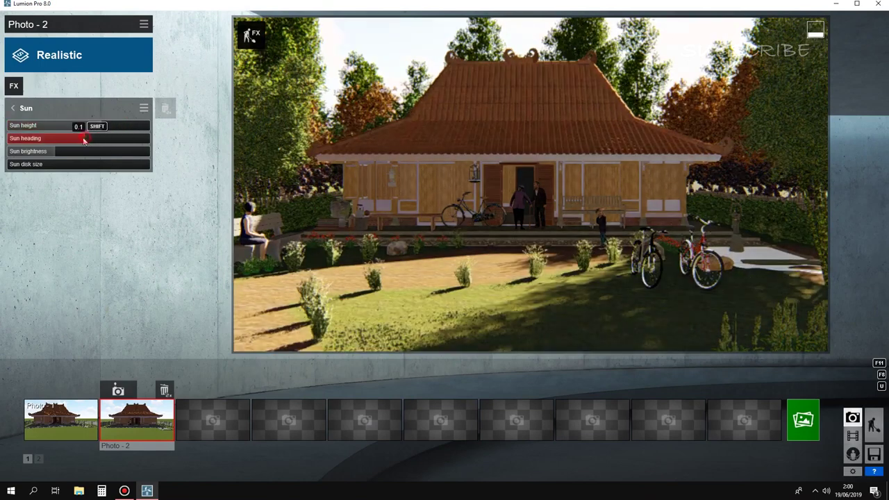
{"action": "left_click_drag", "start_coordinate": [87, 138], "coordinate": [70, 140]}
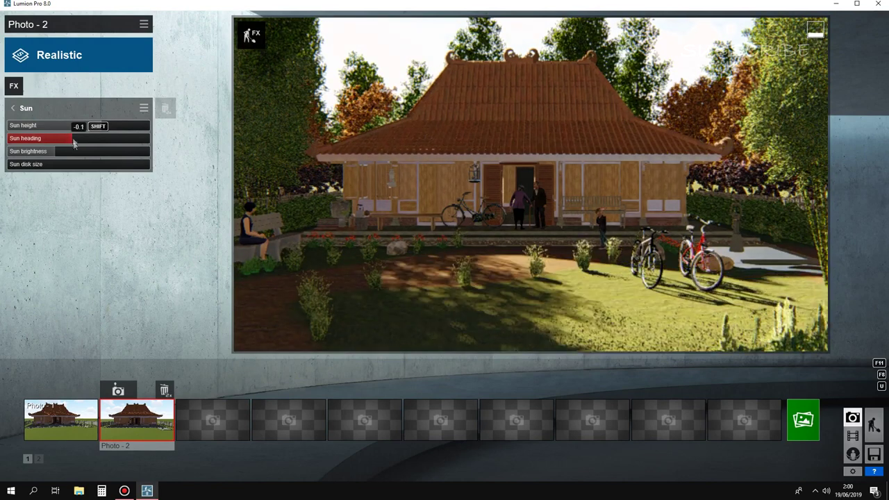
{"action": "mouse_move", "coordinate": [32, 154]}
{"action": "left_mouse_down"}
{"action": "mouse_move", "coordinate": [99, 146]}
{"action": "mouse_move", "coordinate": [69, 150]}
{"action": "left_mouse_up"}
{"action": "left_click", "coordinate": [17, 89]}
Step: Add Color Correction with temperature 0.5, slightly higher tint and brightness, and saturation 0.9
{"action": "left_click", "coordinate": [414, 82]}
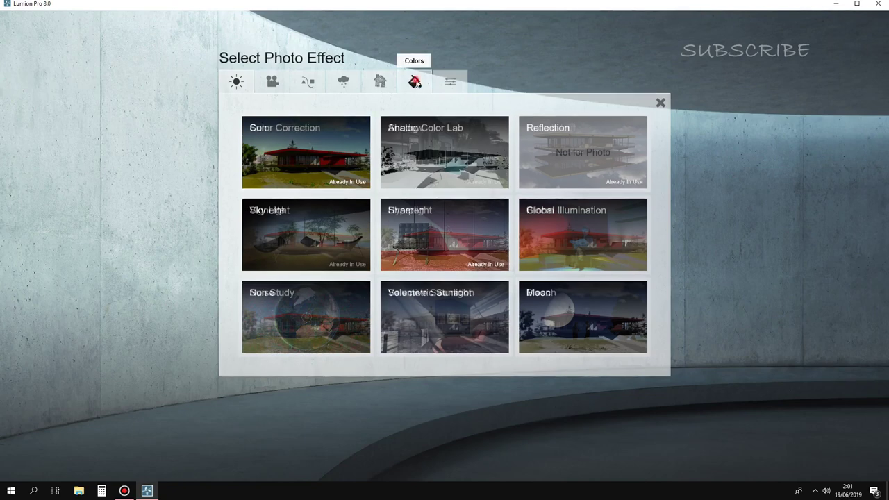
{"action": "left_click", "coordinate": [314, 147]}
{"action": "mouse_move", "coordinate": [105, 126]}
{"action": "left_mouse_down"}
{"action": "mouse_move", "coordinate": [119, 124]}
{"action": "mouse_move", "coordinate": [93, 126]}
{"action": "mouse_move", "coordinate": [101, 131]}
{"action": "left_mouse_up"}
{"action": "left_click", "coordinate": [115, 131]}
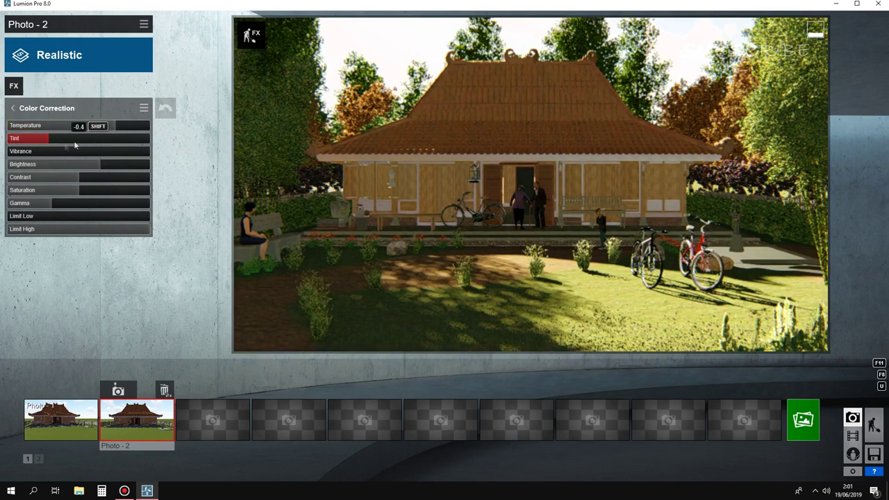
{"action": "left_click", "coordinate": [97, 135]}
{"action": "left_click", "coordinate": [108, 167]}
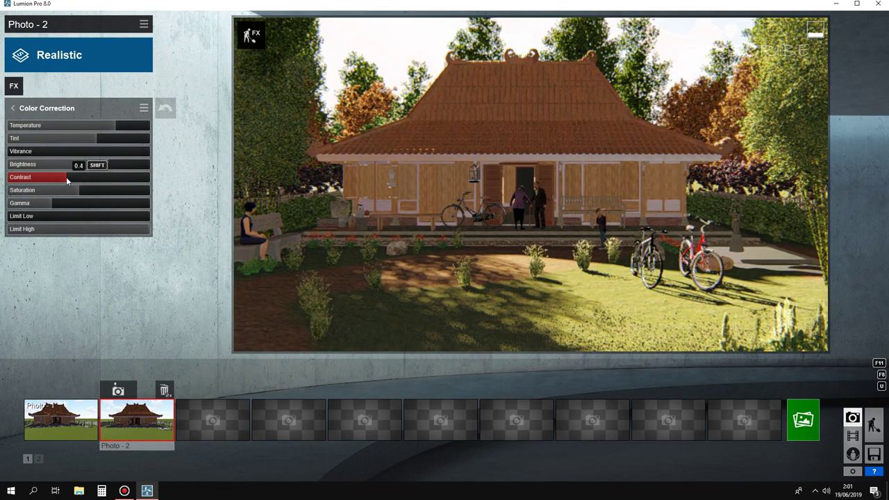
{"action": "left_click", "coordinate": [70, 191]}
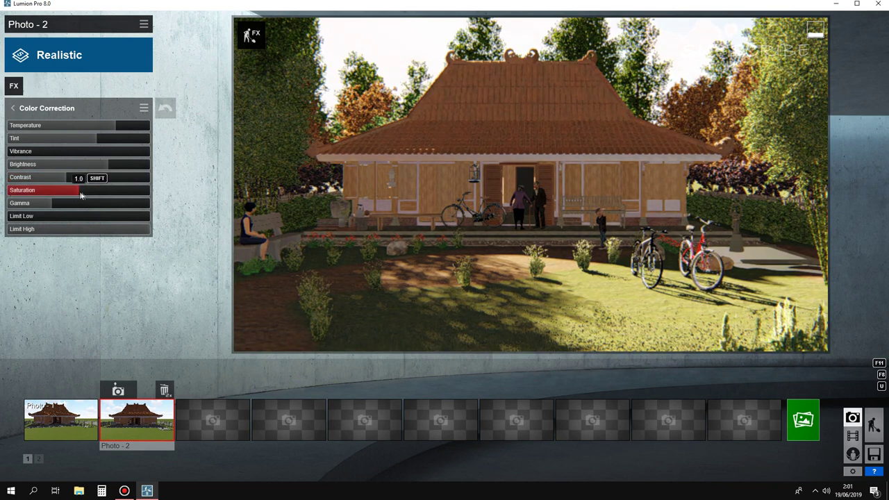
{"action": "left_click", "coordinate": [14, 86]}
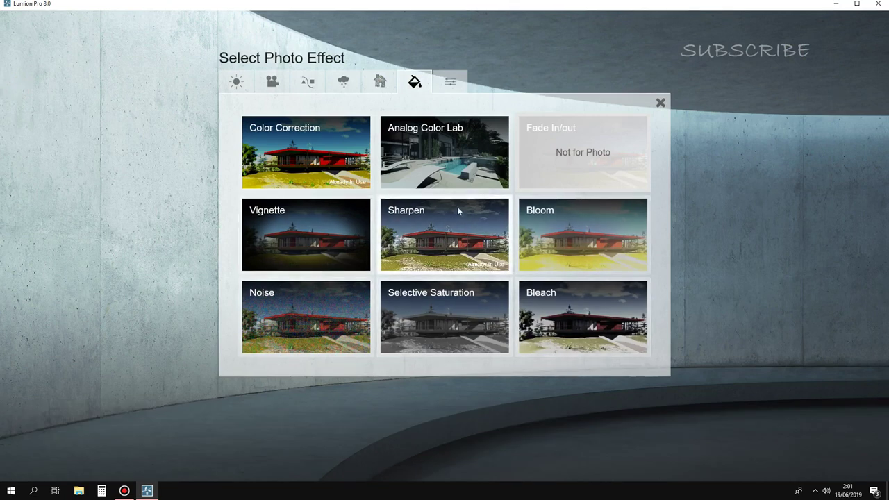
Step: Add a Fog effect to Photo 2, increasing fog density and adjusting fog falloff
{"action": "left_click", "coordinate": [380, 81]}
{"action": "left_click", "coordinate": [357, 82]}
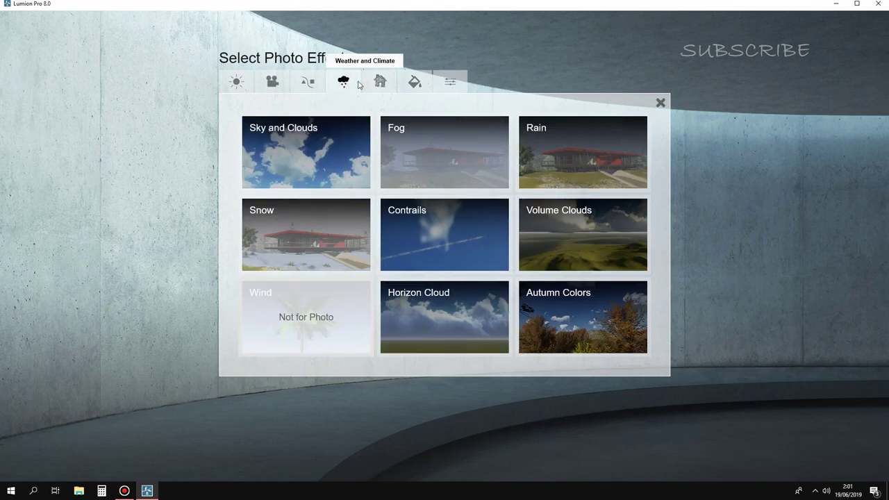
{"action": "left_click", "coordinate": [437, 151]}
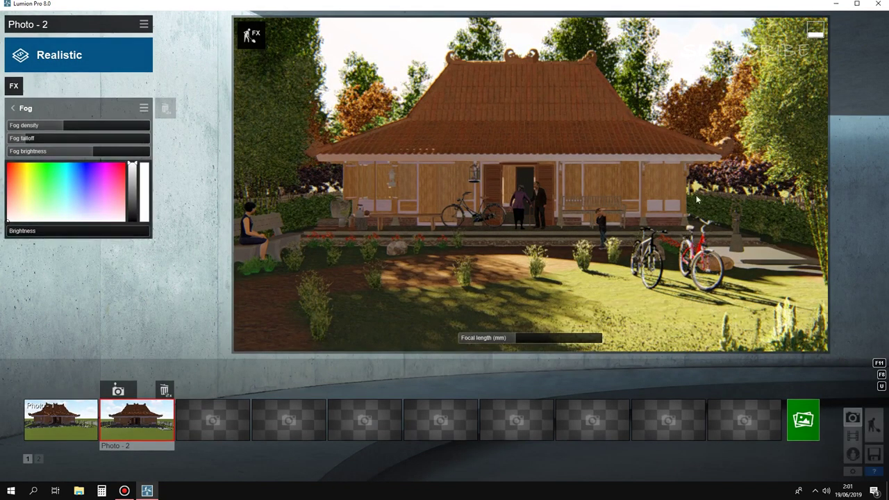
{"action": "left_click_drag", "start_coordinate": [66, 125], "coordinate": [104, 126]}
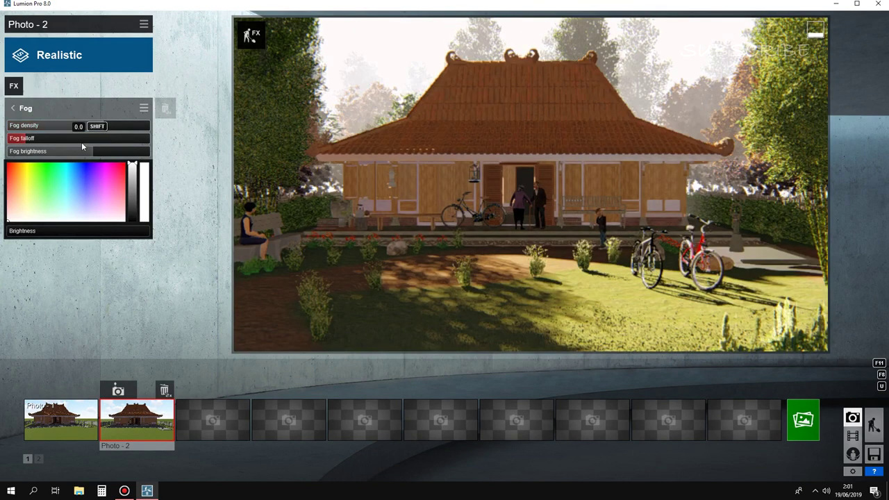
{"action": "mouse_move", "coordinate": [57, 141]}
{"action": "left_mouse_down"}
{"action": "mouse_move", "coordinate": [116, 138]}
{"action": "mouse_move", "coordinate": [70, 156]}
{"action": "mouse_move", "coordinate": [109, 147]}
{"action": "mouse_move", "coordinate": [86, 150]}
{"action": "mouse_move", "coordinate": [94, 154]}
{"action": "left_mouse_up"}
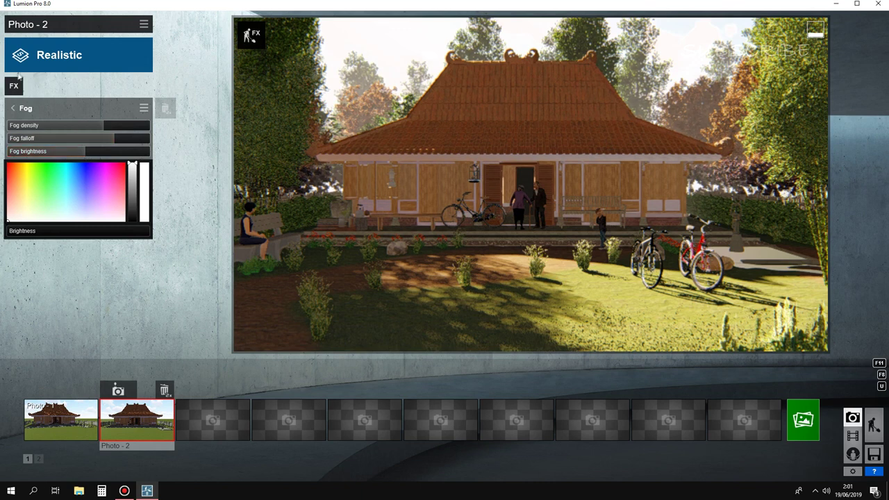
{"action": "left_click", "coordinate": [14, 86]}
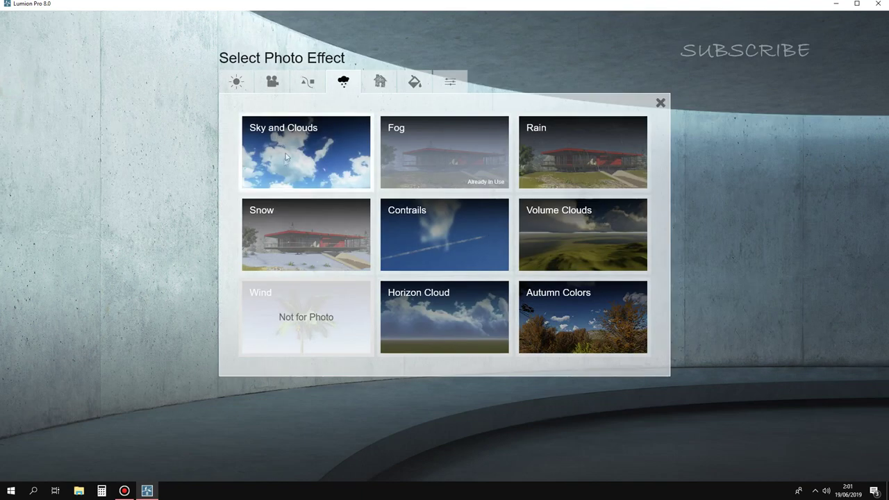
Step: Add a Shadow effect with a longer sun shadow range, brighter shadows and higher interior/exterior value
{"action": "left_click", "coordinate": [239, 81]}
{"action": "left_click", "coordinate": [272, 82]}
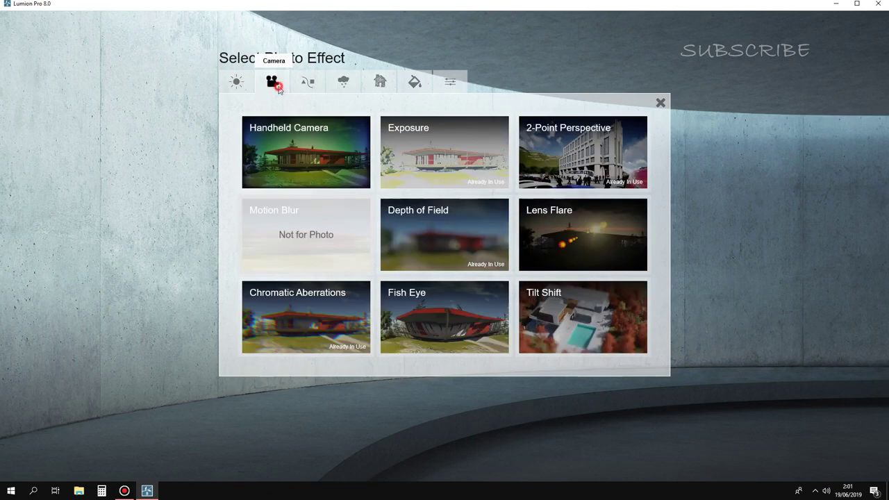
{"action": "left_click", "coordinate": [240, 81]}
{"action": "left_click", "coordinate": [464, 147]}
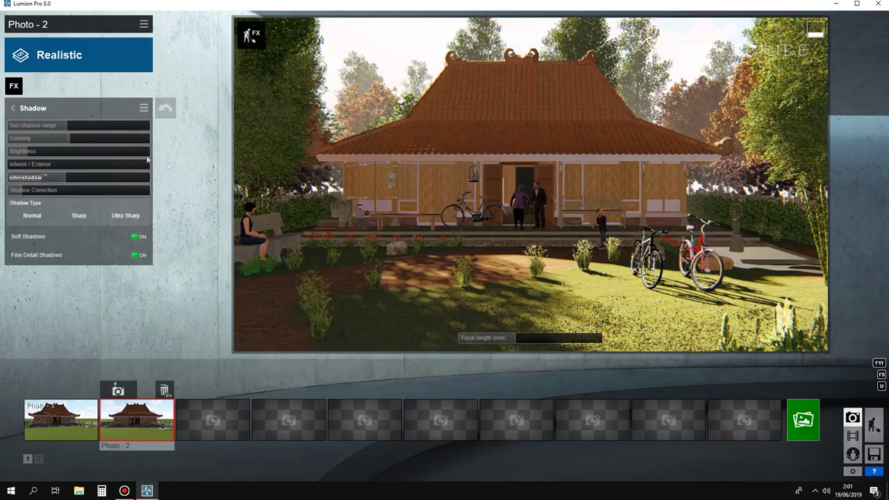
{"action": "mouse_move", "coordinate": [71, 139]}
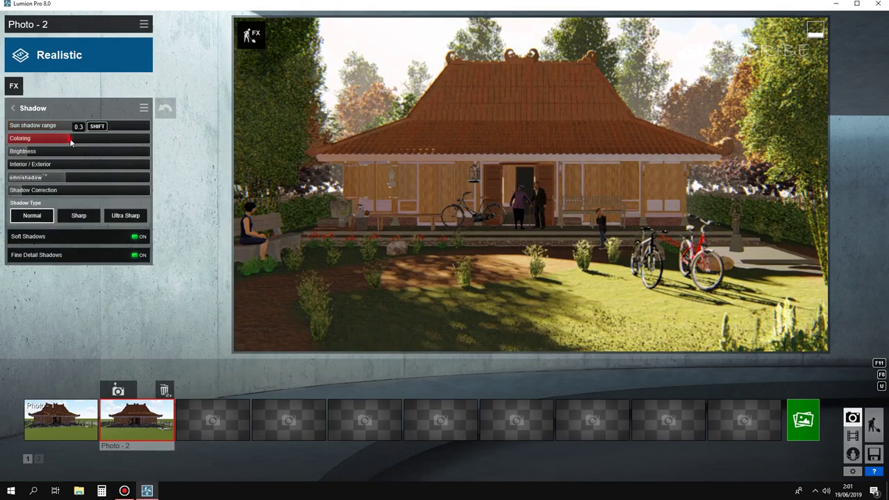
{"action": "mouse_move", "coordinate": [86, 125]}
{"action": "left_mouse_down"}
{"action": "mouse_move", "coordinate": [114, 125]}
{"action": "mouse_move", "coordinate": [98, 129]}
{"action": "left_mouse_up"}
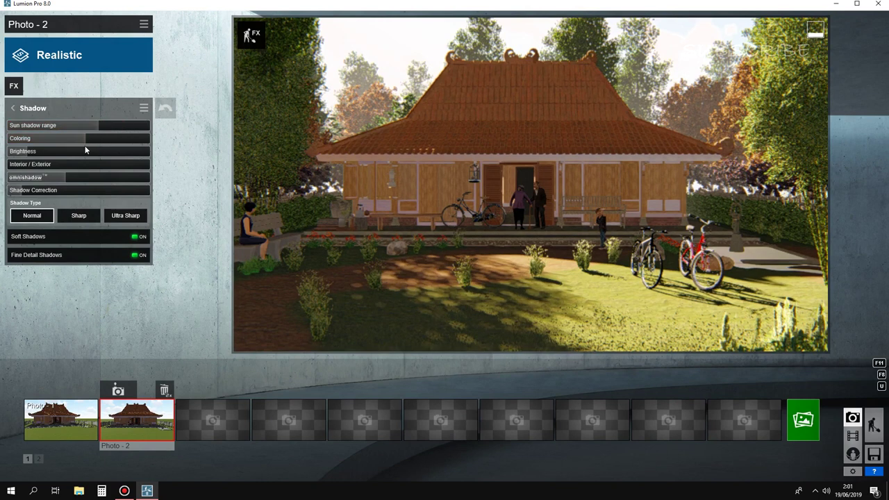
{"action": "left_click_drag", "start_coordinate": [31, 152], "coordinate": [40, 155]}
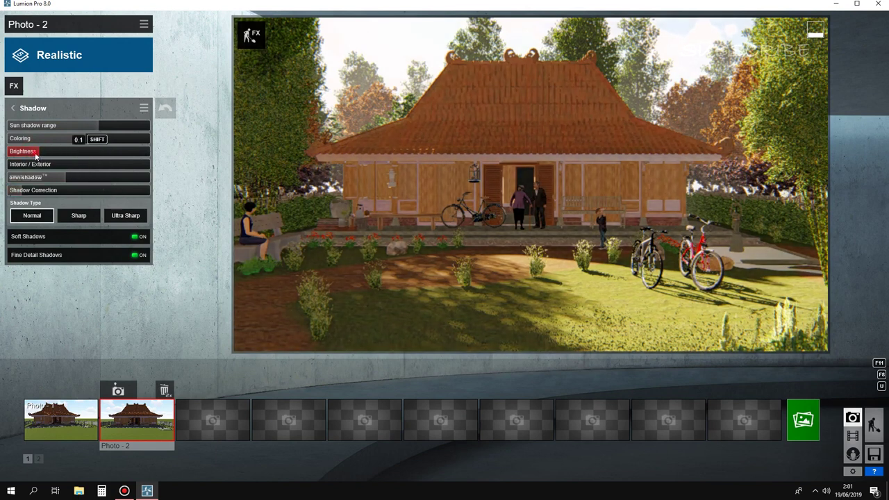
{"action": "left_click_drag", "start_coordinate": [97, 171], "coordinate": [137, 167]}
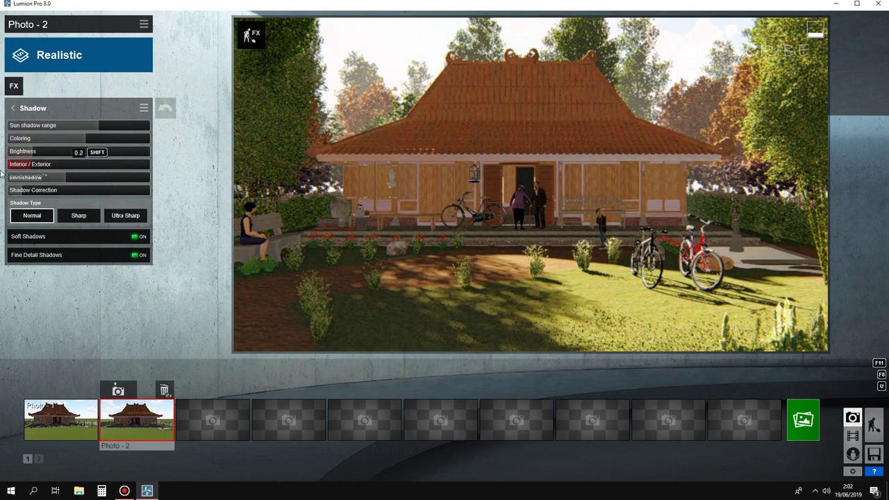
{"action": "left_click", "coordinate": [137, 167]}
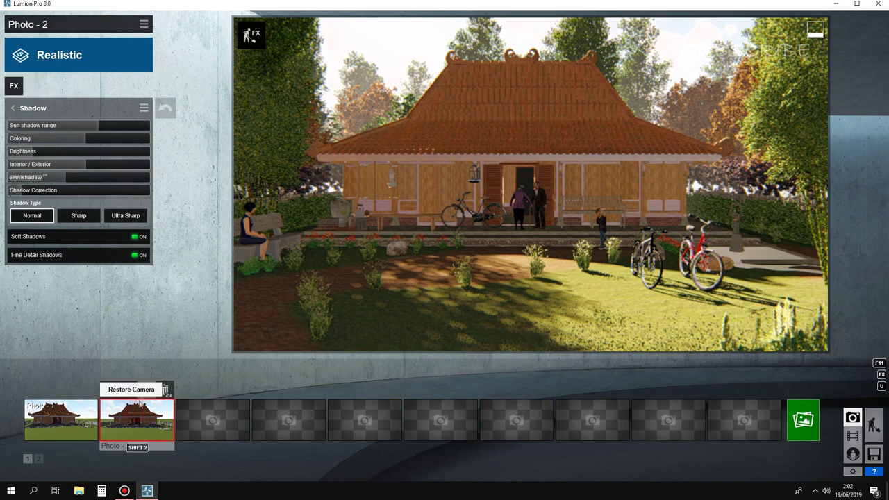
{"action": "mouse_move", "coordinate": [649, 419]}
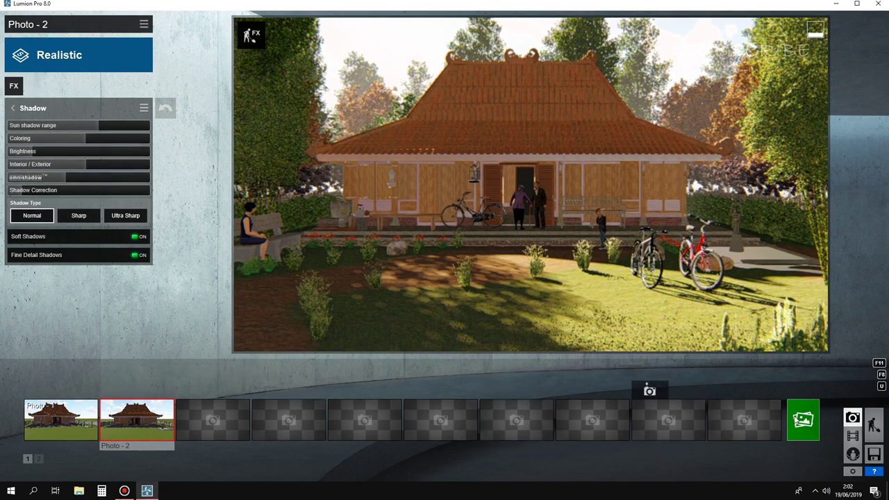
{"action": "left_click", "coordinate": [805, 427]}
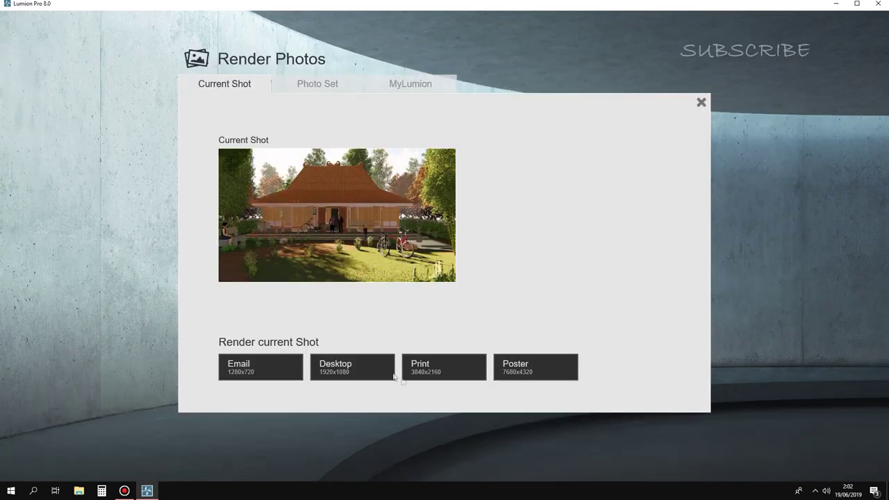
Step: Render Photo 2 at Desktop 1920x1080 as a JPG saved in RENDERING JOGLO
{"action": "left_click", "coordinate": [341, 363]}
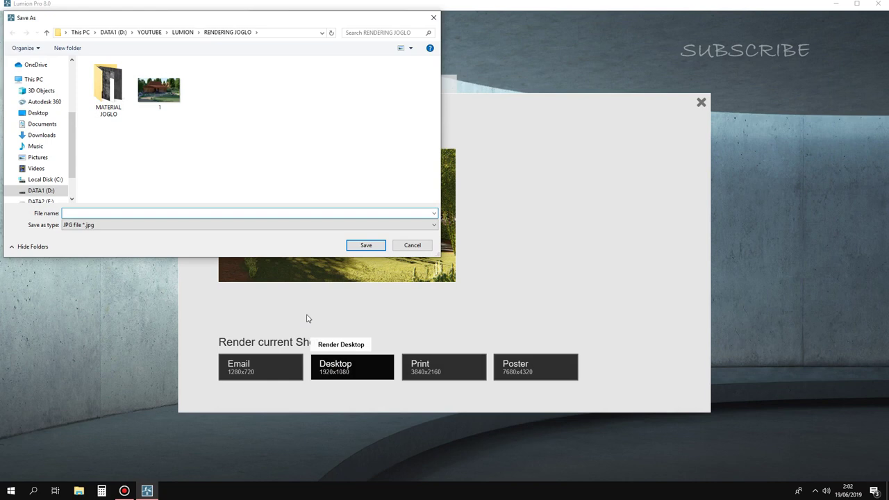
{"action": "left_click", "coordinate": [367, 245]}
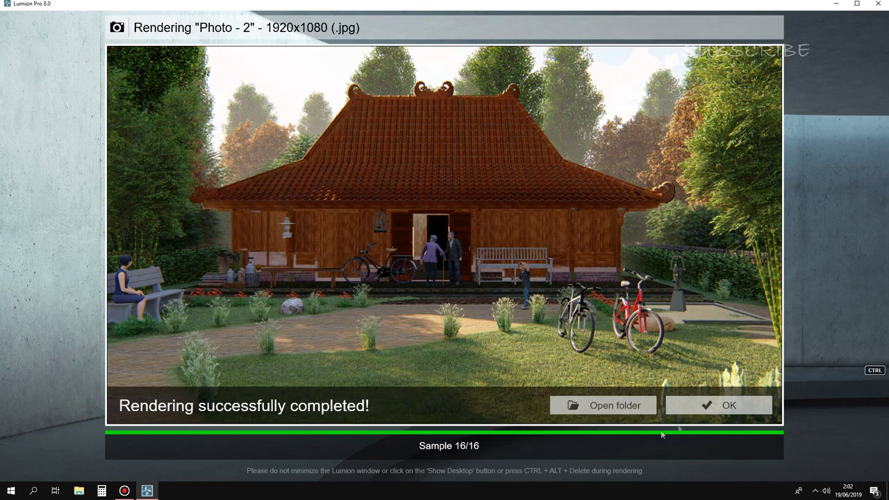
{"action": "left_click", "coordinate": [683, 408]}
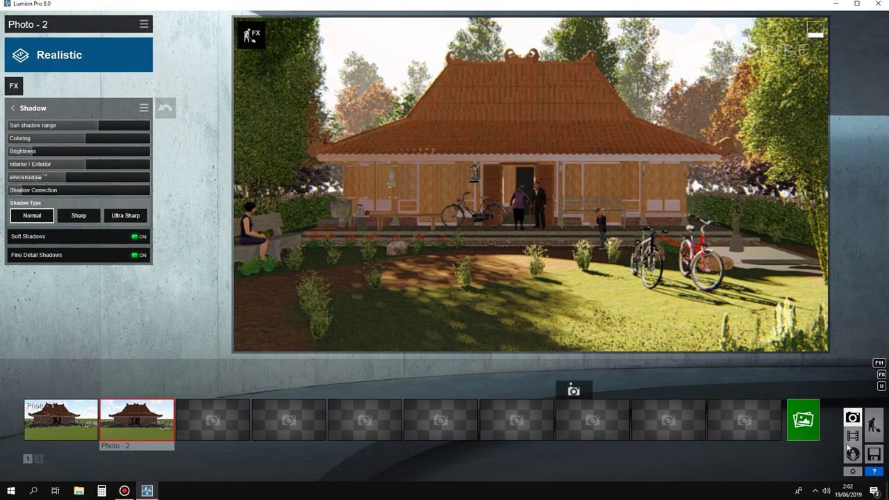
Step: Save the current Lumion scene as a new scene file in the RENDERING JOGLO folder
{"action": "left_click", "coordinate": [875, 455]}
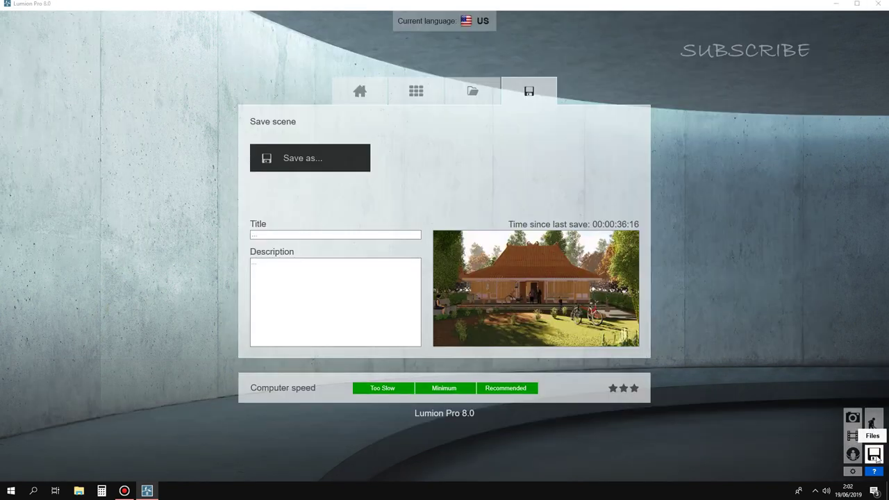
{"action": "left_click", "coordinate": [325, 167]}
{"action": "left_click", "coordinate": [117, 216]}
{"action": "type", "text": "SCENE JOGLO"}
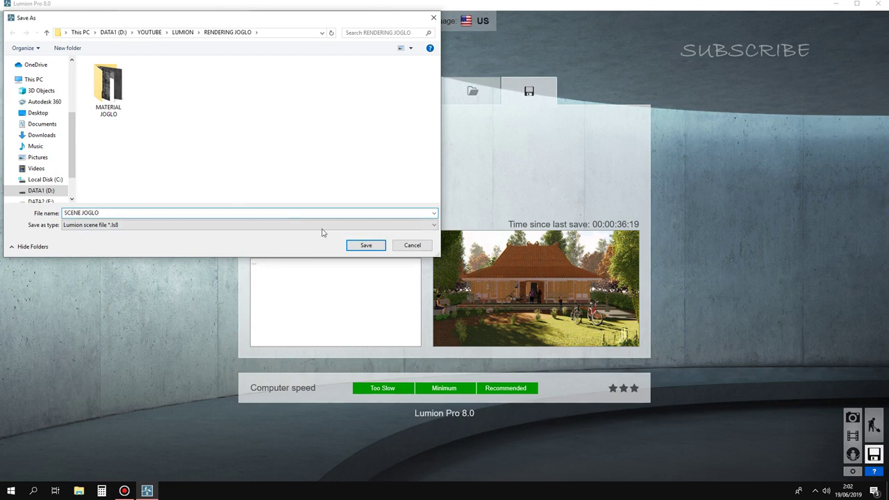
{"action": "left_click", "coordinate": [354, 246]}
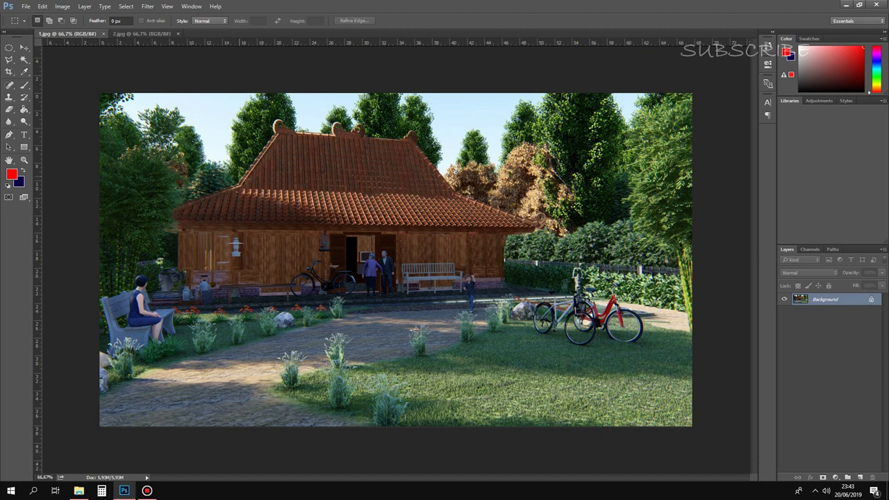
Step: Apply Camera Raw: Temperature +8, Tint +10, Exposure +0,40, Contrast +21, Highlights -36, Whites +29
{"action": "left_click", "coordinate": [148, 6]}
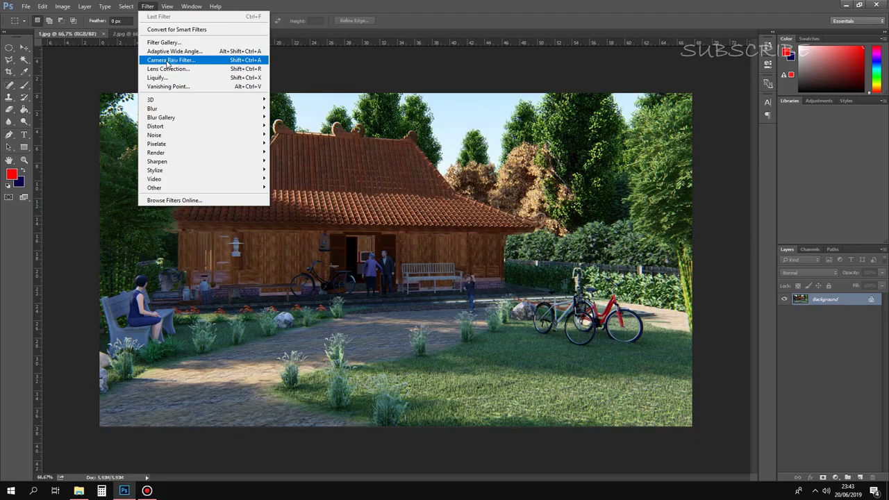
{"action": "left_click", "coordinate": [167, 62]}
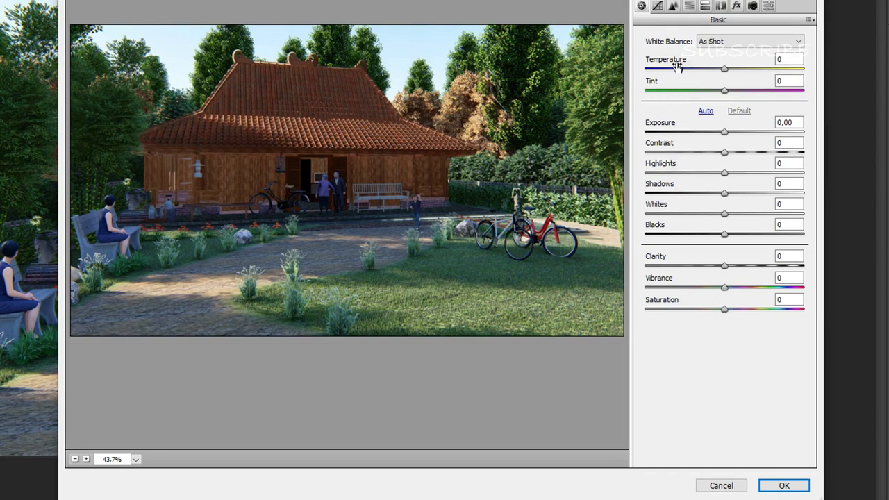
{"action": "left_click", "coordinate": [708, 62]}
{"action": "mouse_move", "coordinate": [708, 62]}
{"action": "left_mouse_down"}
{"action": "mouse_move", "coordinate": [716, 85]}
{"action": "mouse_move", "coordinate": [695, 88]}
{"action": "mouse_move", "coordinate": [710, 87]}
{"action": "left_mouse_up"}
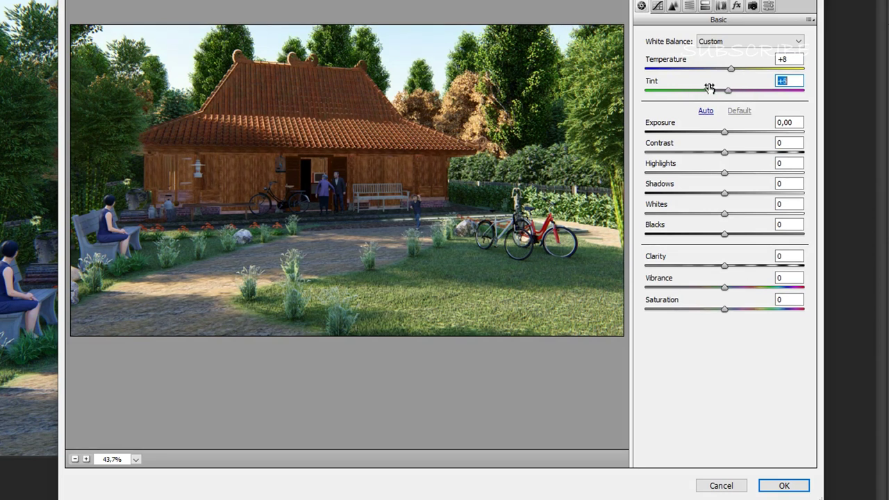
{"action": "mouse_move", "coordinate": [710, 123]}
{"action": "left_mouse_down"}
{"action": "mouse_move", "coordinate": [721, 123]}
{"action": "mouse_move", "coordinate": [716, 143]}
{"action": "mouse_move", "coordinate": [728, 143]}
{"action": "left_mouse_up"}
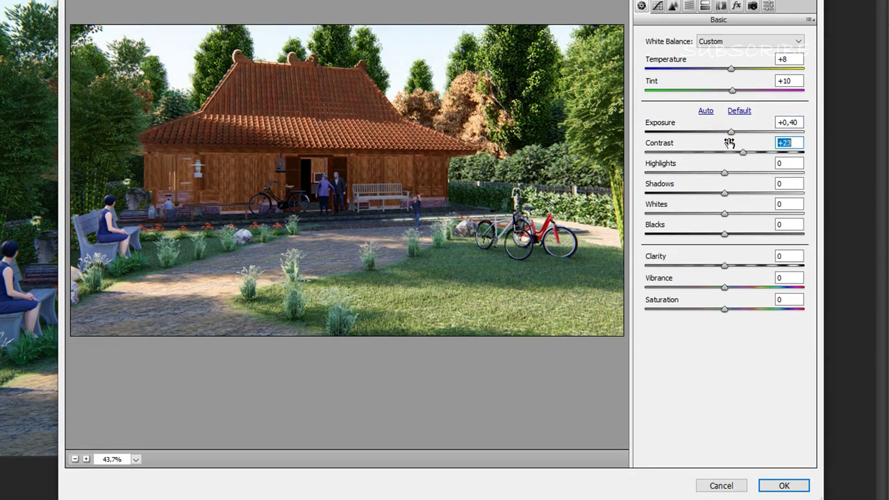
{"action": "left_click", "coordinate": [714, 169]}
{"action": "mouse_move", "coordinate": [714, 169]}
{"action": "left_mouse_down"}
{"action": "mouse_move", "coordinate": [685, 170]}
{"action": "mouse_move", "coordinate": [722, 182]}
{"action": "mouse_move", "coordinate": [707, 201]}
{"action": "mouse_move", "coordinate": [736, 204]}
{"action": "mouse_move", "coordinate": [721, 224]}
{"action": "mouse_move", "coordinate": [728, 224]}
{"action": "left_mouse_up"}
{"action": "left_click", "coordinate": [711, 182]}
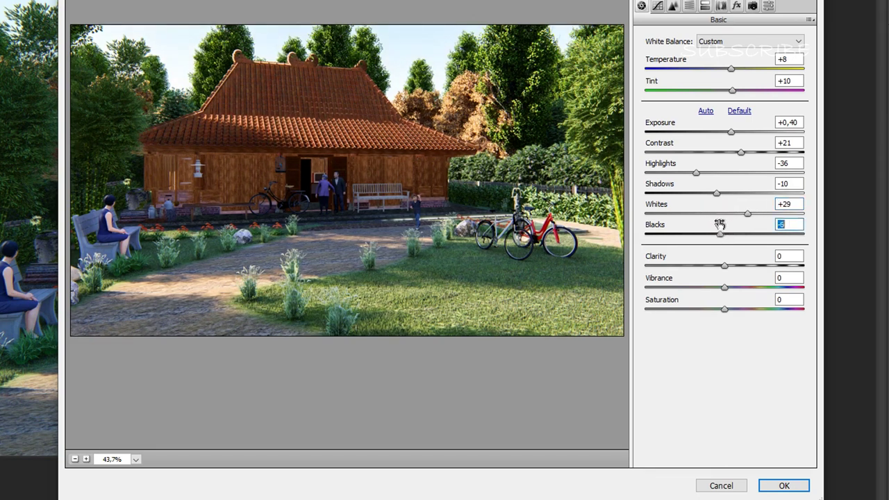
Step: Shift HSL hues (Greens +12, Reds -4, Aquas +17) and apply the Camera Raw filter
{"action": "left_click", "coordinate": [694, 13]}
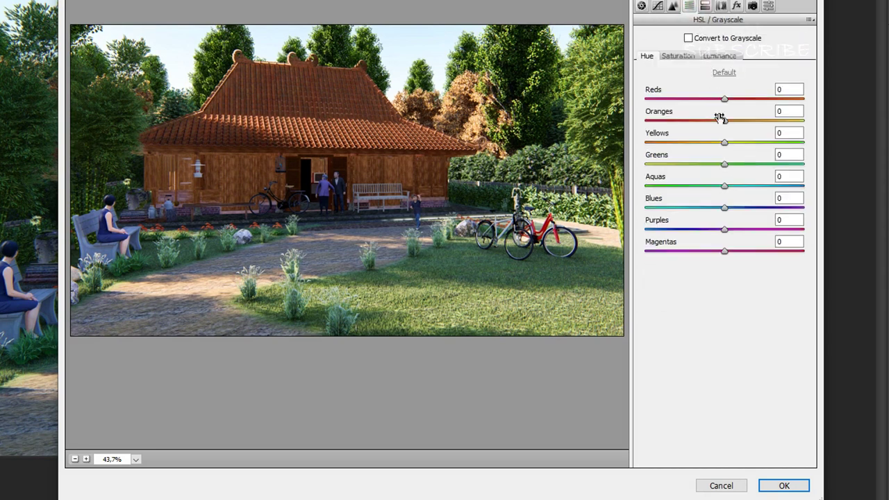
{"action": "left_click", "coordinate": [723, 158]}
{"action": "mouse_move", "coordinate": [722, 158]}
{"action": "left_mouse_down"}
{"action": "mouse_move", "coordinate": [684, 161]}
{"action": "mouse_move", "coordinate": [734, 160]}
{"action": "mouse_move", "coordinate": [747, 136]}
{"action": "mouse_move", "coordinate": [693, 141]}
{"action": "mouse_move", "coordinate": [706, 115]}
{"action": "left_mouse_up"}
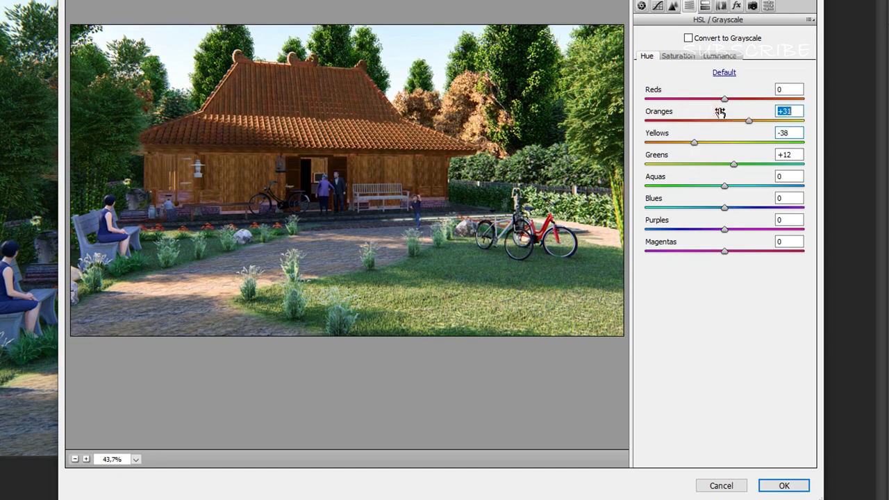
{"action": "mouse_move", "coordinate": [711, 93]}
{"action": "left_mouse_down"}
{"action": "mouse_move", "coordinate": [719, 94]}
{"action": "mouse_move", "coordinate": [708, 95]}
{"action": "left_mouse_up"}
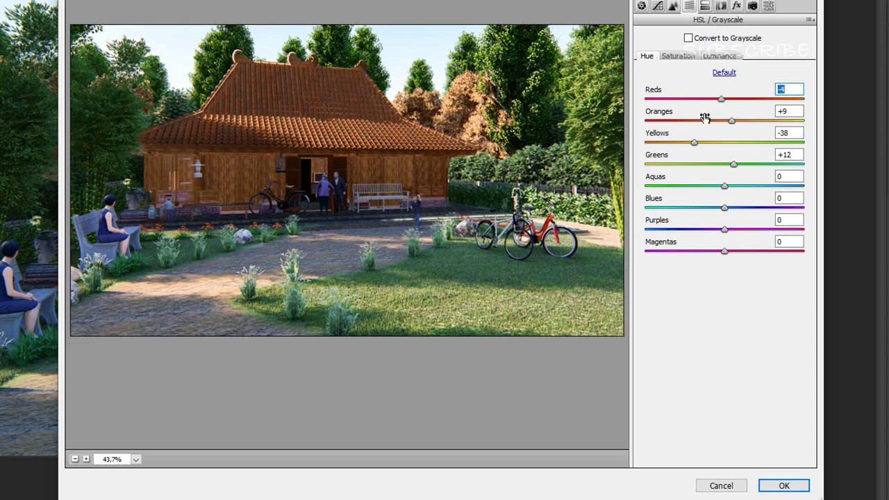
{"action": "mouse_move", "coordinate": [714, 177]}
{"action": "left_mouse_down"}
{"action": "mouse_move", "coordinate": [757, 178]}
{"action": "mouse_move", "coordinate": [737, 183]}
{"action": "mouse_move", "coordinate": [733, 201]}
{"action": "mouse_move", "coordinate": [681, 202]}
{"action": "mouse_move", "coordinate": [711, 195]}
{"action": "left_mouse_up"}
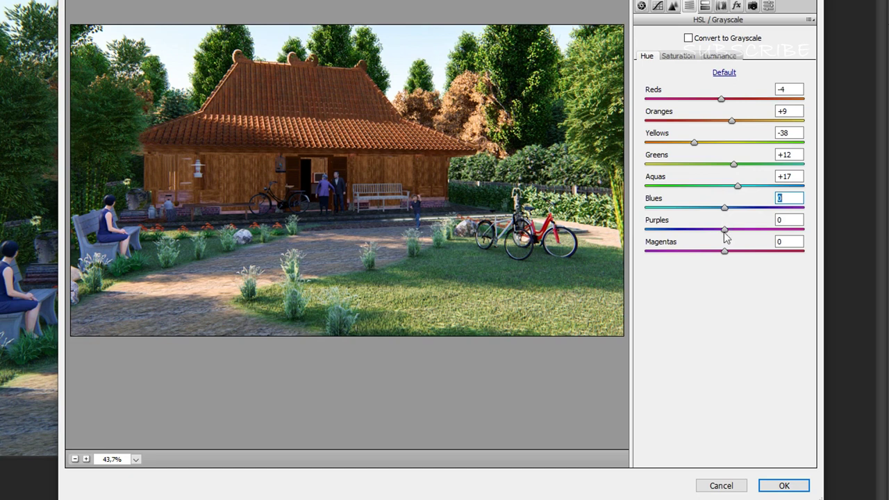
{"action": "left_click", "coordinate": [781, 484]}
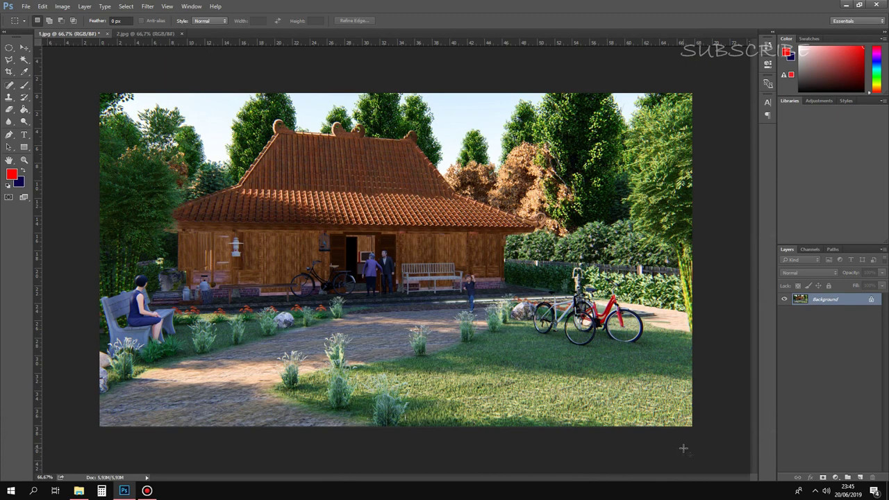
Step: Apply a Curves adjustment raising black output to 12 and pulling input 96 down to 87
{"action": "key", "text": "ctrl+m"}
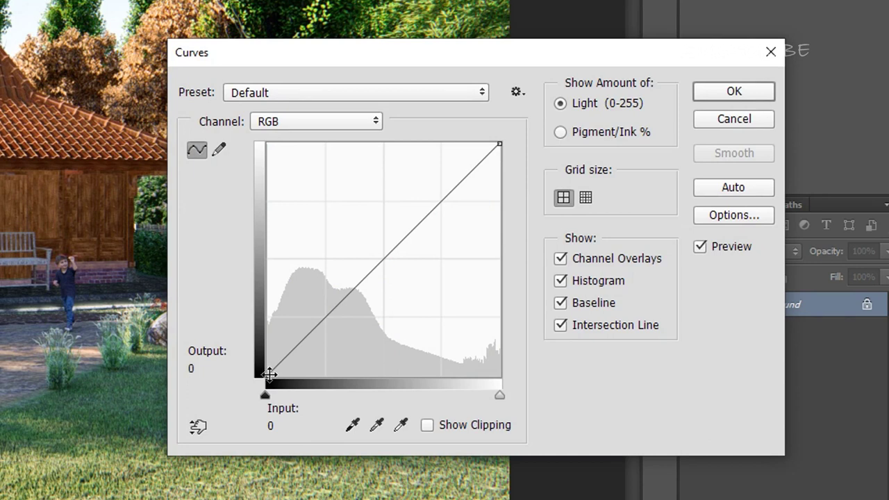
{"action": "left_click_drag", "start_coordinate": [269, 375], "coordinate": [268, 376]}
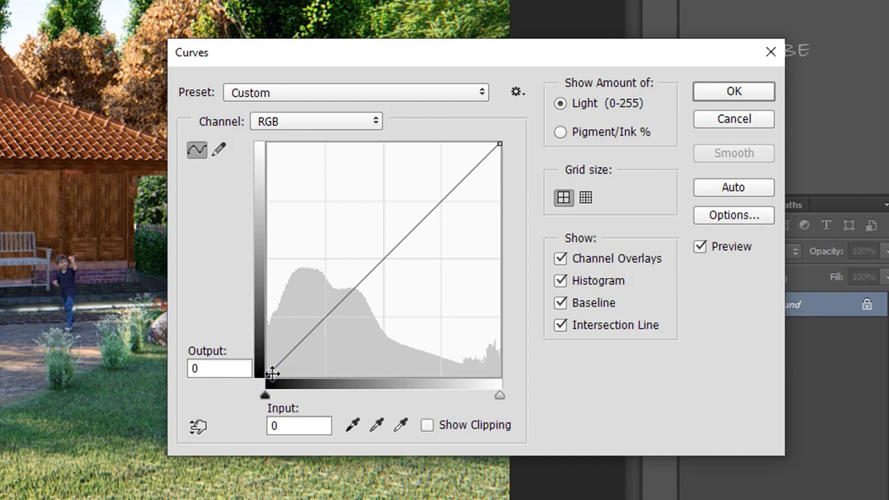
{"action": "mouse_move", "coordinate": [272, 375]}
{"action": "left_mouse_down"}
{"action": "mouse_move", "coordinate": [293, 386]}
{"action": "mouse_move", "coordinate": [291, 373]}
{"action": "left_mouse_up"}
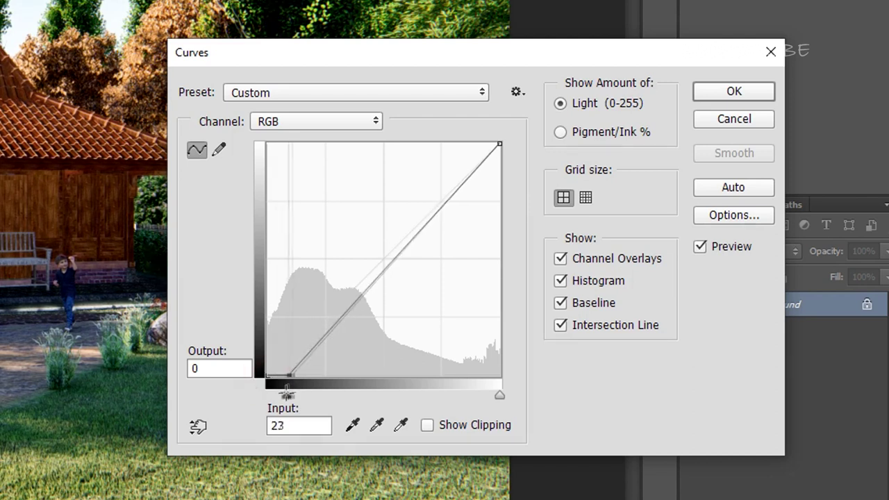
{"action": "mouse_move", "coordinate": [276, 373]}
{"action": "left_mouse_down"}
{"action": "mouse_move", "coordinate": [260, 365]}
{"action": "mouse_move", "coordinate": [268, 363]}
{"action": "left_mouse_up"}
{"action": "mouse_move", "coordinate": [343, 300]}
{"action": "left_mouse_down"}
{"action": "mouse_move", "coordinate": [349, 308]}
{"action": "mouse_move", "coordinate": [354, 296]}
{"action": "left_mouse_up"}
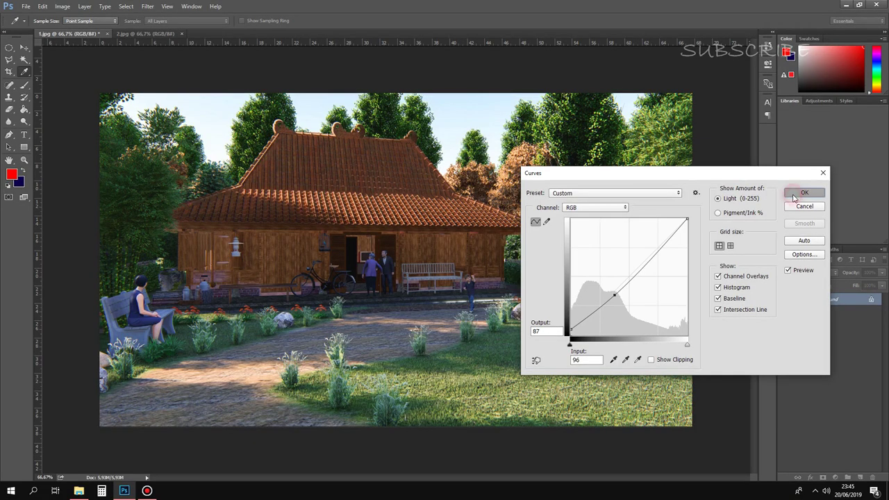
{"action": "left_click", "coordinate": [793, 194]}
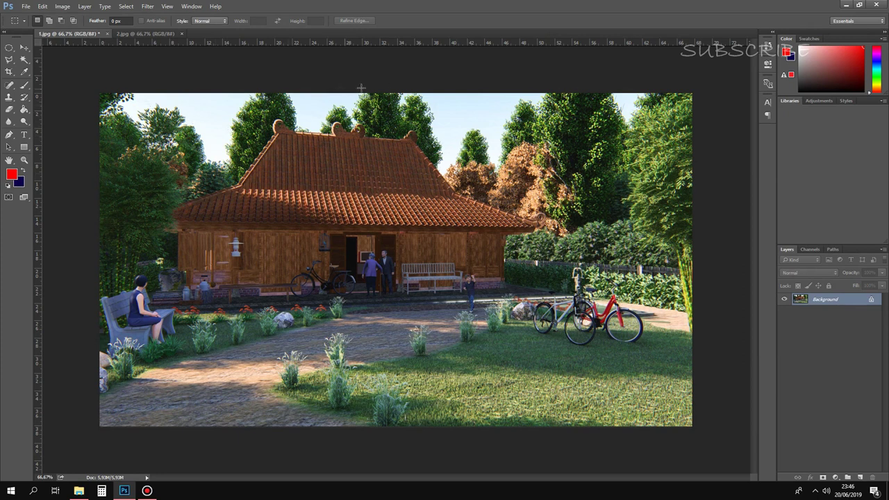
Step: Convert Background to Layer 0 and add a 40 px white Stroke in its Blending Options
{"action": "double_click", "coordinate": [802, 303]}
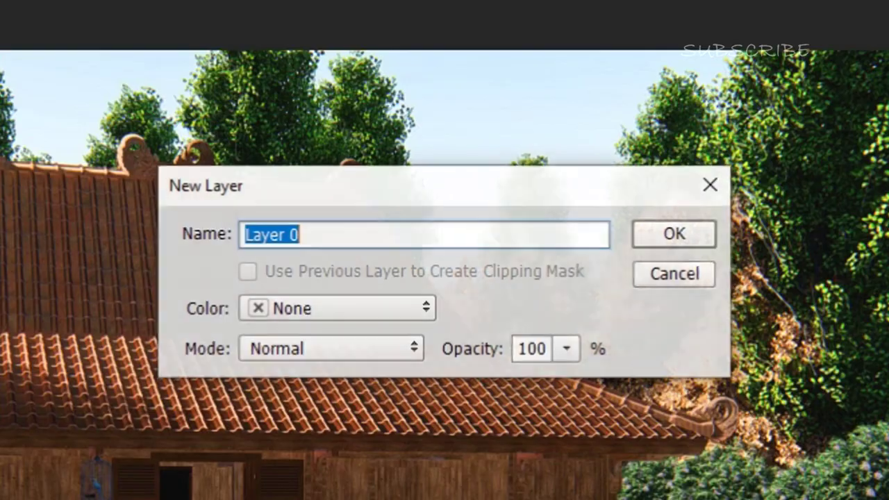
{"action": "left_click", "coordinate": [667, 231]}
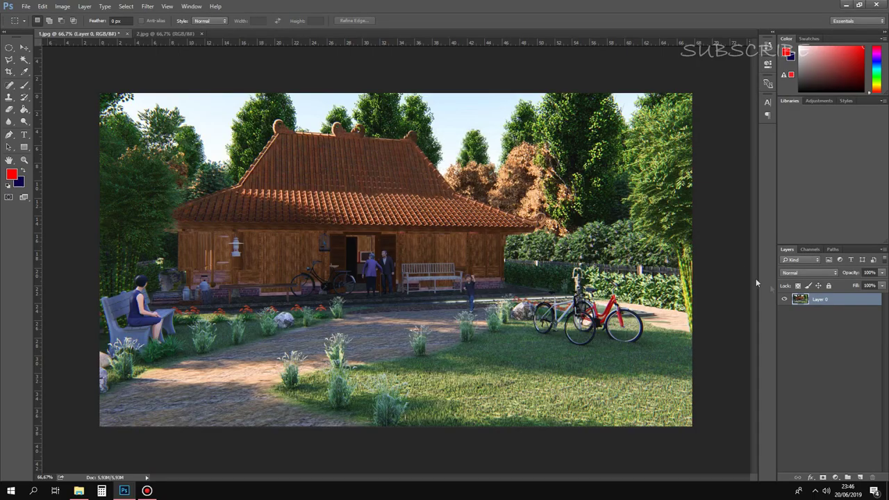
{"action": "right_click", "coordinate": [804, 303]}
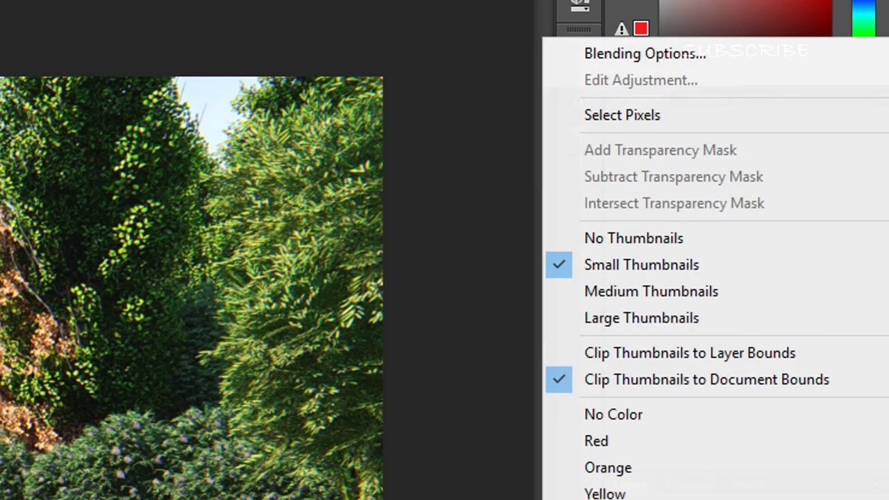
{"action": "left_click", "coordinate": [710, 63]}
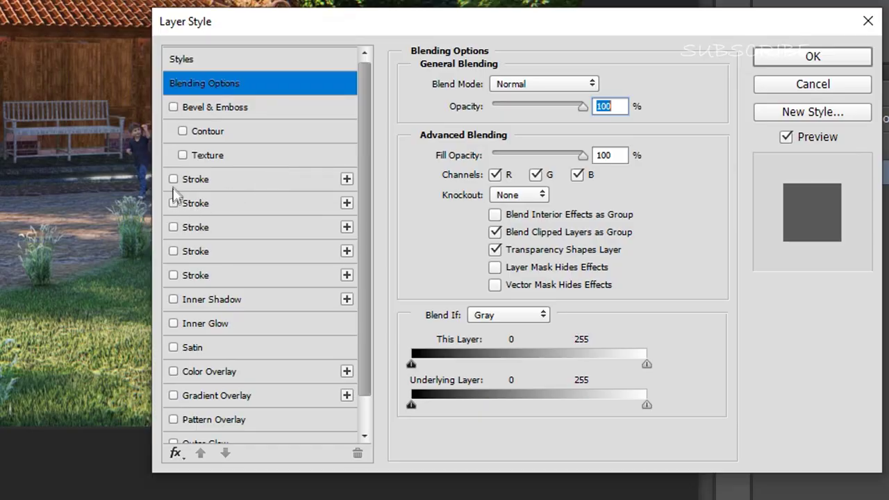
{"action": "left_click", "coordinate": [174, 180]}
{"action": "left_click", "coordinate": [231, 181]}
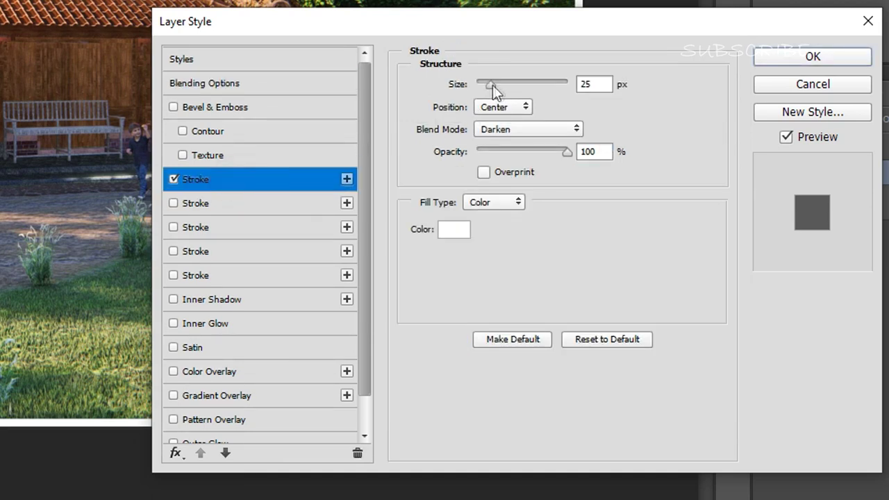
{"action": "left_click_drag", "start_coordinate": [490, 86], "coordinate": [496, 86]}
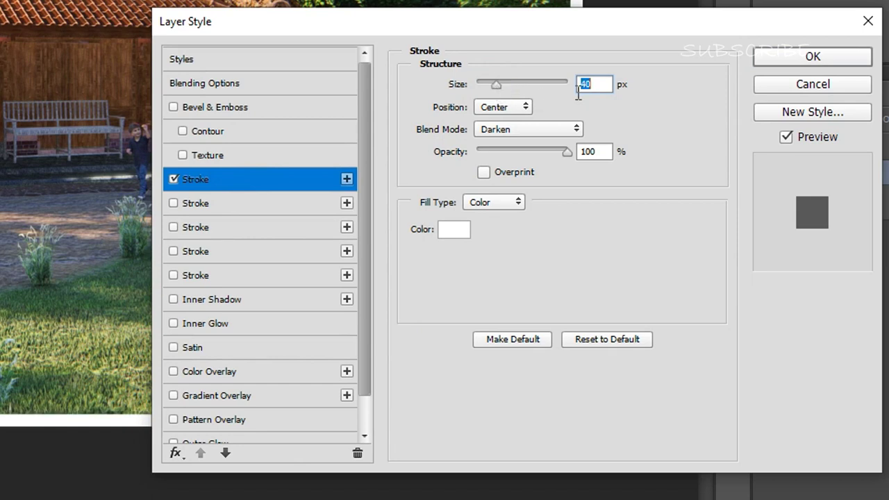
{"action": "left_click", "coordinate": [810, 59]}
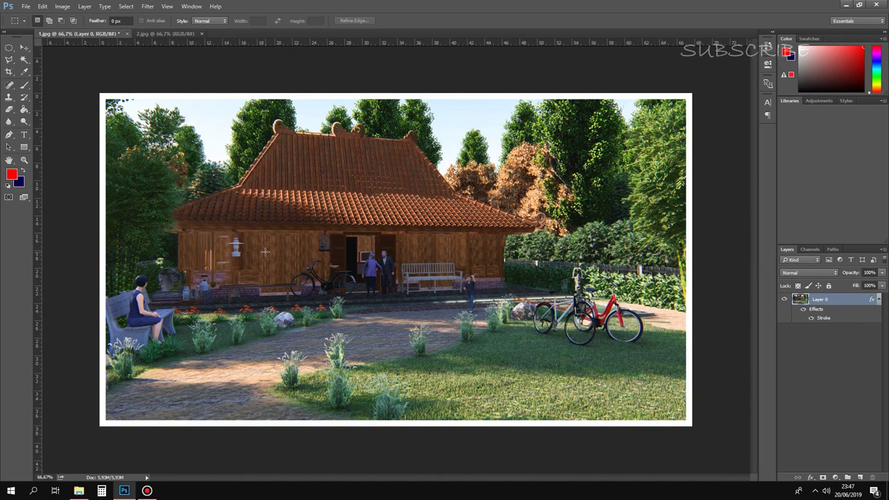
Step: In Save for Web, step through quality levels and settle on JPEG Maximum, quality 100, 1920x1080
{"action": "key", "text": "ctrl+alt+shift+s"}
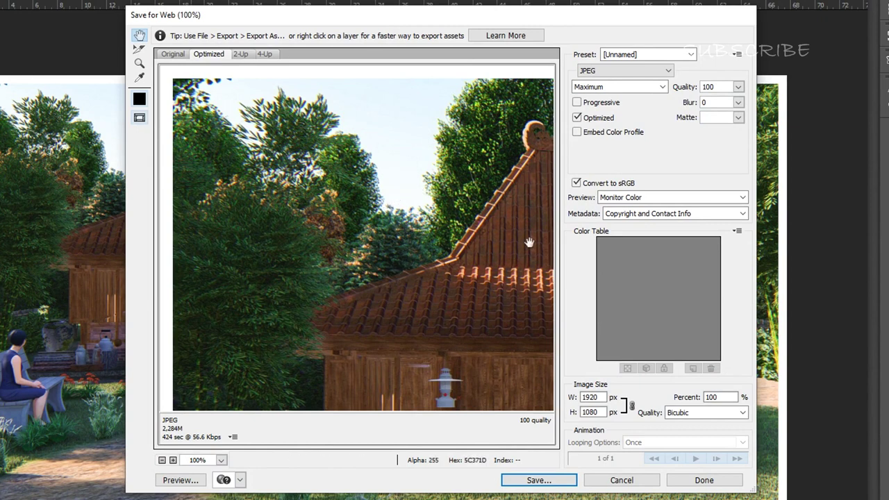
{"action": "left_click", "coordinate": [643, 87]}
{"action": "left_click", "coordinate": [598, 97]}
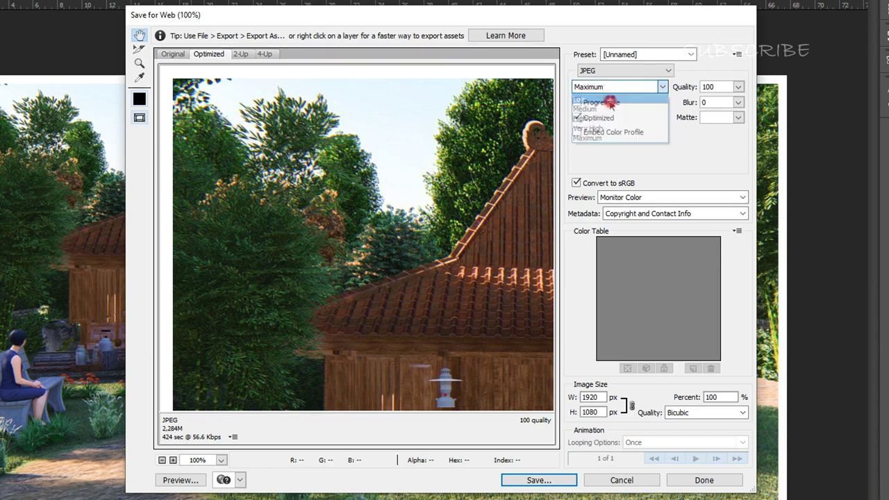
{"action": "left_click", "coordinate": [655, 88]}
{"action": "left_click", "coordinate": [631, 116]}
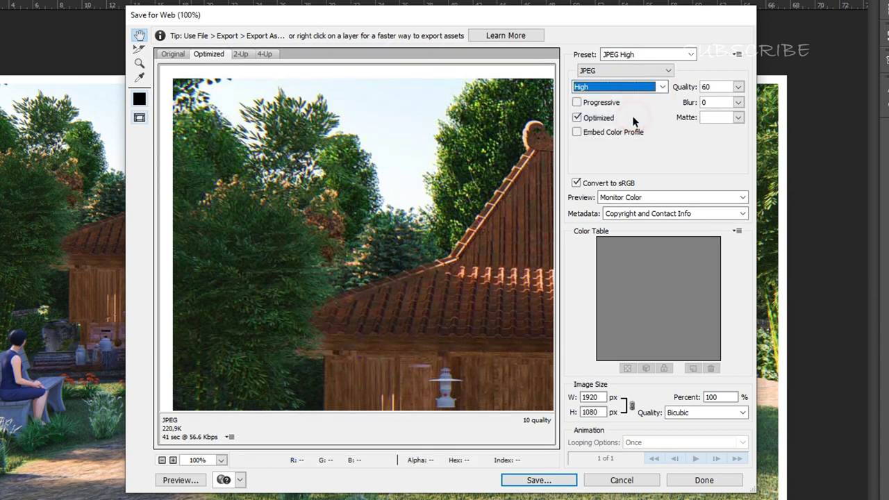
{"action": "left_click", "coordinate": [617, 88]}
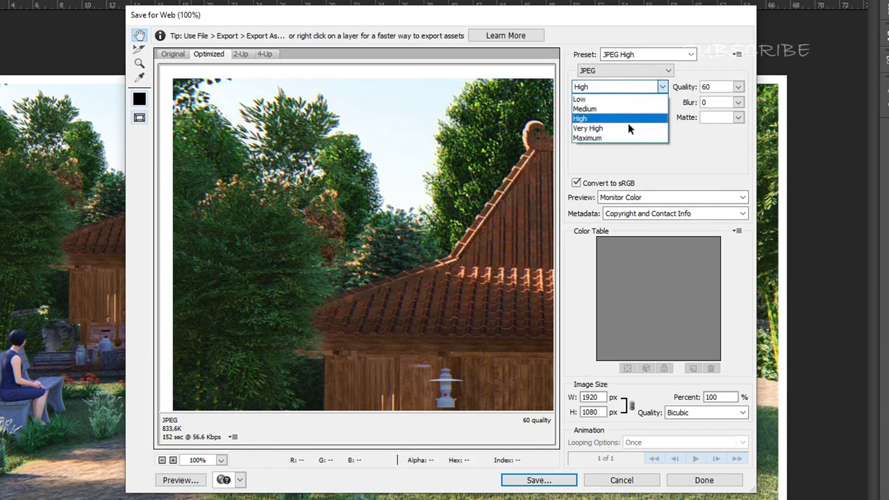
{"action": "left_click", "coordinate": [628, 128]}
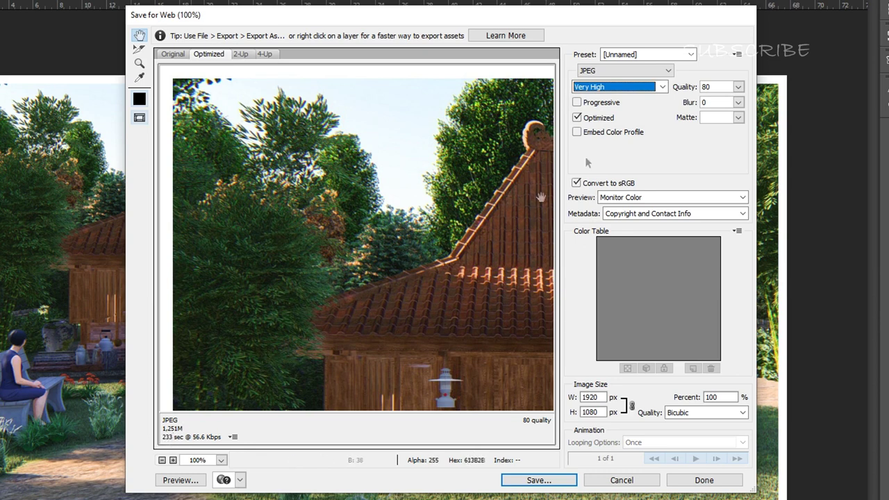
{"action": "left_click", "coordinate": [641, 90]}
{"action": "left_click", "coordinate": [632, 138]}
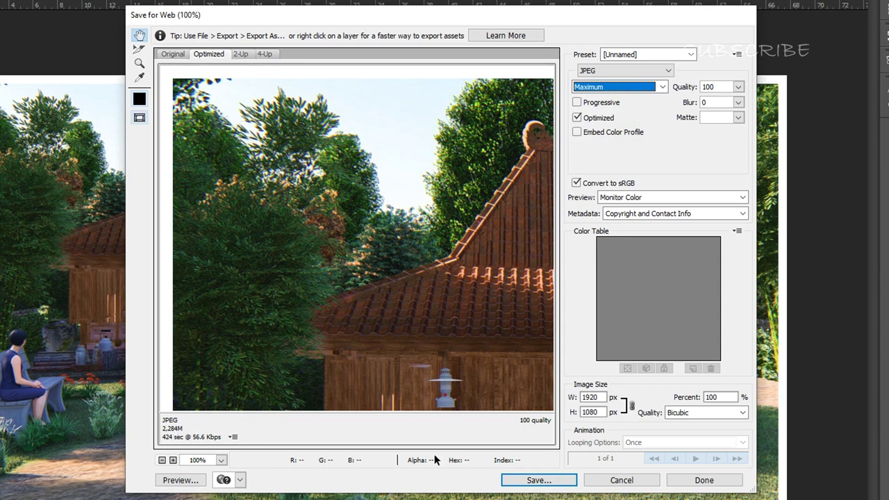
Step: Save the optimized JPEG as '1 RENDER FINISH' into the RENDERING JOGLO folder
{"action": "left_click", "coordinate": [521, 481]}
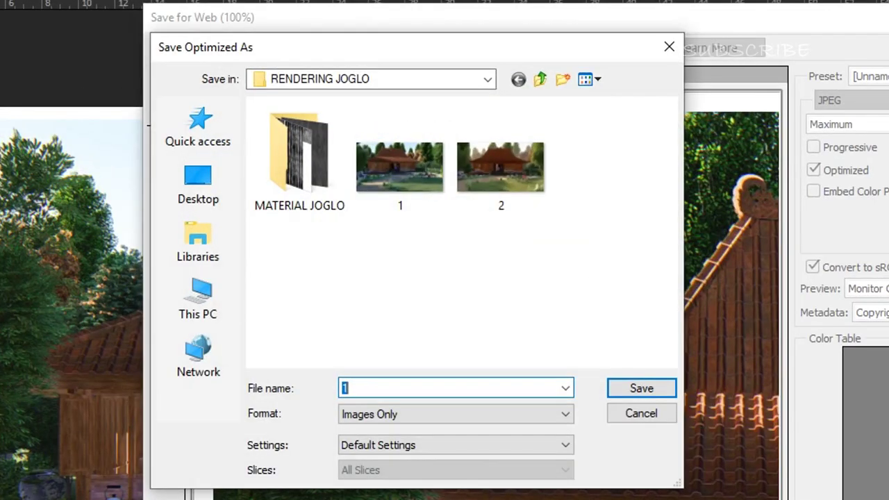
{"action": "left_click", "coordinate": [382, 387]}
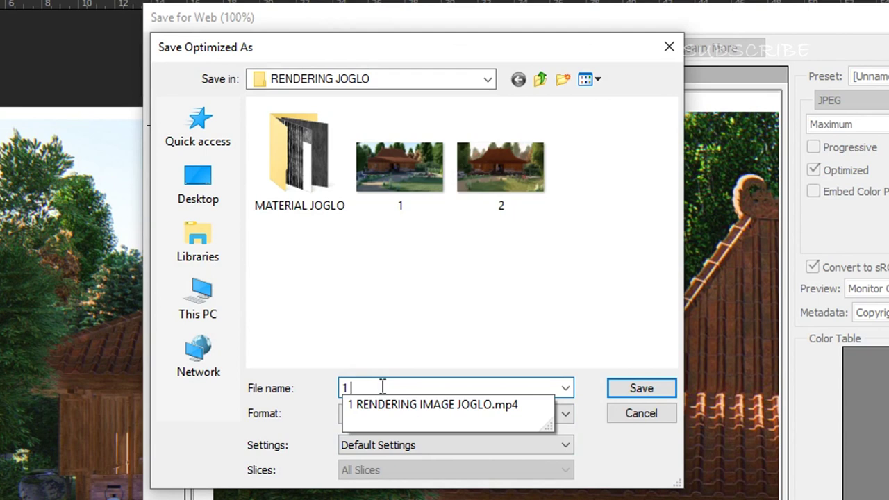
{"action": "type", "text": "RE"}
{"action": "type", "text": "BDER"}
{"action": "key", "text": "BackSpace"}
{"action": "key", "text": "BackSpace"}
{"action": "key", "text": "BackSpace"}
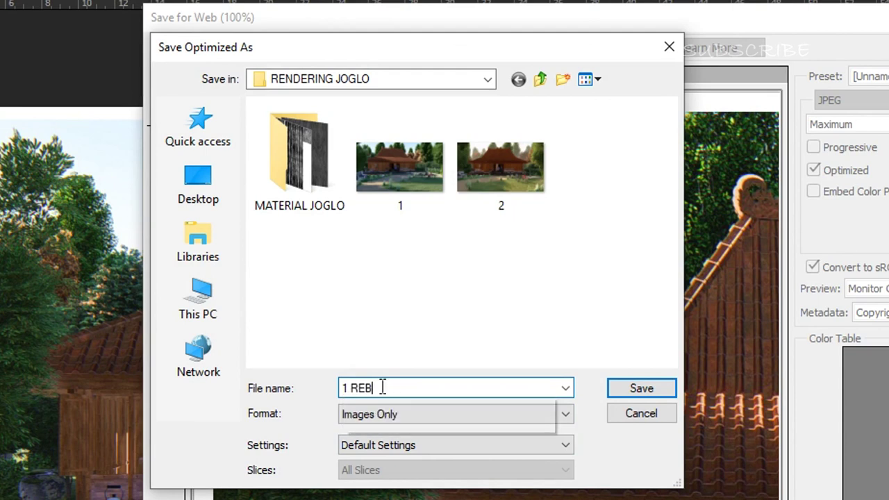
{"action": "key", "text": "BackSpace"}
{"action": "type", "text": "NDER FINISH"}
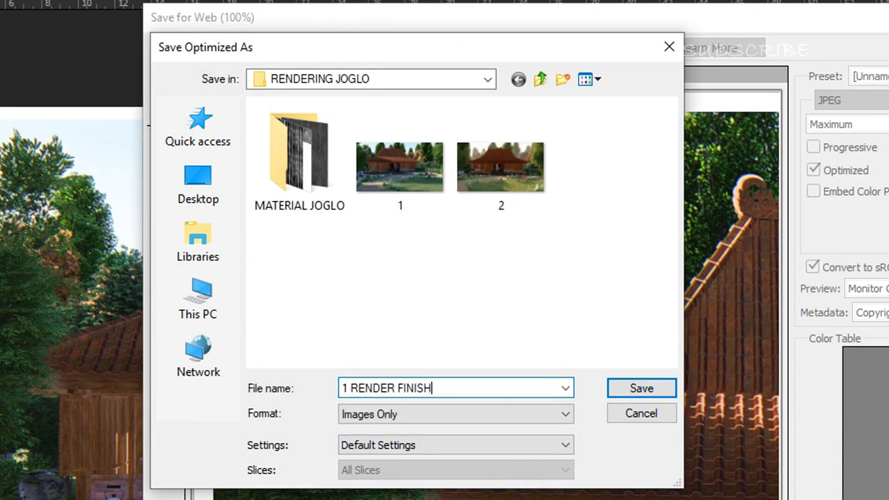
{"action": "left_click", "coordinate": [616, 389]}
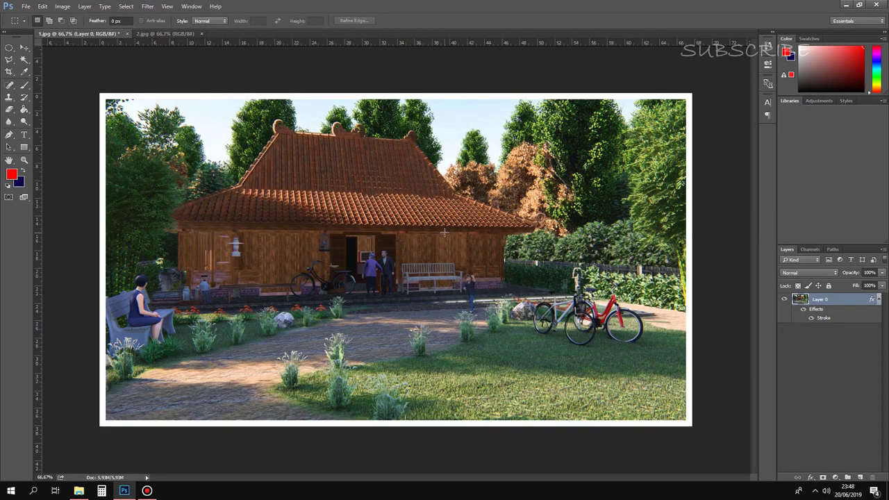
Step: Switch to the 2.jpg render and stop the screen recording
{"action": "left_click", "coordinate": [161, 33]}
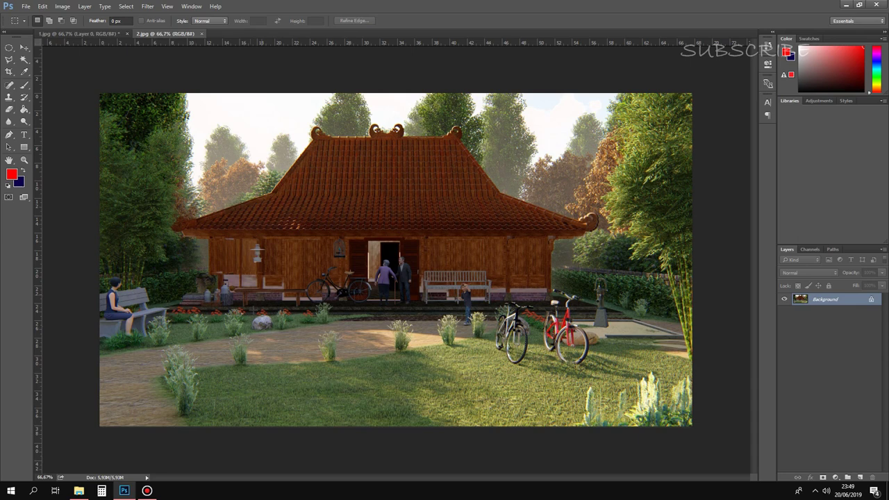
{"action": "left_click", "coordinate": [150, 491]}
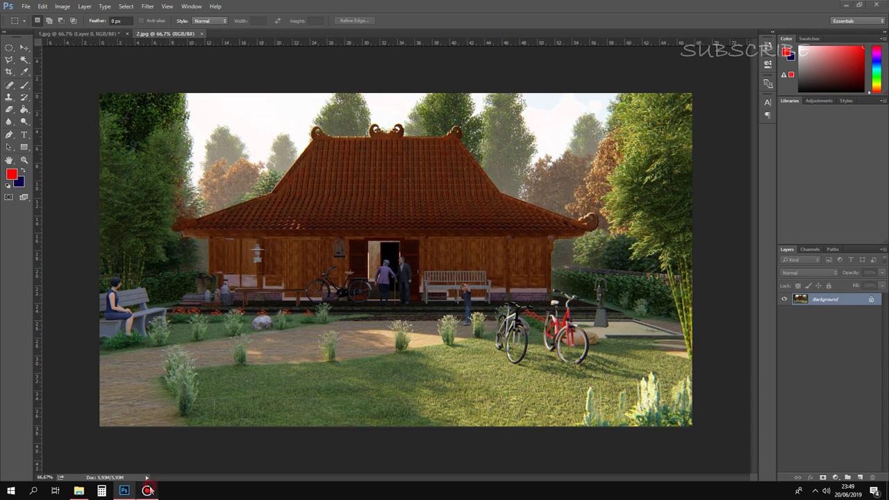